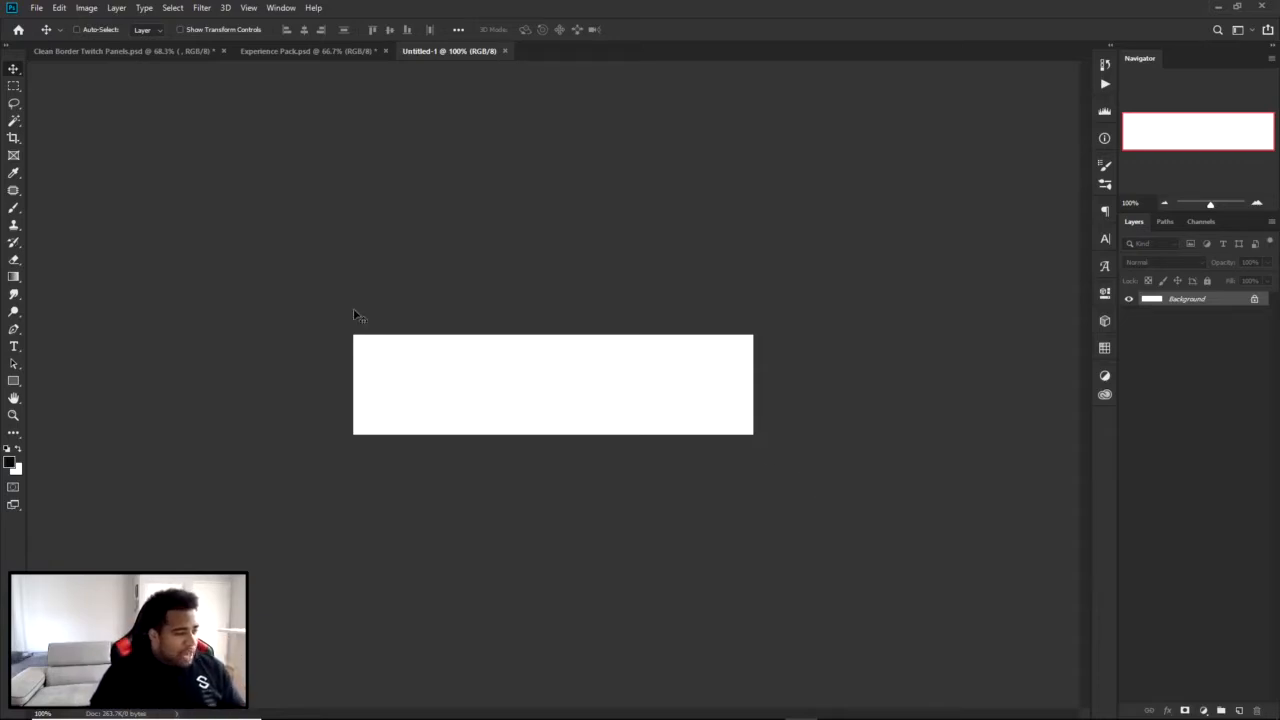
# Crop the white canvas to a smaller banner by trimming its height and width with the Crop tool.
pyautogui.press('c')
pyautogui.rightClick(13, 139)
pyautogui.click(46, 140)
pyautogui.moveTo(552, 336); pyautogui.dragTo(548, 345)
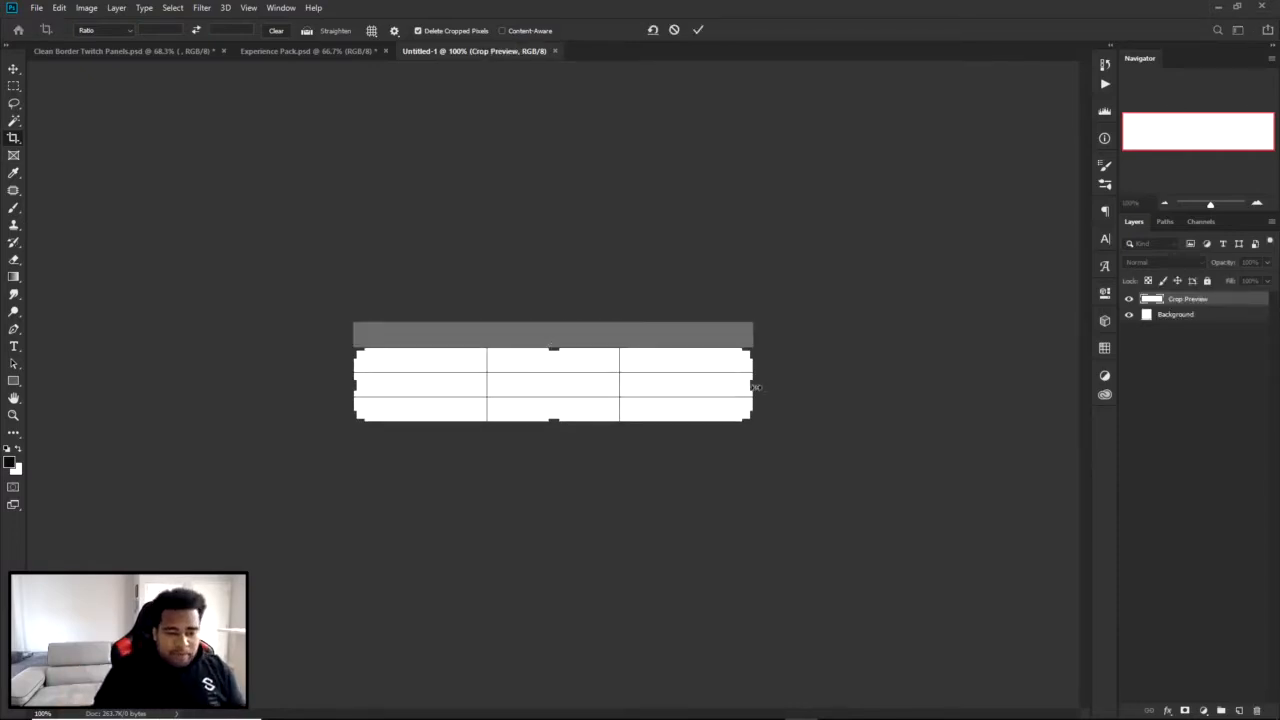
pyautogui.moveTo(753, 386); pyautogui.dragTo(712, 385)
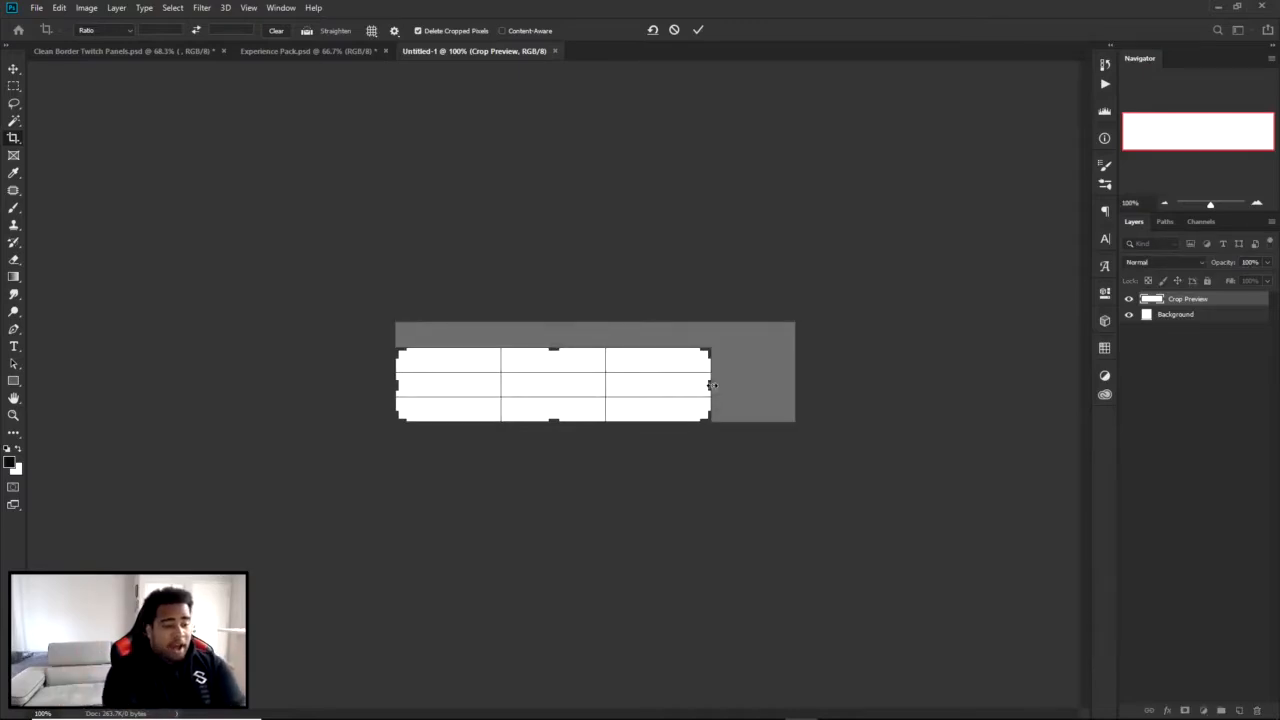
pyautogui.click(697, 30)
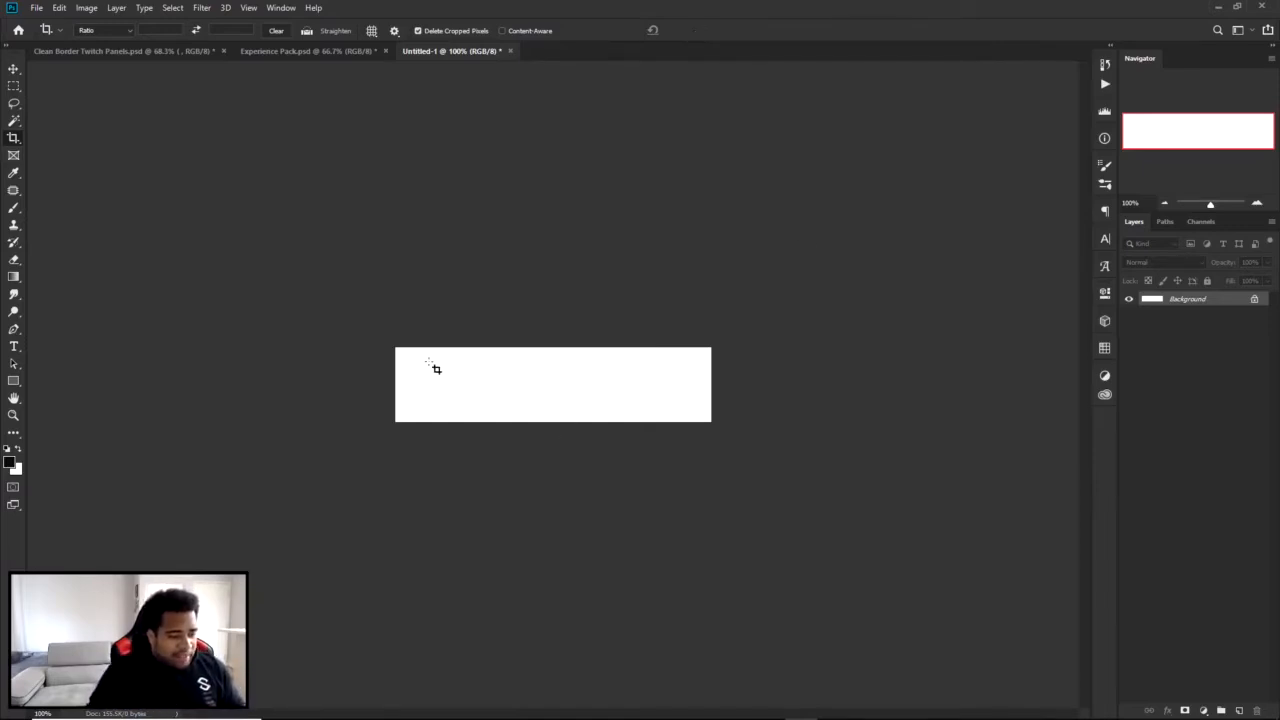
# Extend the canvas height with the Crop tool to make a tall, nearly square canvas.
pyautogui.click(452, 377)
pyautogui.moveTo(553, 419); pyautogui.dragTo(553, 524)
pyautogui.click(698, 30)
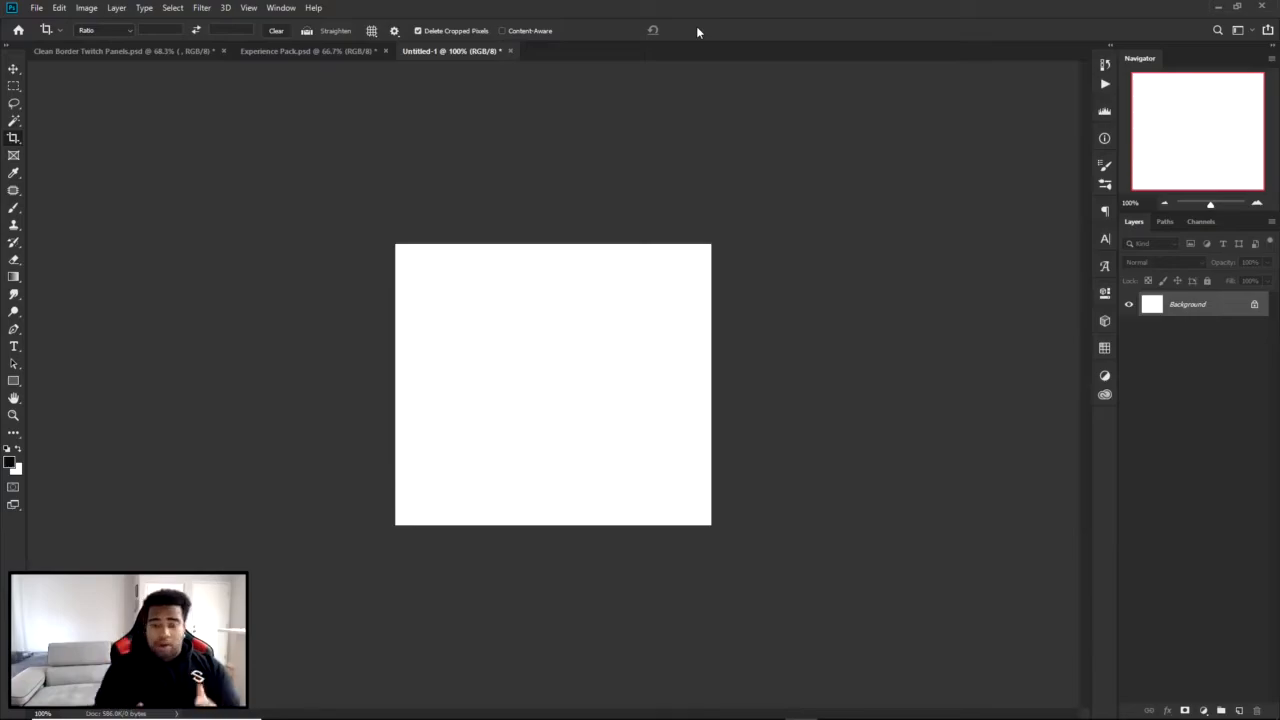
# Capture a screen region of about 840x515 around the canvas and sketch a red T-shirt outline with slanted lines on both sides.
pyautogui.press('Print')
pyautogui.moveTo(266, 193); pyautogui.dragTo(826, 536)
pyautogui.click(839, 411)
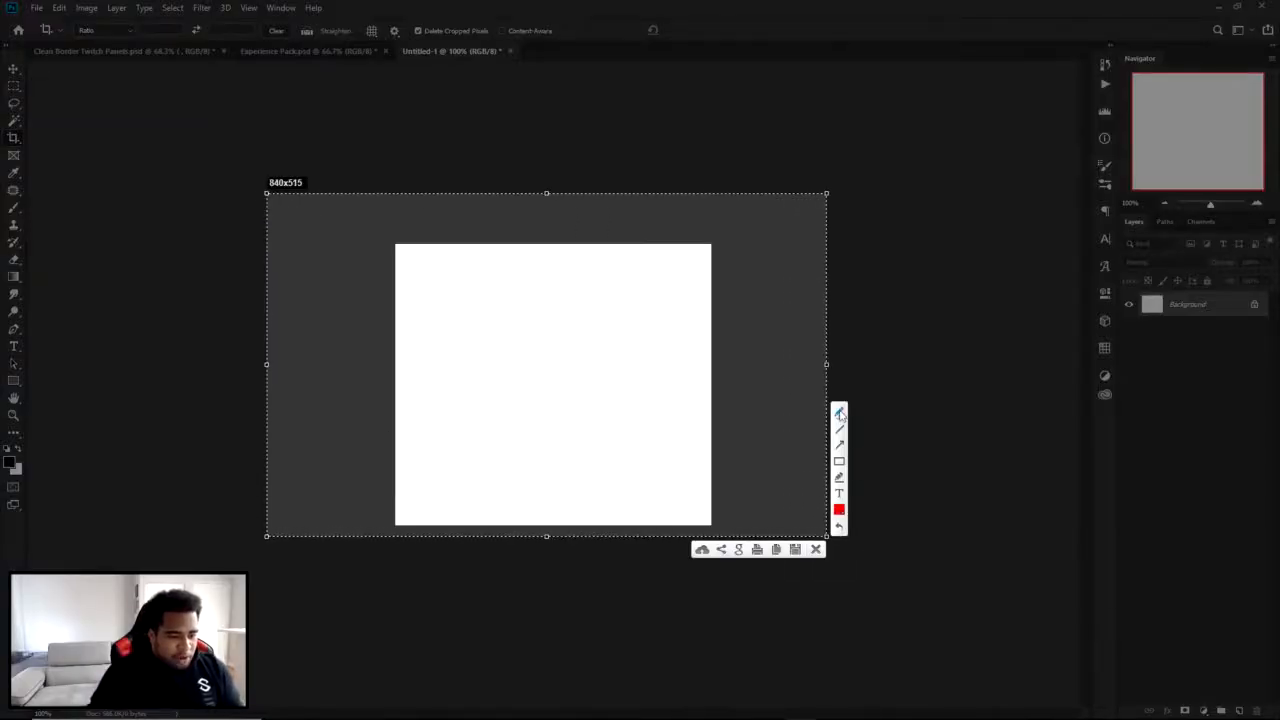
pyautogui.moveTo(528, 328)
pyautogui.mouseDown()
pyautogui.moveTo(573, 326)
pyautogui.moveTo(587, 343)
pyautogui.moveTo(489, 353)
pyautogui.moveTo(513, 383)
pyautogui.moveTo(512, 408)
pyautogui.moveTo(566, 416)
pyautogui.moveTo(588, 347)
pyautogui.moveTo(622, 346)
pyautogui.moveTo(582, 392)
pyautogui.mouseUp()
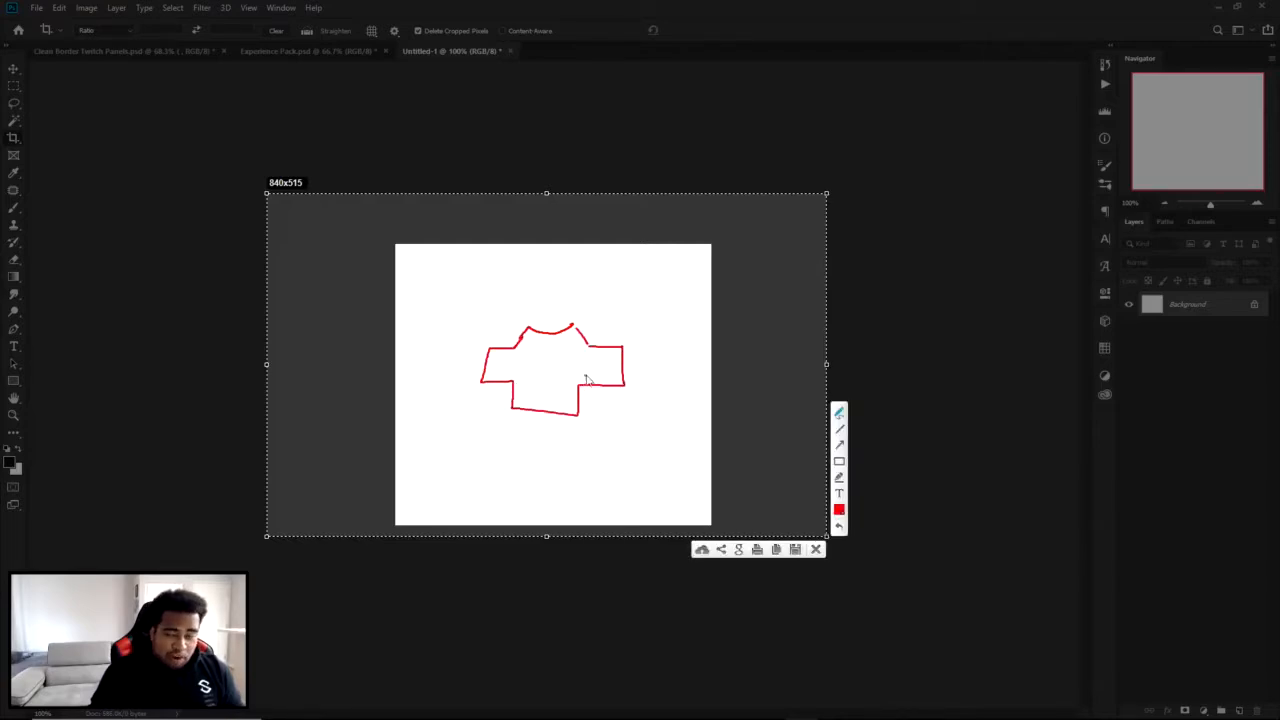
pyautogui.moveTo(458, 322); pyautogui.dragTo(510, 332)
pyautogui.moveTo(412, 390); pyautogui.dragTo(458, 322)
pyautogui.moveTo(590, 340); pyautogui.dragTo(732, 380)
# Write BUY in red below the sketched shirt, add lettering above it, and discard the annotated screen capture.
pyautogui.moveTo(460, 455); pyautogui.dragTo(458, 505)
pyautogui.moveTo(460, 452); pyautogui.dragTo(460, 497)
pyautogui.moveTo(523, 452); pyautogui.dragTo(597, 490)
pyautogui.moveTo(573, 458)
pyautogui.mouseDown()
pyautogui.moveTo(594, 491)
pyautogui.moveTo(608, 443)
pyautogui.mouseUp()
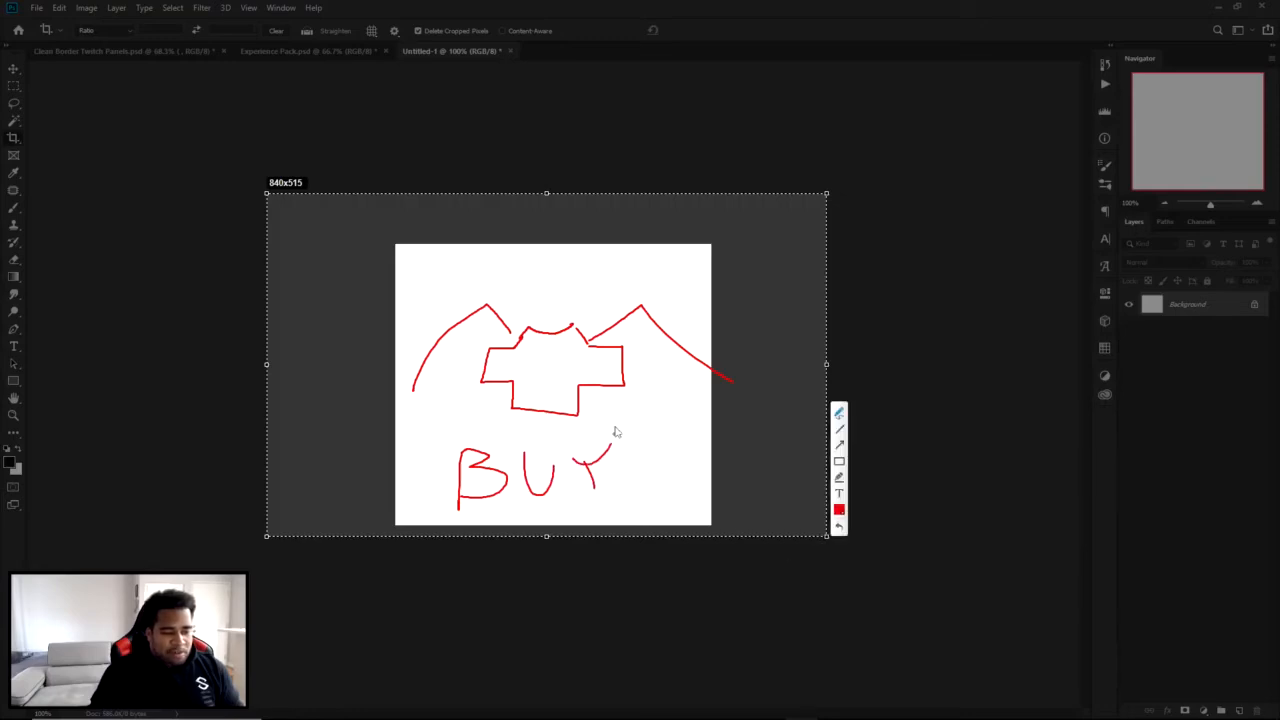
pyautogui.moveTo(444, 296)
pyautogui.mouseDown()
pyautogui.moveTo(530, 296)
pyautogui.moveTo(584, 260)
pyautogui.mouseUp()
pyautogui.moveTo(570, 279); pyautogui.dragTo(594, 282)
pyautogui.moveTo(588, 295); pyautogui.dragTo(610, 291)
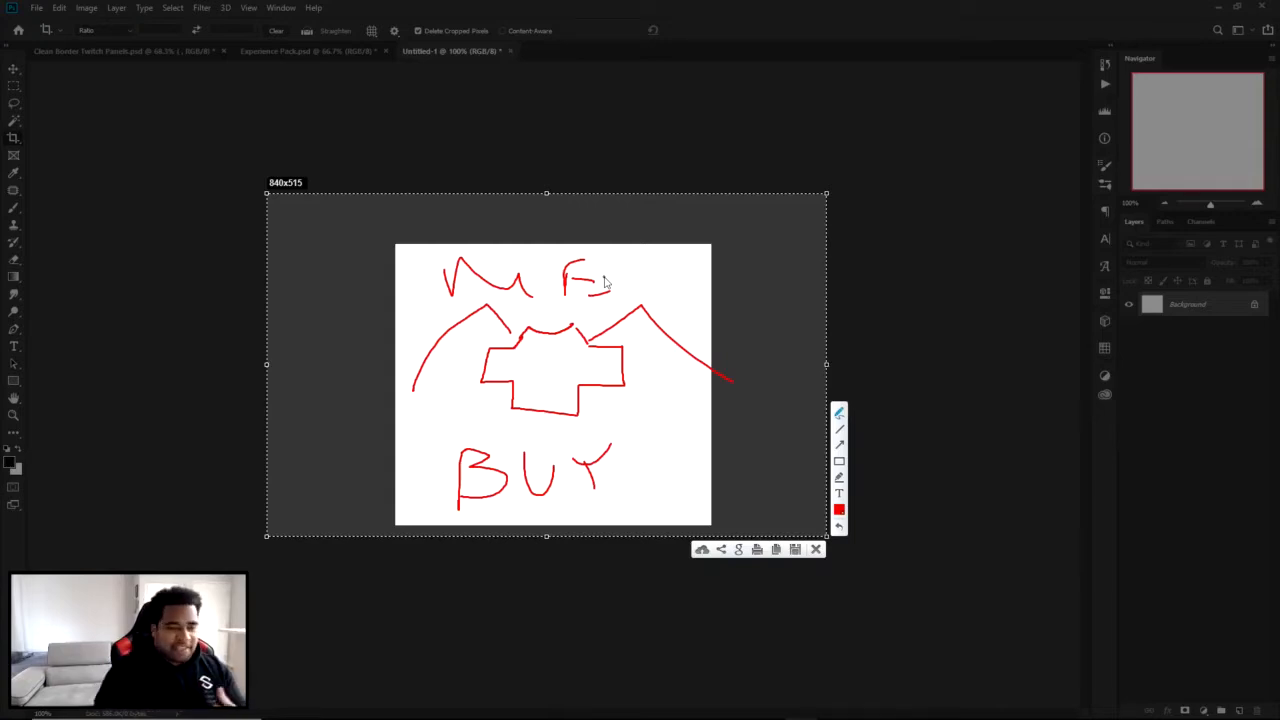
pyautogui.click(817, 549)
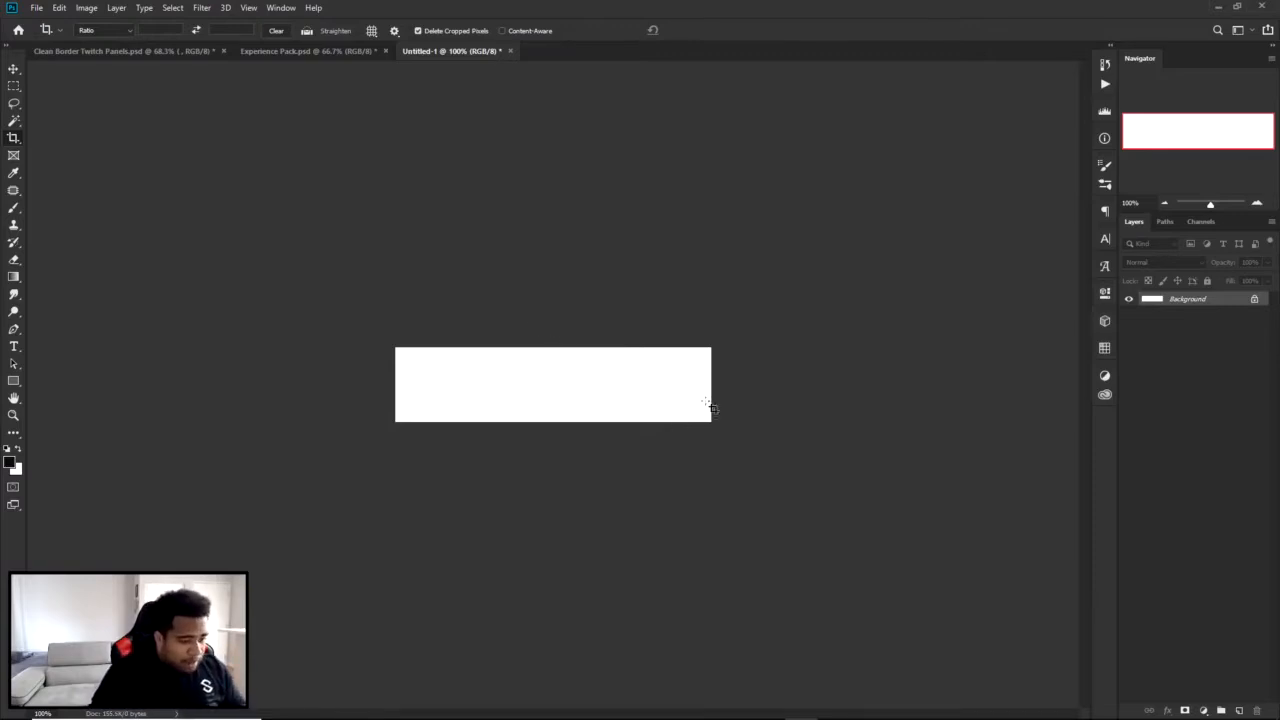
# Enlarge the canvas slightly in width and height with the Crop tool to about 508 x 120 px.
pyautogui.click(583, 396)
pyautogui.moveTo(711, 386); pyautogui.dragTo(722, 386)
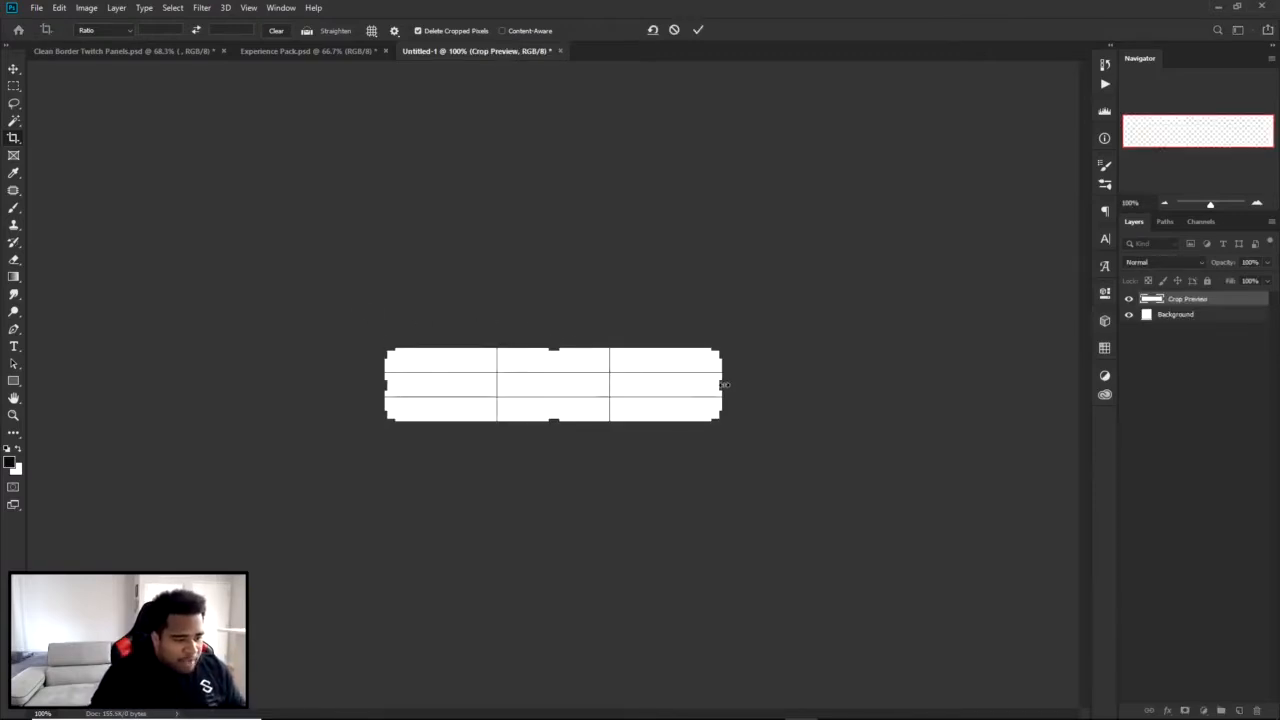
pyautogui.moveTo(554, 348); pyautogui.dragTo(556, 345)
pyautogui.click(700, 31)
pyautogui.press('v')
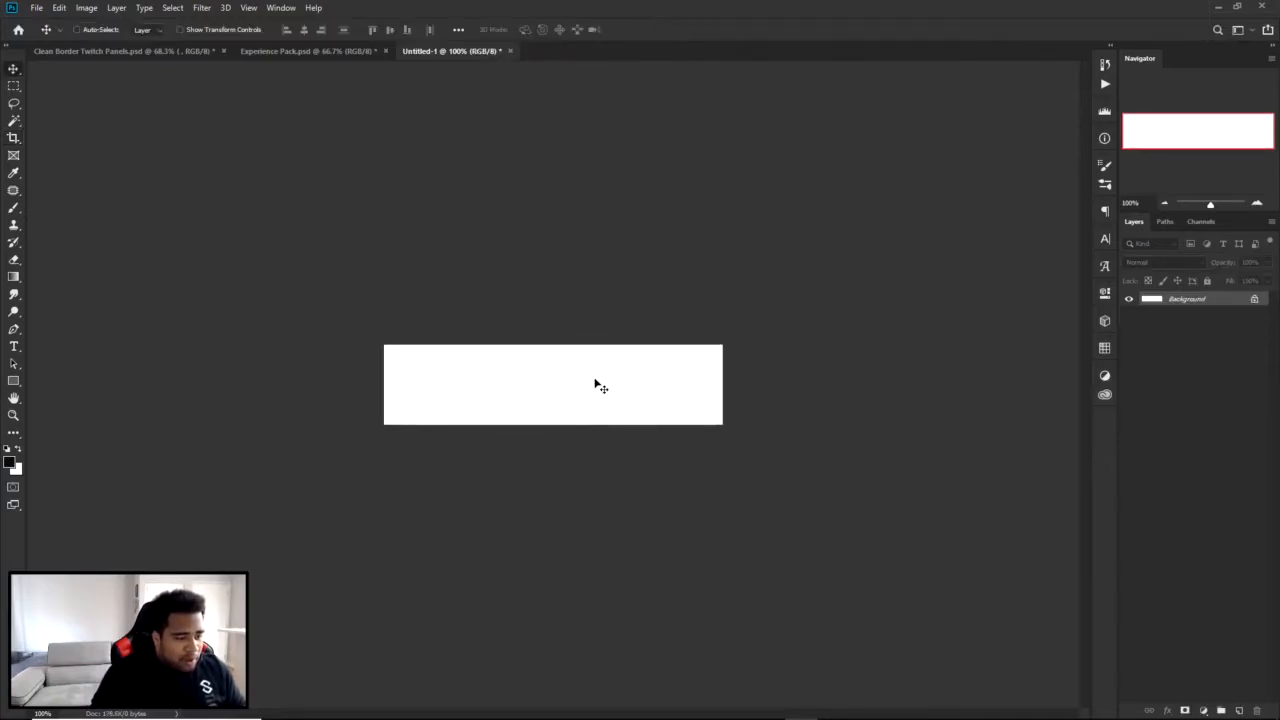
# Check the image width and height in the Save for Web export settings, and leave without saving.
pyautogui.hotkey('ctrl', '+')
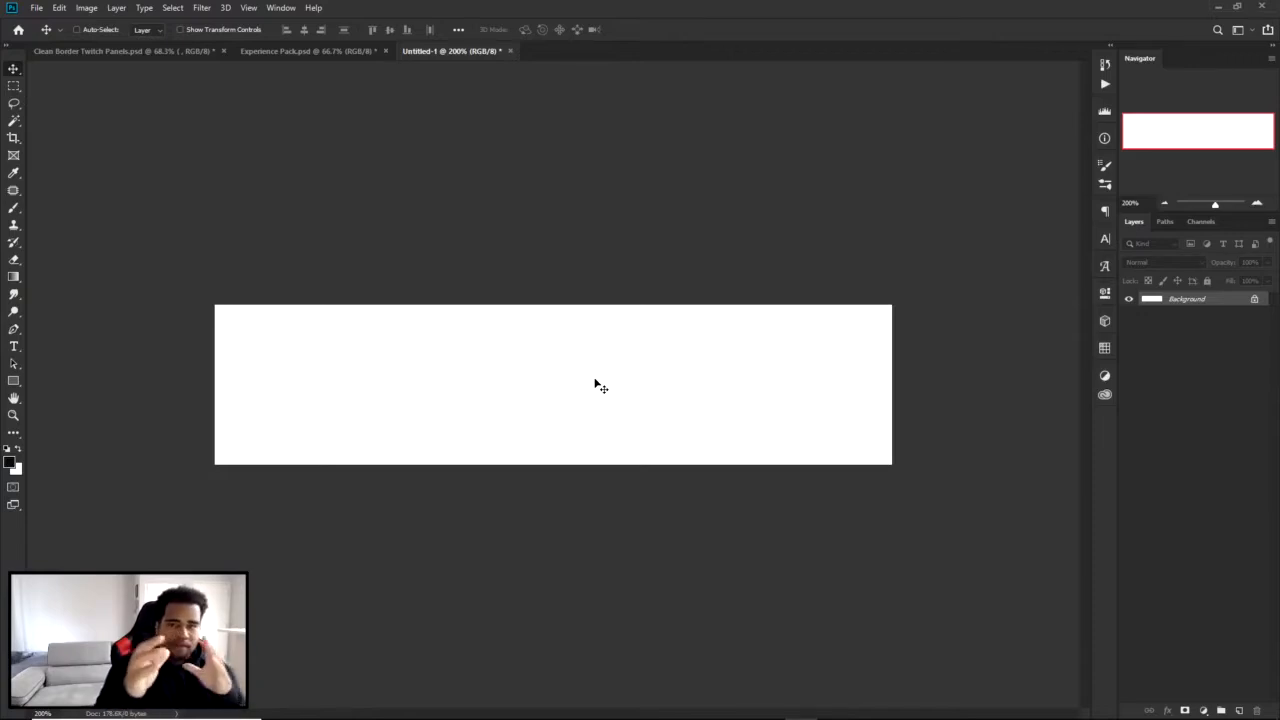
pyautogui.press('ctrl')
pyautogui.press('ctrl')
pyautogui.hotkey('ctrl', 'alt', 'shift', 's')
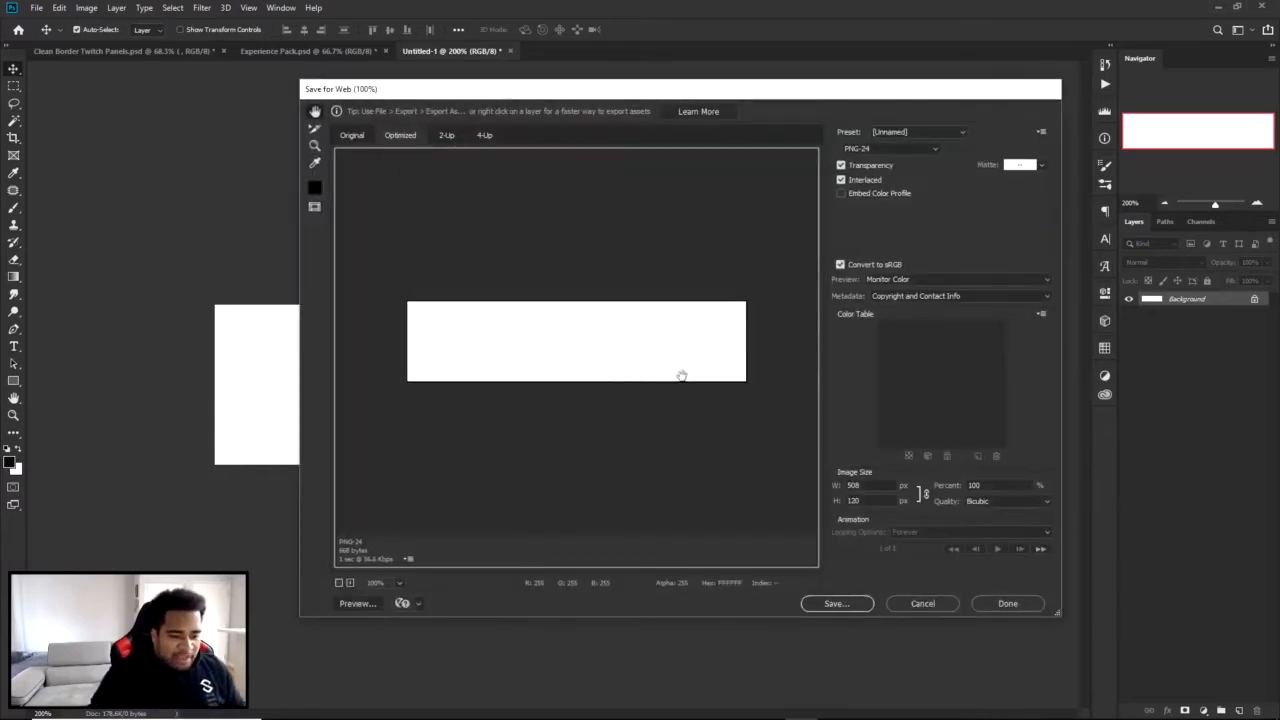
pyautogui.click(853, 485)
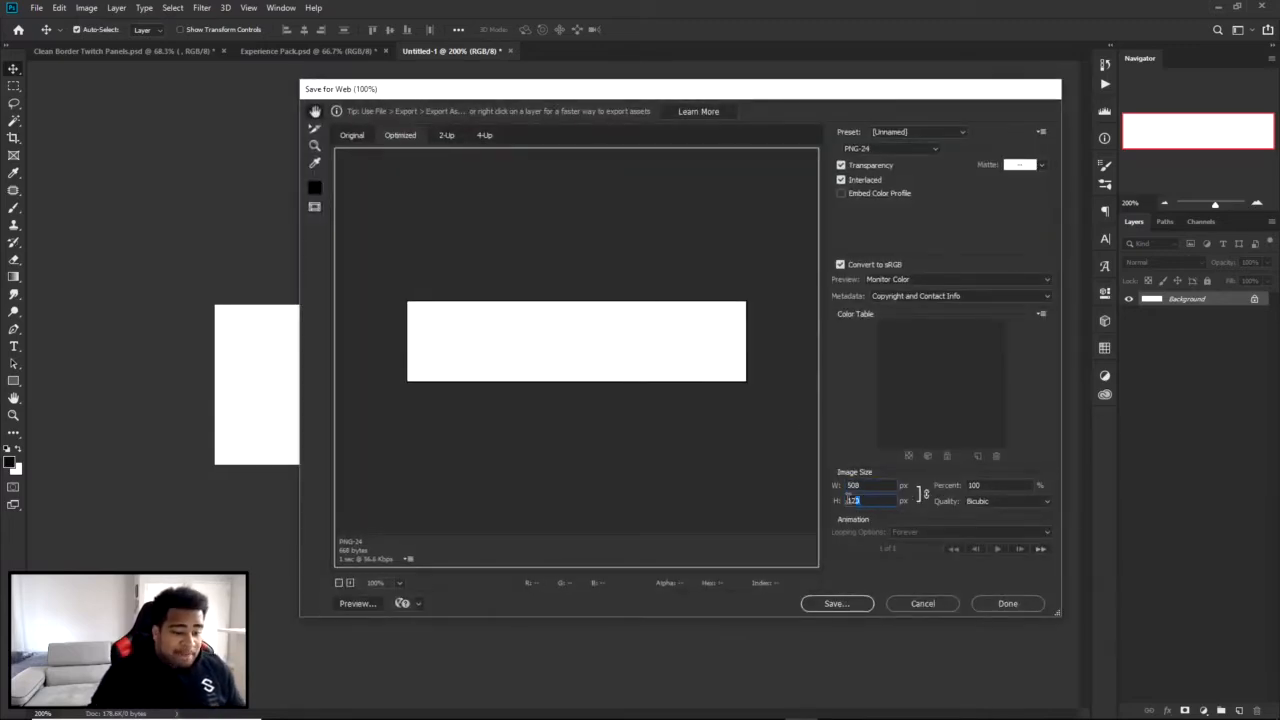
pyautogui.click(855, 500)
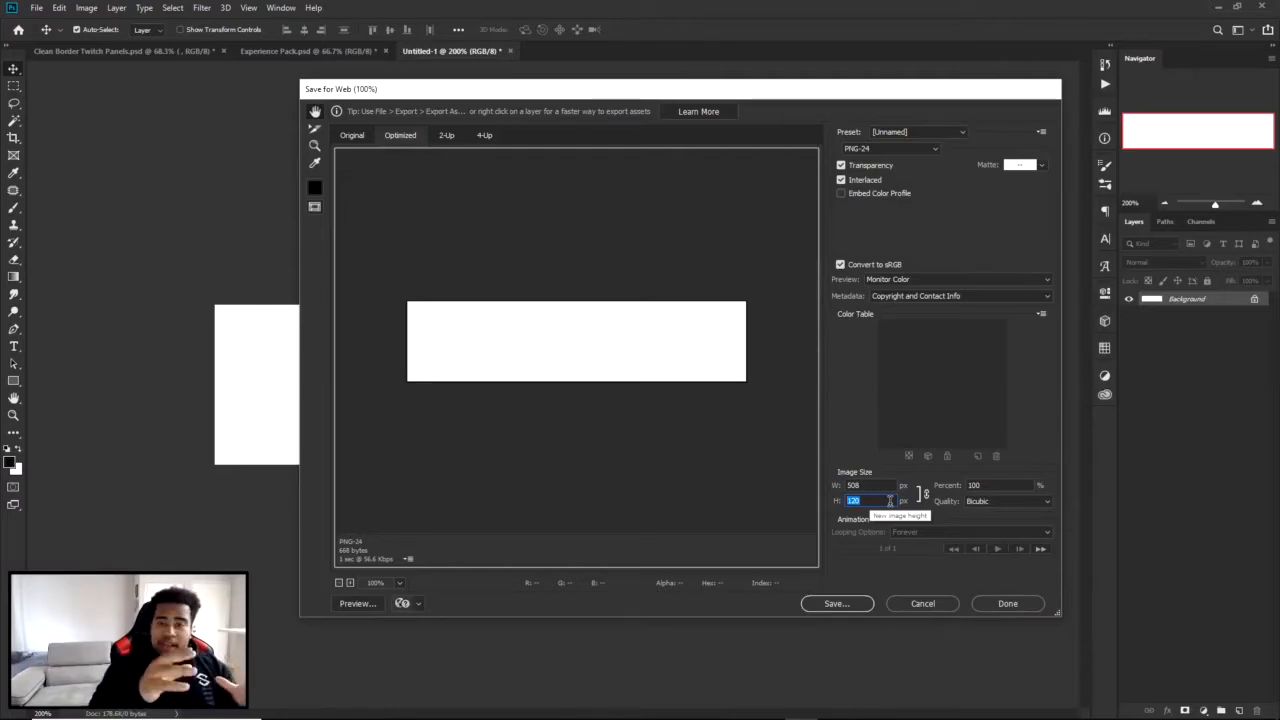
pyautogui.click(935, 604)
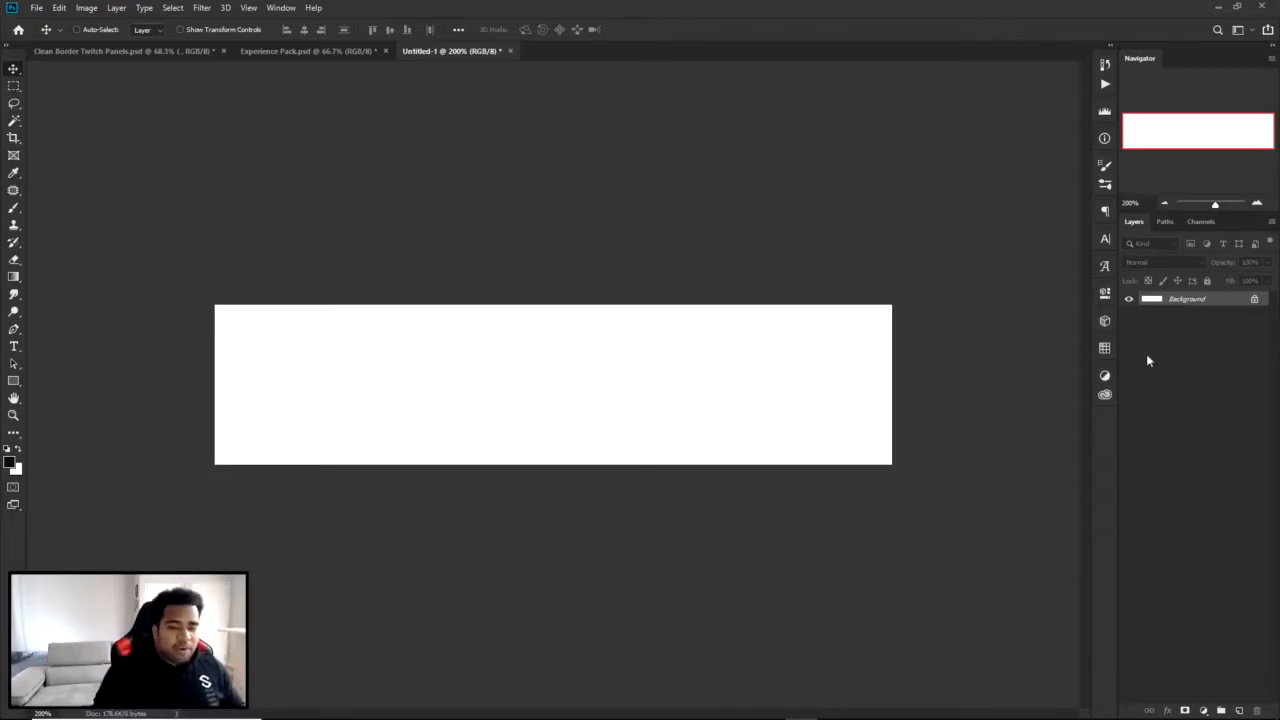
# Draw a rectangle shape of about 547 x 155 px around the whole canvas, with no fill and a yellow stroke.
pyautogui.click(13, 380)
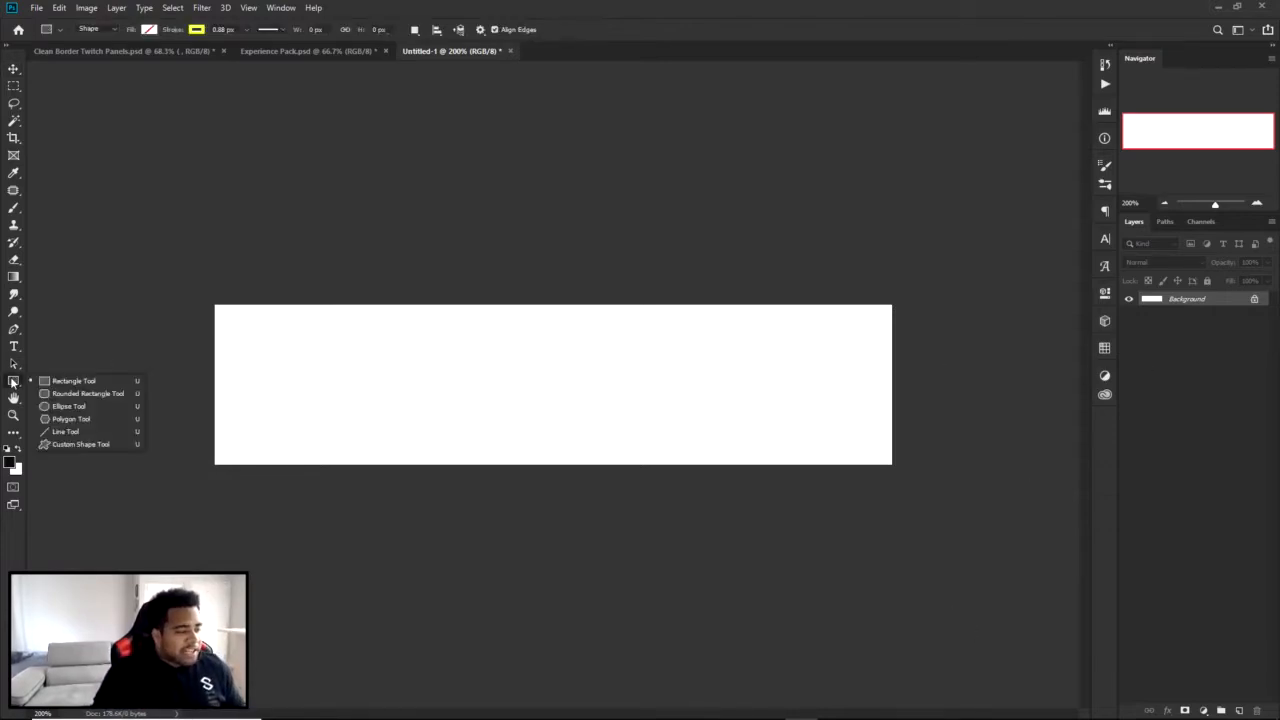
pyautogui.click(62, 384)
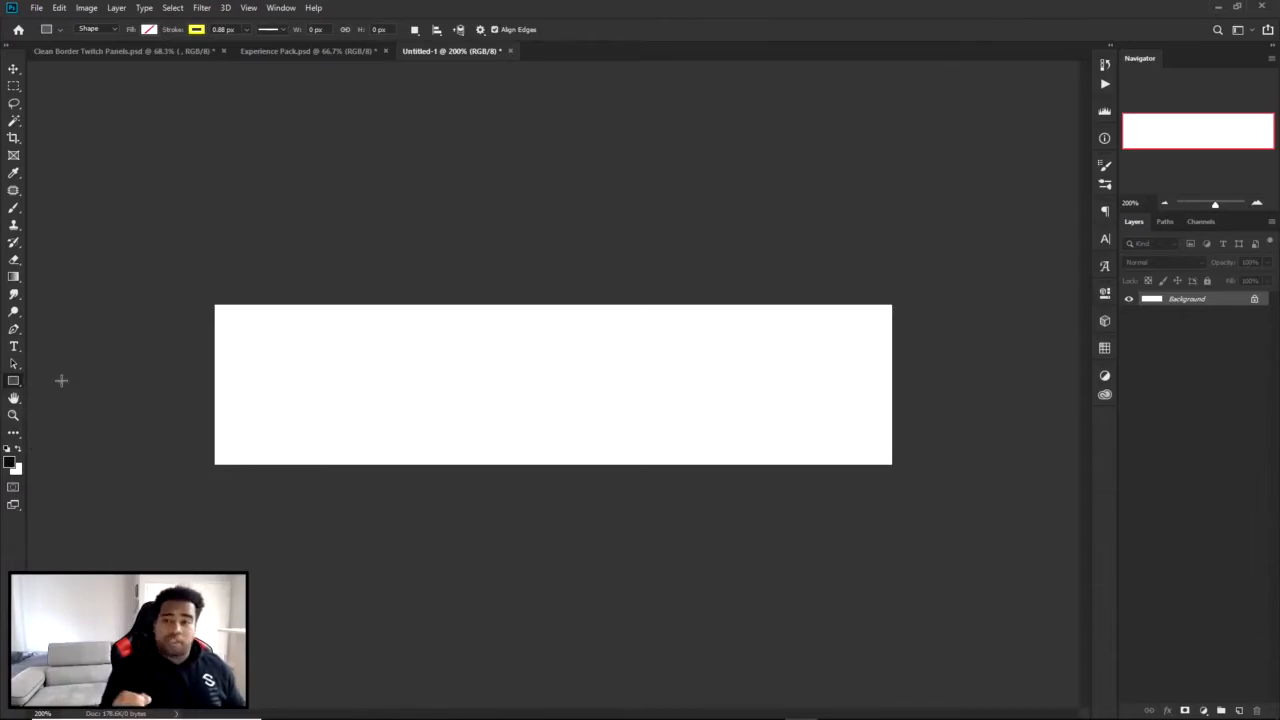
pyautogui.moveTo(190, 286); pyautogui.dragTo(917, 490)
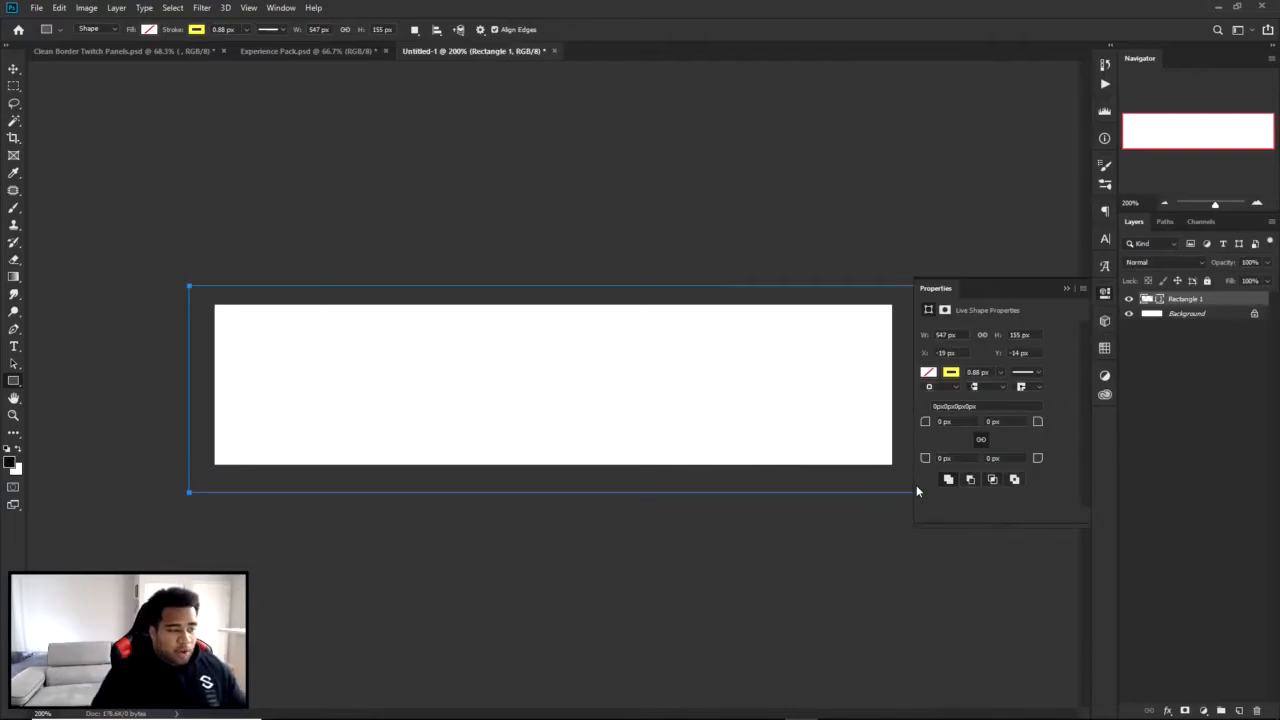
pyautogui.click(1107, 294)
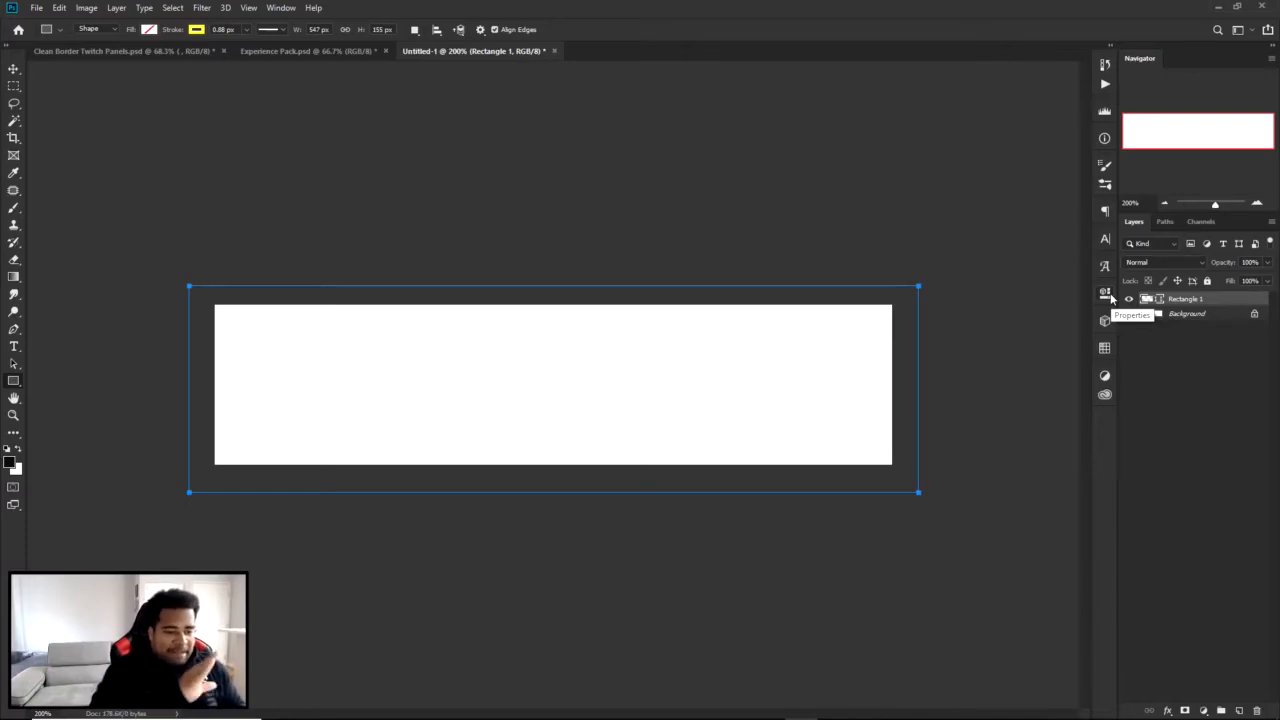
# Free-transform the rectangle so all four sides match the canvas edges at 508 x 120 px.
pyautogui.hotkey('ctrl', 't')
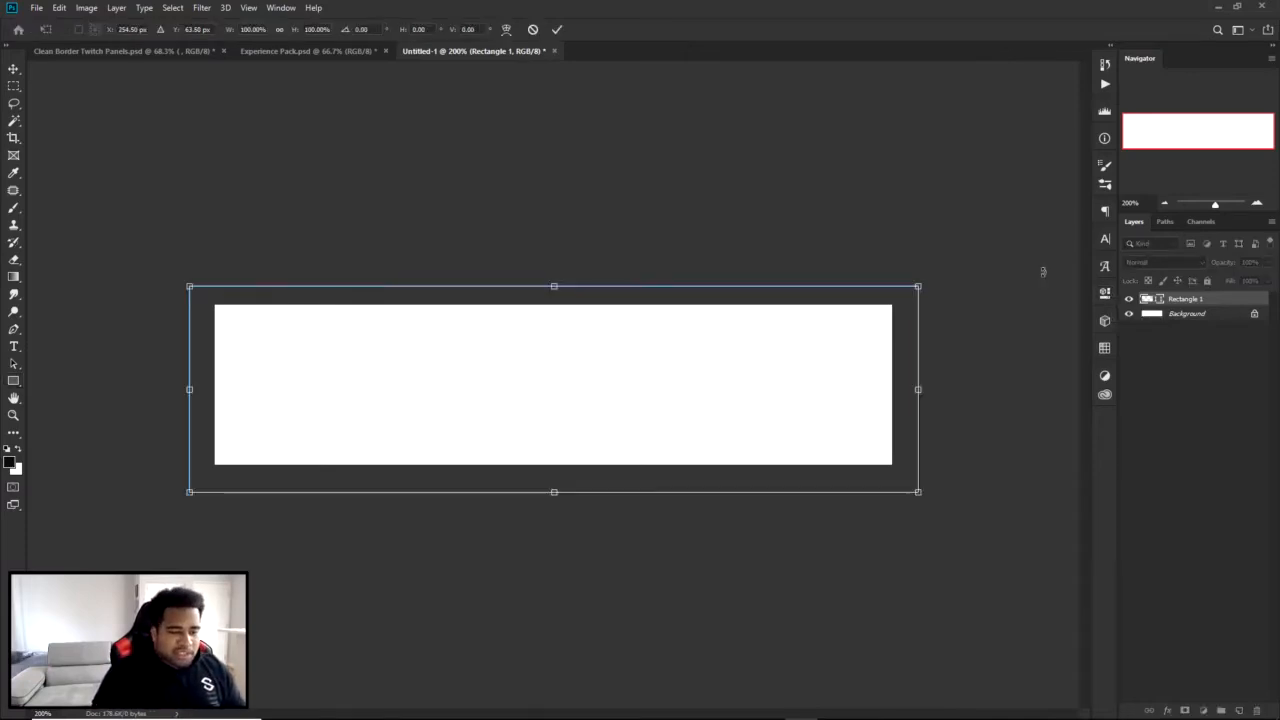
pyautogui.moveTo(554, 286); pyautogui.dragTo(554, 304)
pyautogui.moveTo(917, 398); pyautogui.dragTo(893, 393)
pyautogui.moveTo(541, 489); pyautogui.dragTo(541, 463)
pyautogui.moveTo(190, 385); pyautogui.dragTo(212, 385)
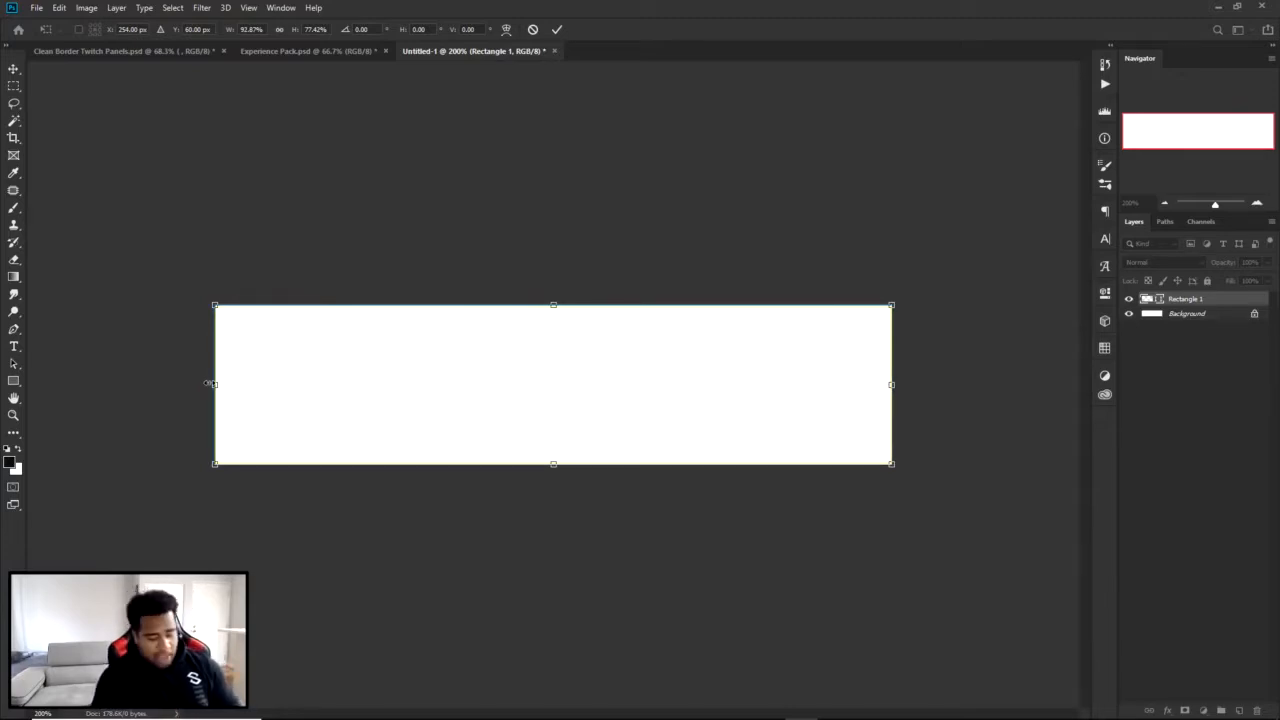
pyautogui.click(557, 29)
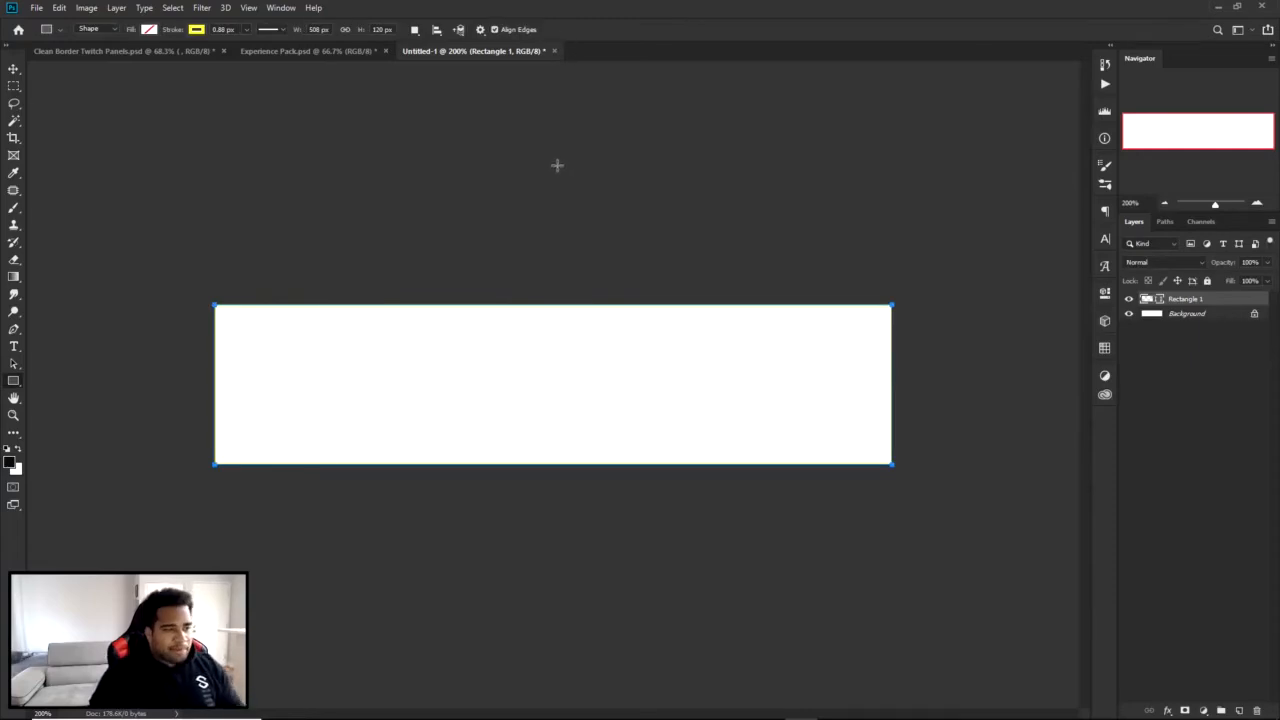
# Try a black fill on the rectangle and set its fill back to none.
pyautogui.click(194, 31)
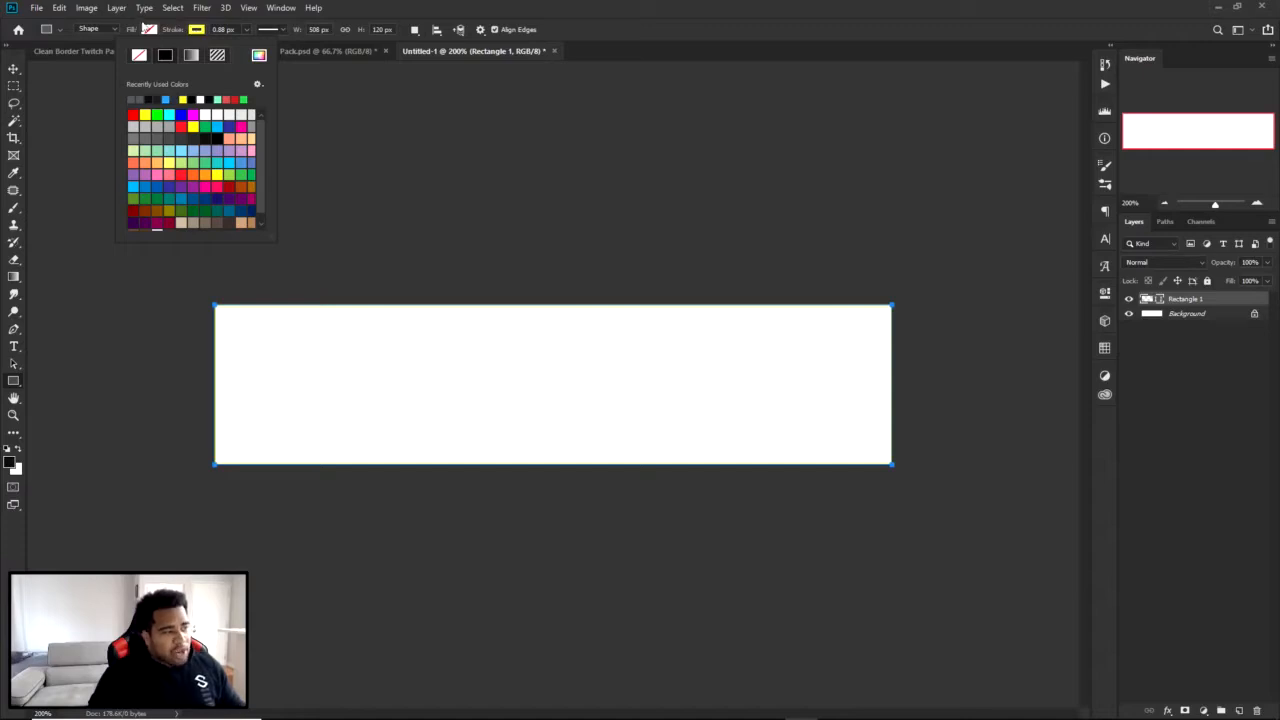
pyautogui.click(149, 30)
pyautogui.click(145, 99)
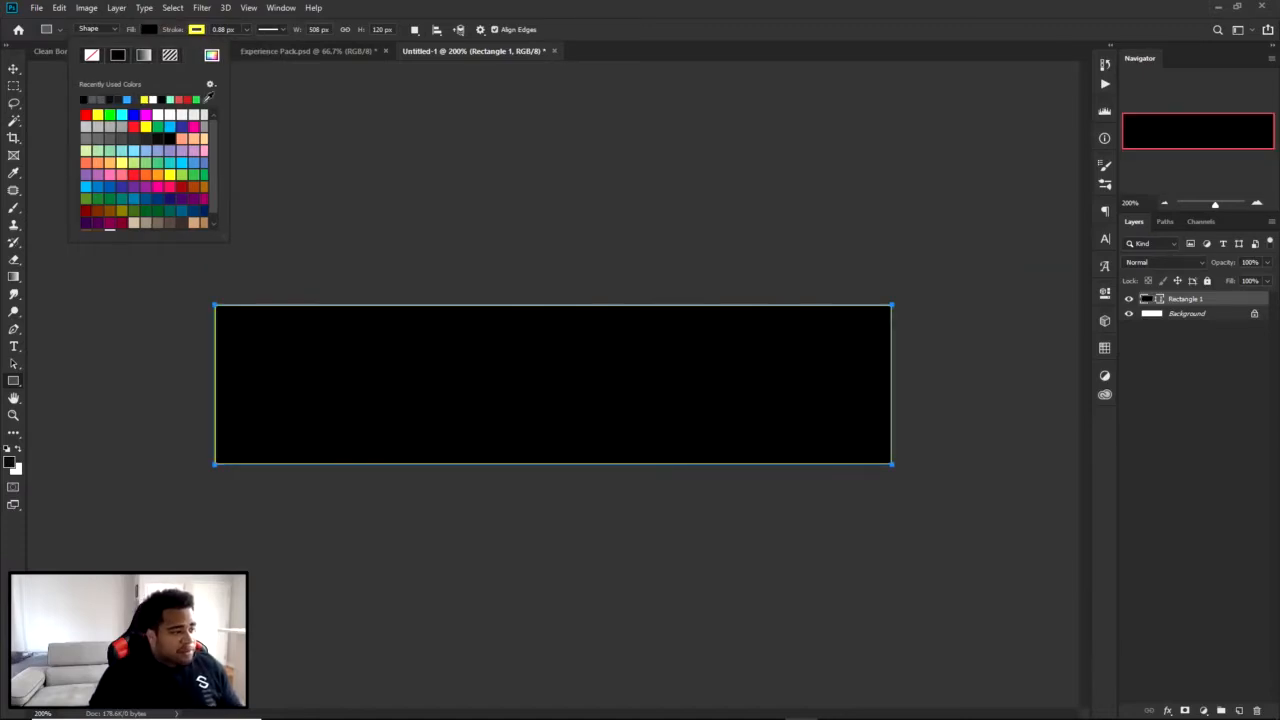
pyautogui.click(149, 31)
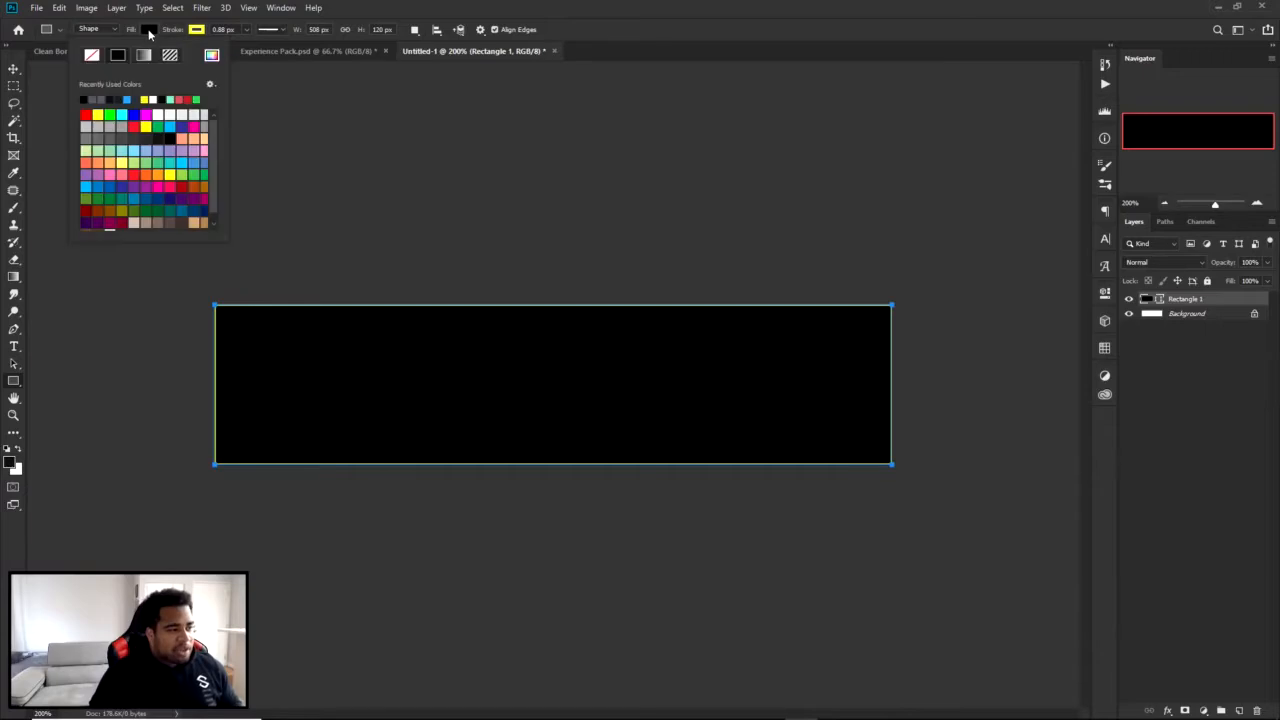
pyautogui.click(91, 56)
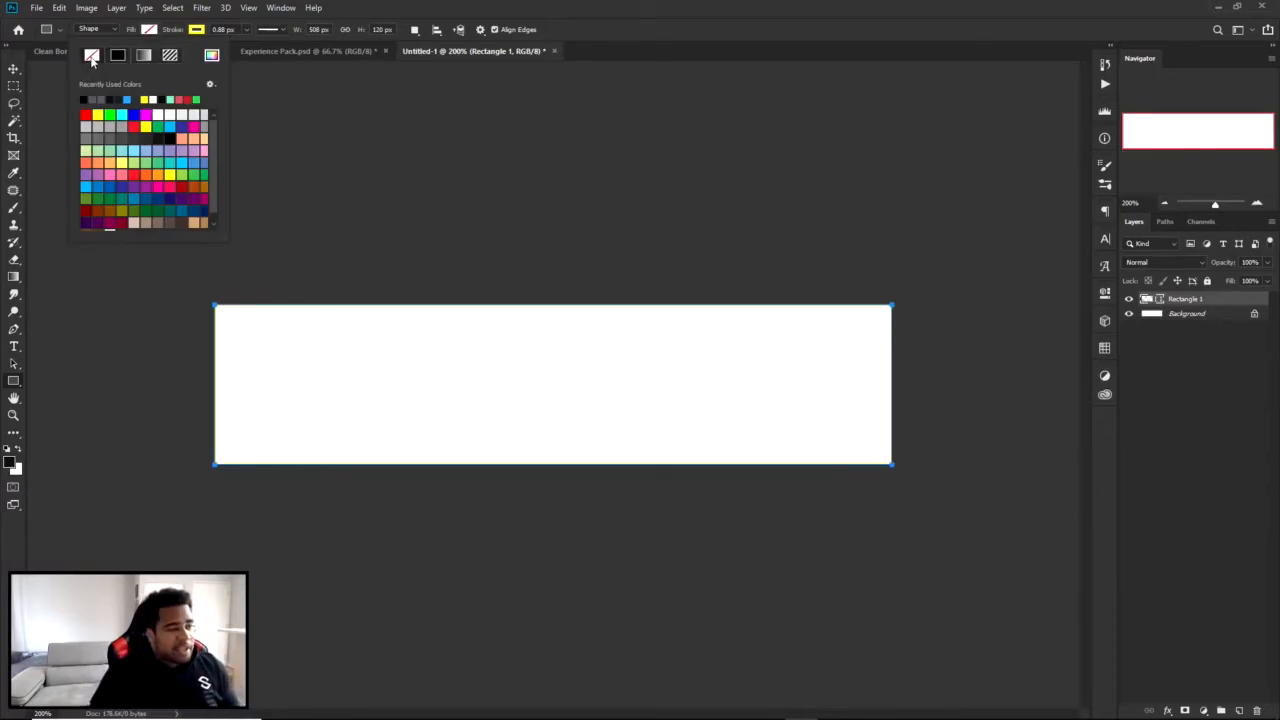
# Set the rectangle's stroke to the solid grey color 4d545a.
pyautogui.click(195, 31)
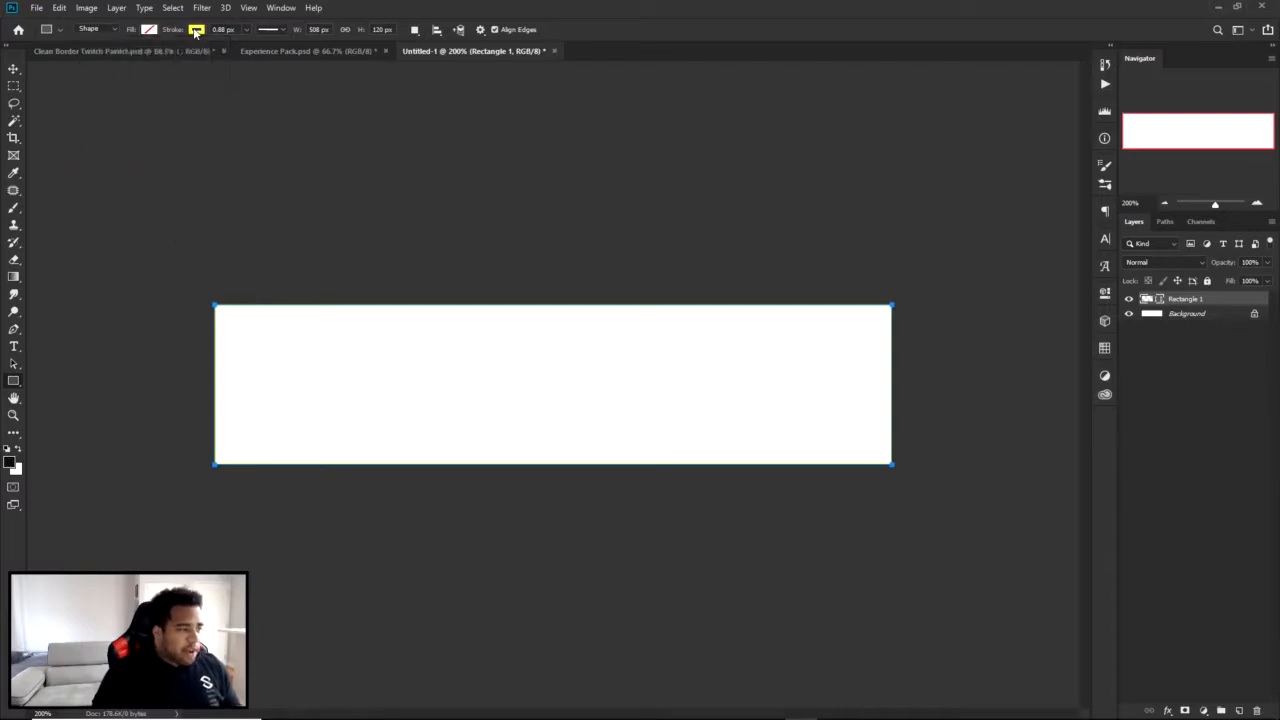
pyautogui.click(195, 31)
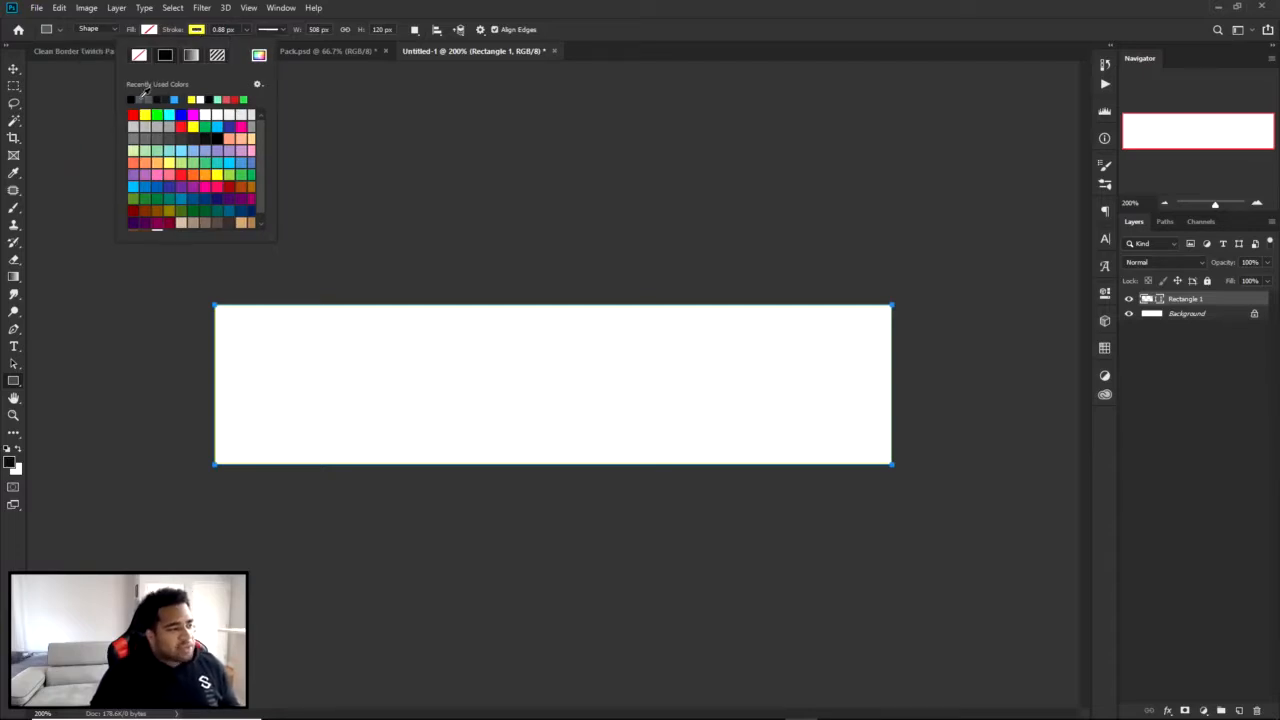
pyautogui.click(259, 55)
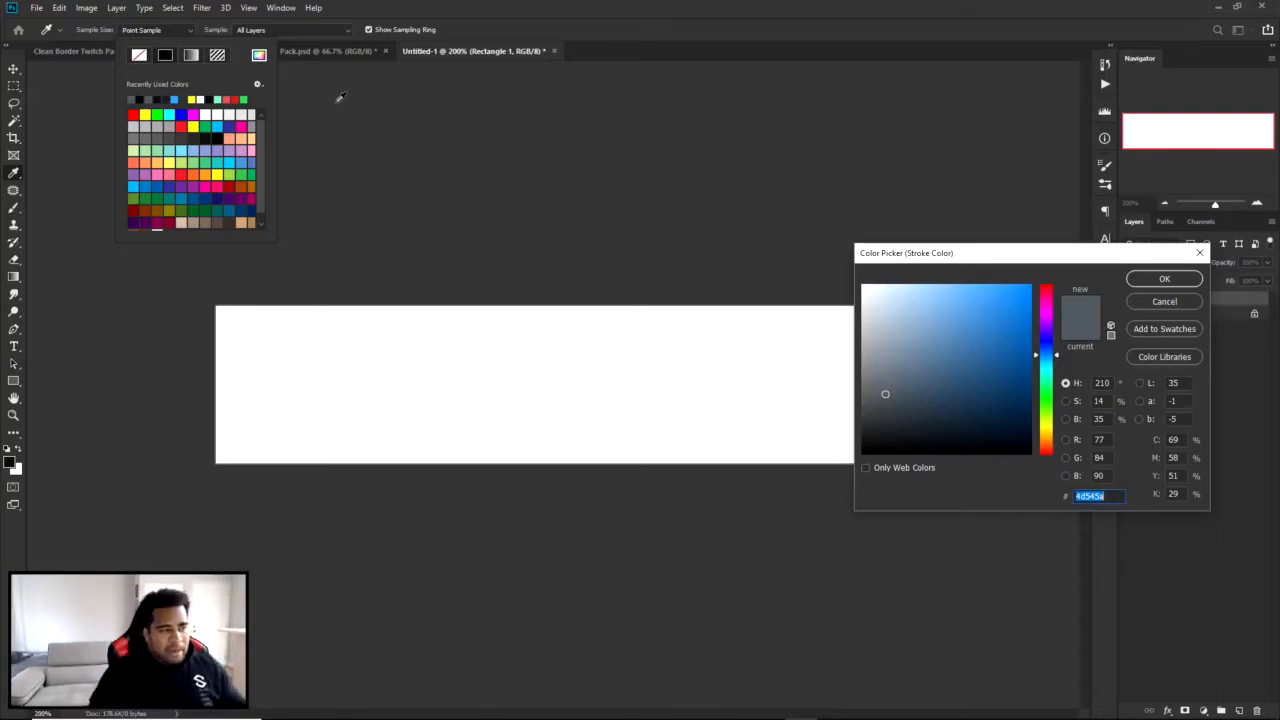
pyautogui.click(1166, 279)
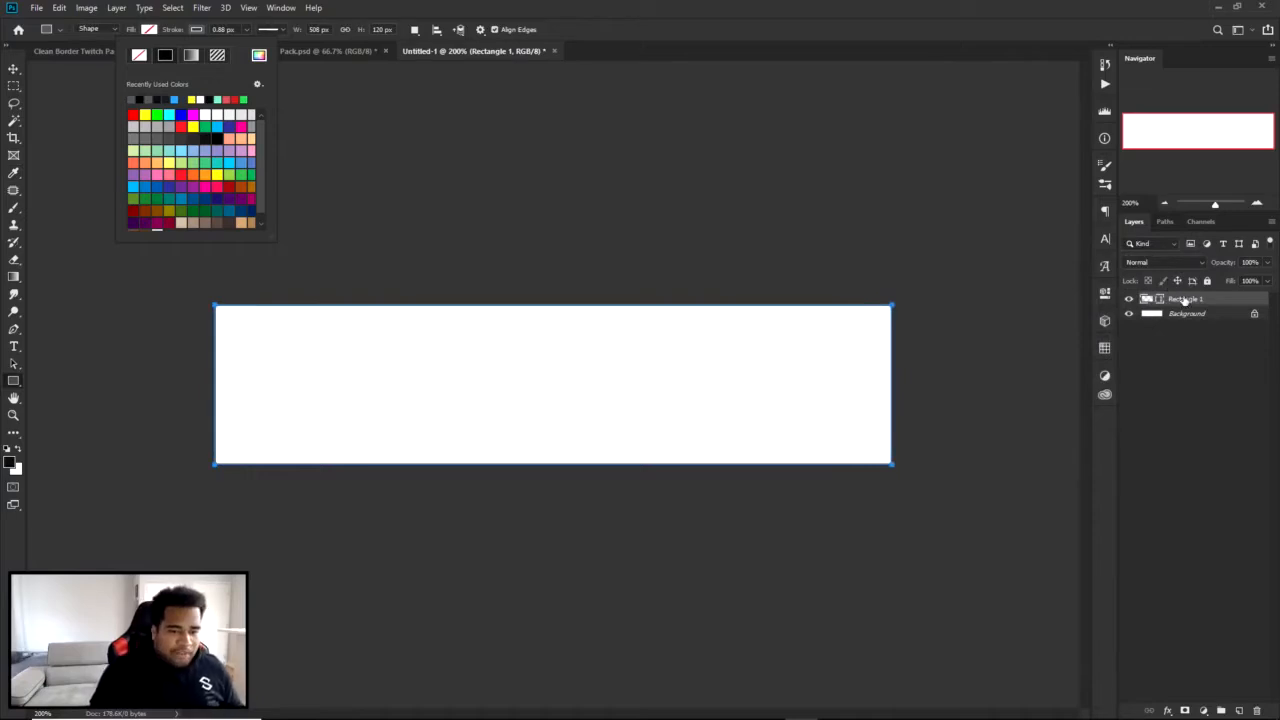
# Set the rectangle's stroke width to 8 px in its live shape properties.
pyautogui.moveTo(236, 30); pyautogui.dragTo(196, 33)
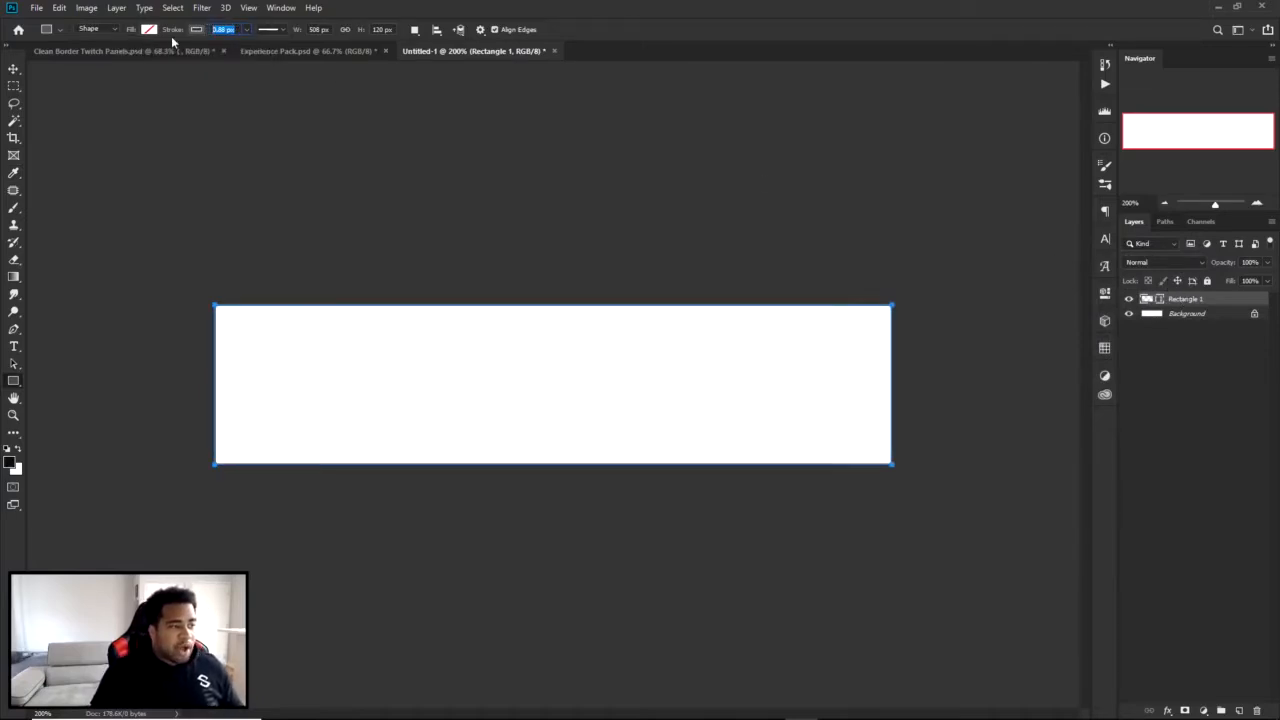
pyautogui.click(281, 8)
pyautogui.click(293, 405)
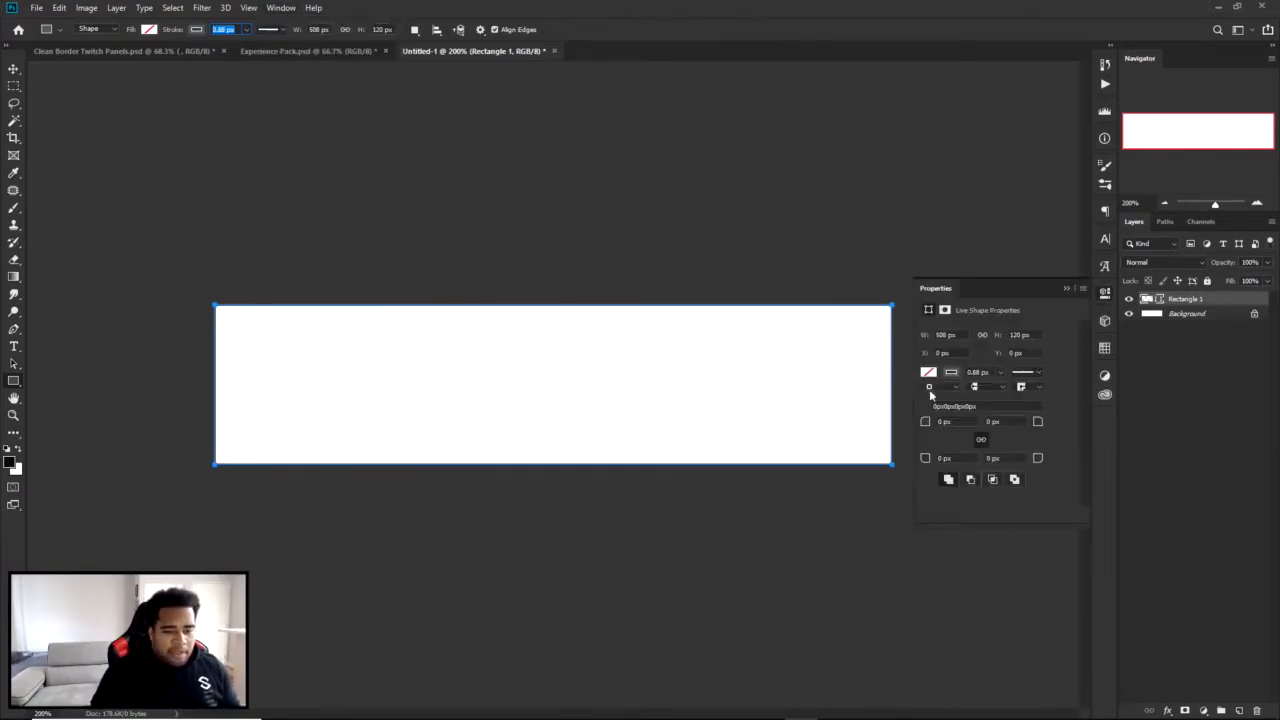
pyautogui.moveTo(991, 372); pyautogui.dragTo(967, 372)
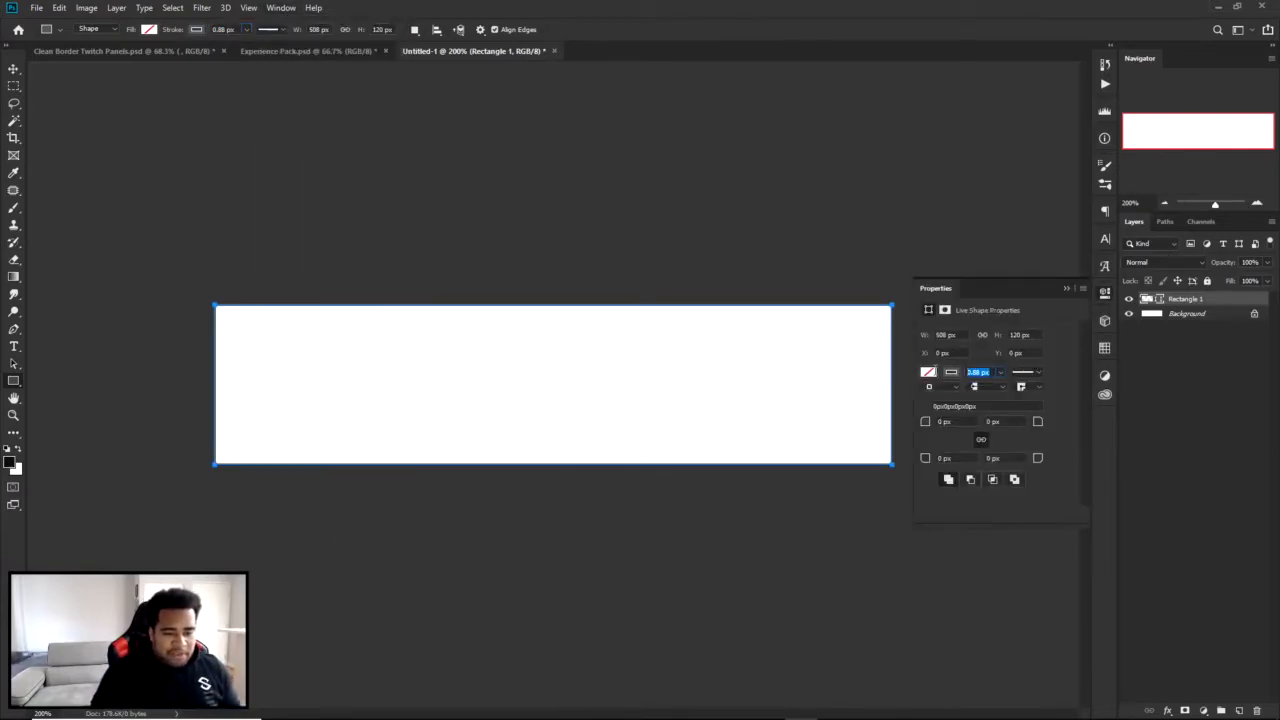
pyautogui.click(936, 387)
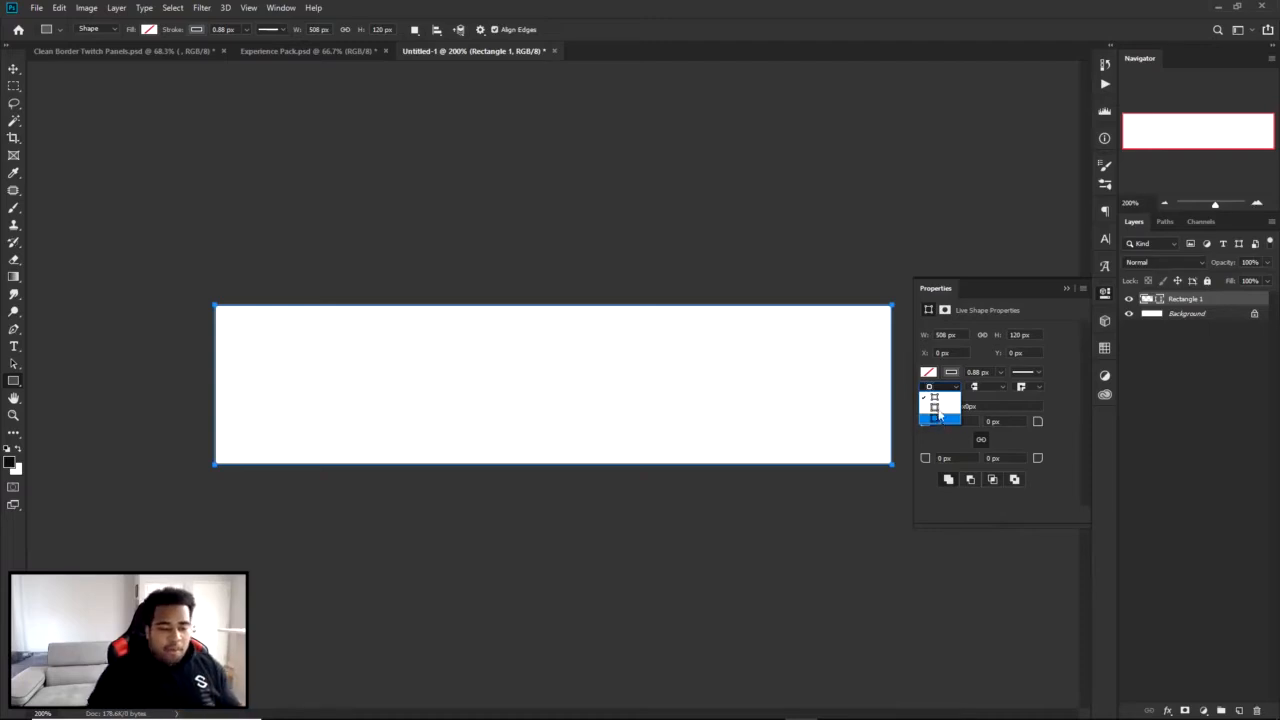
pyautogui.click(988, 372)
pyautogui.moveTo(988, 372); pyautogui.dragTo(941, 375)
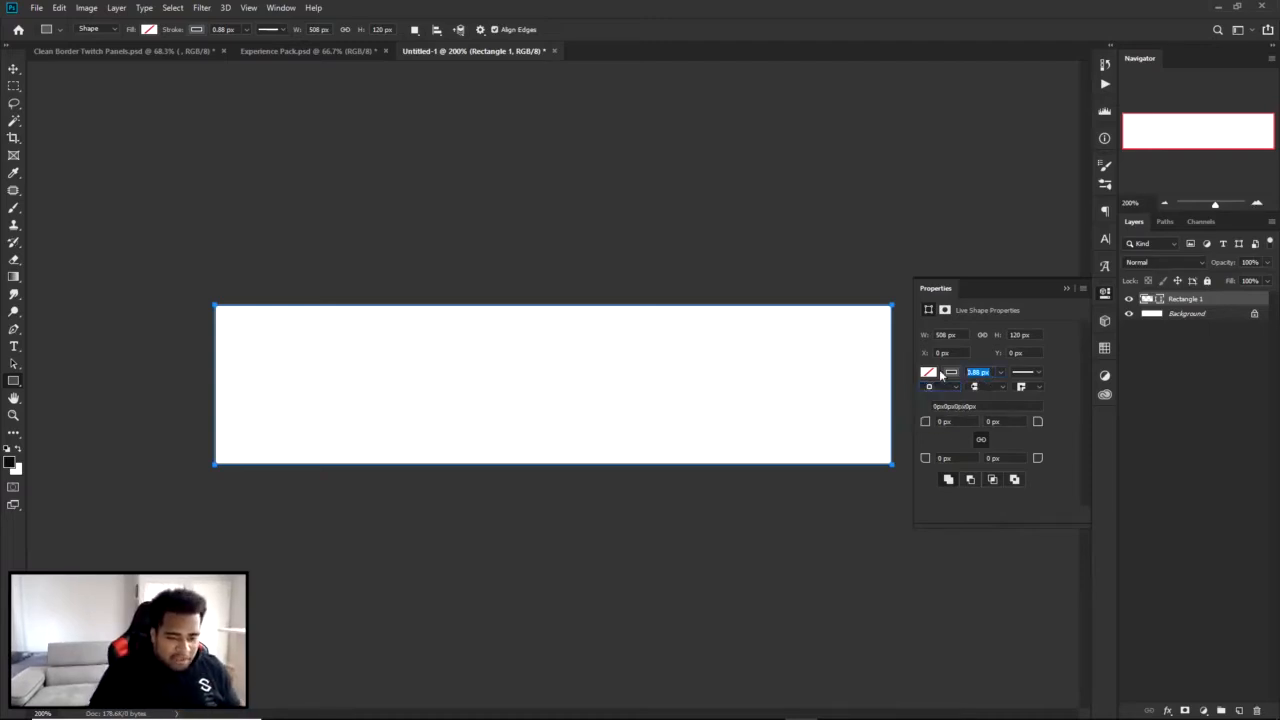
pyautogui.write('8')
pyautogui.press('Return')
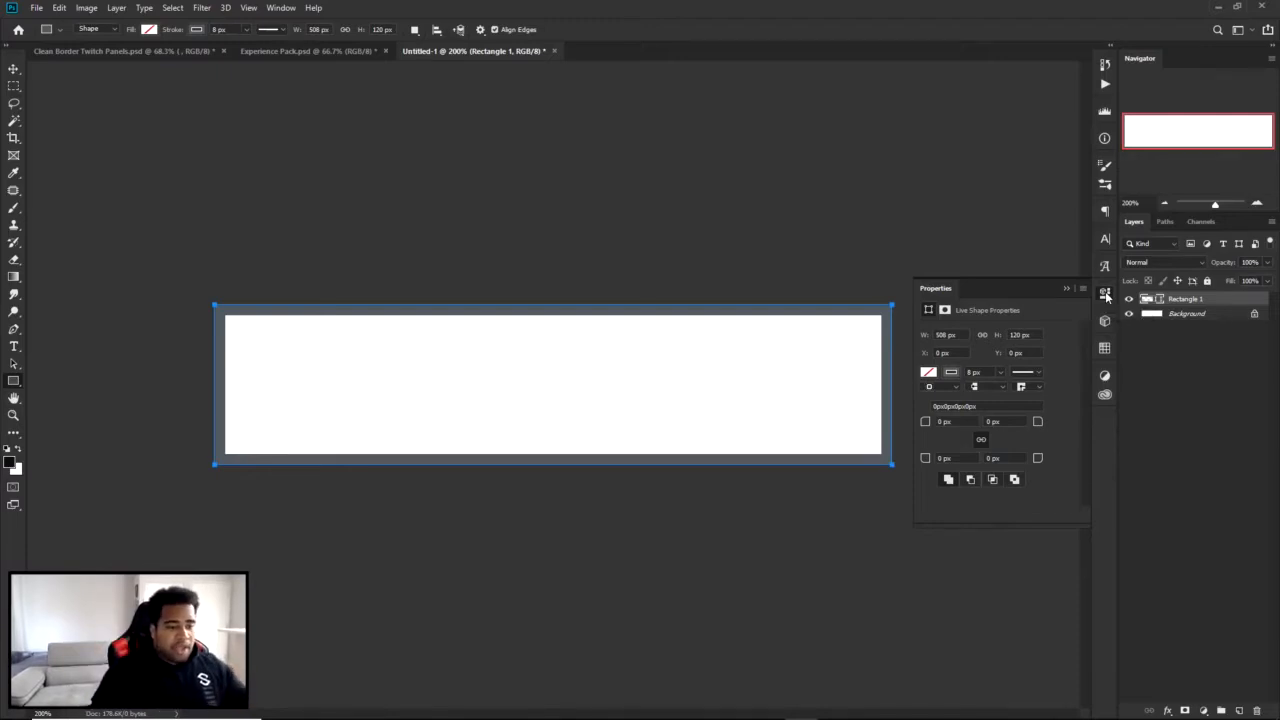
pyautogui.click(1105, 293)
# Try enlarging the canvas and stretching the rectangle to the new canvas edges, and revert both changes.
pyautogui.press('c')
pyautogui.moveTo(893, 462); pyautogui.dragTo(934, 516)
pyautogui.click(698, 29)
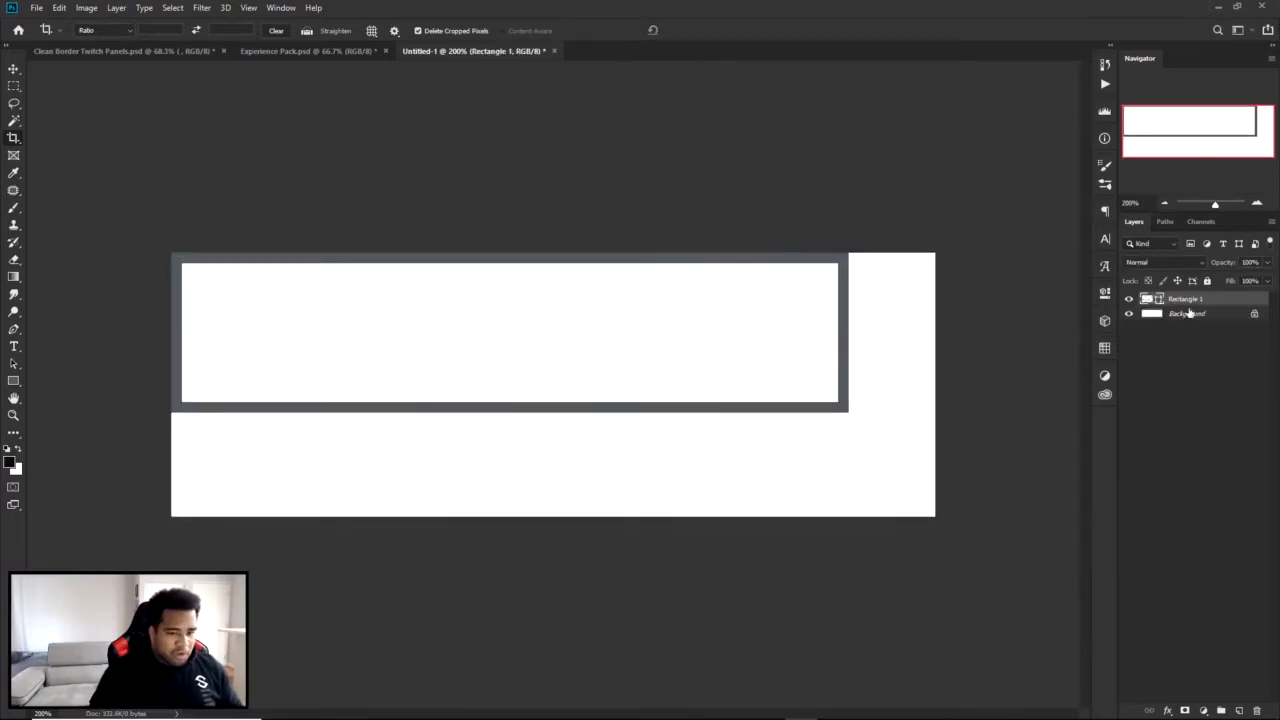
pyautogui.hotkey('ctrl', 't')
pyautogui.moveTo(849, 413); pyautogui.dragTo(934, 515)
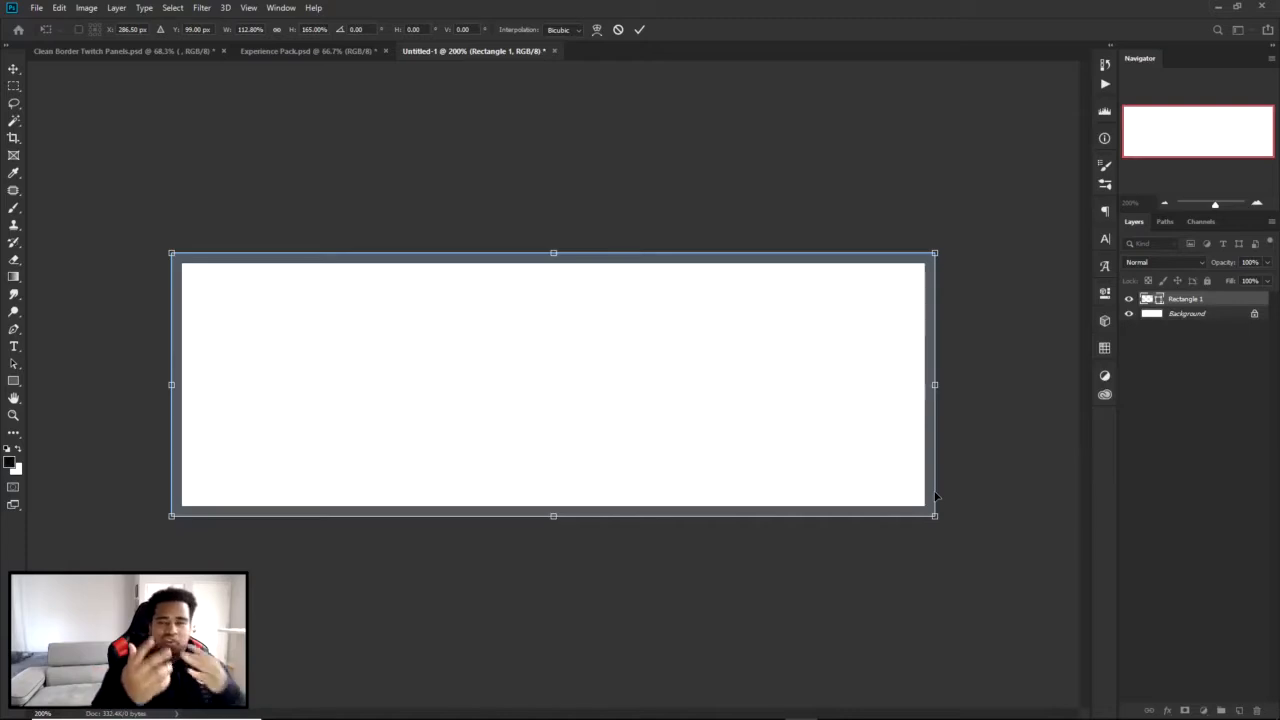
pyautogui.click(618, 29)
pyautogui.hotkey('ctrl', 'z')
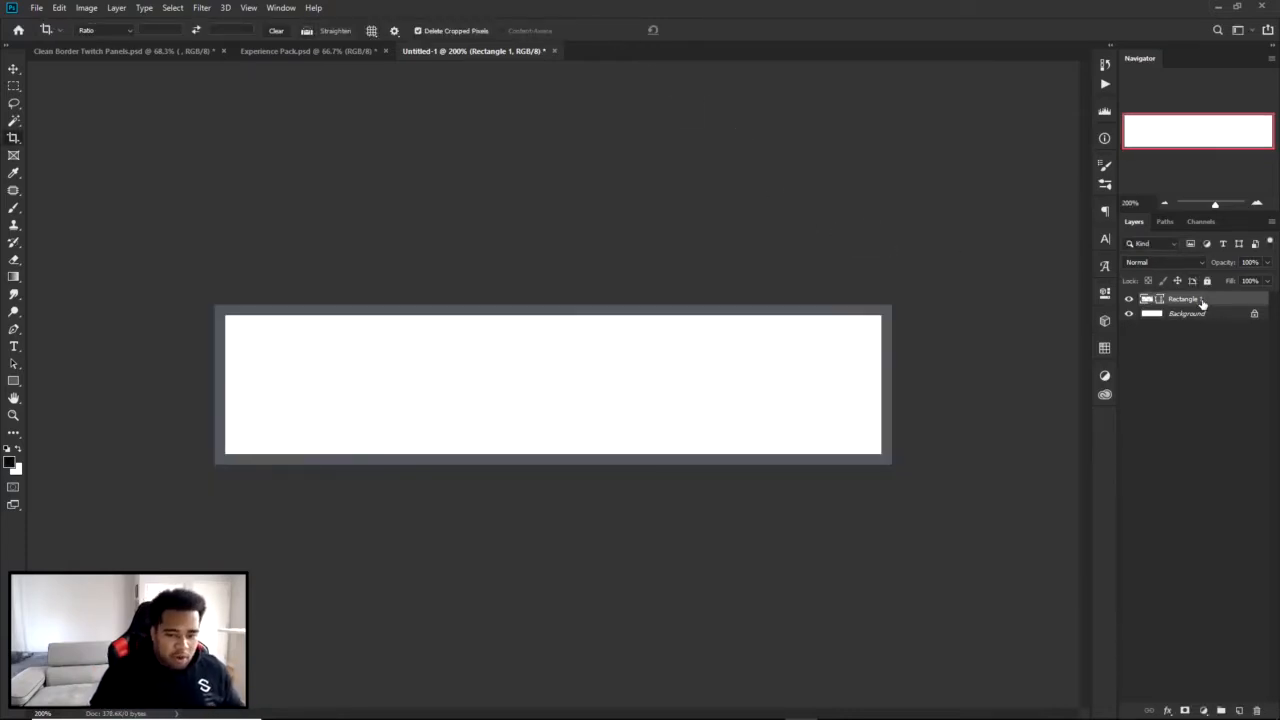
# Fill the Background layer with the black foreground color.
pyautogui.click(1205, 313)
pyautogui.hotkey('alt', 'BackSpace')
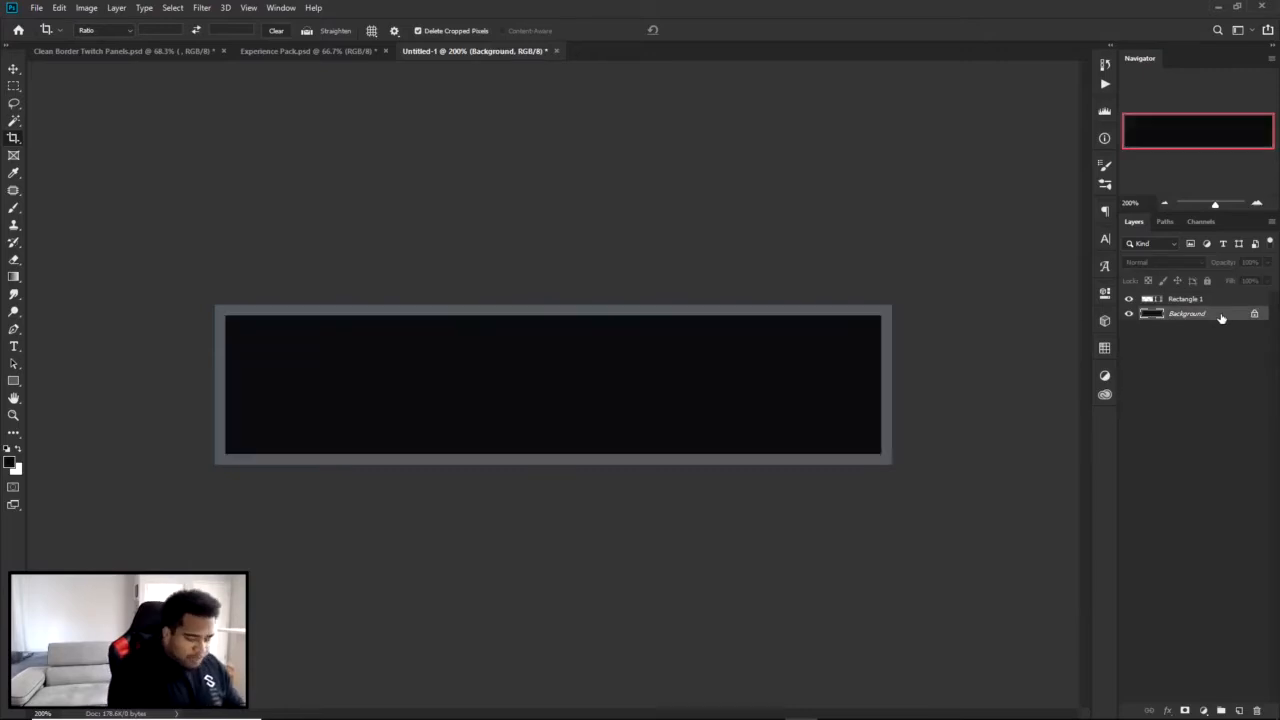
# Apply the last saved layer style, with Bevel & Emboss, Inner Glow and Gradient Overlay, to Rectangle 1 and inspect the border.
pyautogui.click(1234, 301)
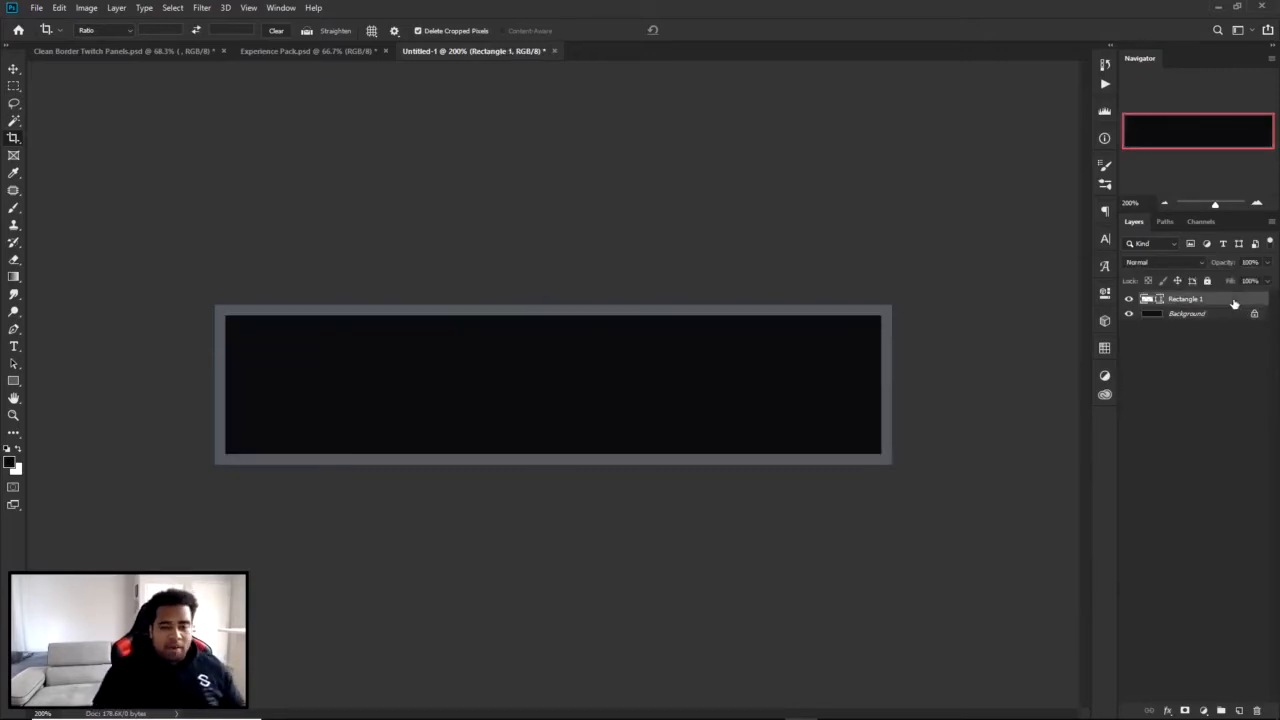
pyautogui.doubleClick(1234, 301)
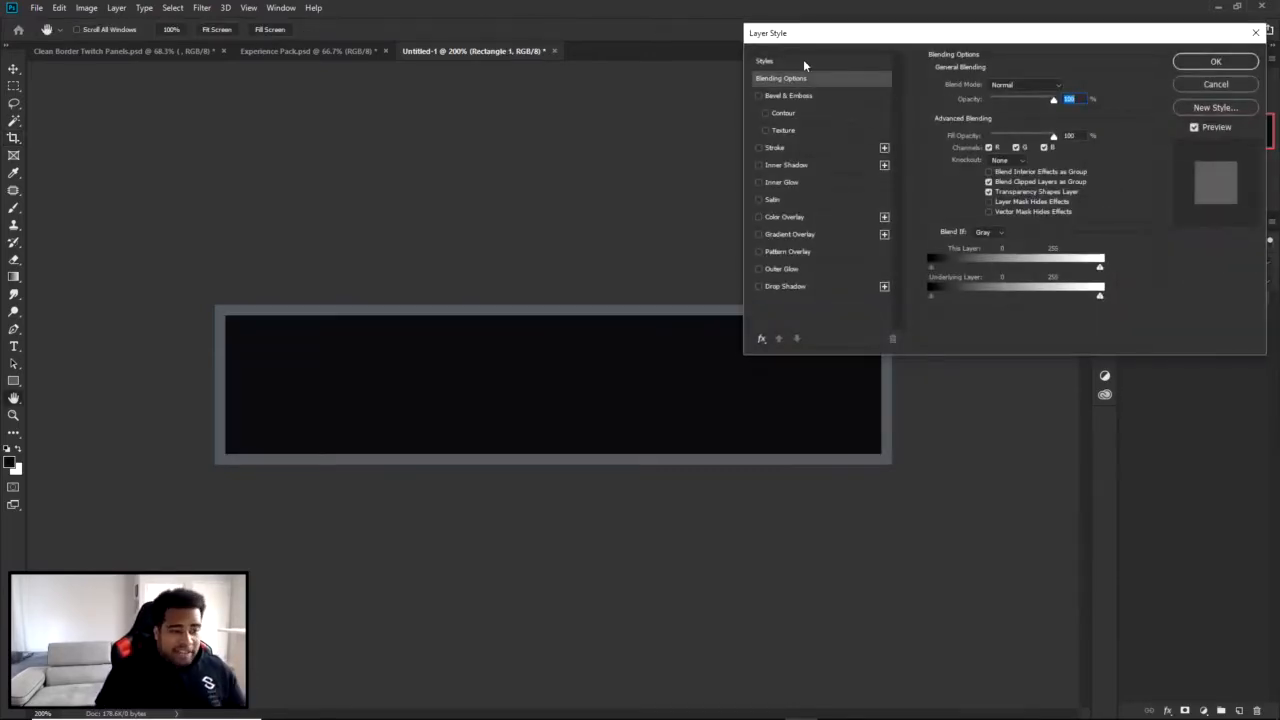
pyautogui.click(803, 59)
pyautogui.click(1018, 181)
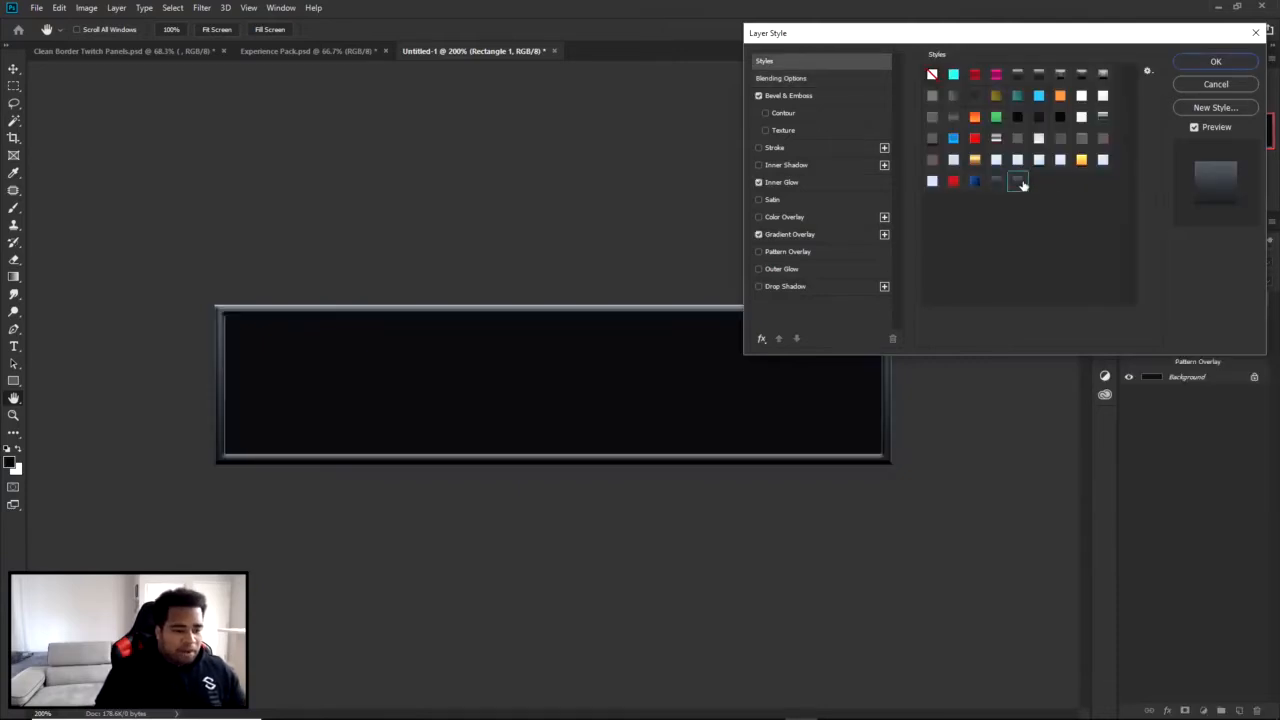
pyautogui.click(1212, 61)
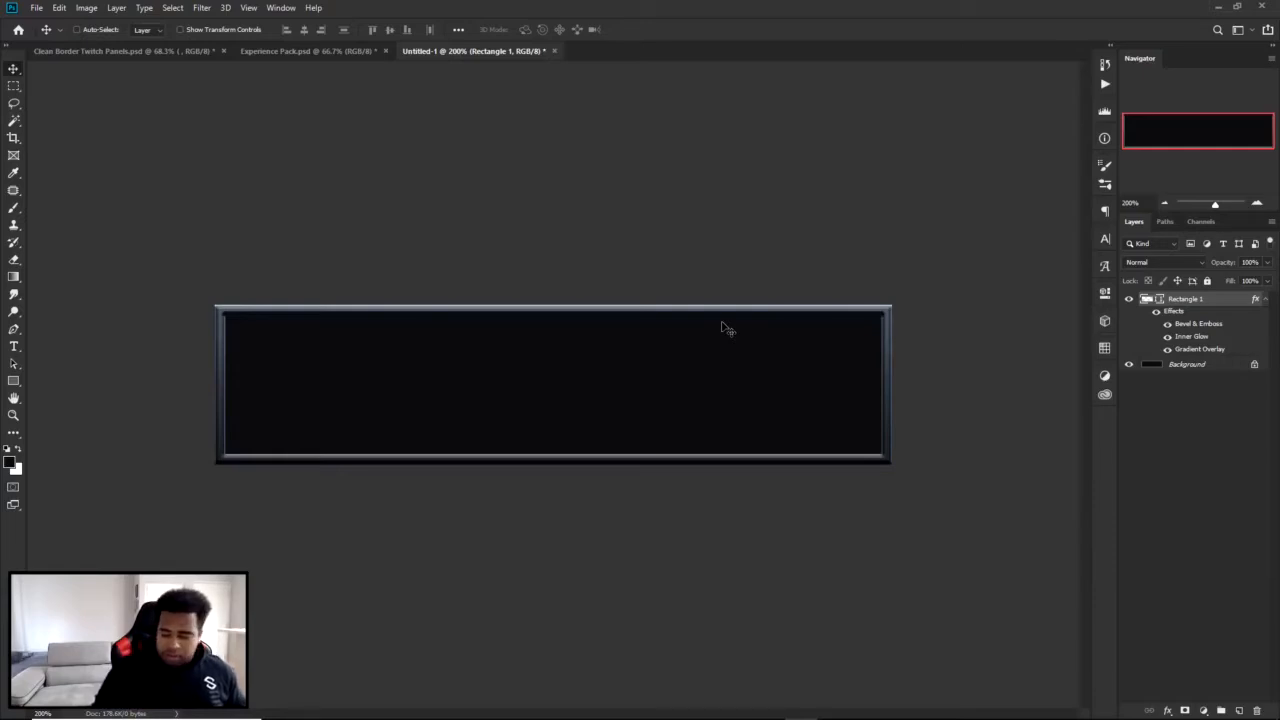
pyautogui.hotkey('ctrl', '+')
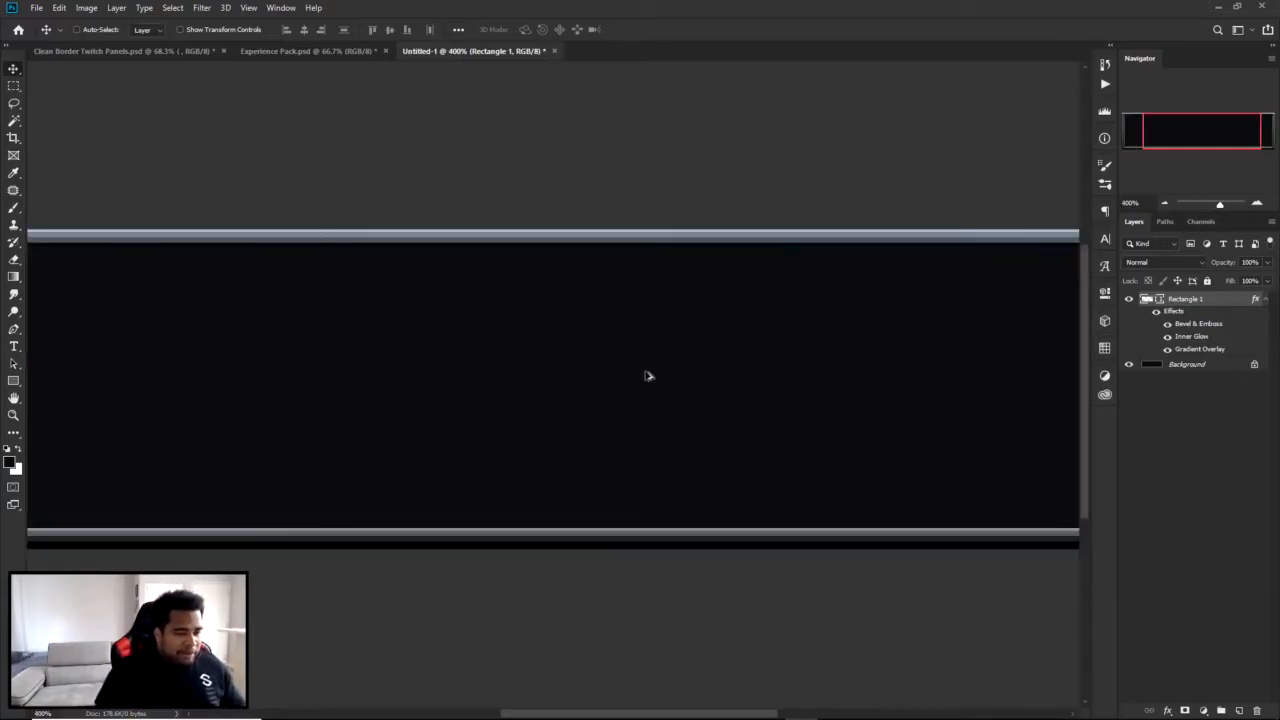
pyautogui.hotkey('ctrl', '-')
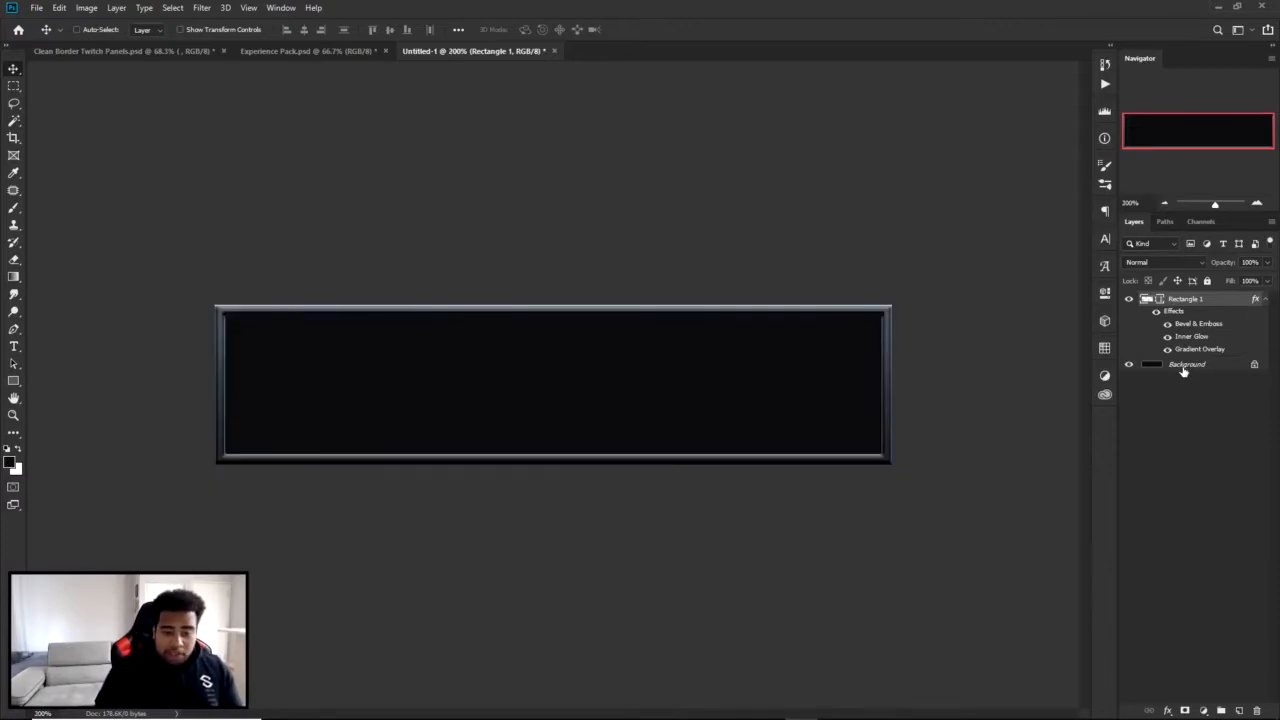
# Set the Bevel & Emboss depth of Rectangle 1 to 550% and check its altitude, highlight mode and shadow mode.
pyautogui.doubleClick(1229, 305)
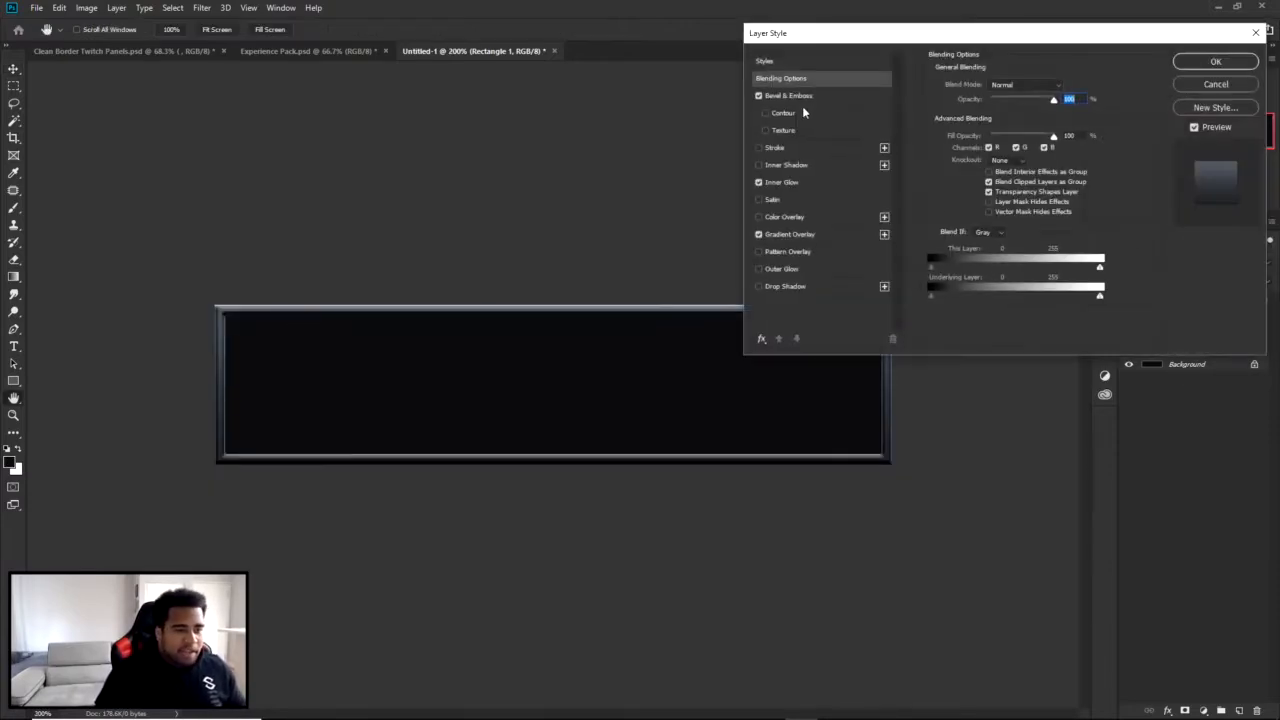
pyautogui.click(788, 97)
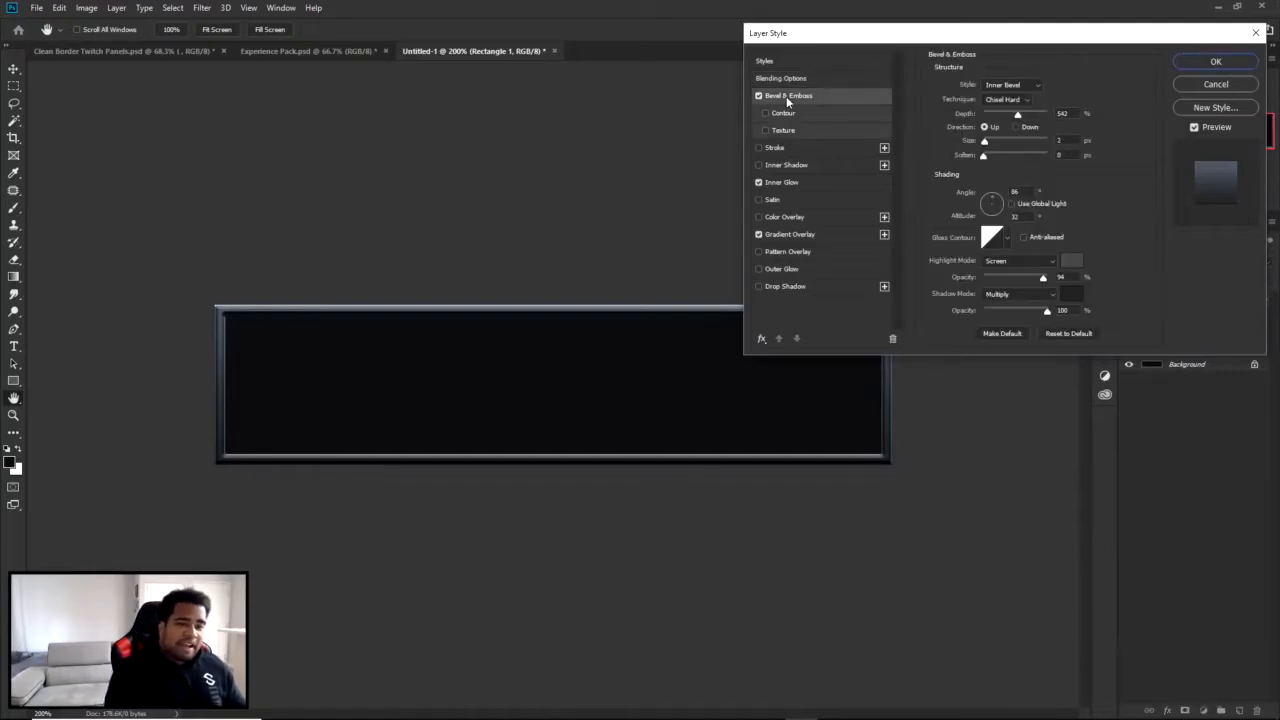
pyautogui.click(1062, 113)
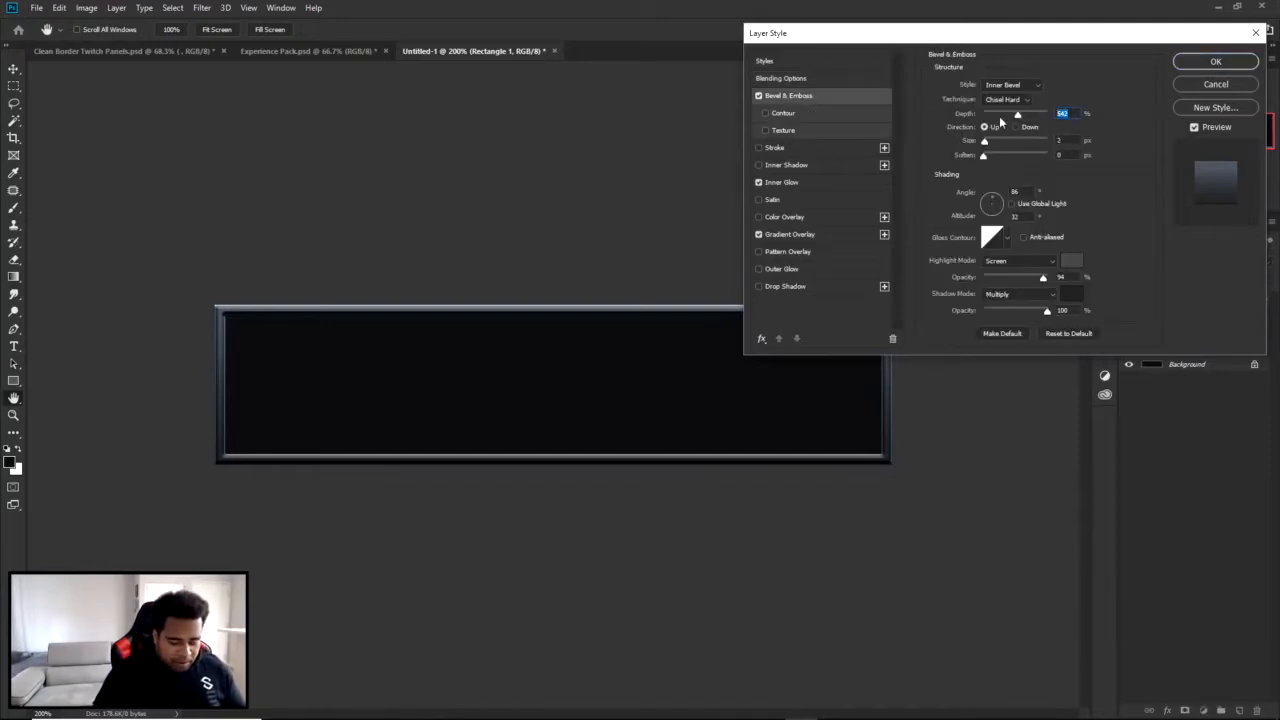
pyautogui.write('550')
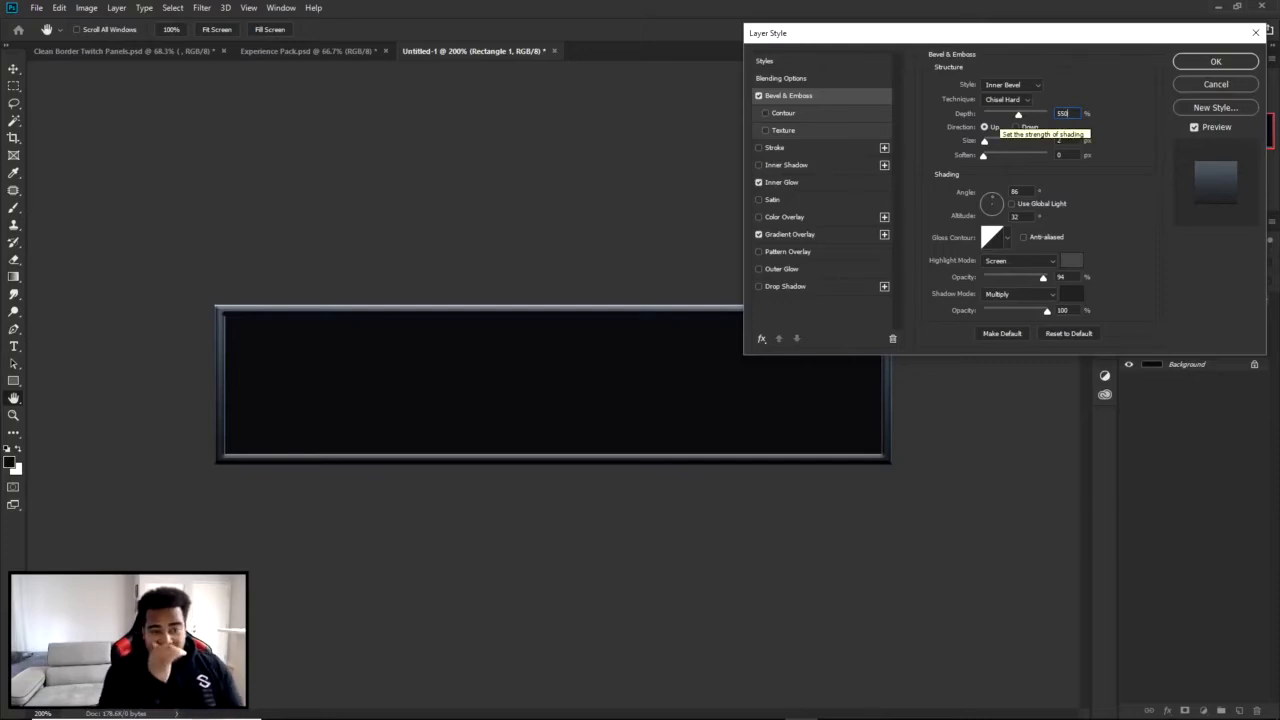
pyautogui.moveTo(1073, 155); pyautogui.dragTo(1010, 213)
pyautogui.click(1016, 216)
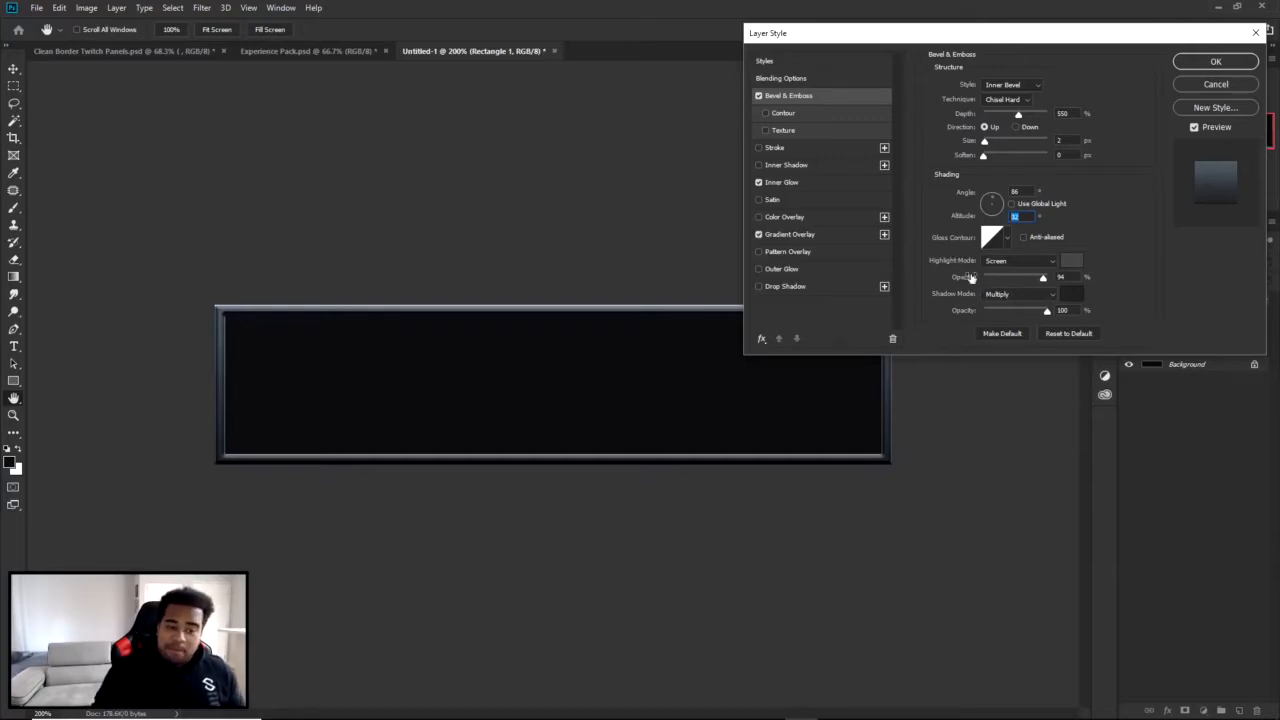
pyautogui.click(1004, 262)
pyautogui.click(1042, 262)
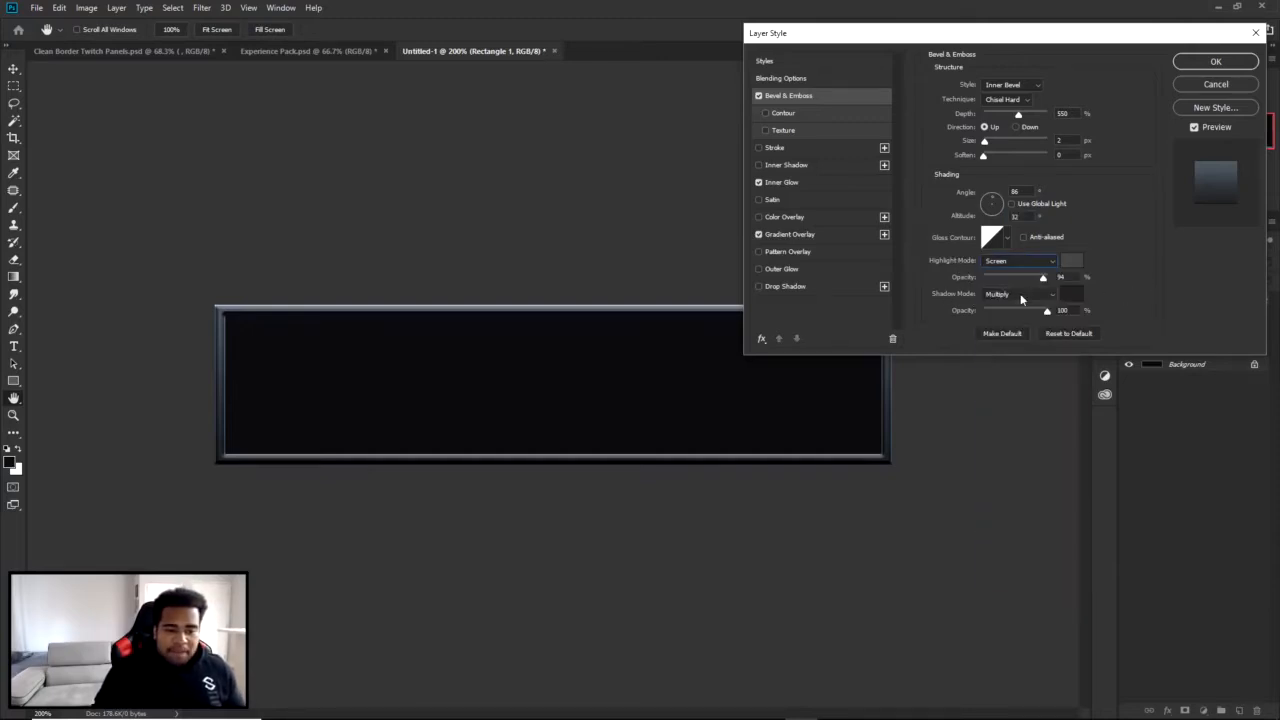
pyautogui.click(1022, 296)
pyautogui.click(1126, 277)
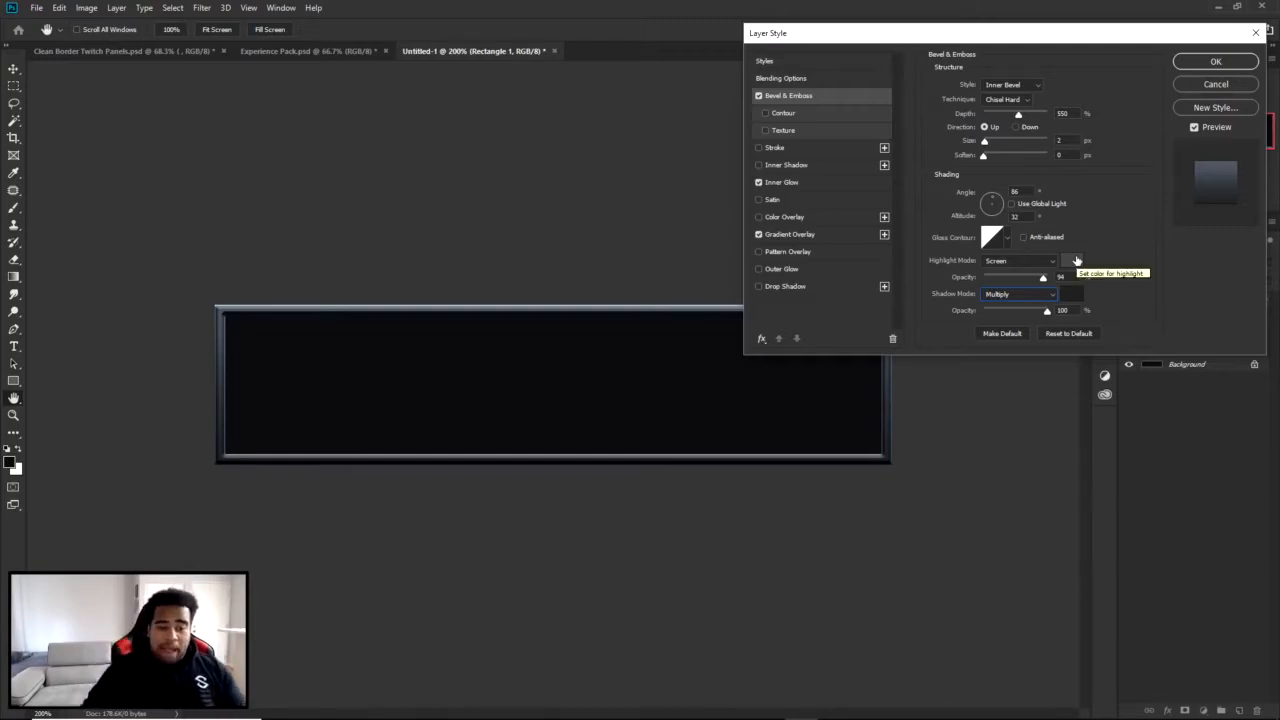
# Try white ffffff as the bevel highlight color and go back to the grey 444444.
pyautogui.click(1074, 261)
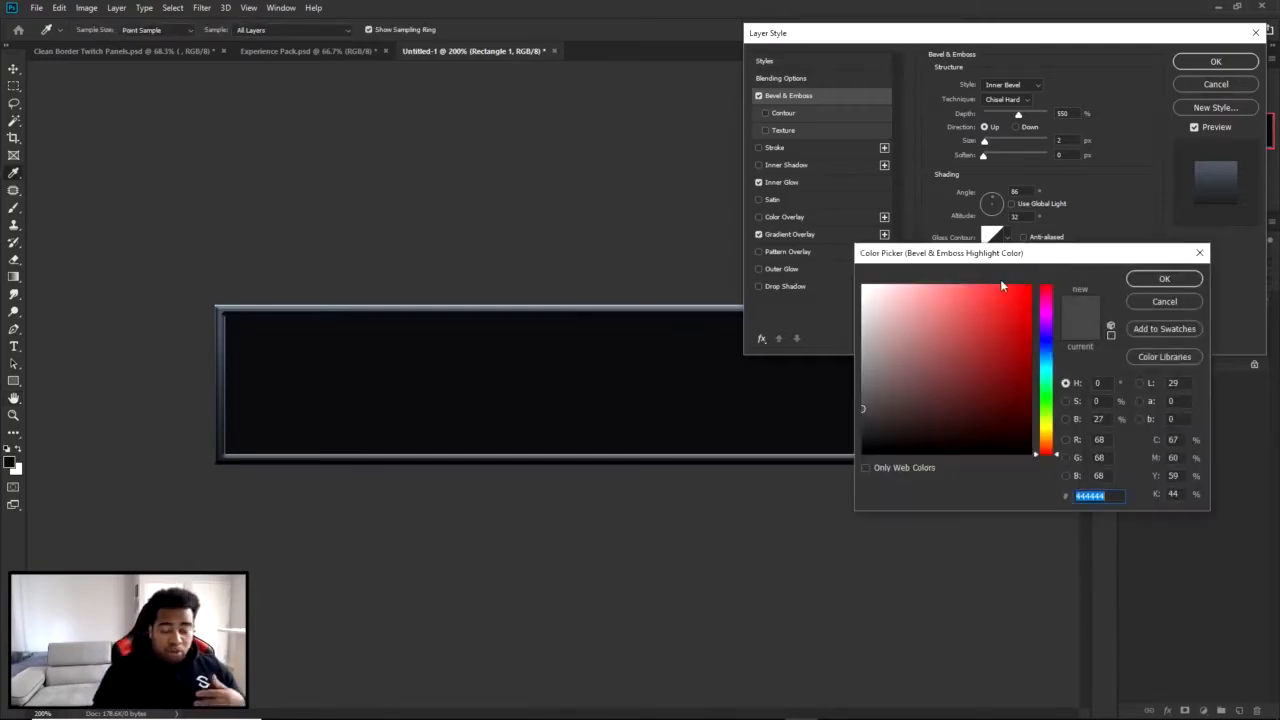
pyautogui.write('ffffff')
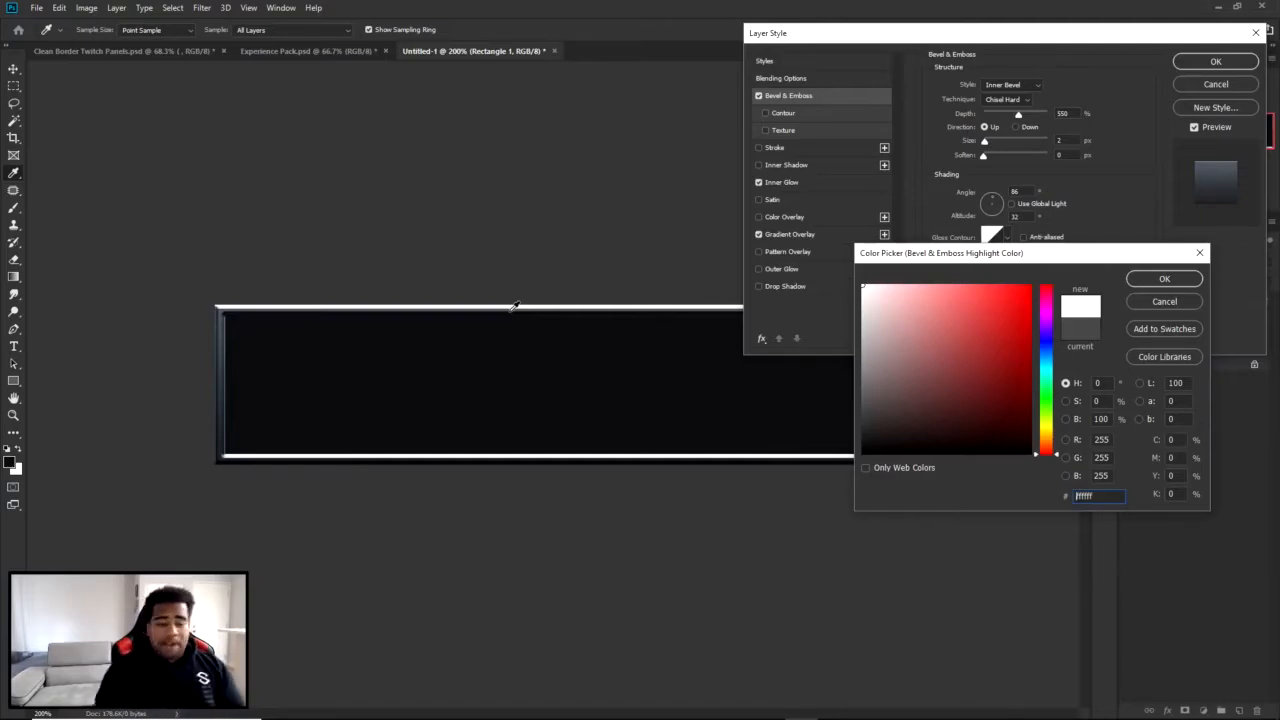
pyautogui.click(1145, 303)
pyautogui.click(1069, 265)
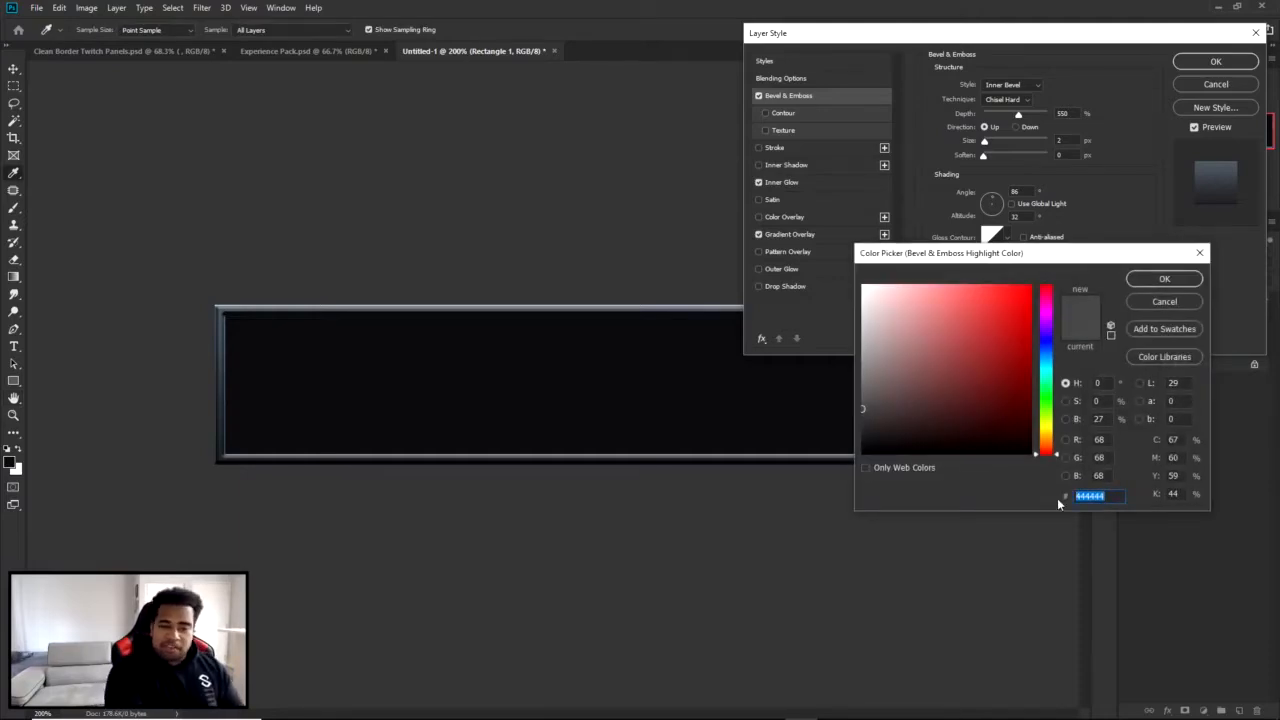
pyautogui.click(1162, 279)
# Set the bevel shadow color to pure black 000000.
pyautogui.click(1071, 294)
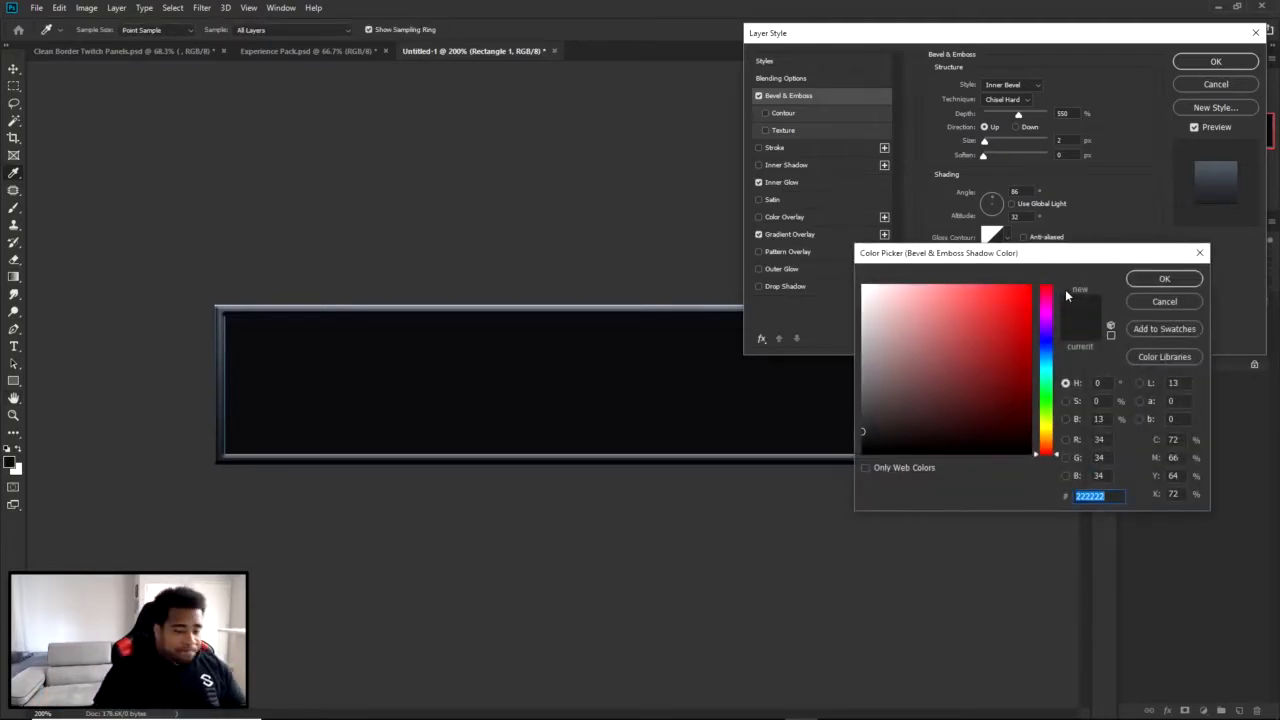
pyautogui.moveTo(881, 417); pyautogui.dragTo(858, 458)
pyautogui.click(1132, 283)
# Try white ffffff, red ff0000 and near-black 0f0000 as the bevel highlight color, and discard the color change.
pyautogui.click(1071, 263)
pyautogui.write('ffffff')
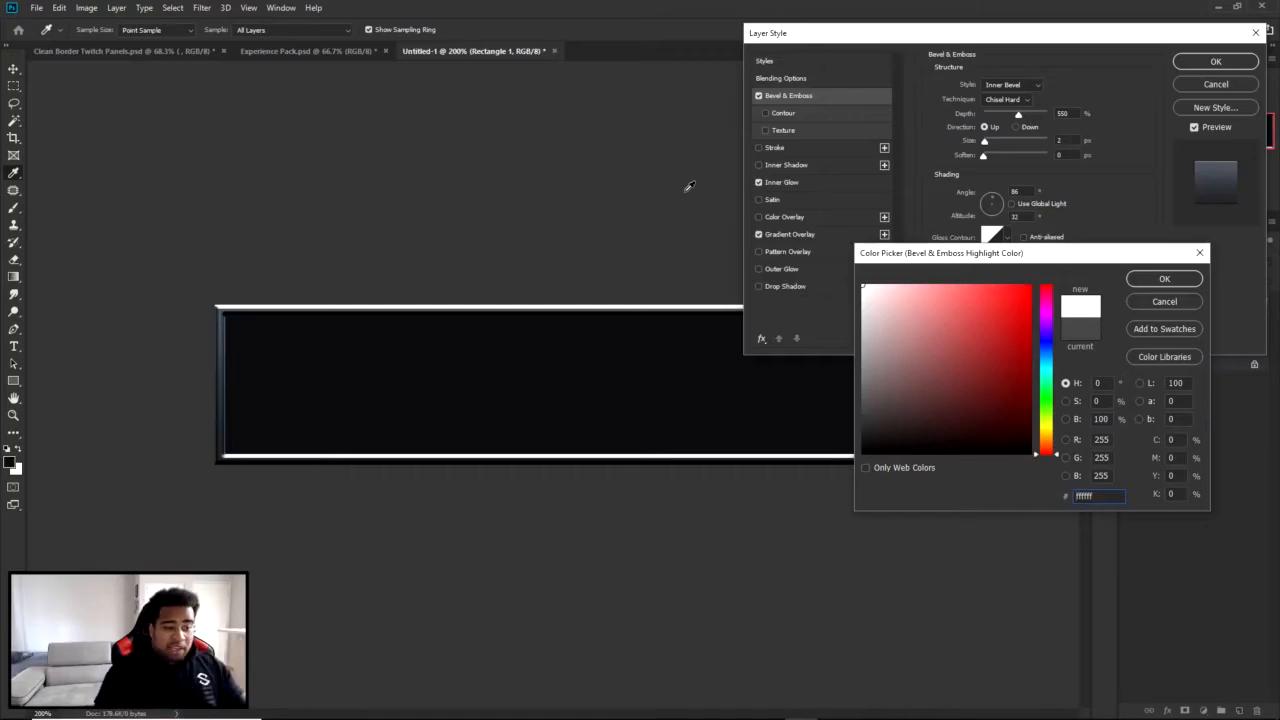
pyautogui.click(1028, 287)
pyautogui.moveTo(981, 325); pyautogui.dragTo(1077, 236)
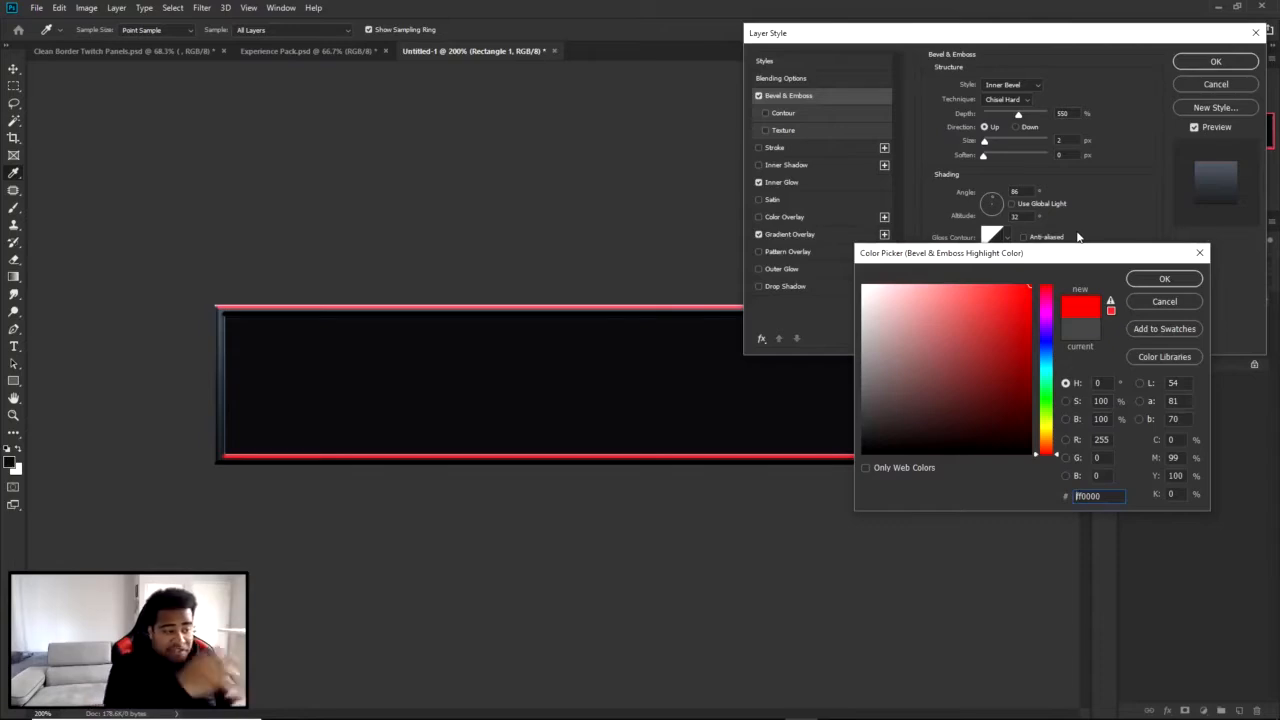
pyautogui.moveTo(1021, 337); pyautogui.dragTo(1047, 400)
pyautogui.moveTo(989, 367); pyautogui.dragTo(1033, 444)
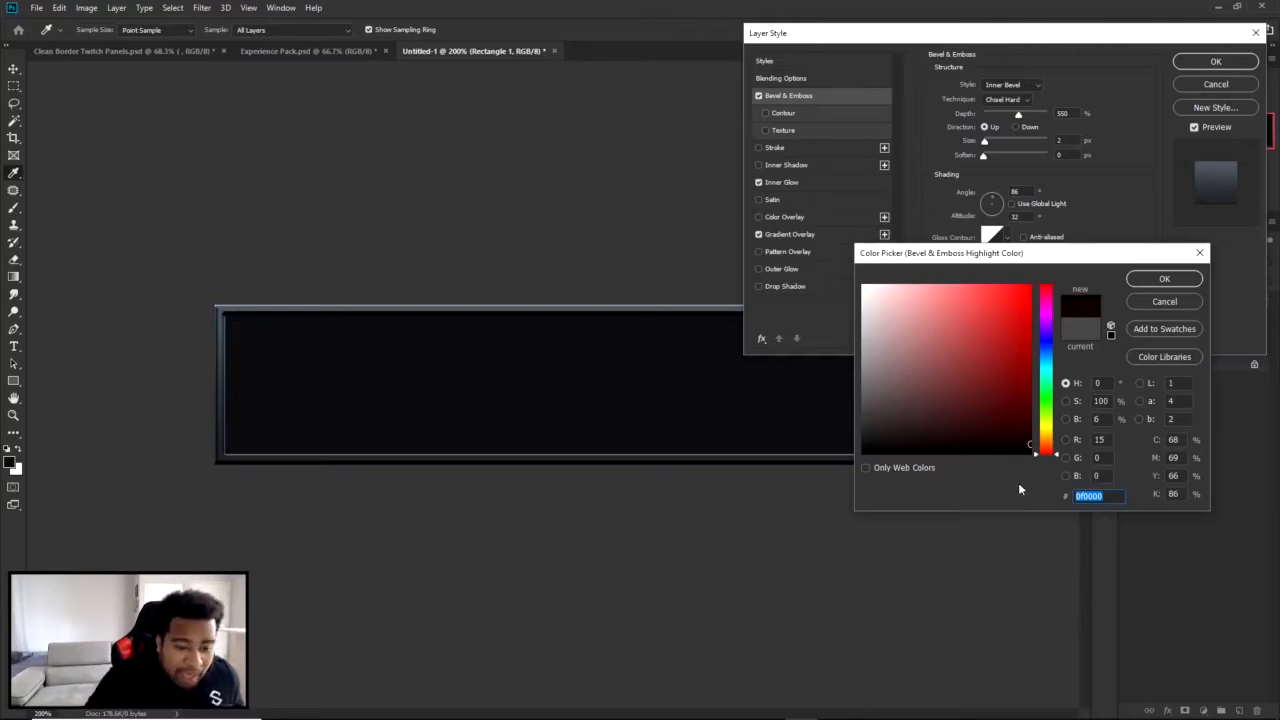
pyautogui.click(1162, 301)
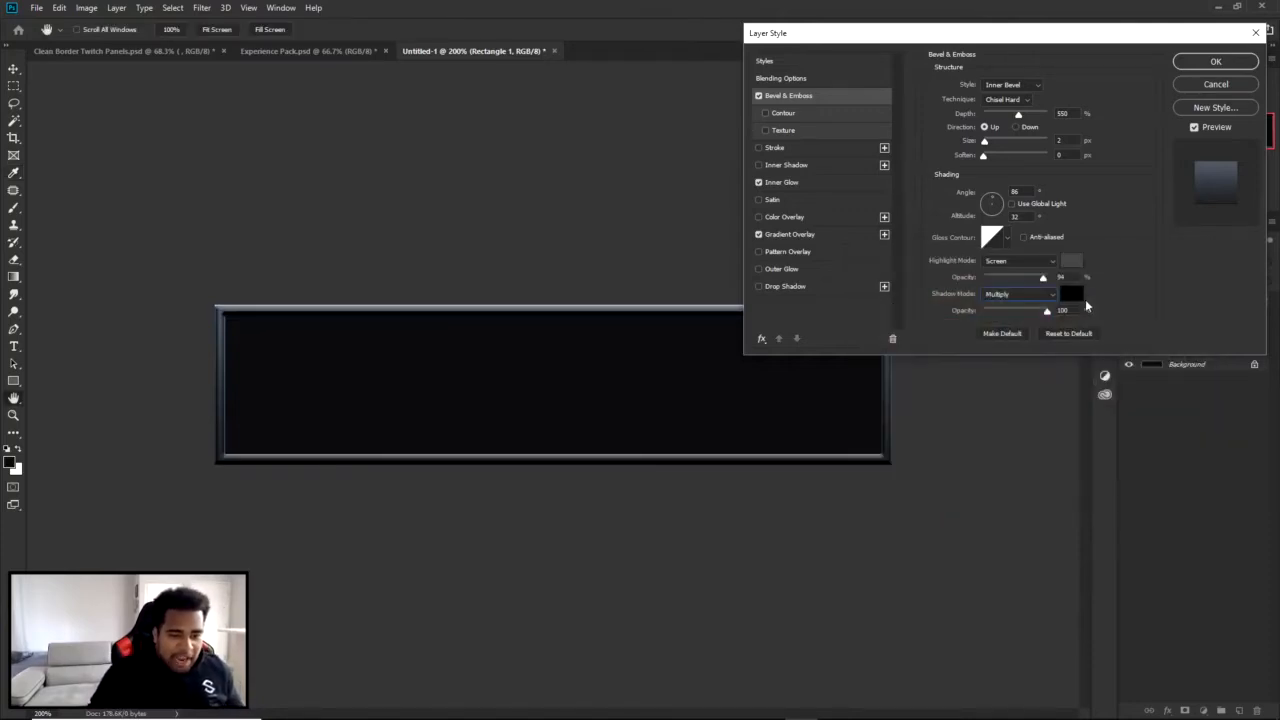
# Check the bevel shadow color and discard all changes made to the rectangle's layer style.
pyautogui.click(1073, 296)
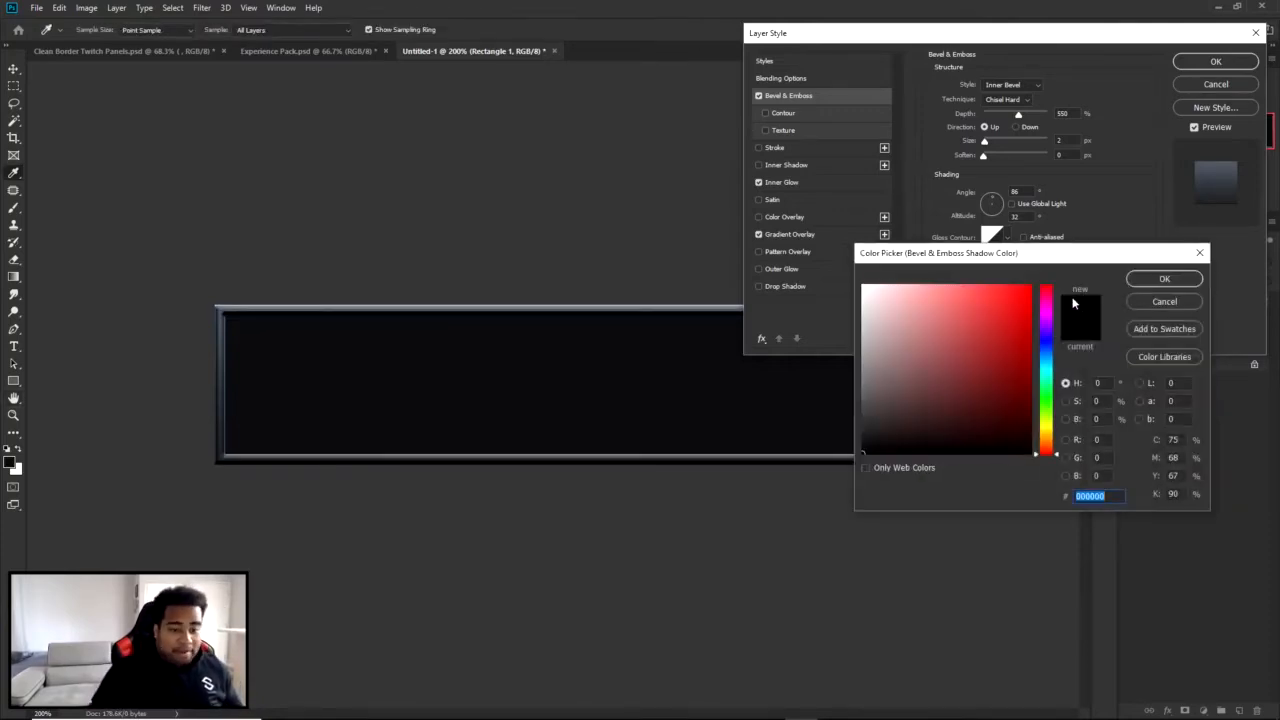
pyautogui.click(1145, 302)
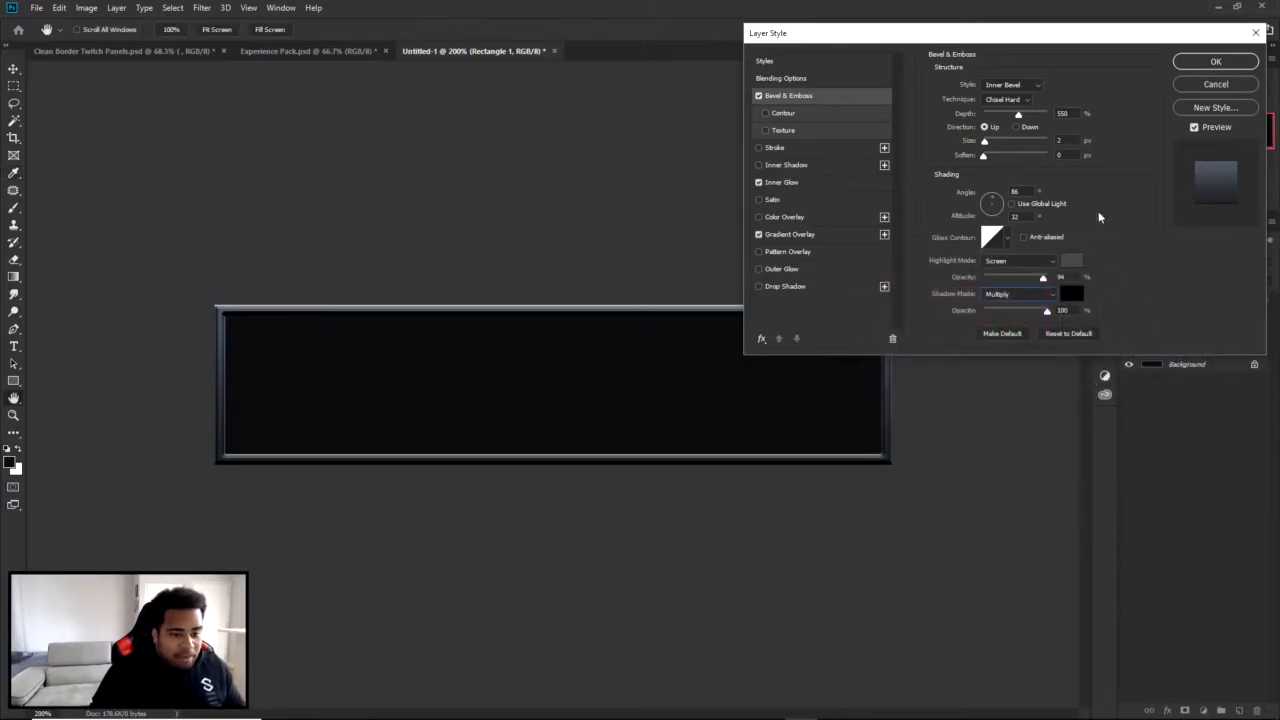
pyautogui.click(1227, 85)
# Reopen the rectangle's layer style and review its Gradient Overlay, Bevel & Emboss and Inner Glow settings.
pyautogui.doubleClick(1199, 349)
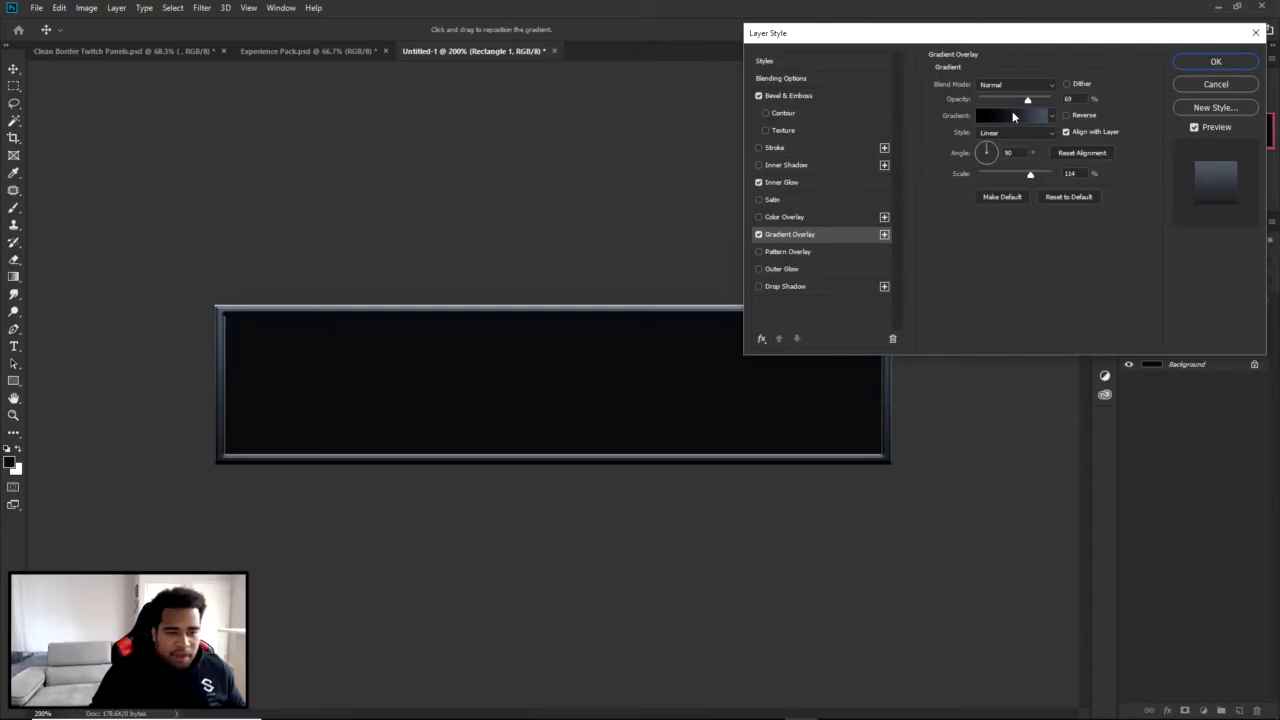
pyautogui.click(785, 165)
pyautogui.click(782, 182)
pyautogui.click(759, 165)
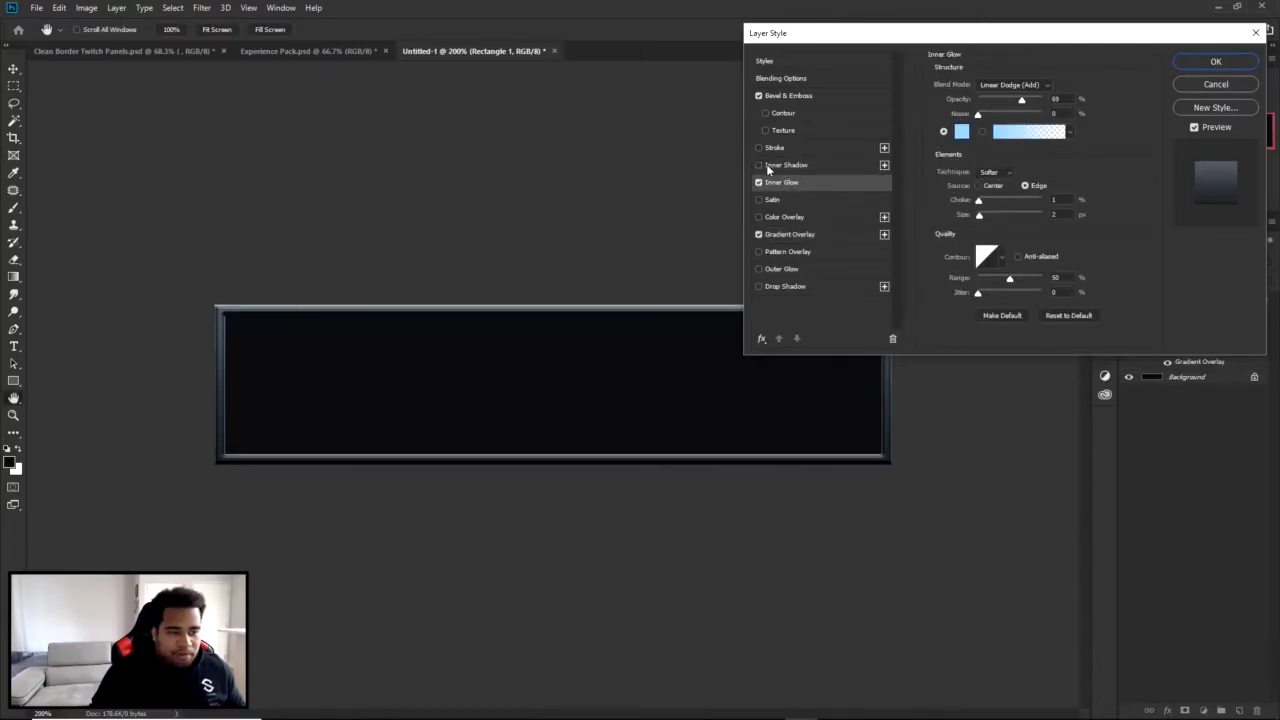
pyautogui.click(782, 96)
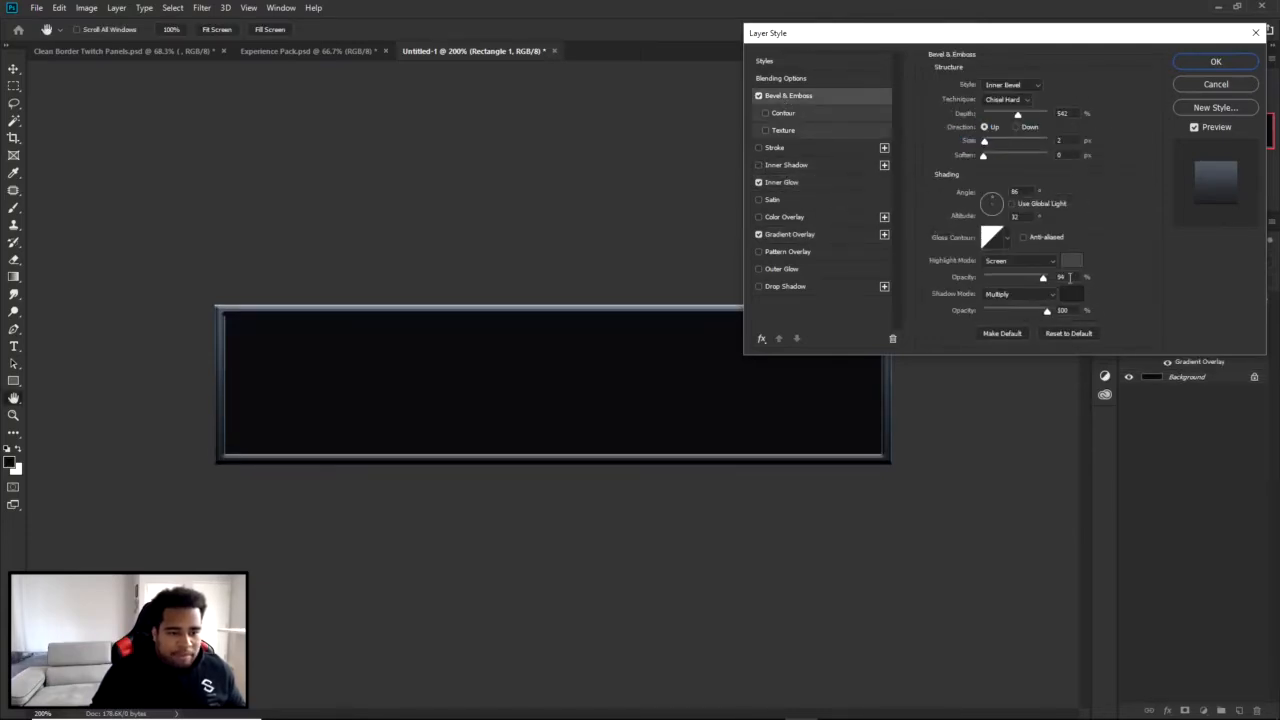
pyautogui.click(786, 186)
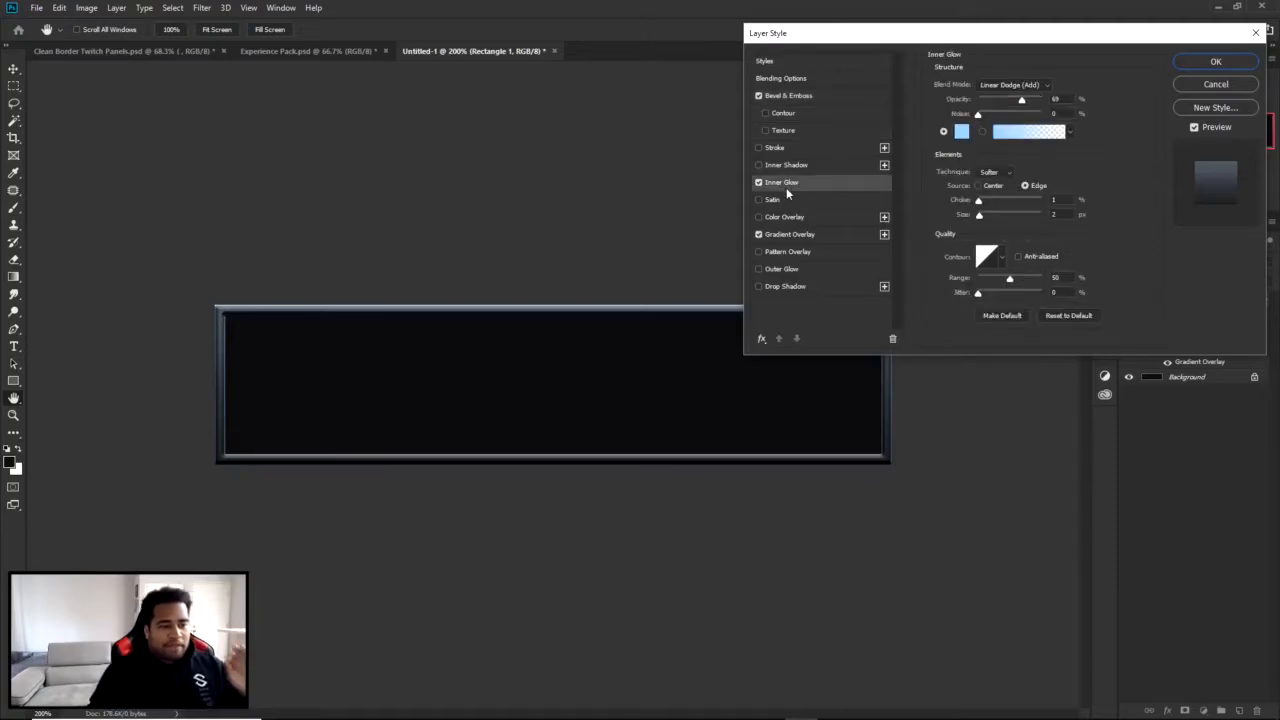
# Check the inner glow's blend mode and color, keeping Linear Dodge (Add) and light blue 8dc8ff.
pyautogui.click(1006, 91)
pyautogui.click(1005, 88)
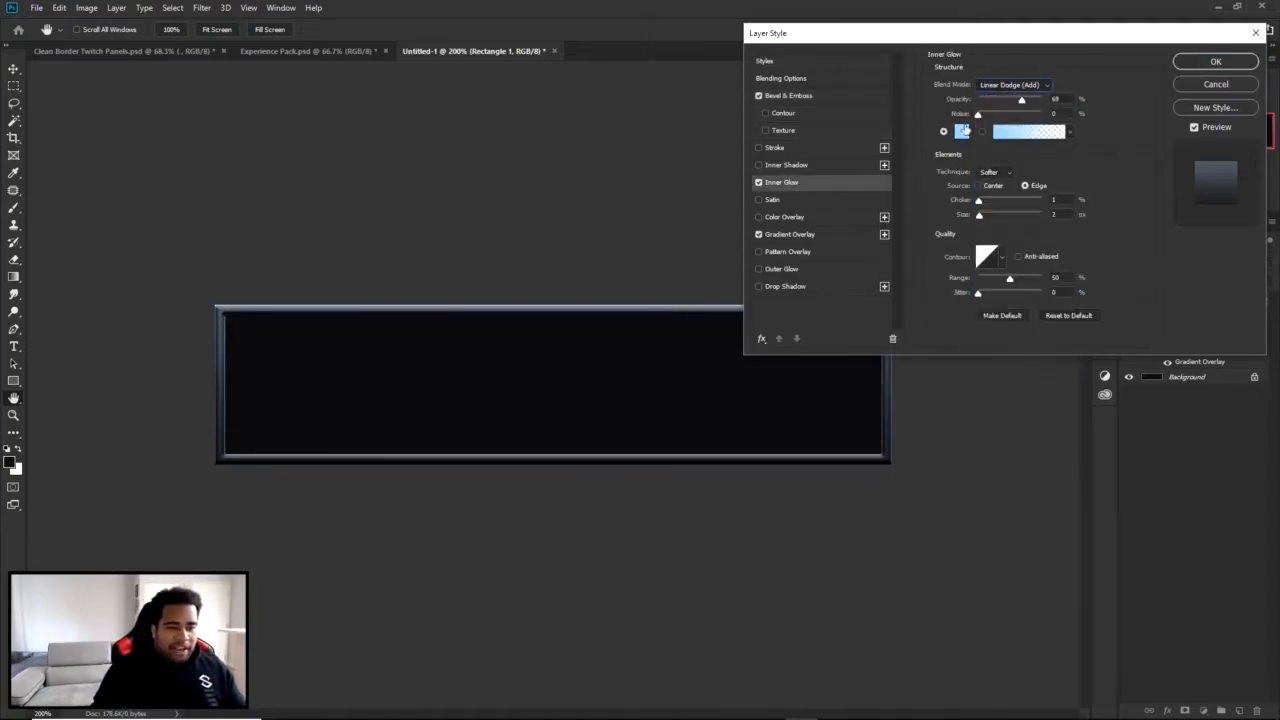
pyautogui.click(963, 131)
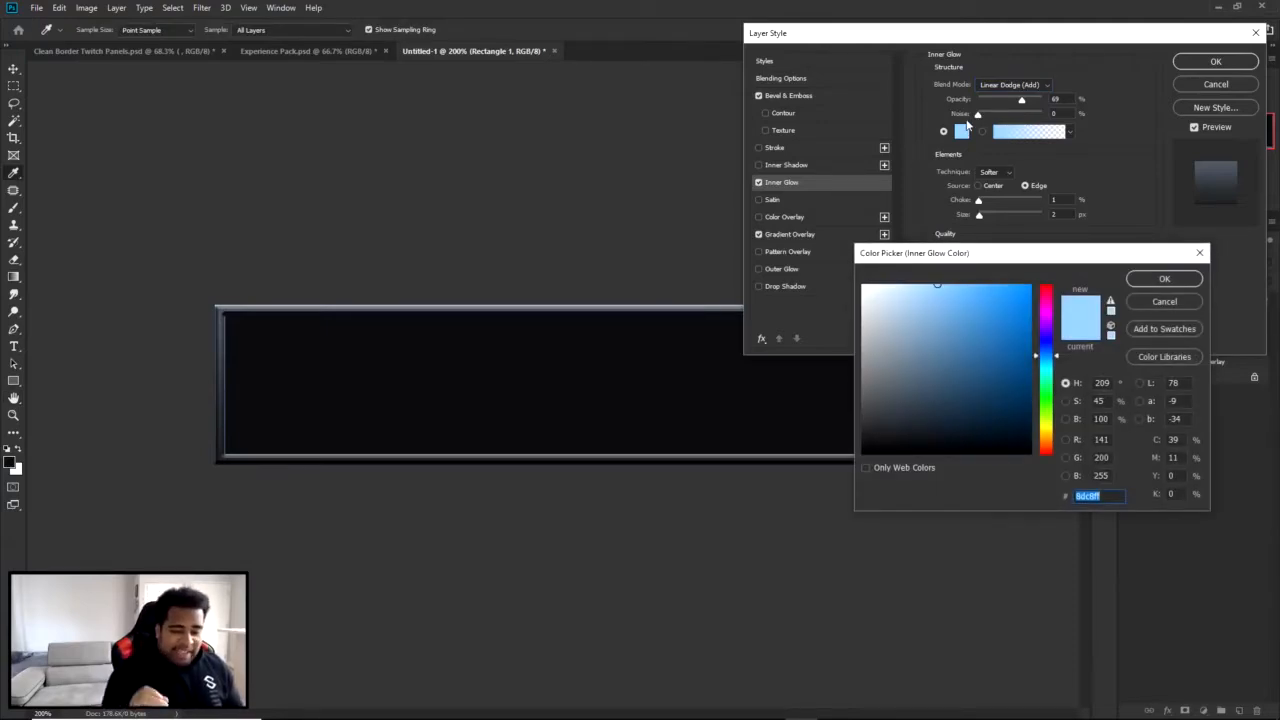
pyautogui.click(1161, 280)
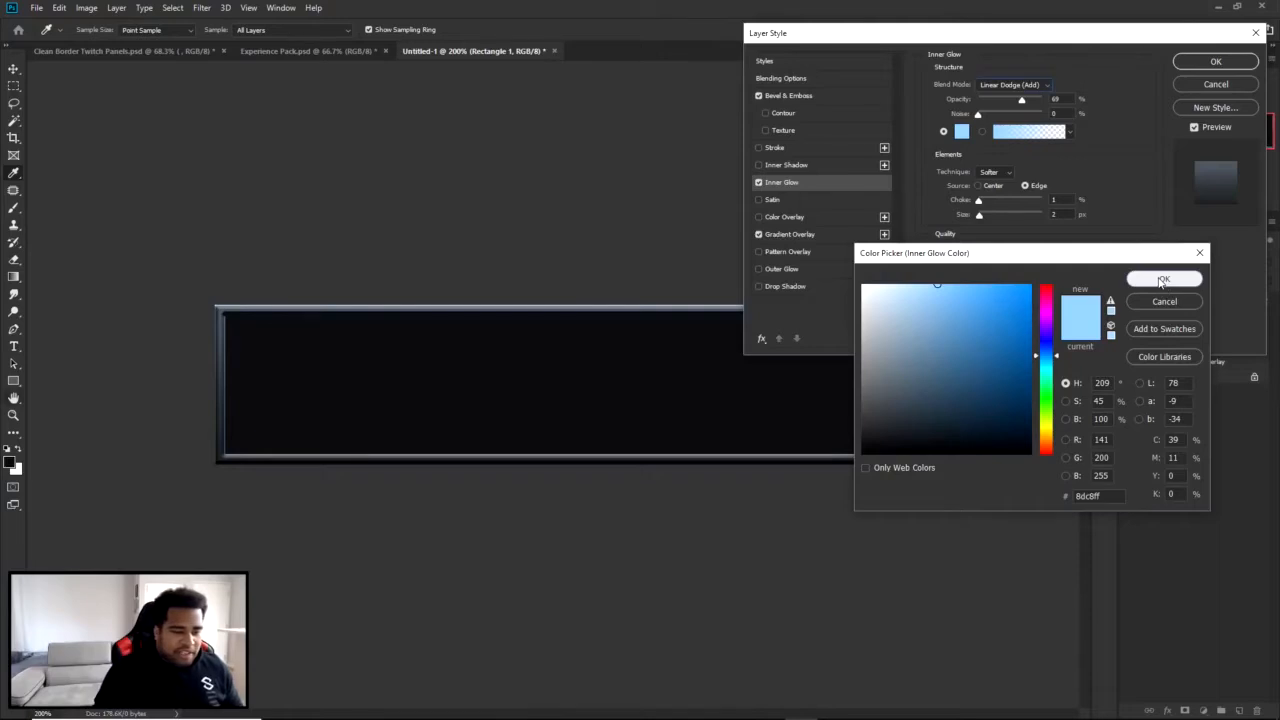
# Compare the border with and without the inner glow, leaving the effect enabled.
pyautogui.click(760, 182)
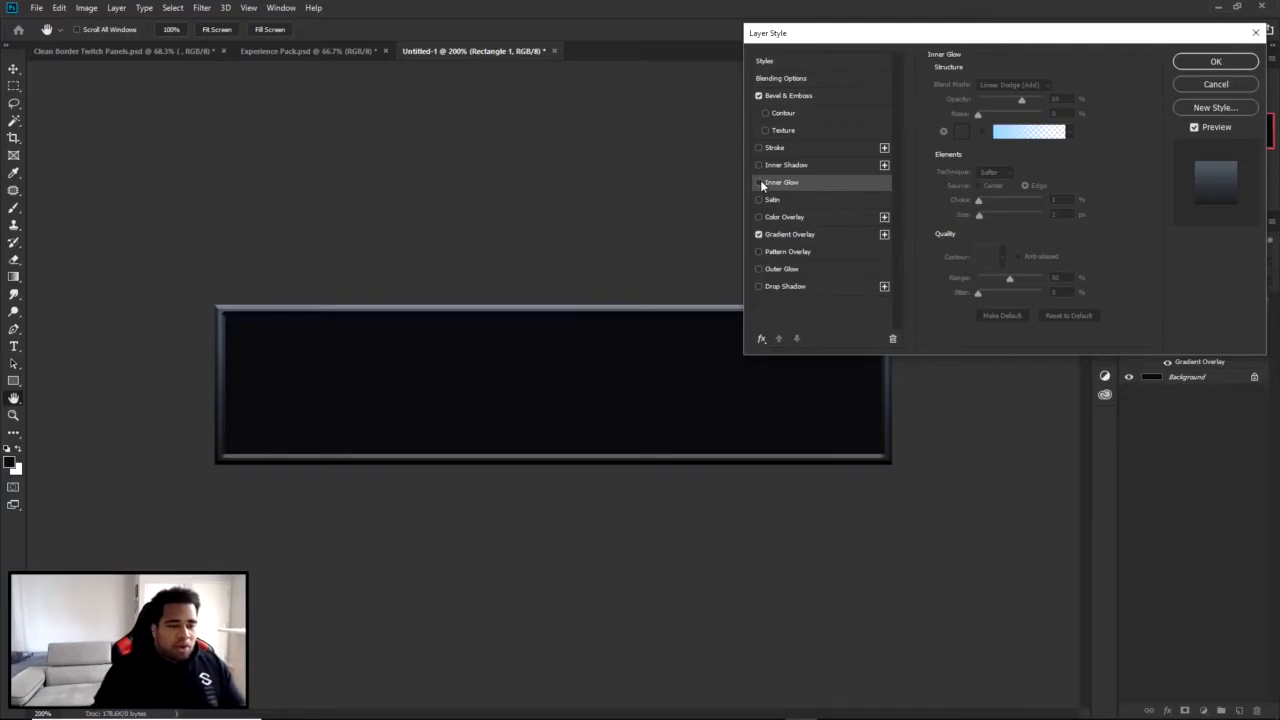
pyautogui.click(760, 182)
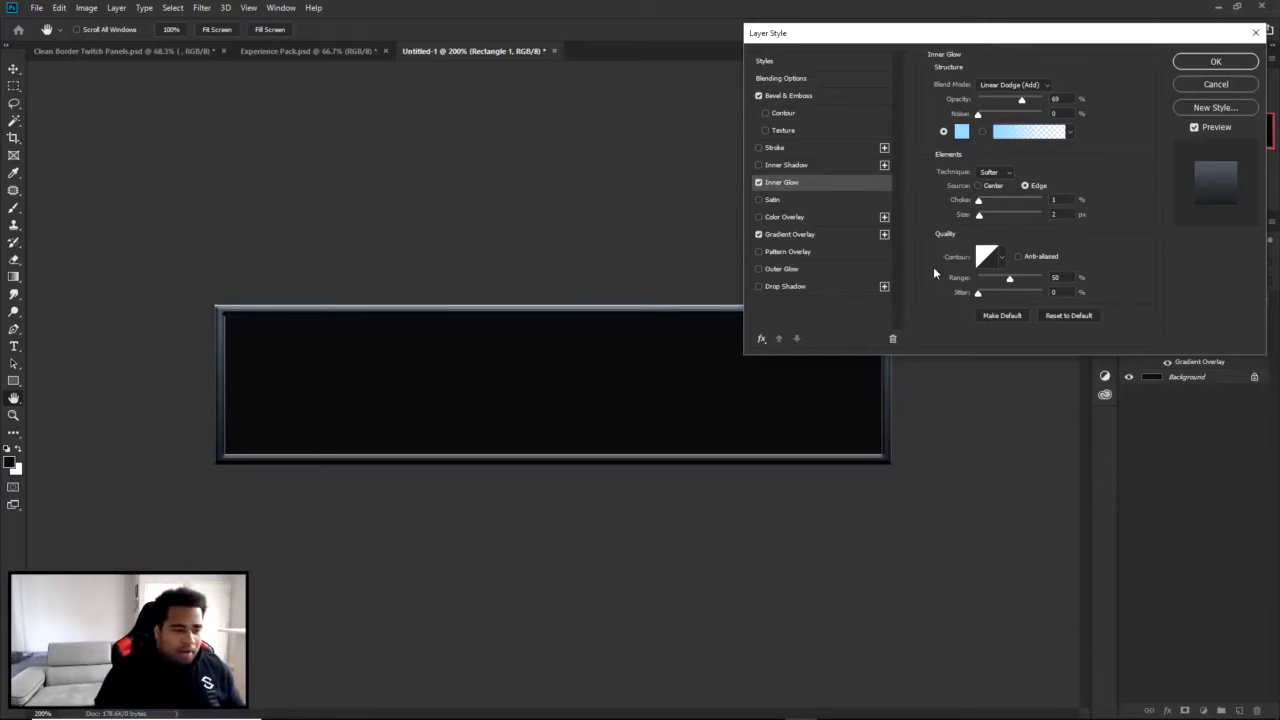
pyautogui.click(758, 183)
pyautogui.click(758, 183)
pyautogui.click(758, 183)
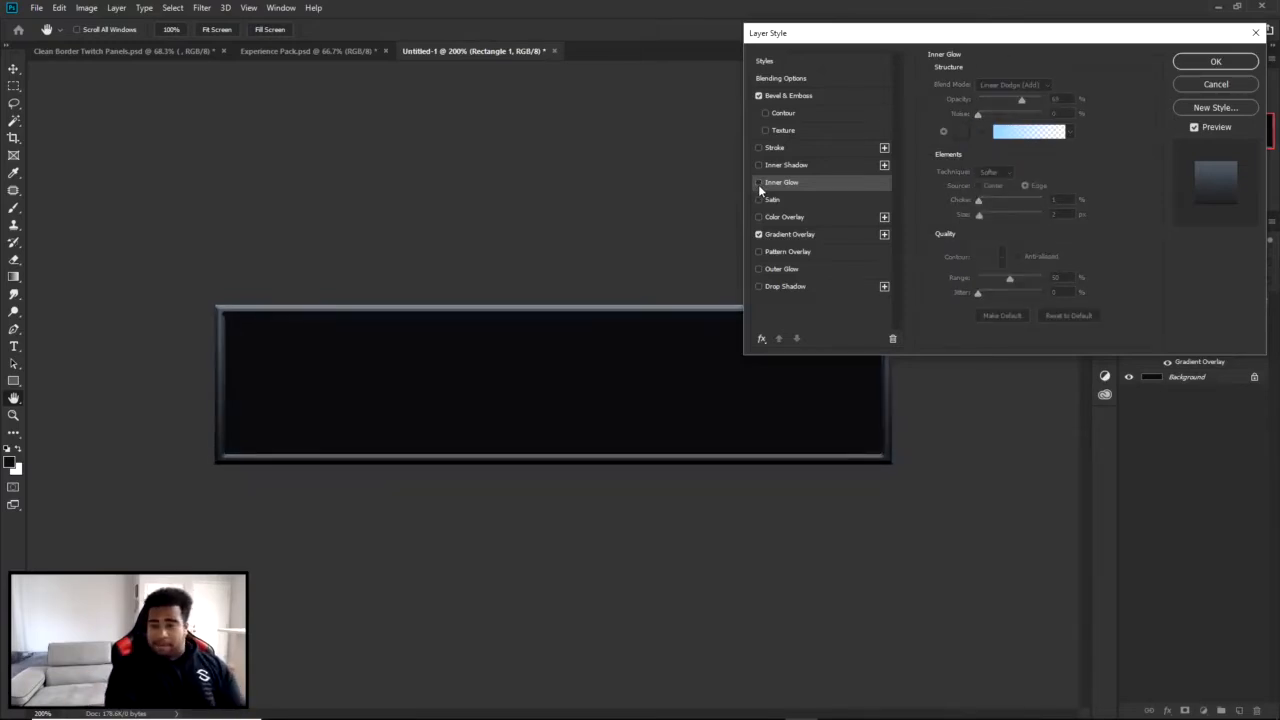
pyautogui.click(758, 183)
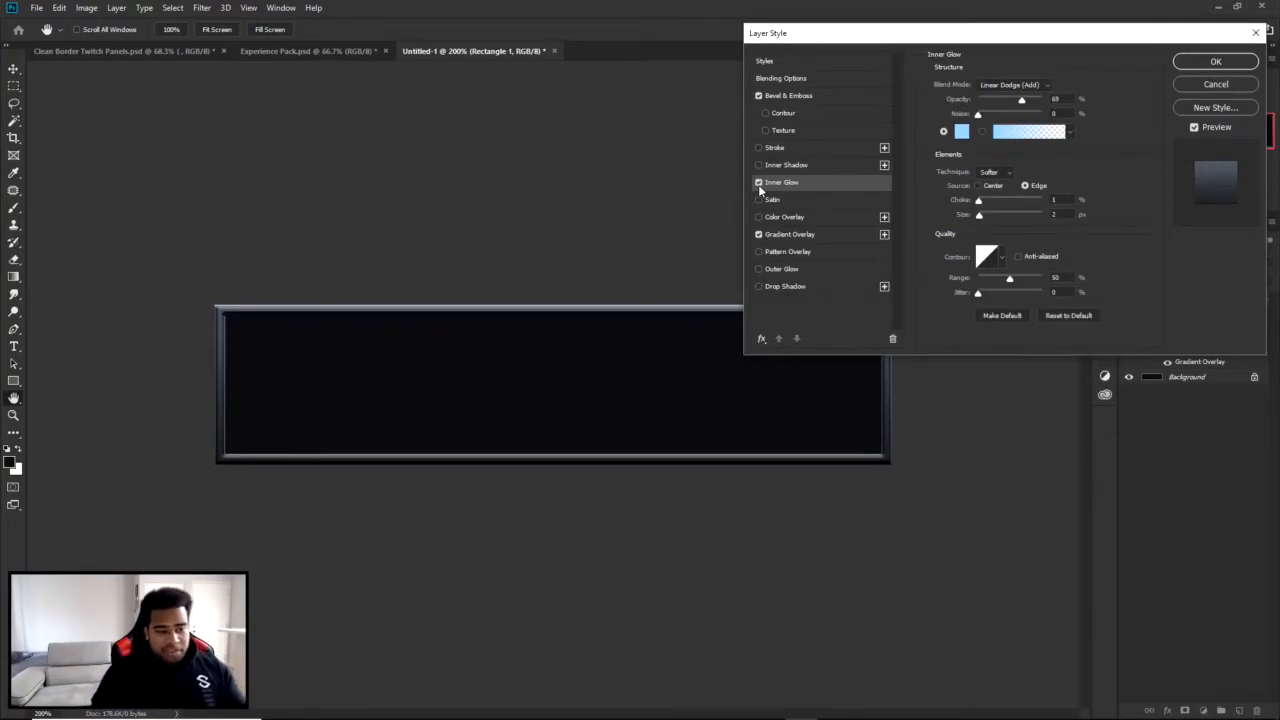
# Raise the rectangle's gradient overlay opacity to 100%.
pyautogui.click(789, 234)
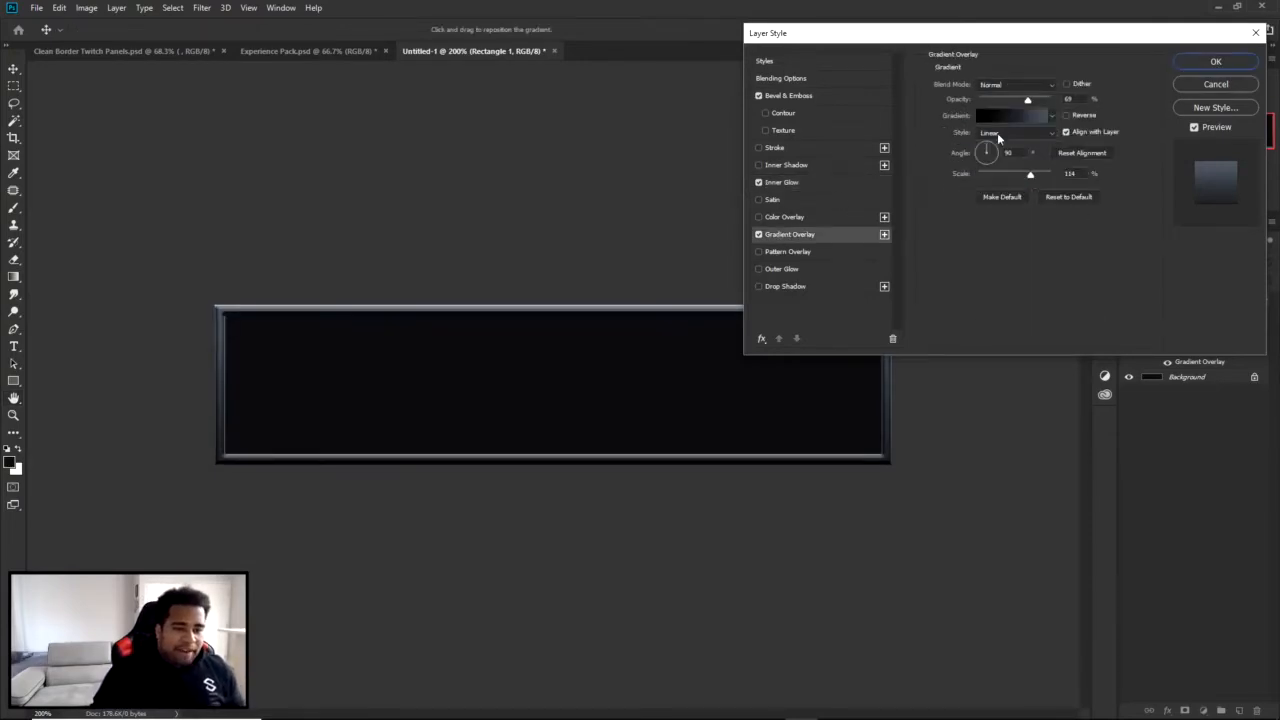
pyautogui.moveTo(1027, 103)
pyautogui.mouseDown()
pyautogui.moveTo(1076, 110)
pyautogui.moveTo(1030, 104)
pyautogui.mouseUp()
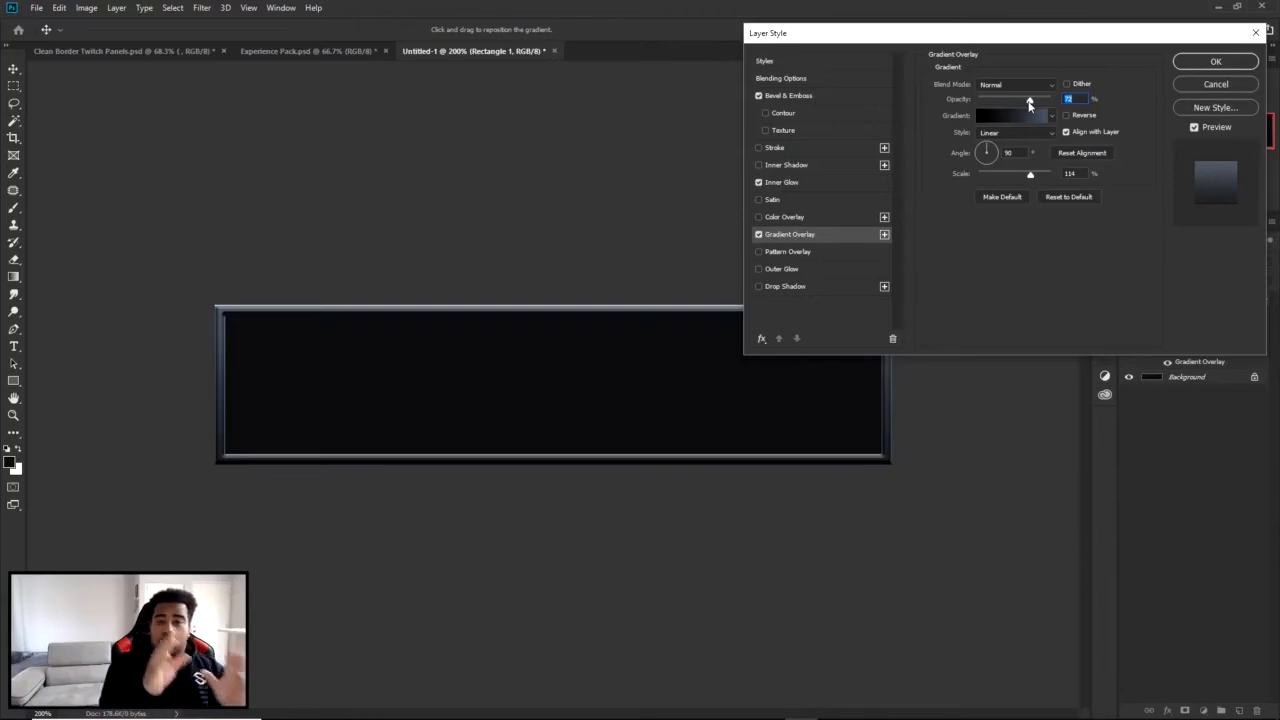
pyautogui.moveTo(1030, 104); pyautogui.dragTo(1055, 103)
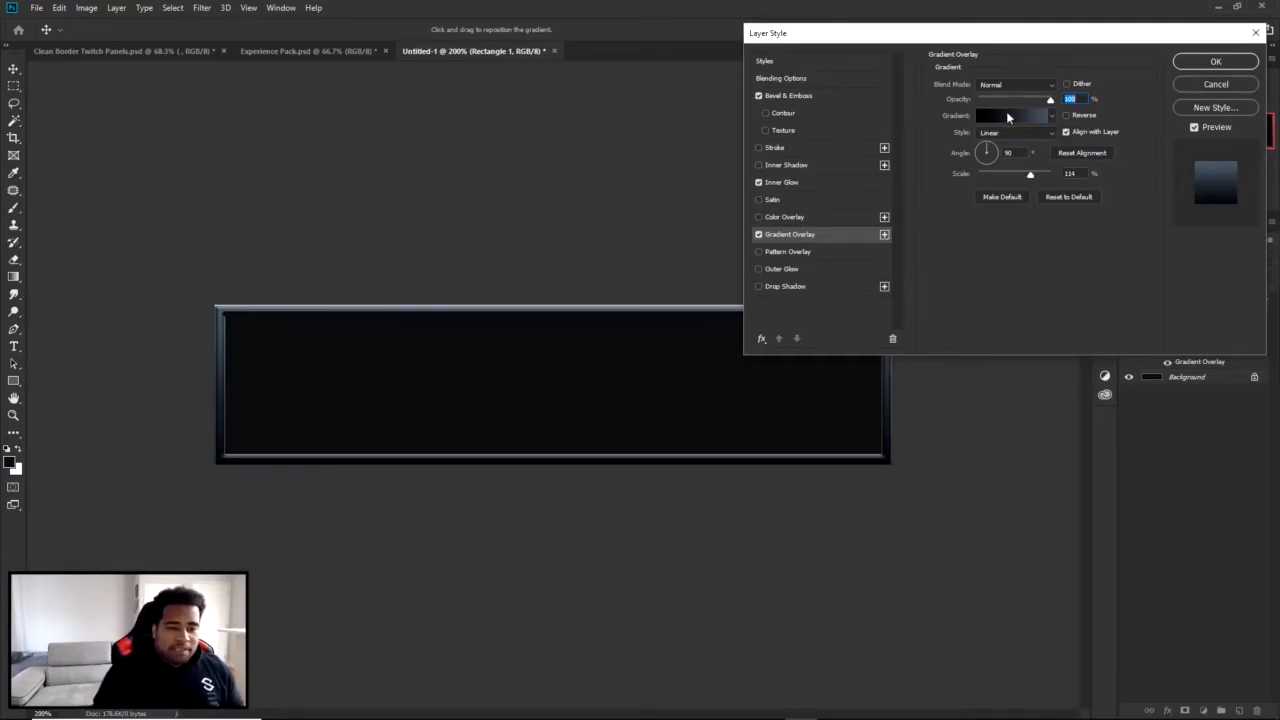
# Change the starting black color stop of the overlay gradient to dark blue-grey 32363d.
pyautogui.click(1008, 116)
pyautogui.doubleClick(844, 414)
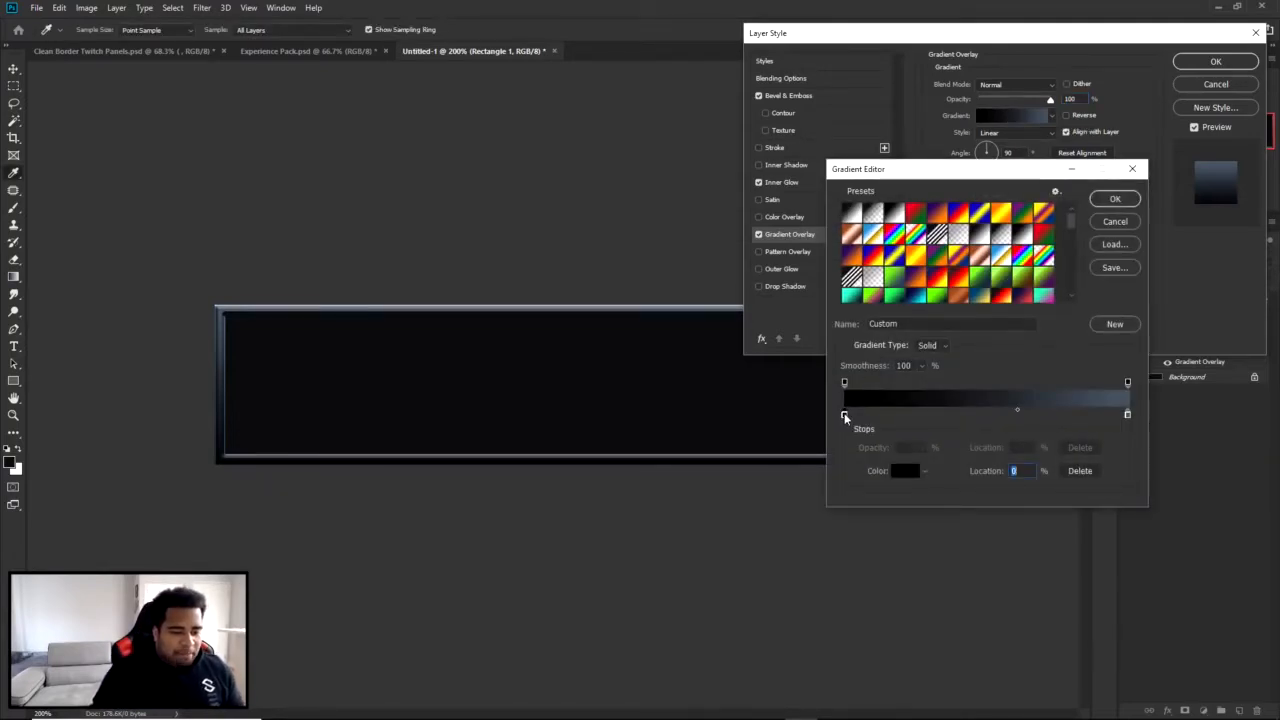
pyautogui.moveTo(1057, 375); pyautogui.dragTo(1050, 357)
pyautogui.moveTo(868, 445); pyautogui.dragTo(891, 413)
pyautogui.click(1047, 348)
pyautogui.moveTo(1047, 348); pyautogui.dragTo(1041, 348)
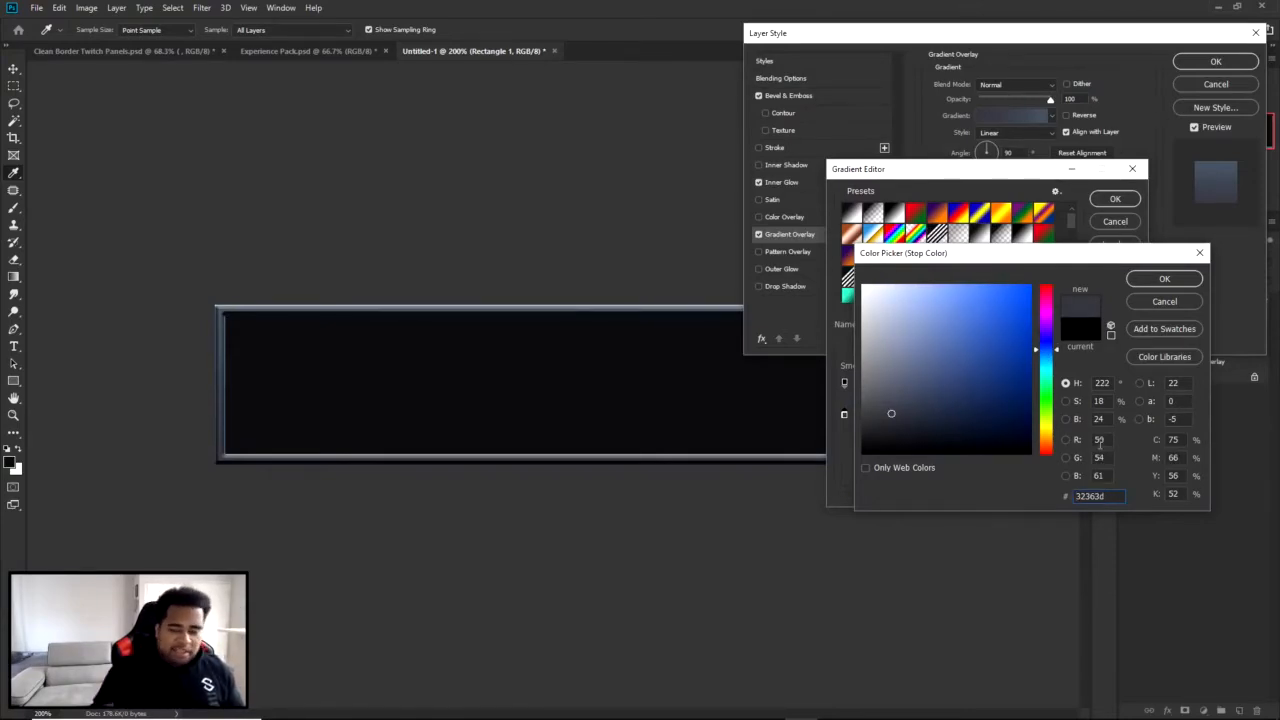
pyautogui.click(1164, 279)
# Keep the gradient's end stop at 43505e, move the color midpoint to 62% and apply the layer style.
pyautogui.doubleClick(1128, 415)
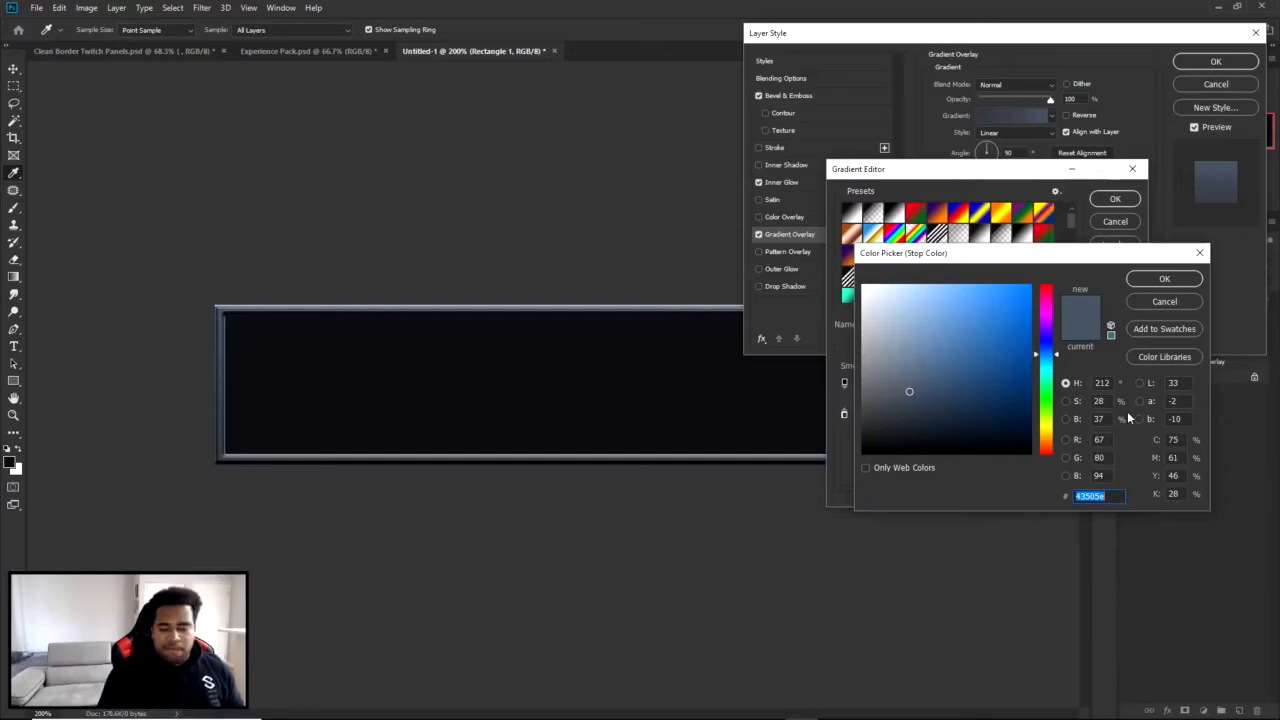
pyautogui.click(1164, 281)
pyautogui.moveTo(1017, 408)
pyautogui.mouseDown()
pyautogui.moveTo(982, 409)
pyautogui.moveTo(1021, 409)
pyautogui.mouseUp()
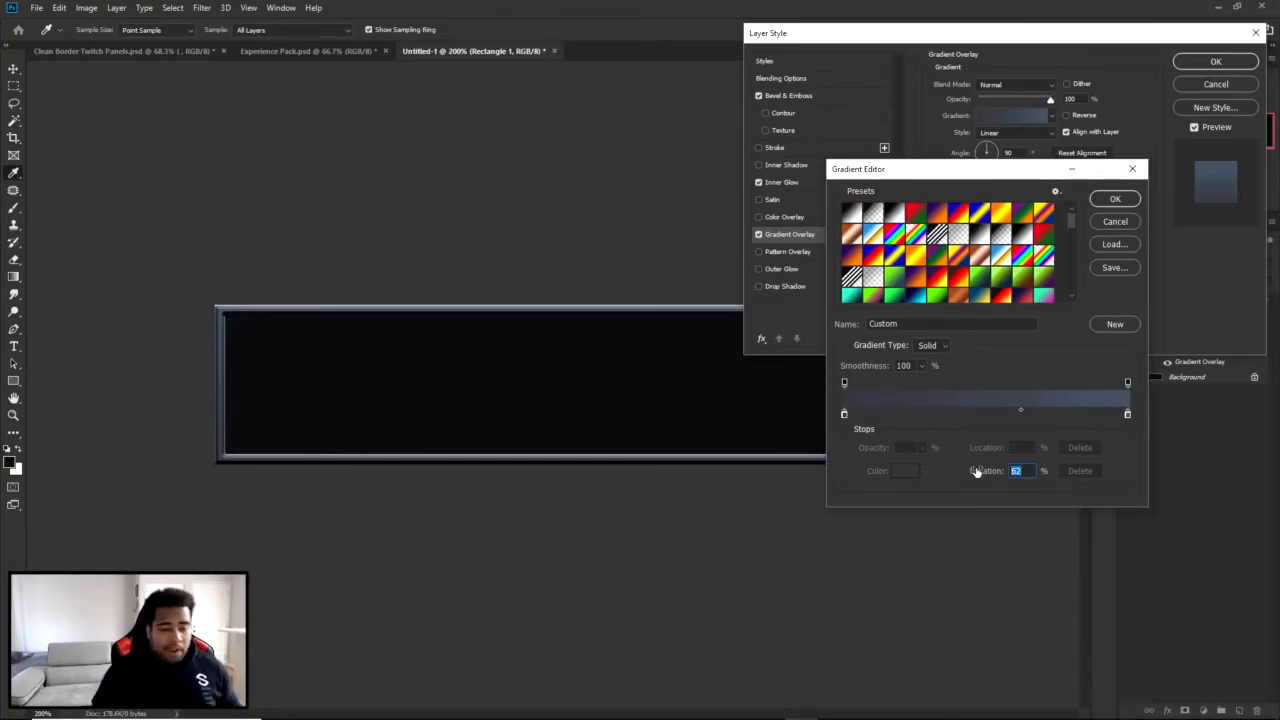
pyautogui.click(1124, 200)
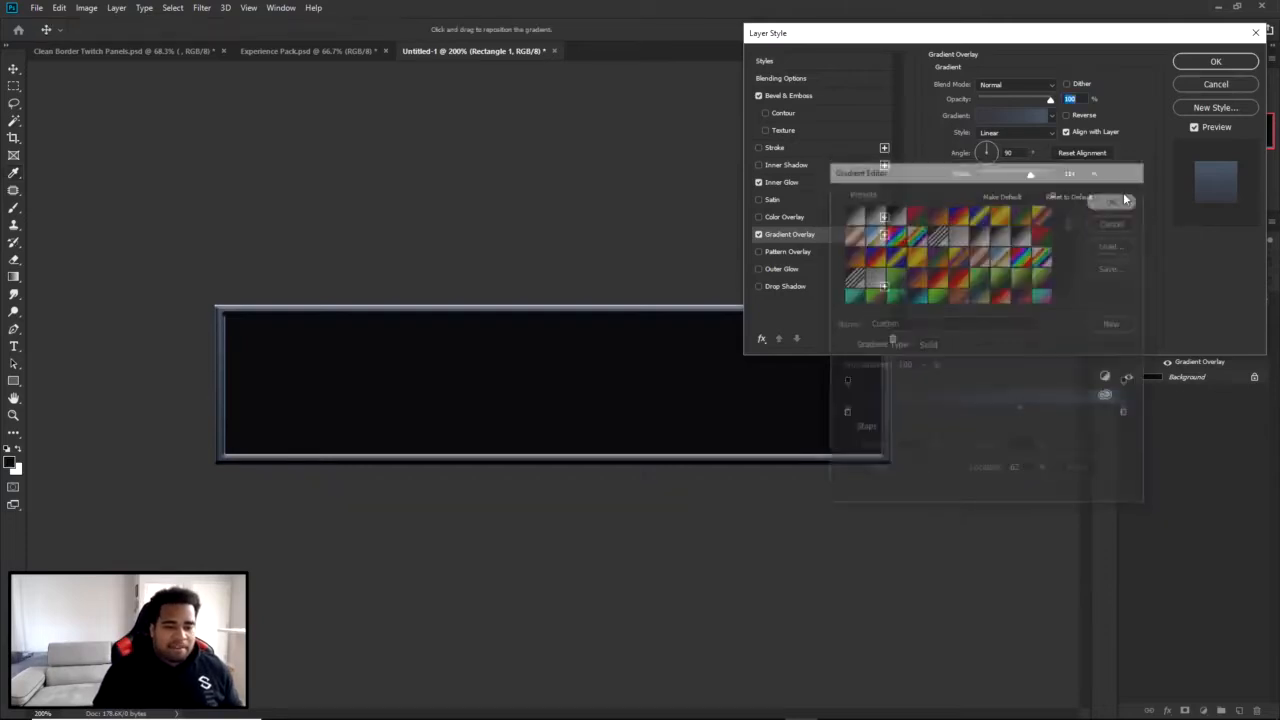
pyautogui.click(1214, 61)
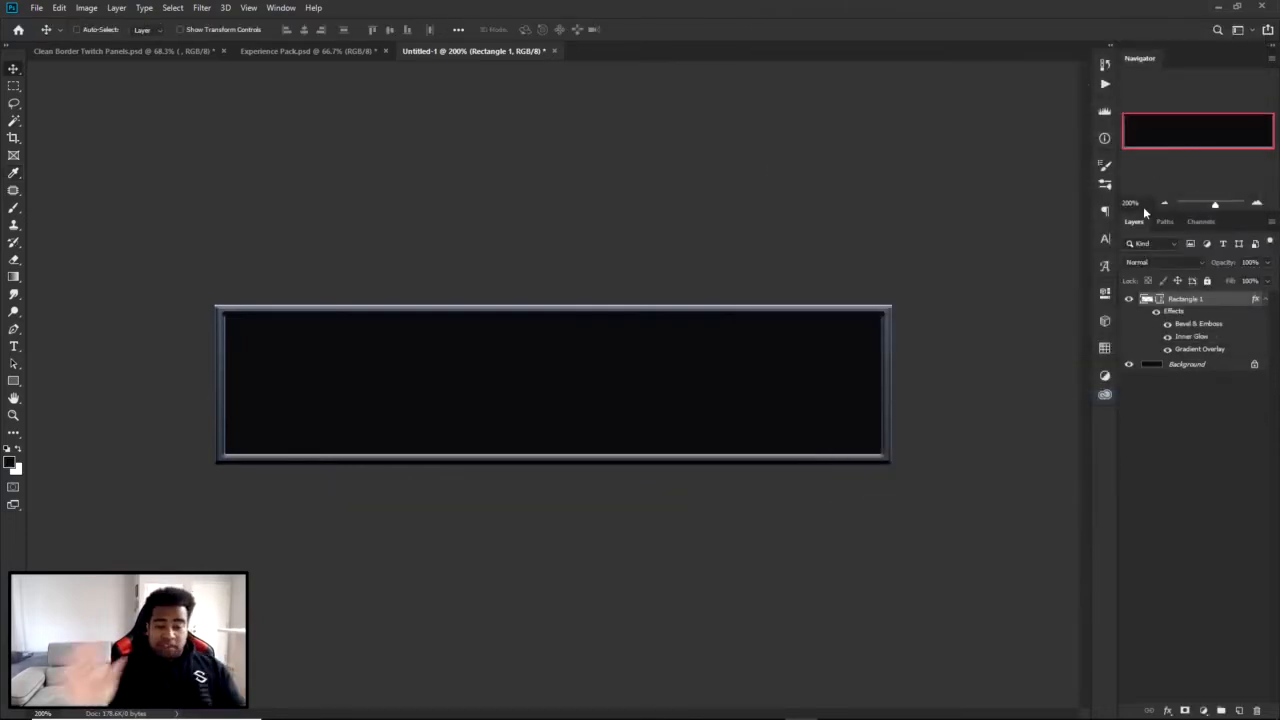
# Look at the option for saving the rectangle's effects as a new style, cancel it and view the saved styles.
pyautogui.doubleClick(1230, 305)
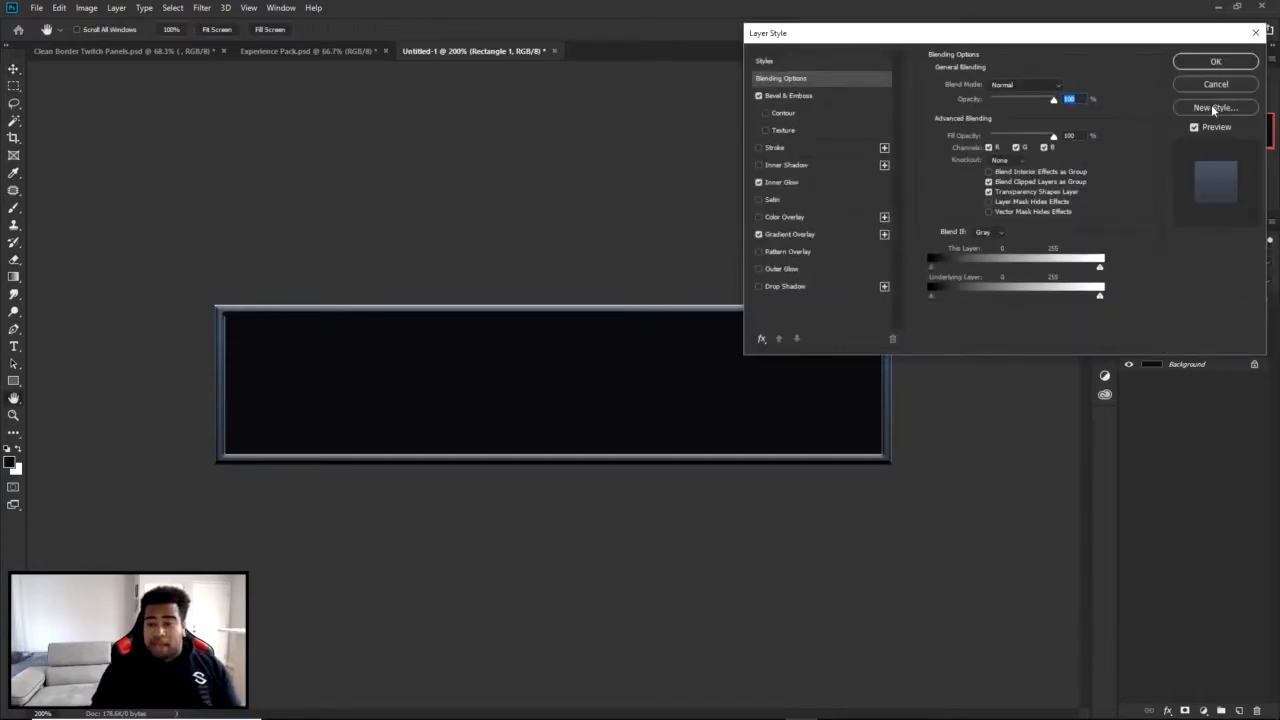
pyautogui.click(1213, 108)
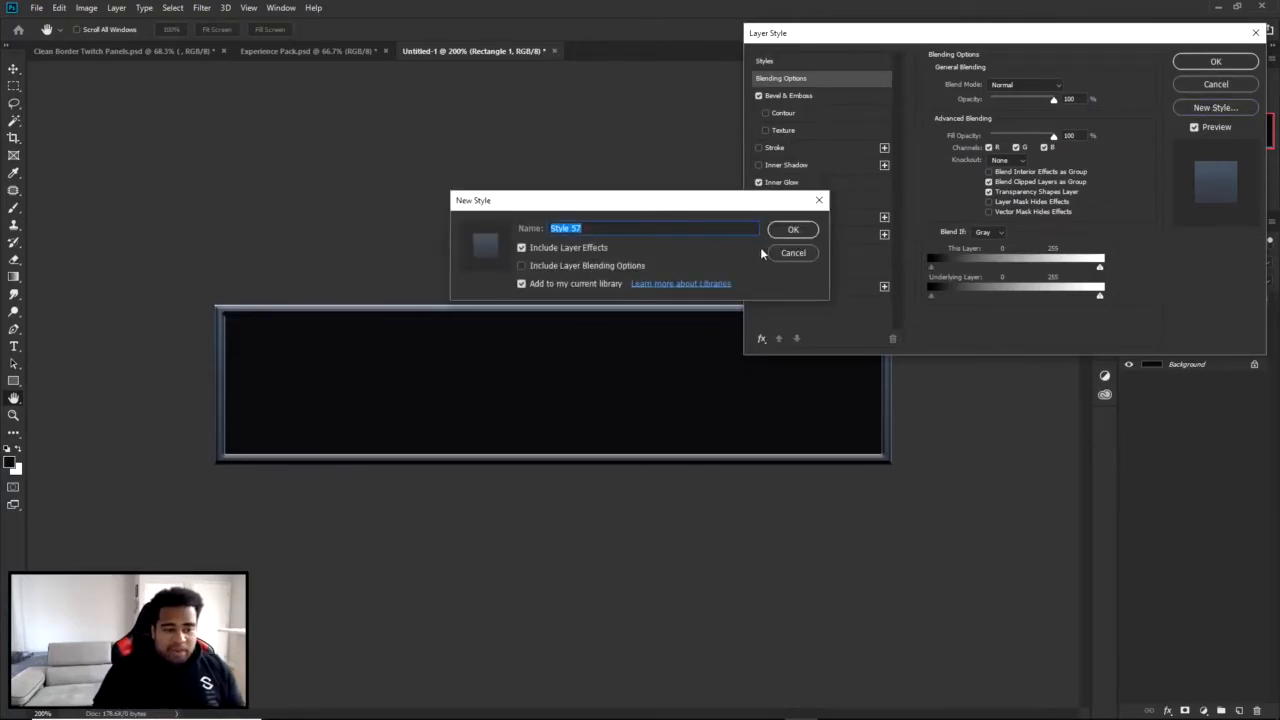
pyautogui.click(793, 253)
pyautogui.click(767, 63)
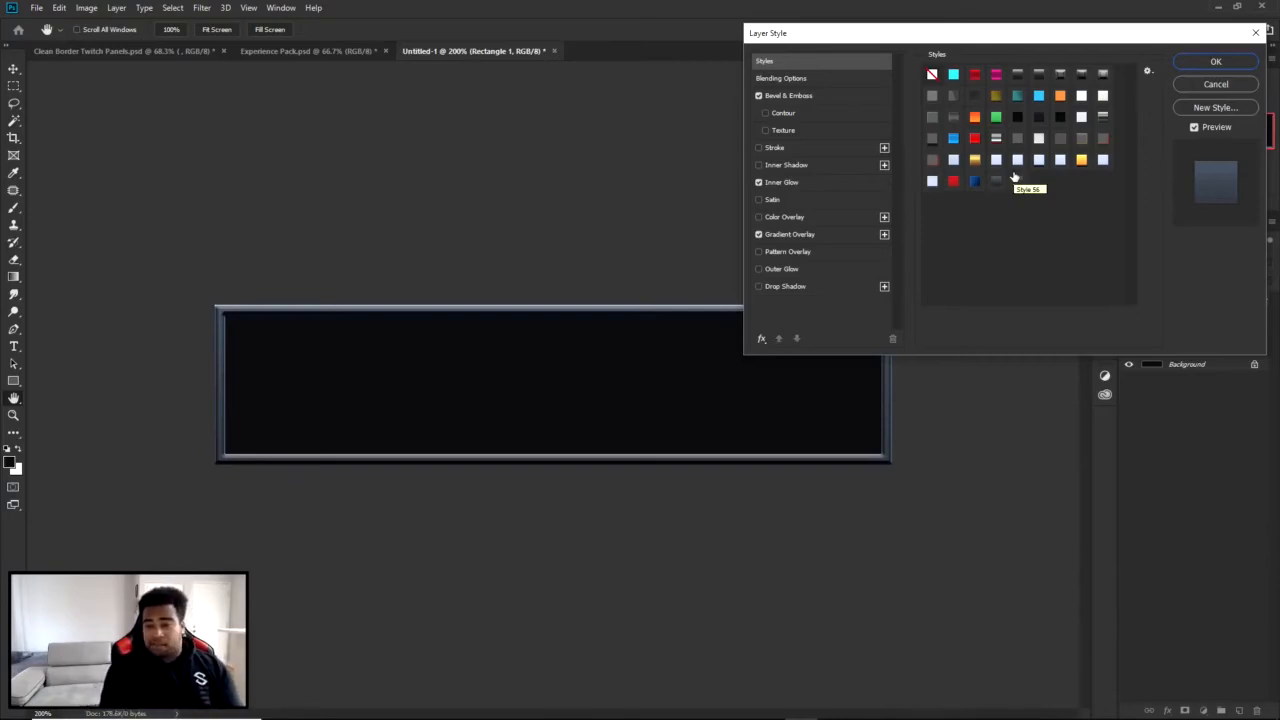
pyautogui.click(1216, 62)
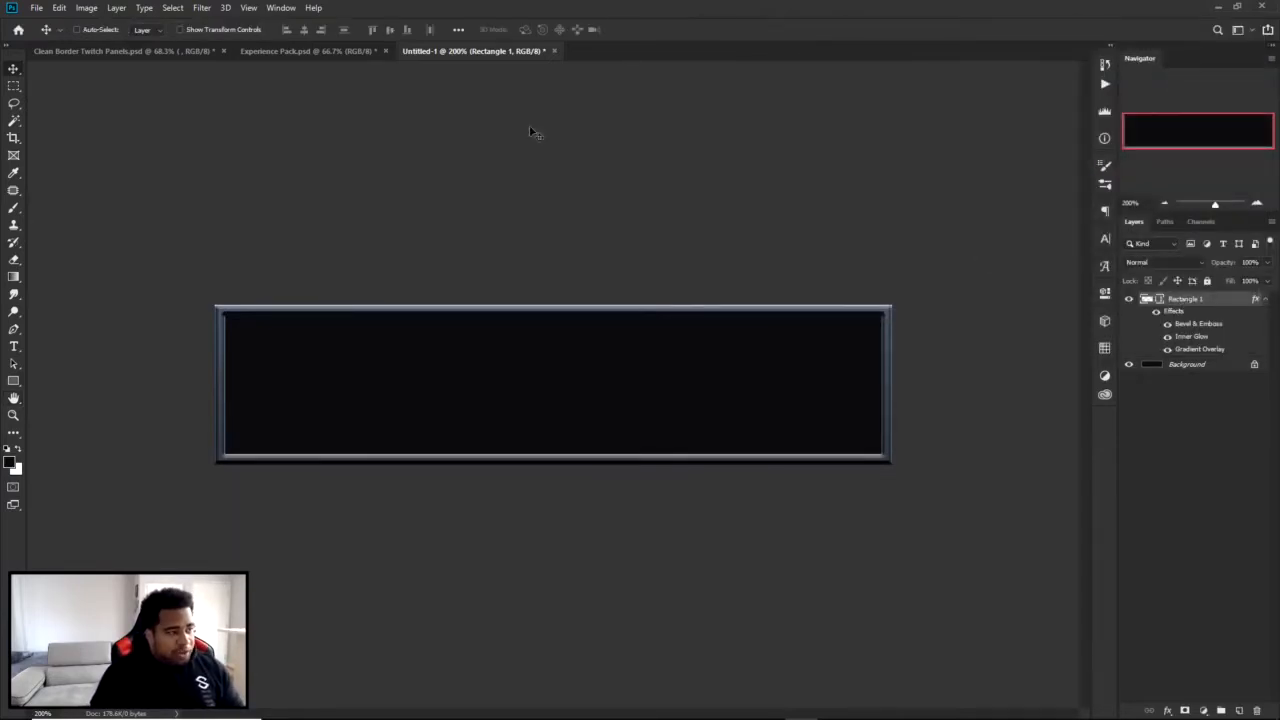
# Try a stroke width of 12 px and thicker on the rectangle and return it to 8 px.
pyautogui.press('u')
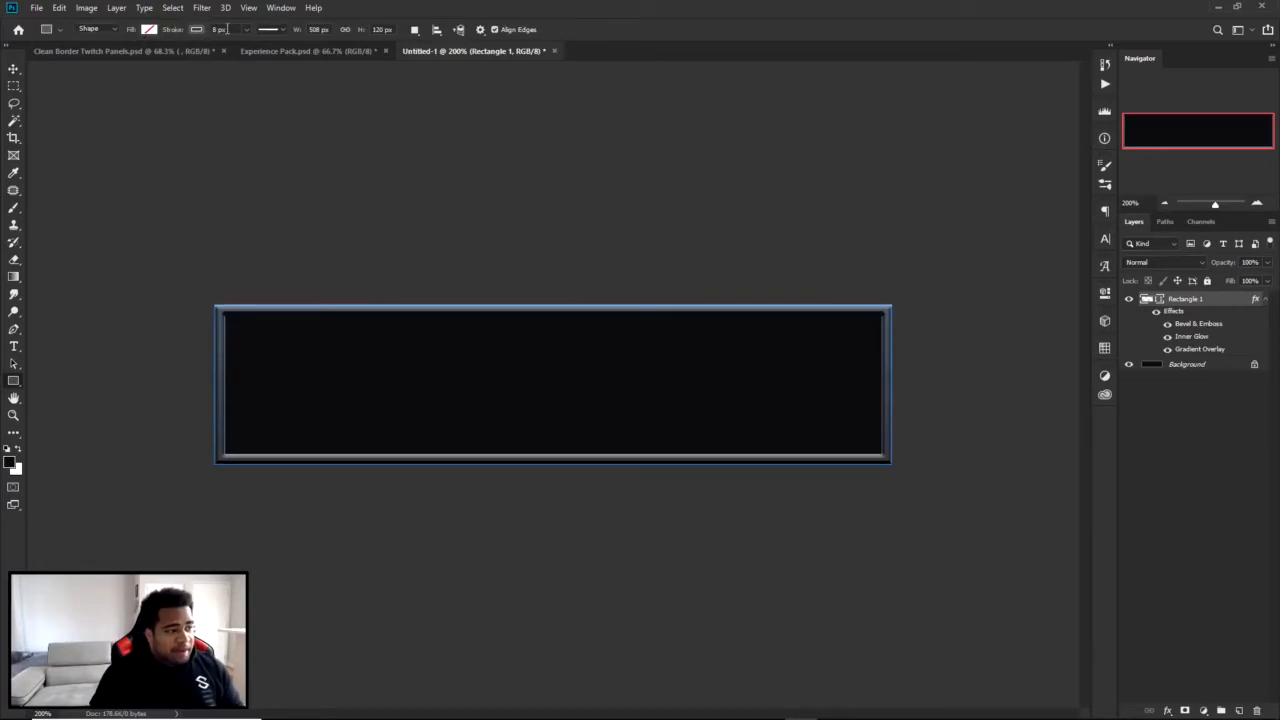
pyautogui.click(1102, 296)
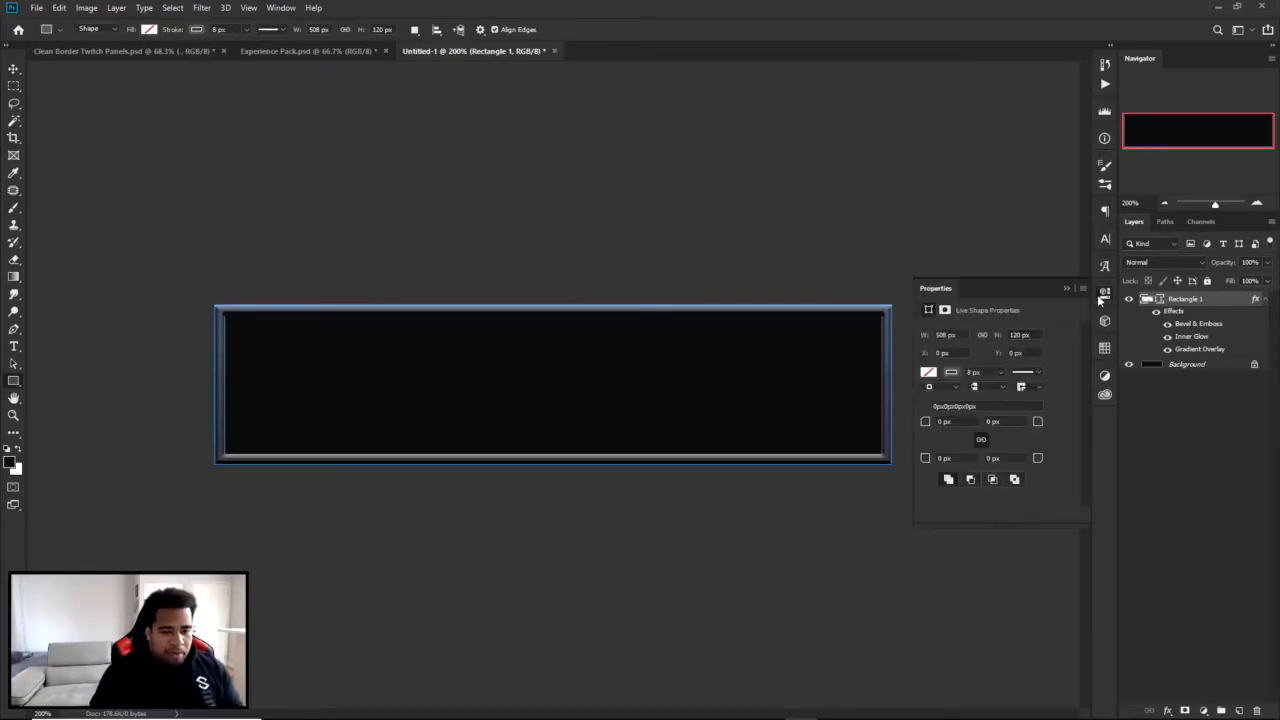
pyautogui.click(988, 371)
pyautogui.write('12')
pyautogui.press('Return')
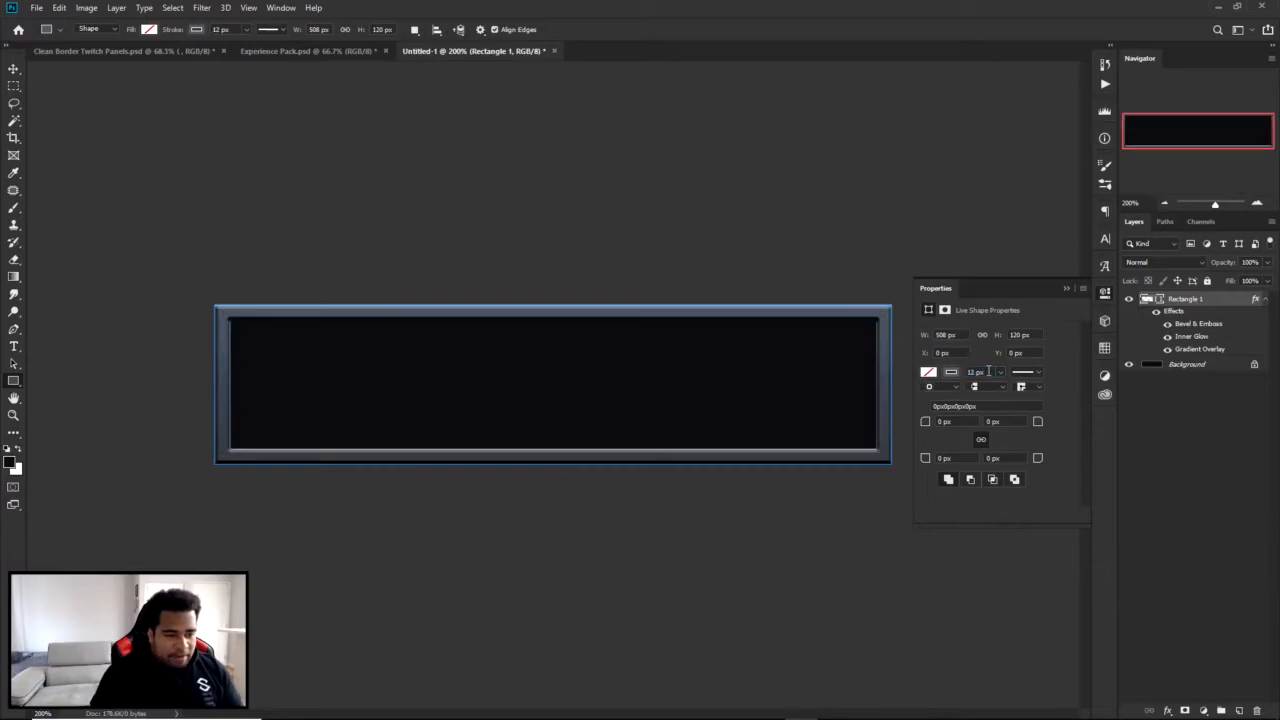
pyautogui.press('Up')
pyautogui.press('Up')
pyautogui.press('Up')
pyautogui.press('Up')
pyautogui.press('Up')
pyautogui.moveTo(988, 371); pyautogui.dragTo(942, 373)
pyautogui.write('8')
pyautogui.press('Return')
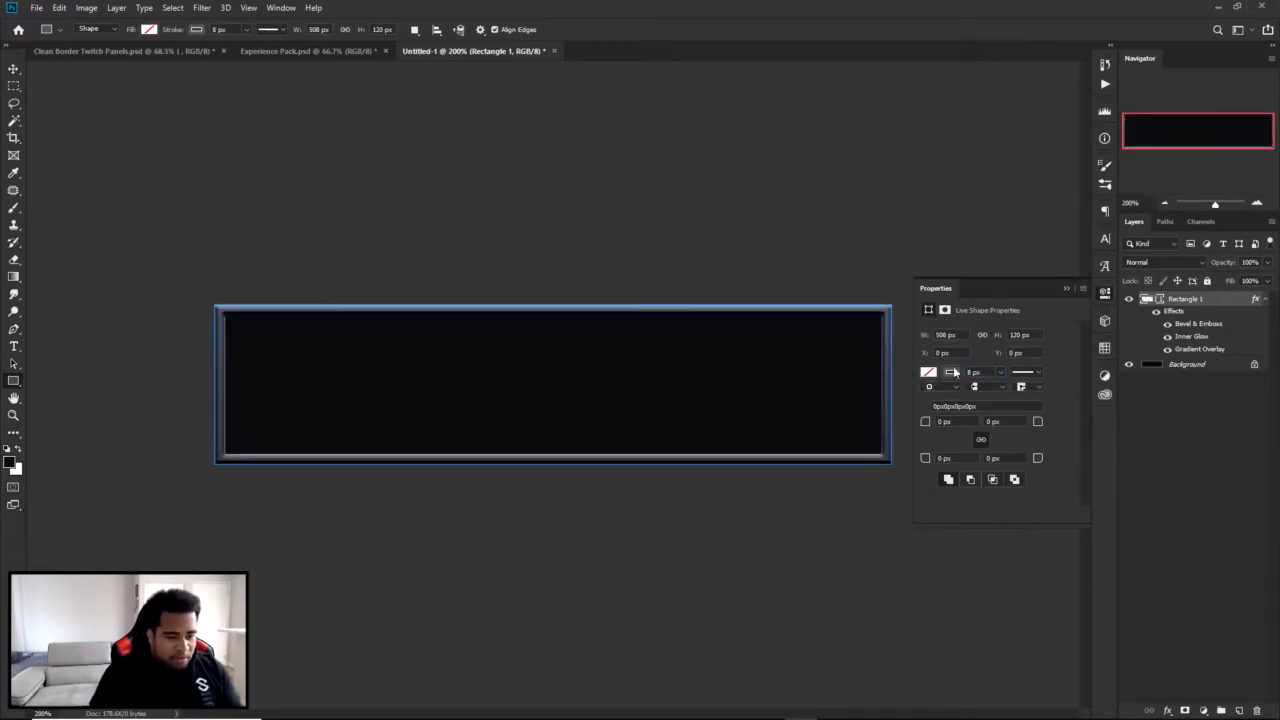
# Try a 7 px stroke width on the rectangle and restore 8 px.
pyautogui.press('Down')
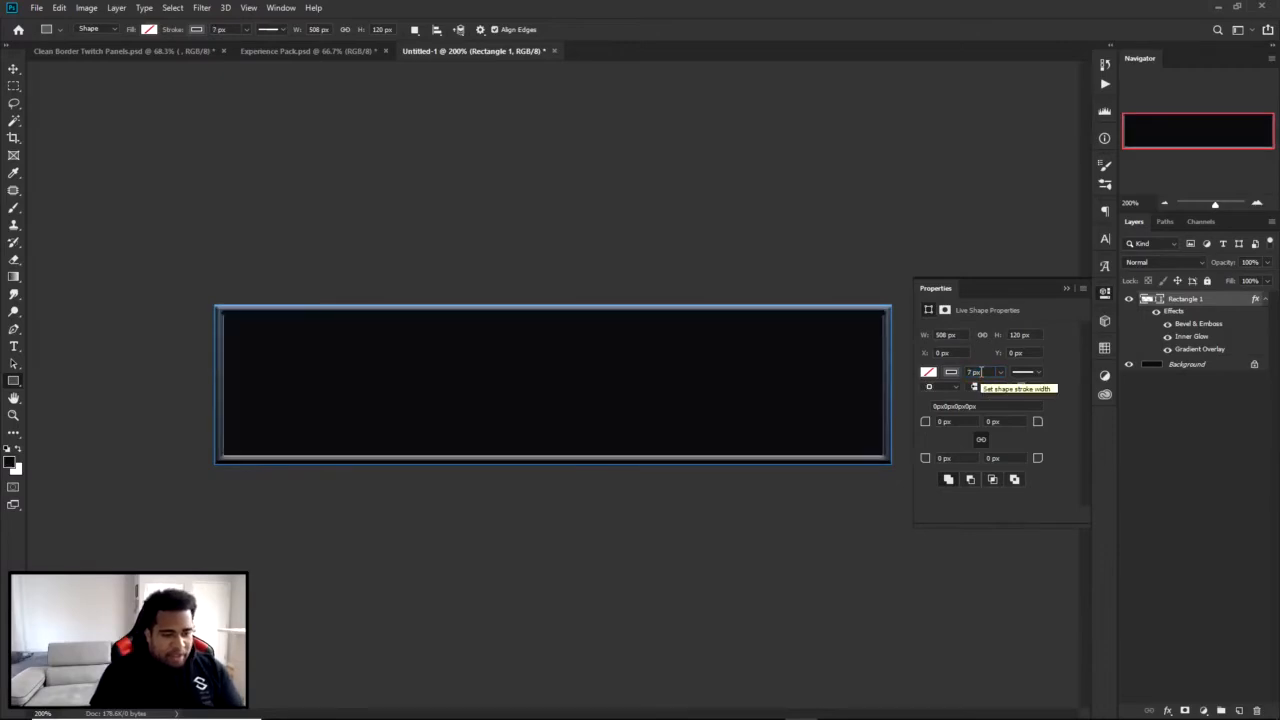
pyautogui.moveTo(983, 372); pyautogui.dragTo(922, 381)
pyautogui.write('8')
pyautogui.press('Return')
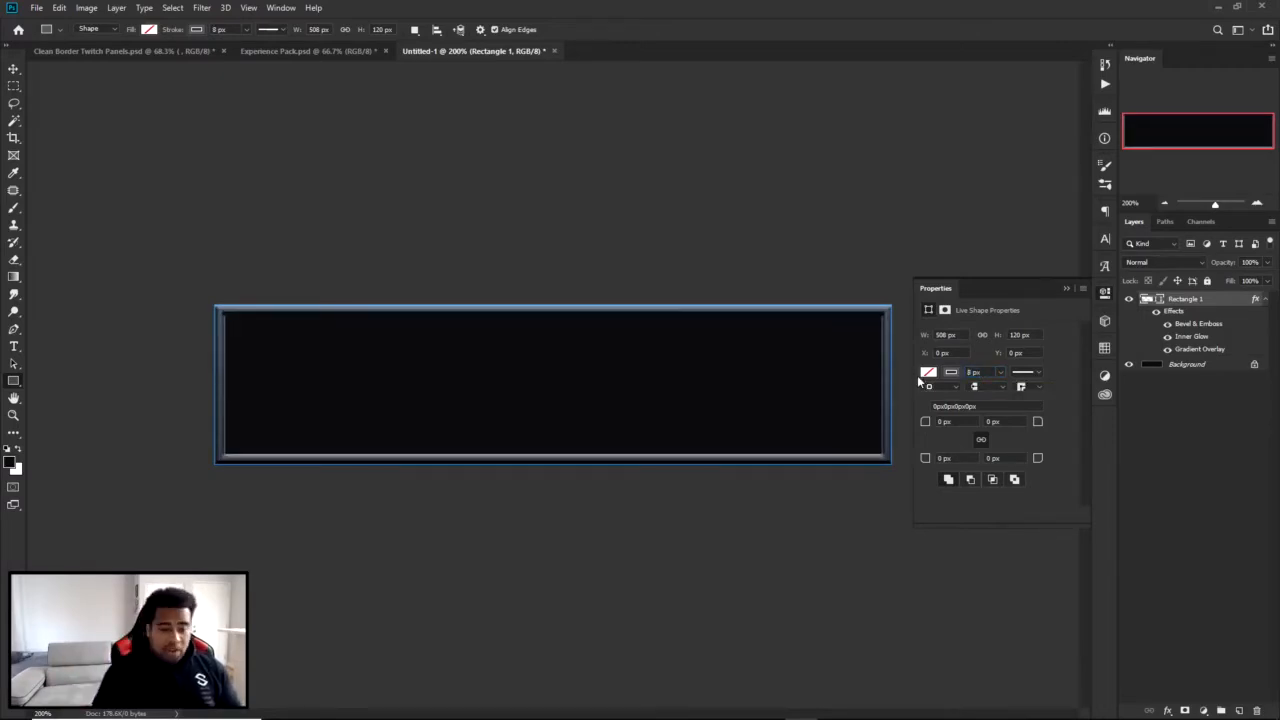
pyautogui.click(1106, 293)
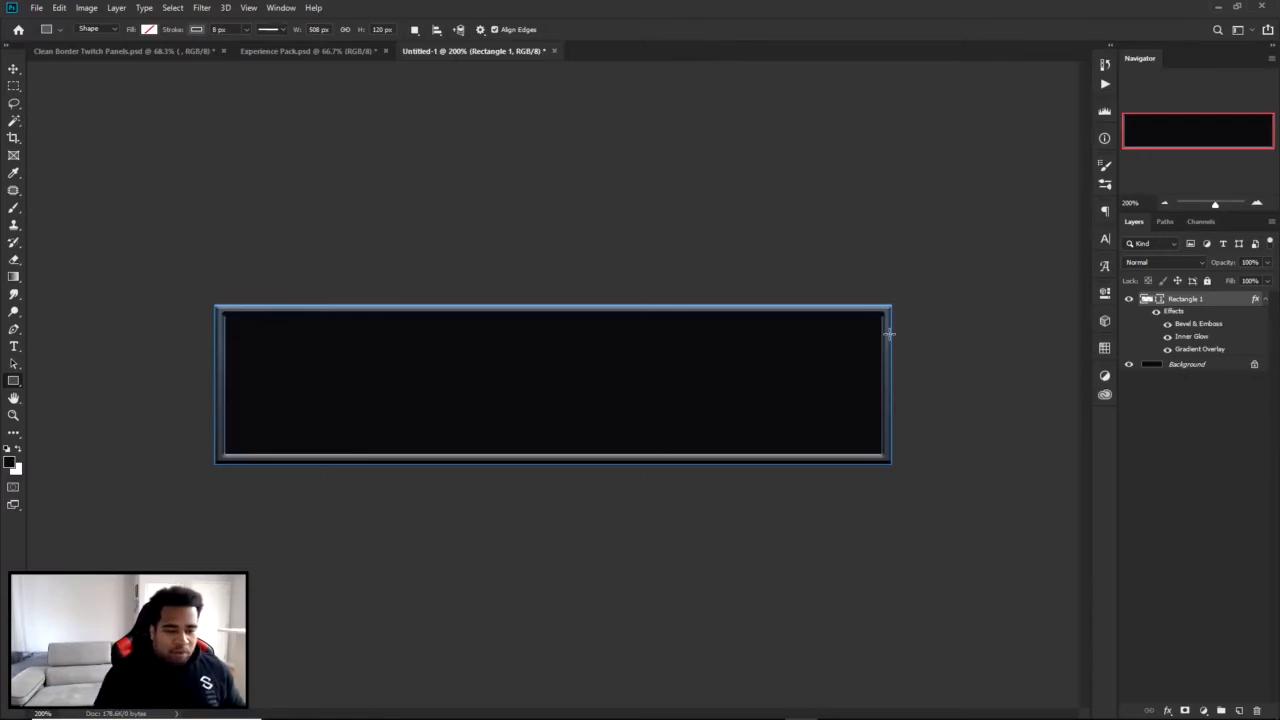
# Duplicate the black background onto a new layer between the background and the rectangle.
pyautogui.press('v')
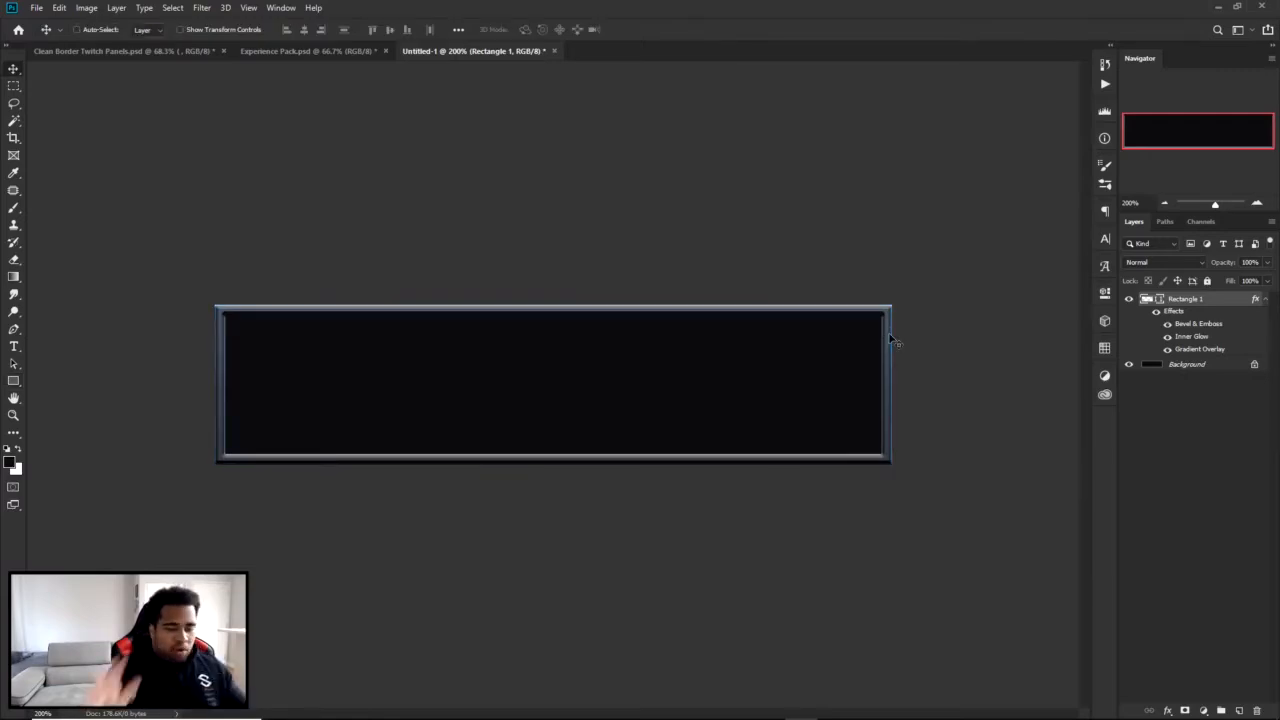
pyautogui.doubleClick(1195, 364)
pyautogui.press('Return')
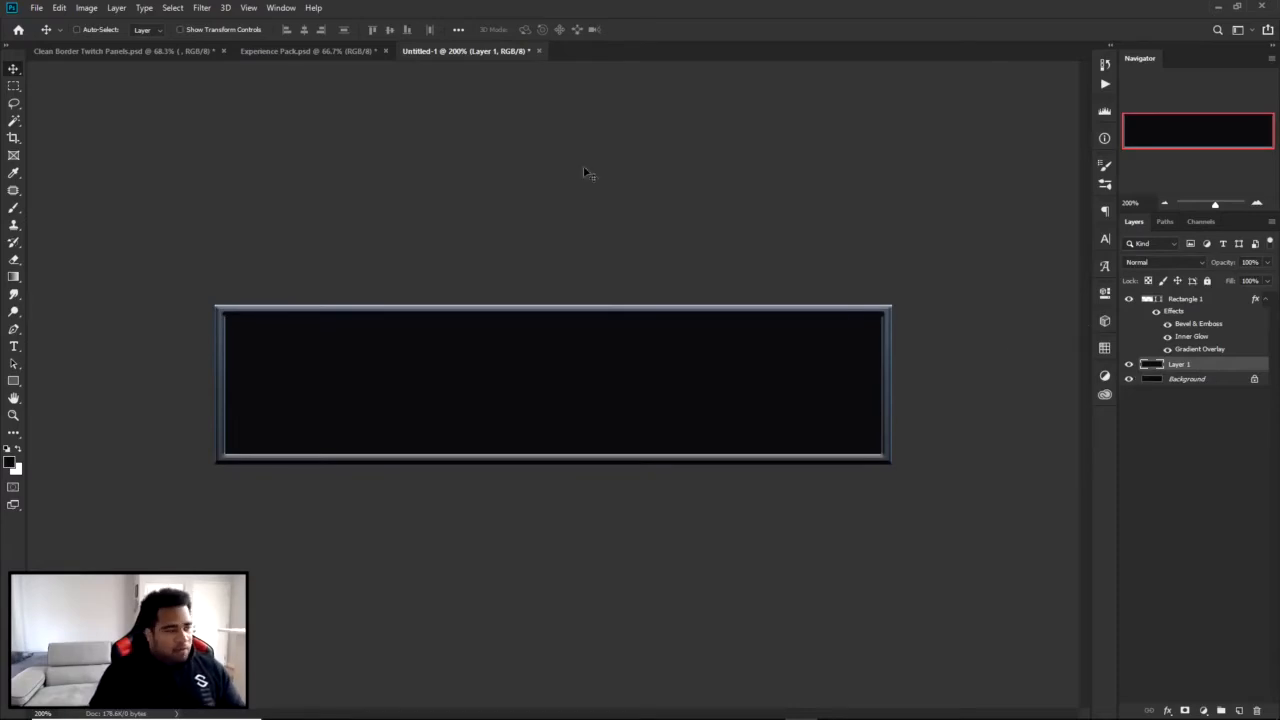
# Add 1% Gaussian, monochromatic noise to the duplicated black layer above the background.
pyautogui.click(200, 8)
pyautogui.moveTo(228, 198)
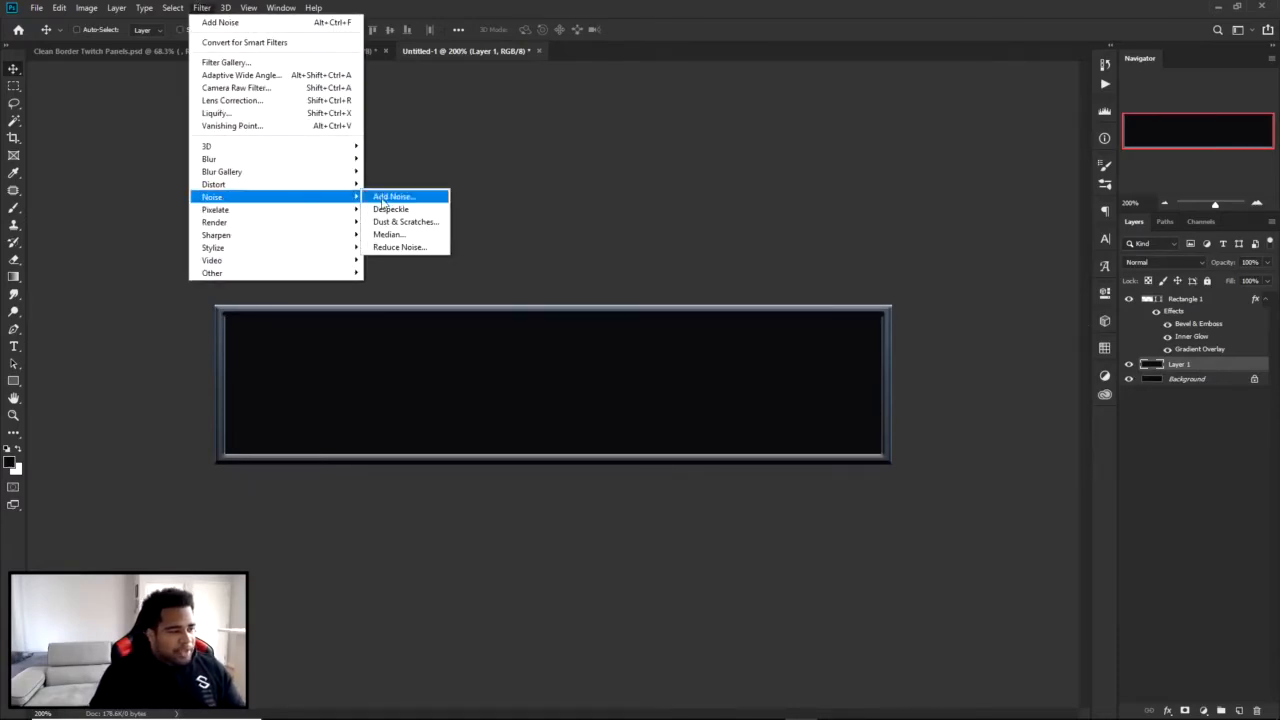
pyautogui.click(400, 196)
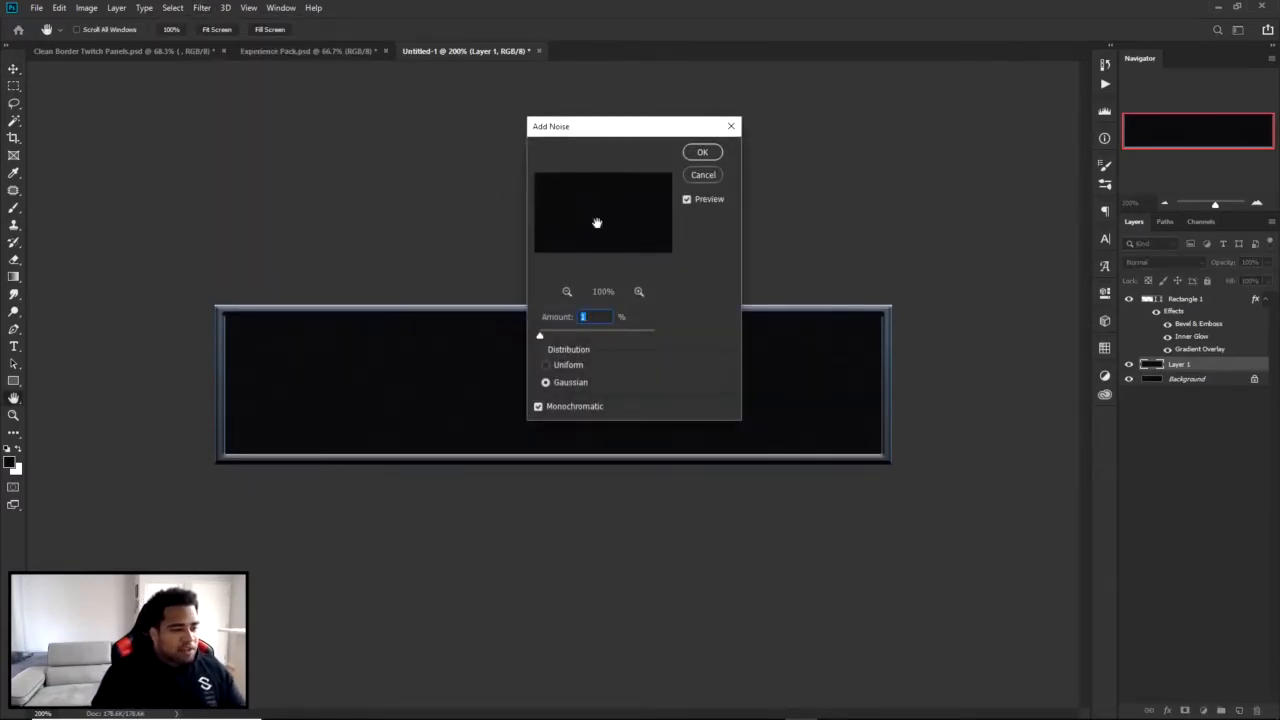
pyautogui.moveTo(557, 130); pyautogui.dragTo(605, 78)
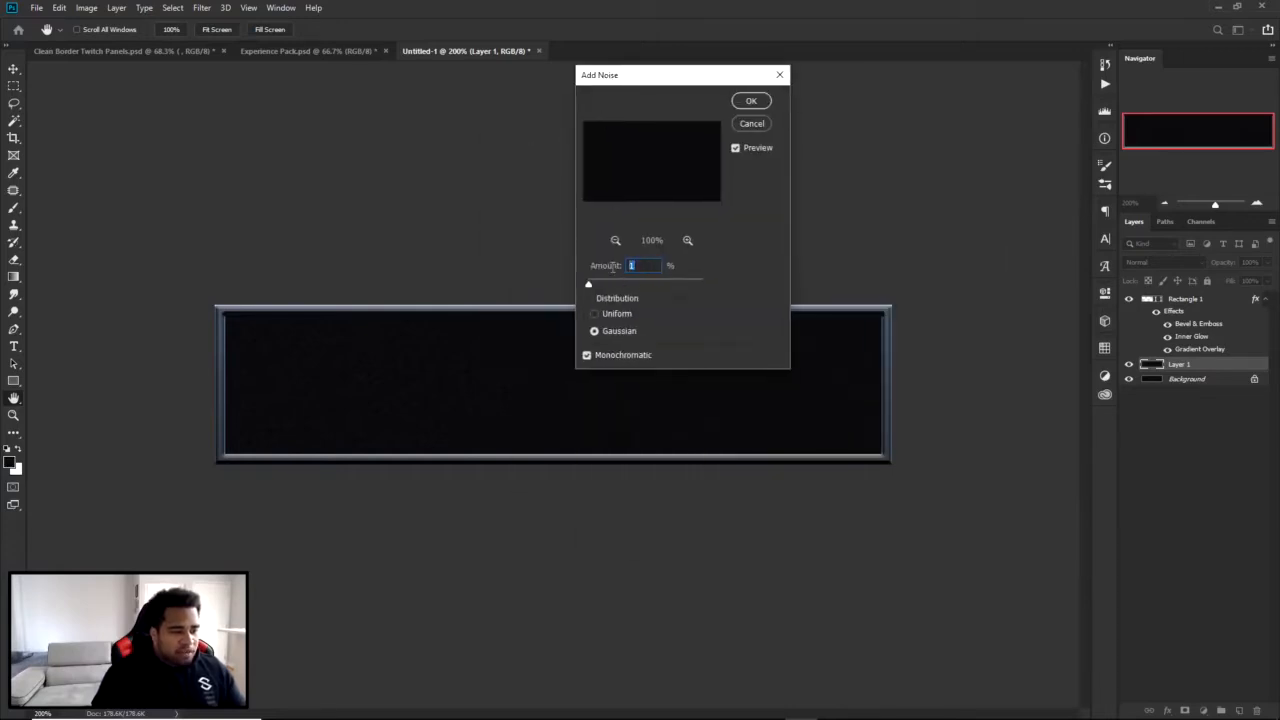
pyautogui.click(617, 331)
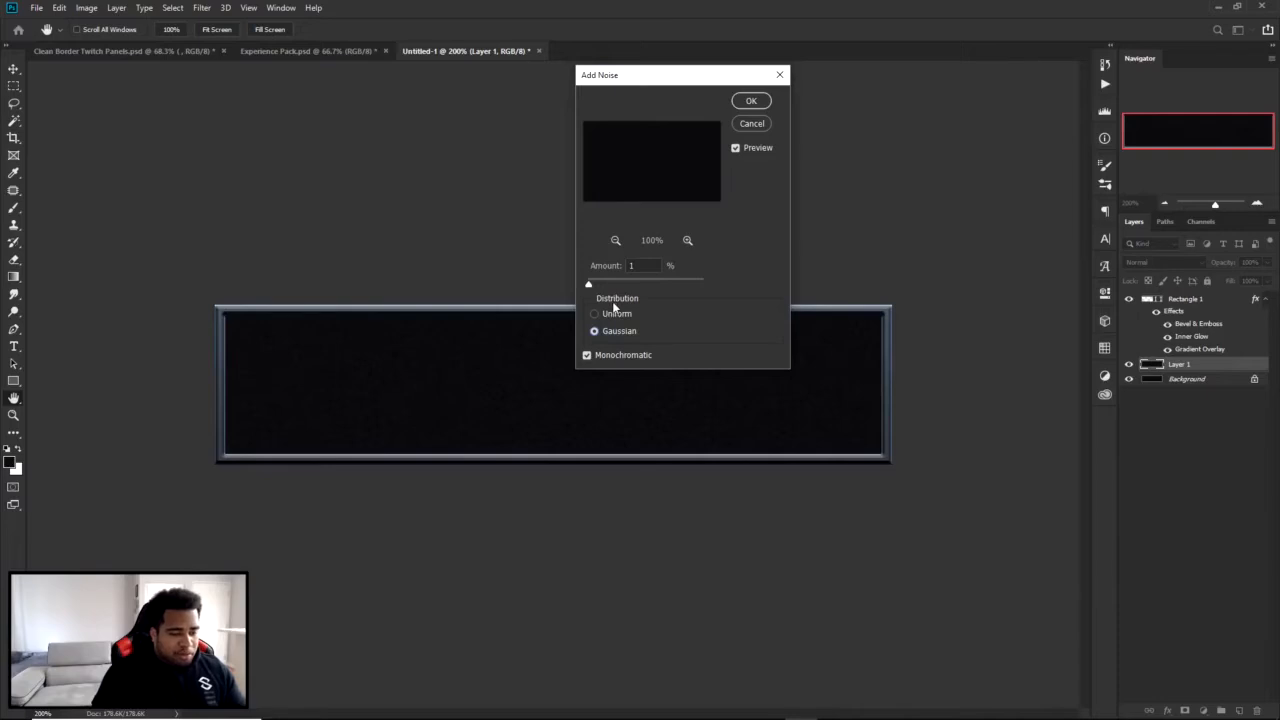
pyautogui.click(588, 356)
pyautogui.click(588, 356)
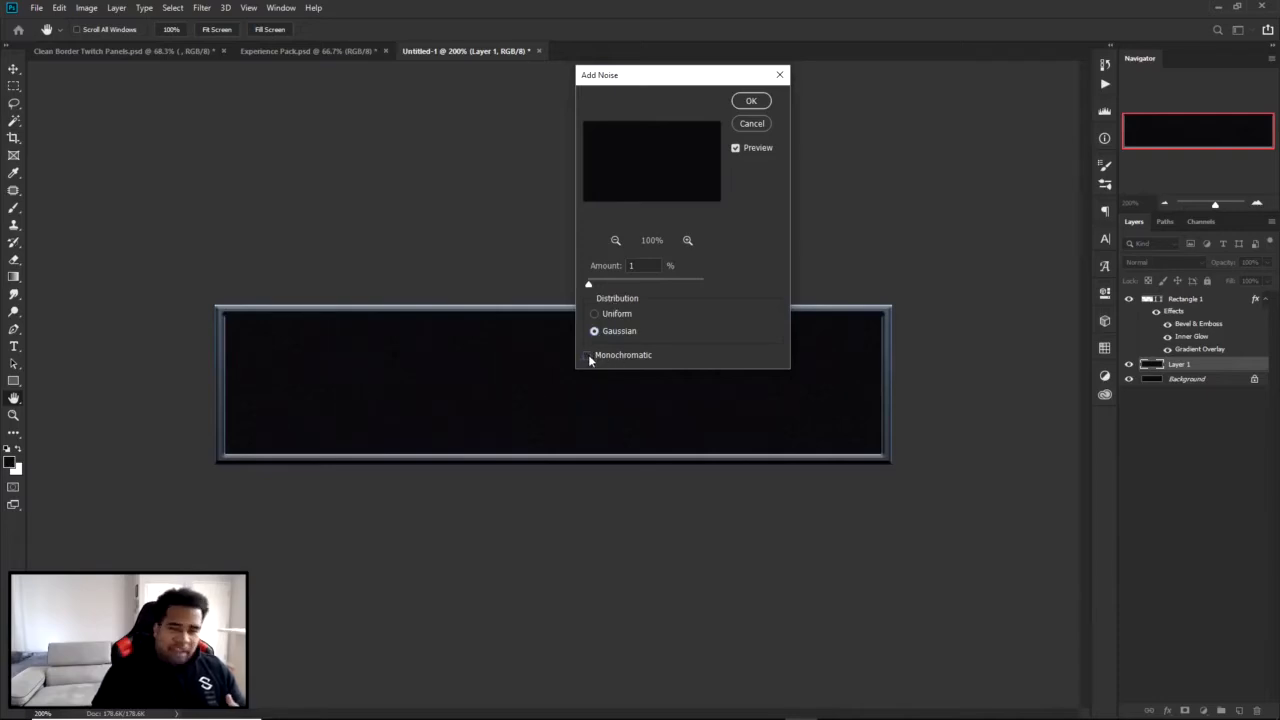
pyautogui.click(589, 357)
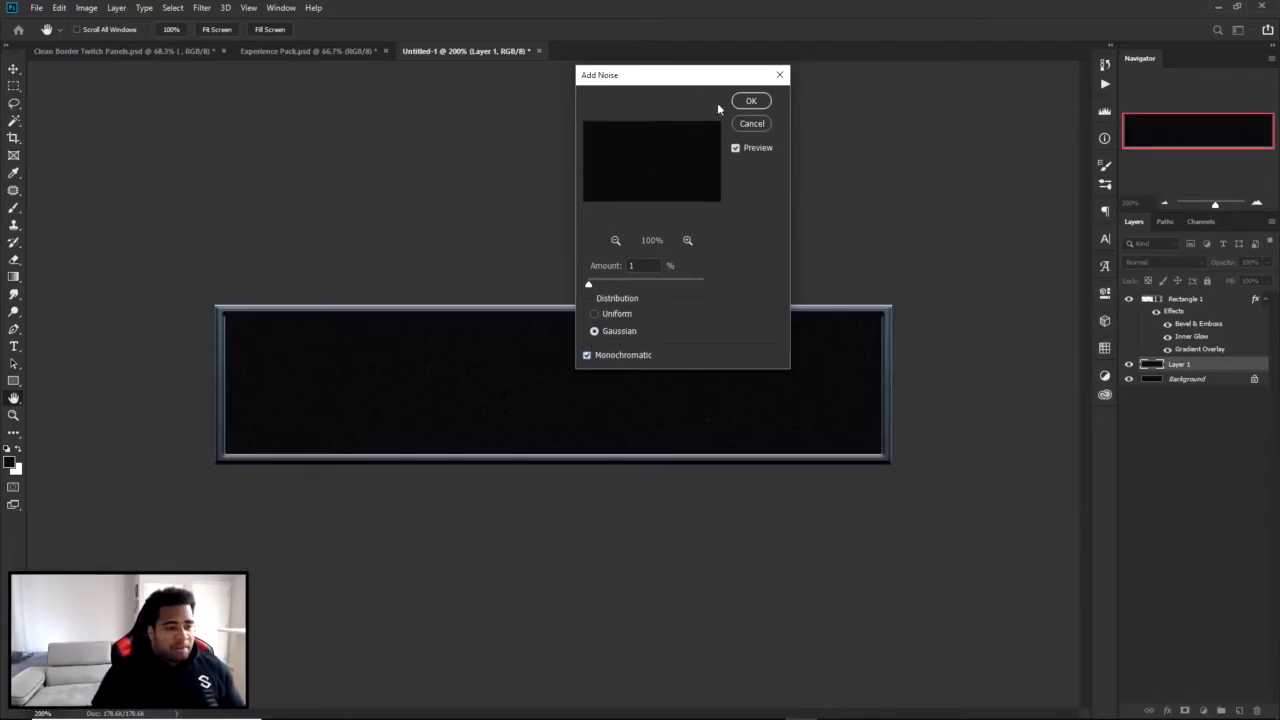
pyautogui.click(751, 101)
pyautogui.scroll(1, 555, 386)
pyautogui.scroll(-2, 555, 386)
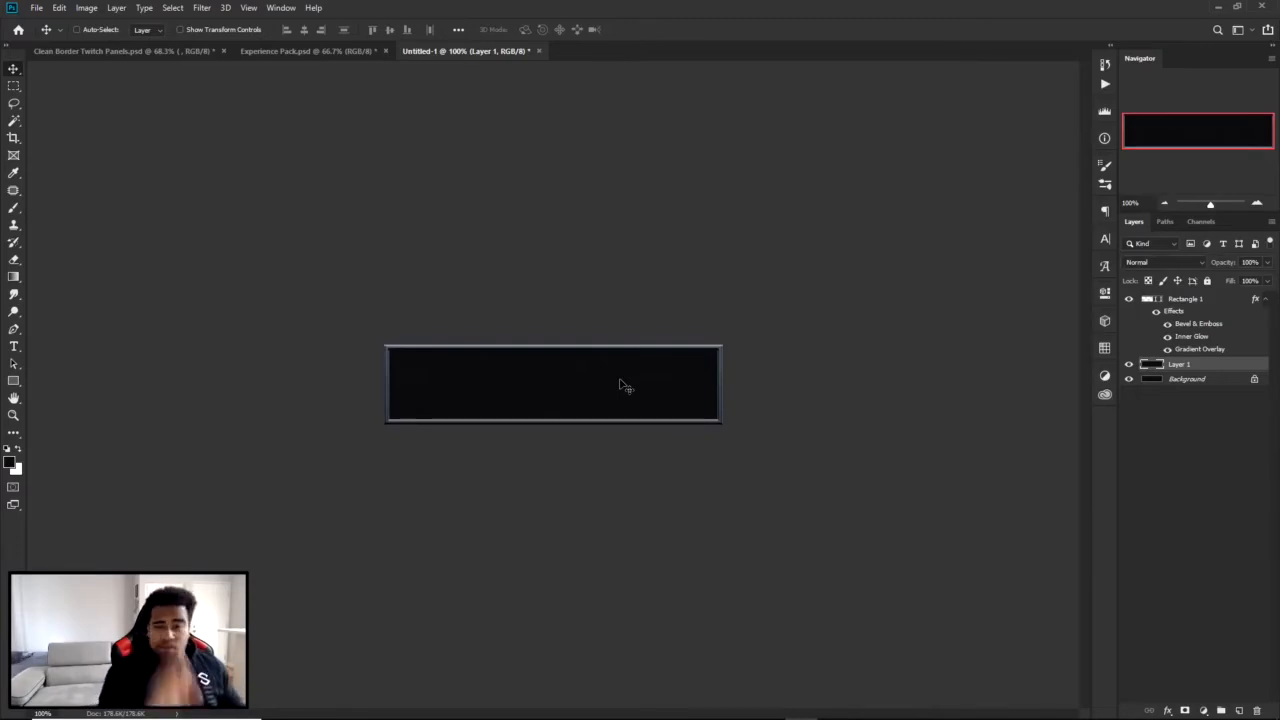
# View Clean Border Twitch Panels.psd for reference, place the untitled document directly after it and compare the panel with and without the noise layer.
pyautogui.click(120, 53)
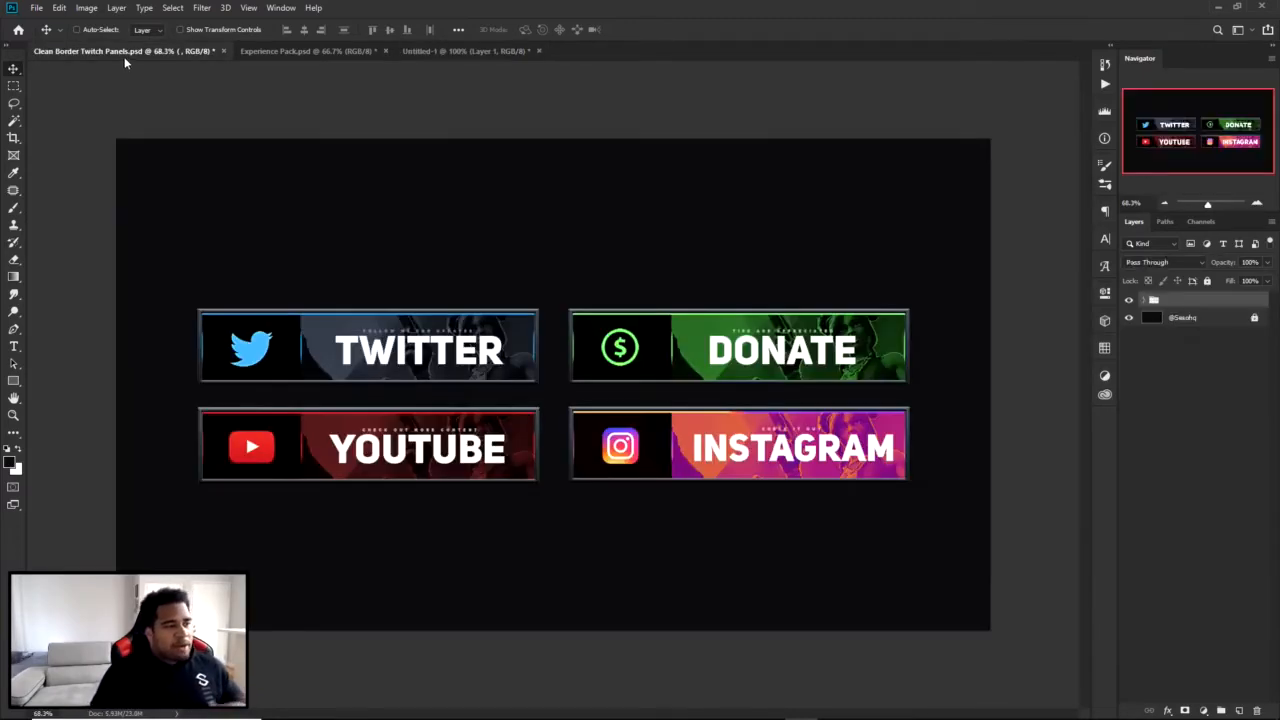
pyautogui.moveTo(468, 51); pyautogui.dragTo(326, 55)
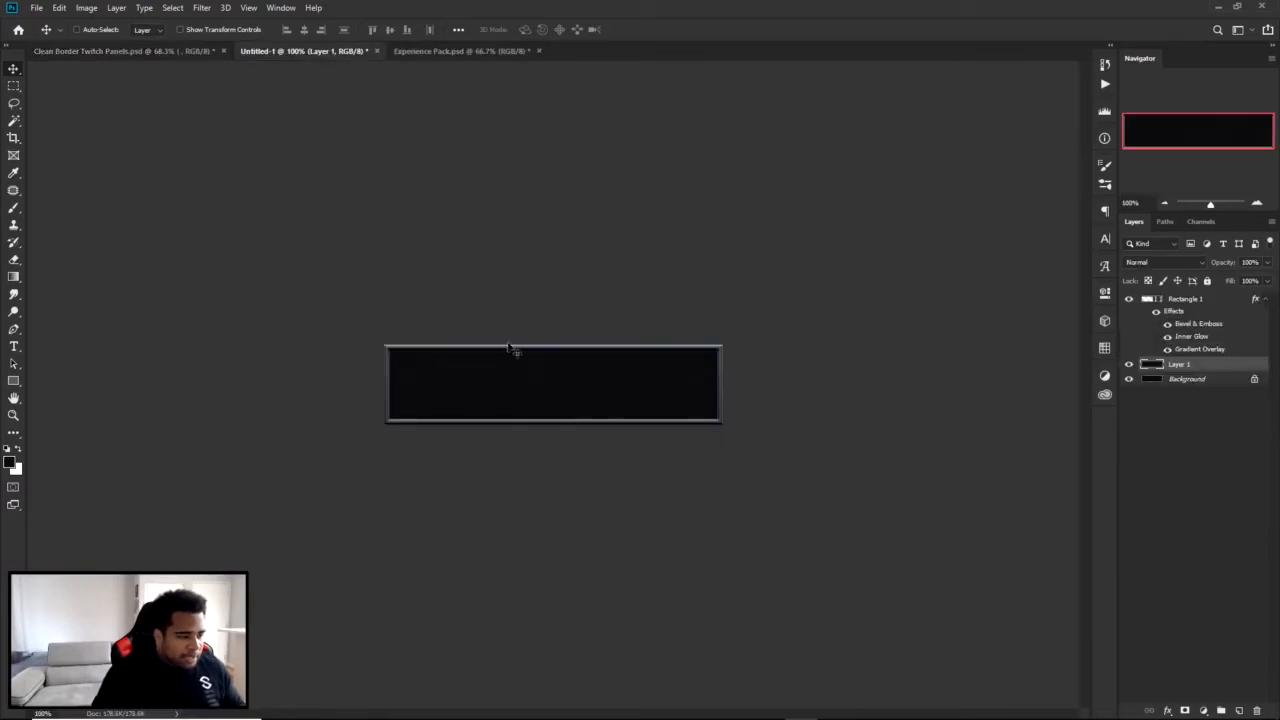
pyautogui.scroll(1, 574, 428)
pyautogui.scroll(-1, 574, 428)
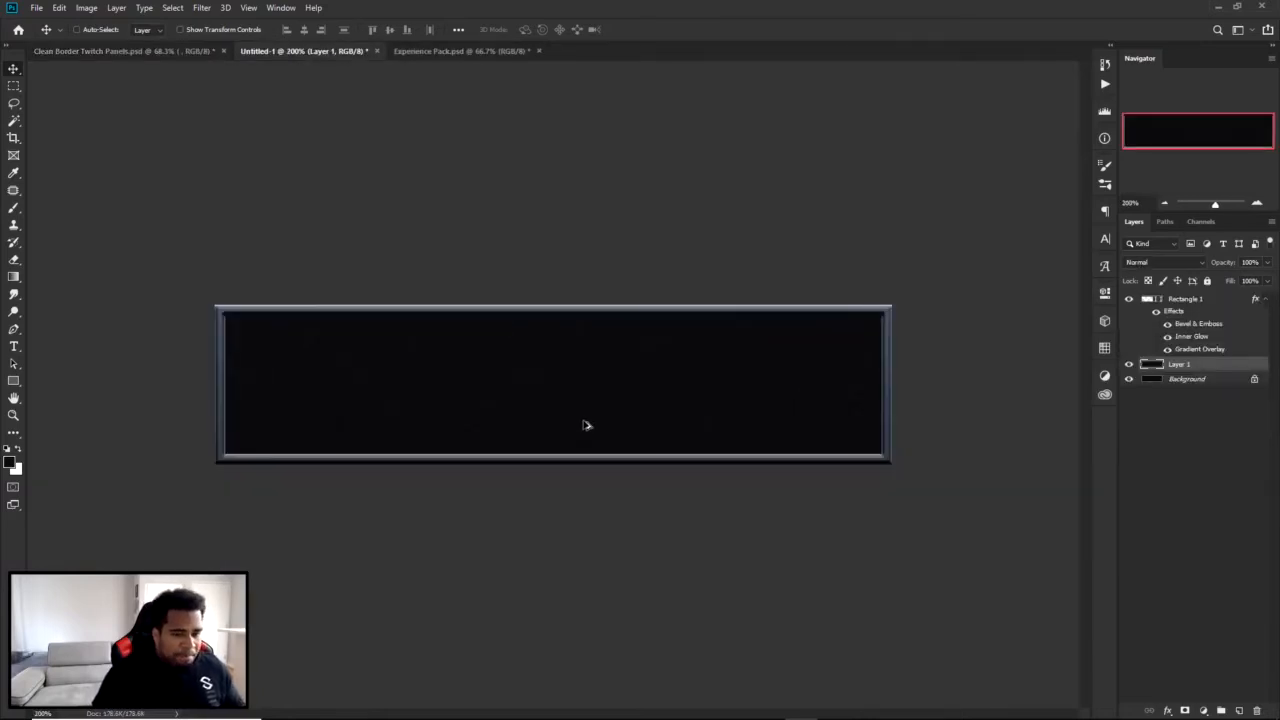
pyautogui.click(1129, 364)
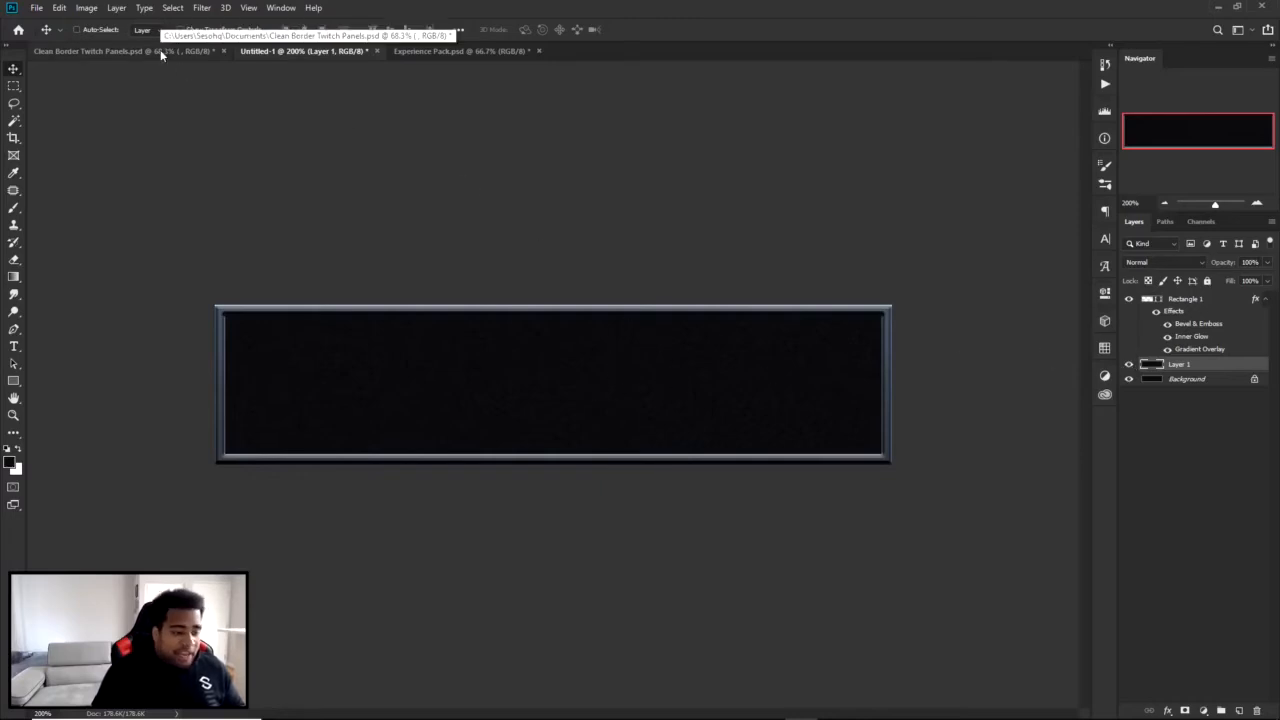
# Add the white text "TWITTER" in Gotham Black to the middle of the panel, with tracking 0 and size 9 pt.
pyautogui.press('t')
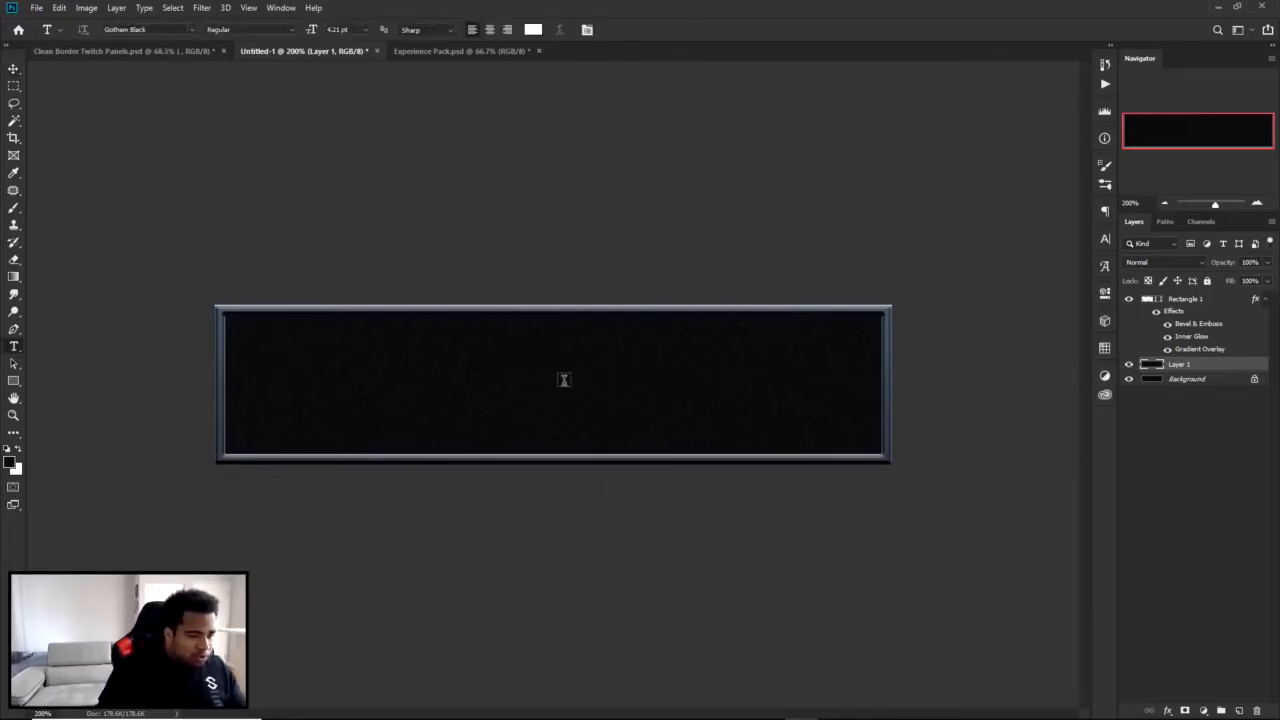
pyautogui.click(561, 381)
pyautogui.write('TWITTER')
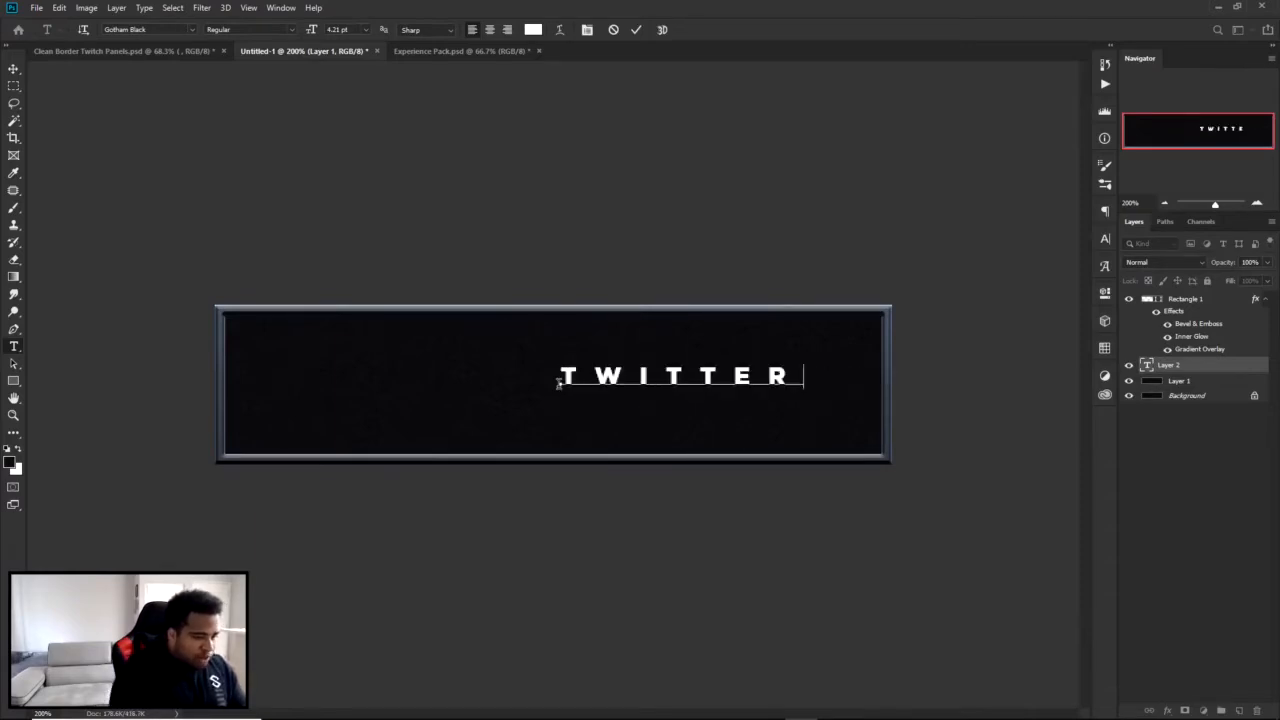
pyautogui.hotkey('ctrl', 'a')
pyautogui.click(1106, 242)
pyautogui.moveTo(1071, 287); pyautogui.dragTo(873, 284)
pyautogui.write('0')
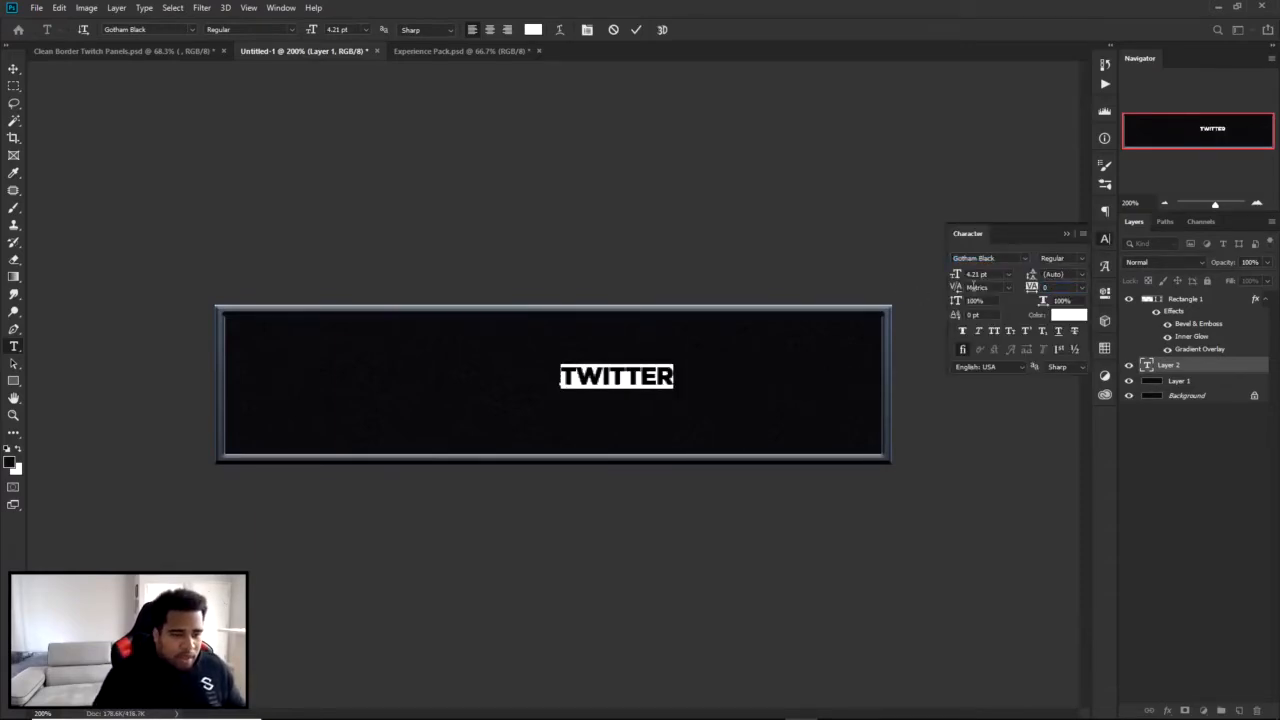
pyautogui.click(995, 274)
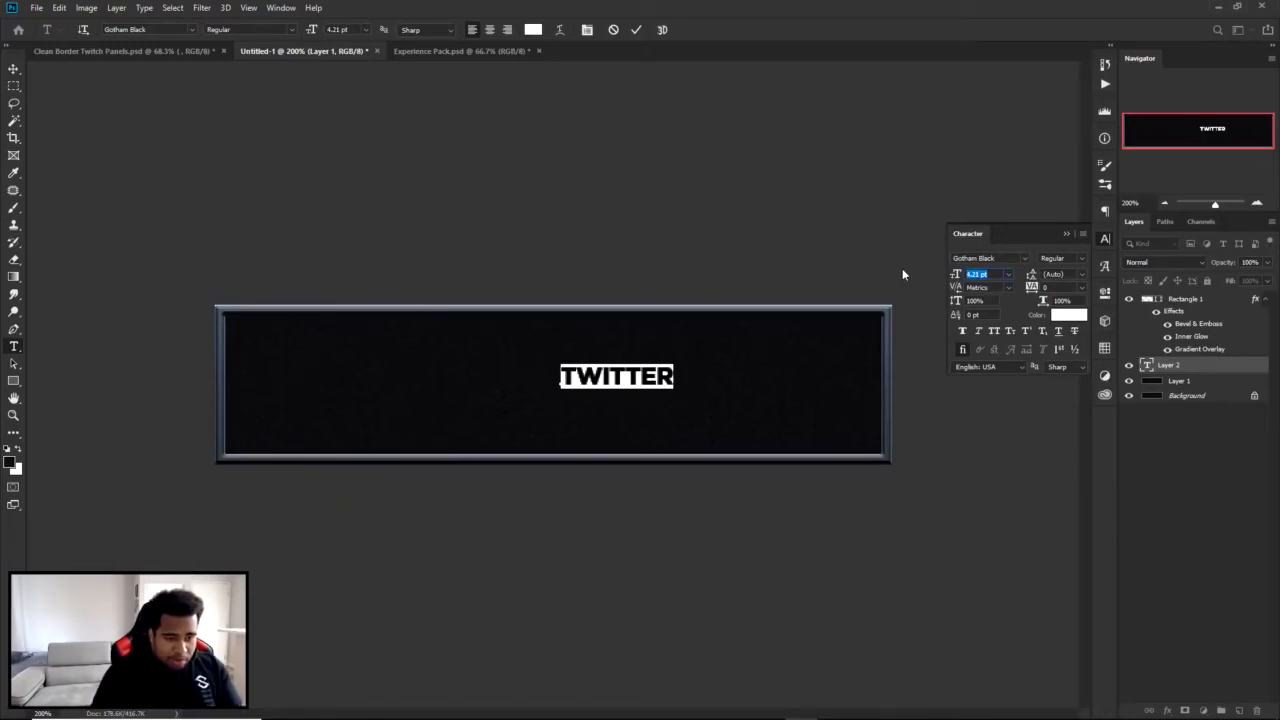
pyautogui.write('9')
pyautogui.press('Return')
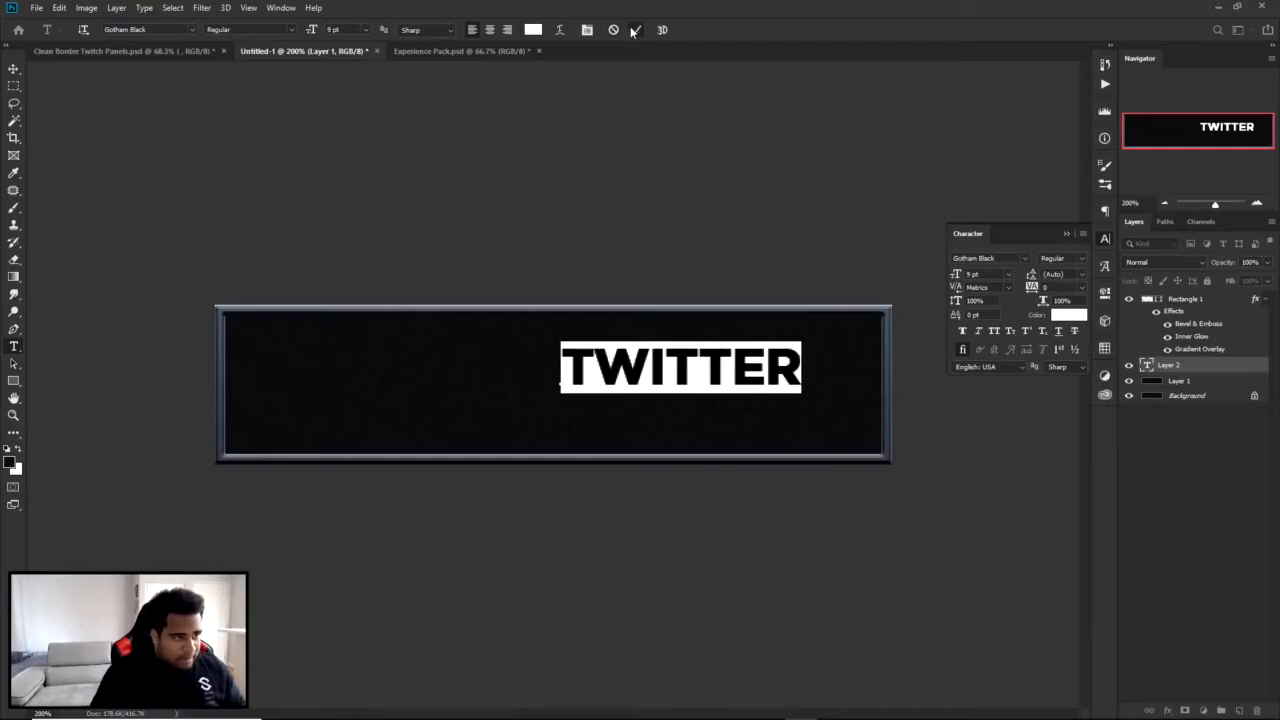
pyautogui.hotkey('ctrl', 'Return')
# Scale the "TWITTER" text up to about 13.24 pt and place it in the right part of the panel, vertically centered.
pyautogui.press('v')
pyautogui.hotkey('ctrl', 't')
pyautogui.moveTo(803, 344); pyautogui.dragTo(851, 344)
pyautogui.press('Return')
pyautogui.moveTo(758, 395); pyautogui.dragTo(741, 388)
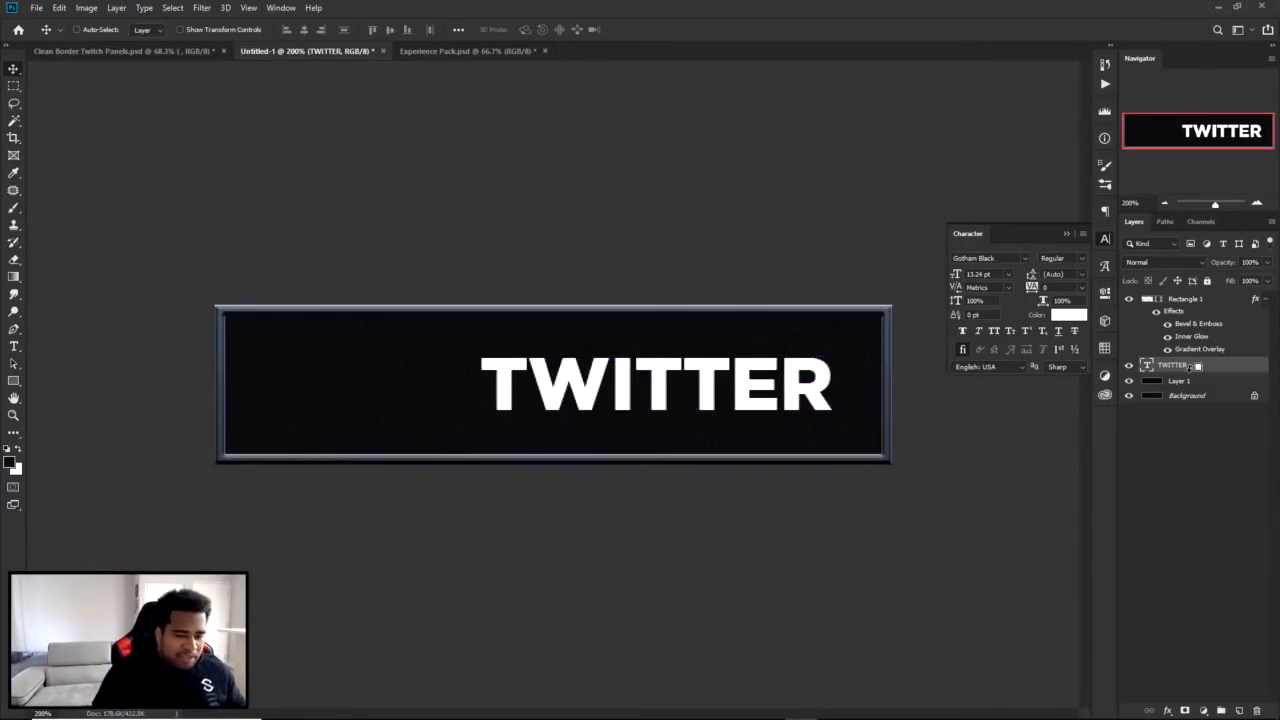
# Duplicate the "TWITTER" text, move the copy above it and change its wording to "FOLLOW ME FOR UPDATES".
pyautogui.hotkey('ctrl', 'j')
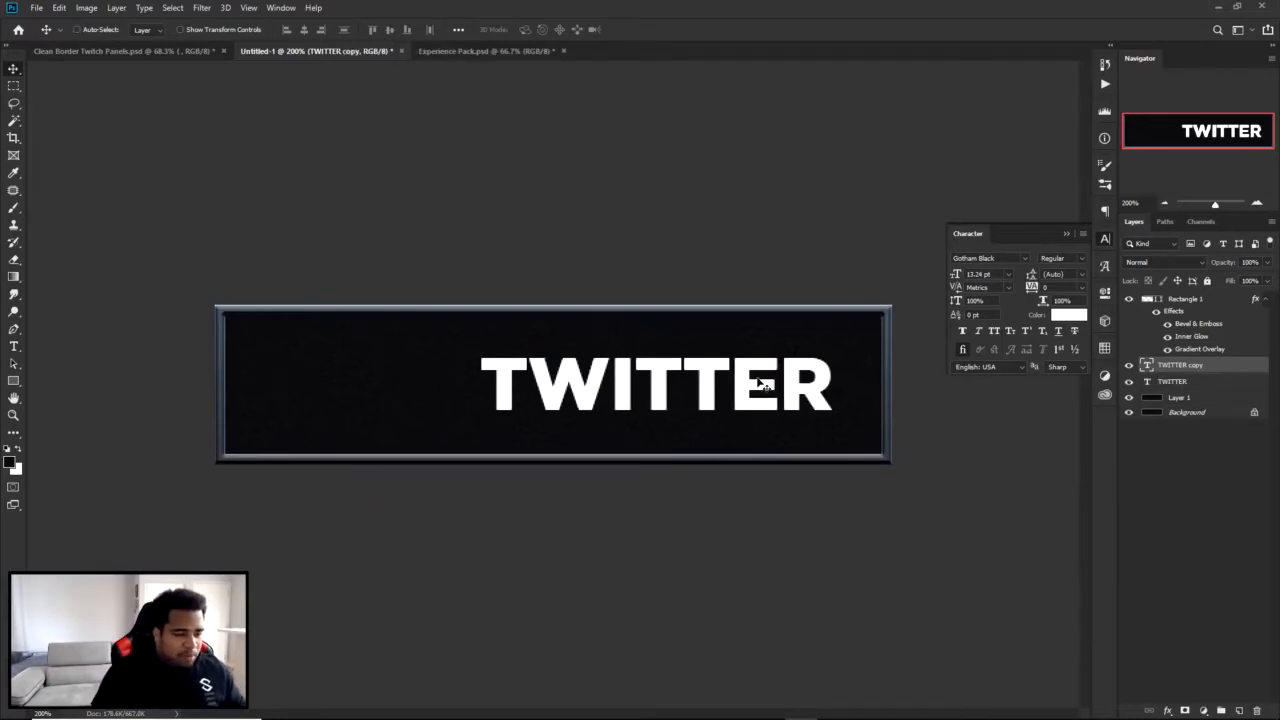
pyautogui.moveTo(758, 379); pyautogui.dragTo(758, 321)
pyautogui.press('t')
pyautogui.doubleClick(752, 322)
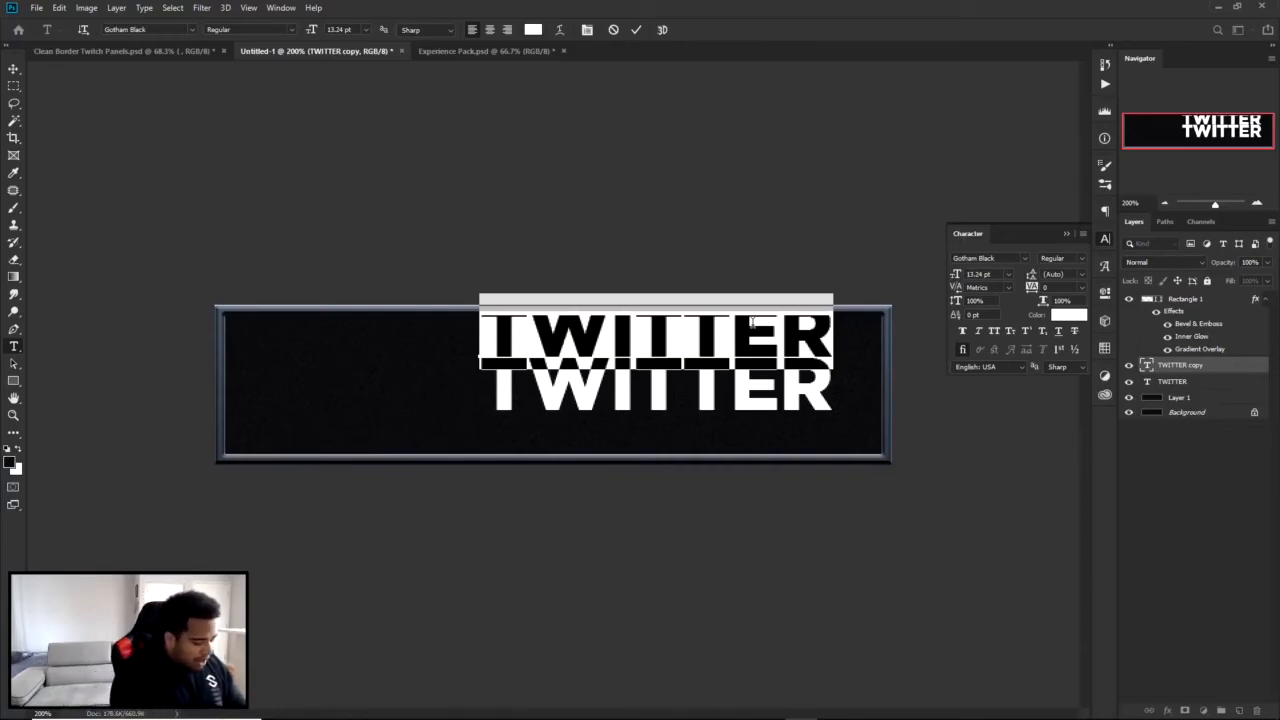
pyautogui.write('FOLLOW ME FOR UPDATES')
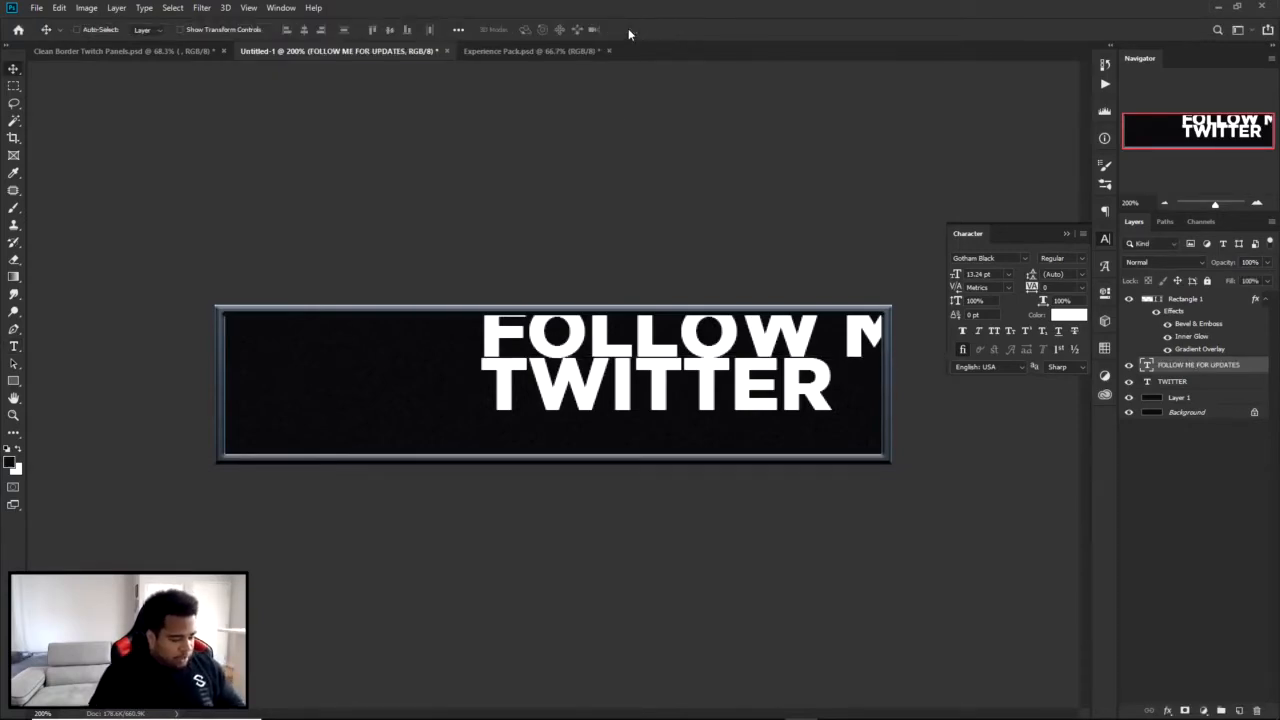
# Shrink the "FOLLOW ME FOR UPDATES" text to fit just above "TWITTER" and set its size to 2 pt.
pyautogui.hotkey('ctrl', 't')
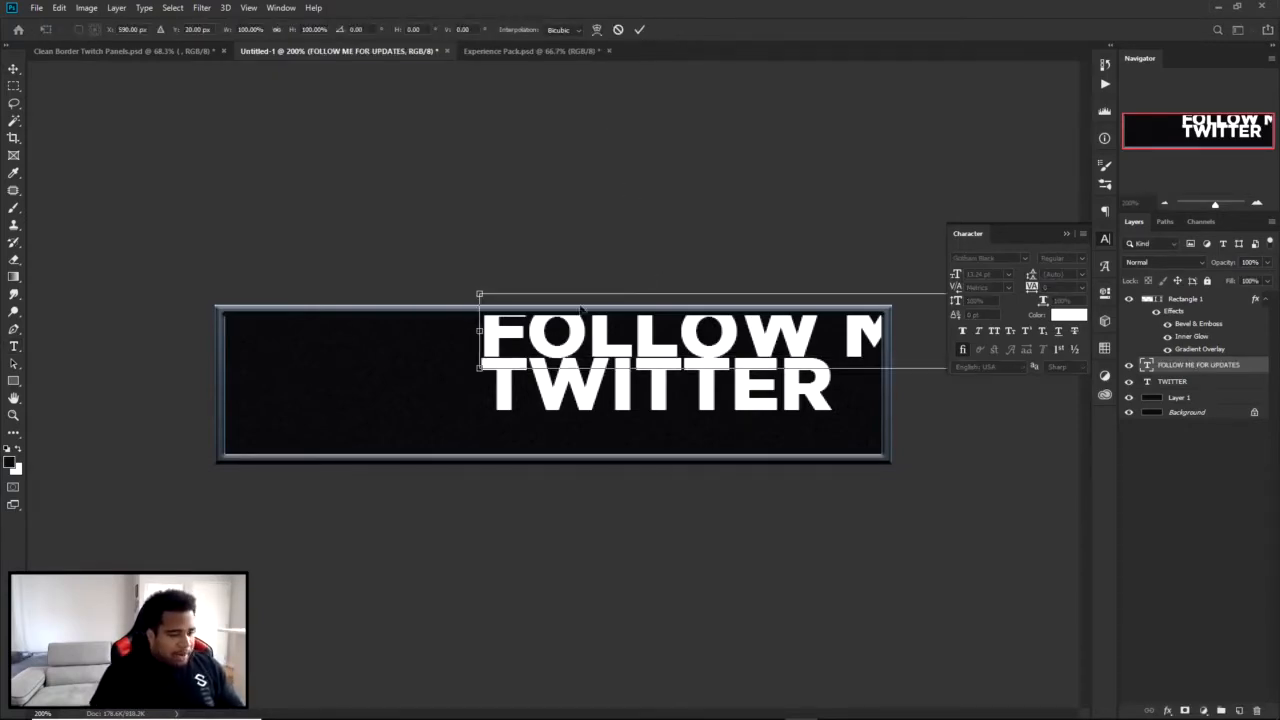
pyautogui.moveTo(486, 292); pyautogui.dragTo(585, 347)
pyautogui.press('Return')
pyautogui.moveTo(689, 342); pyautogui.dragTo(687, 347)
pyautogui.click(1003, 272)
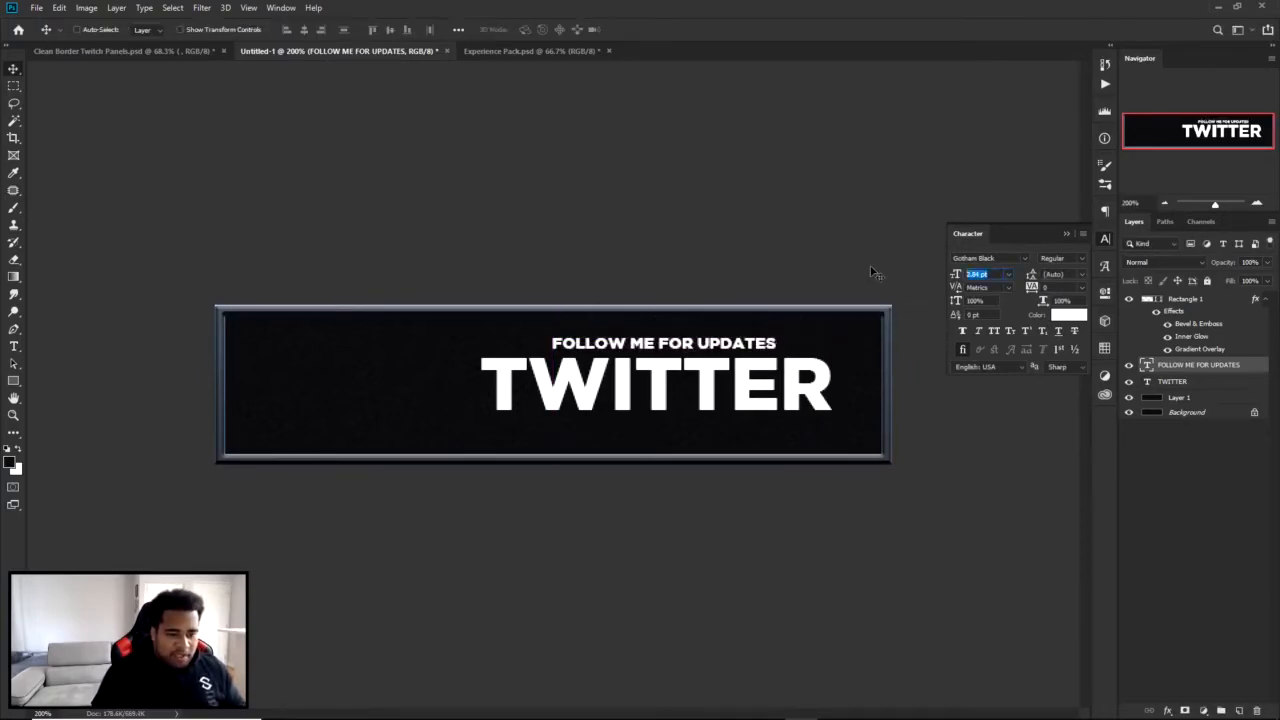
pyautogui.write('2')
pyautogui.press('Return')
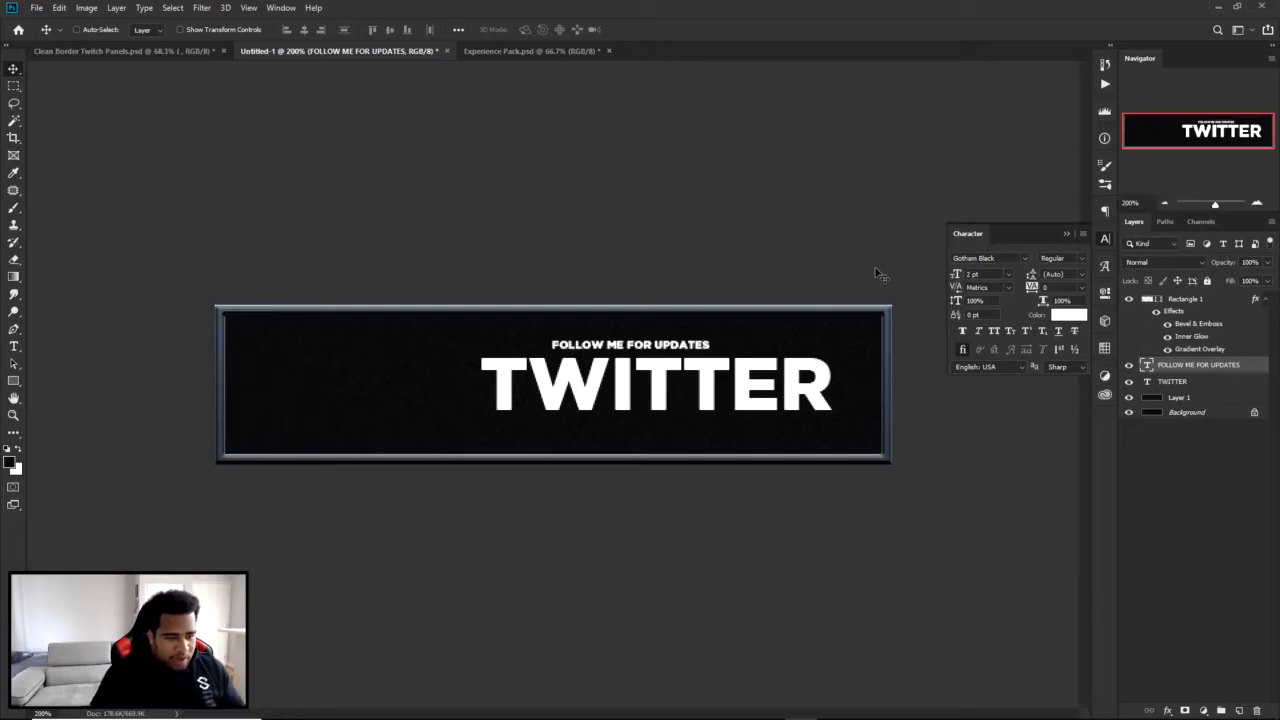
# Increase the letter tracking of the "FOLLOW ME FOR UPDATES" text to 280.
pyautogui.click(295, 10)
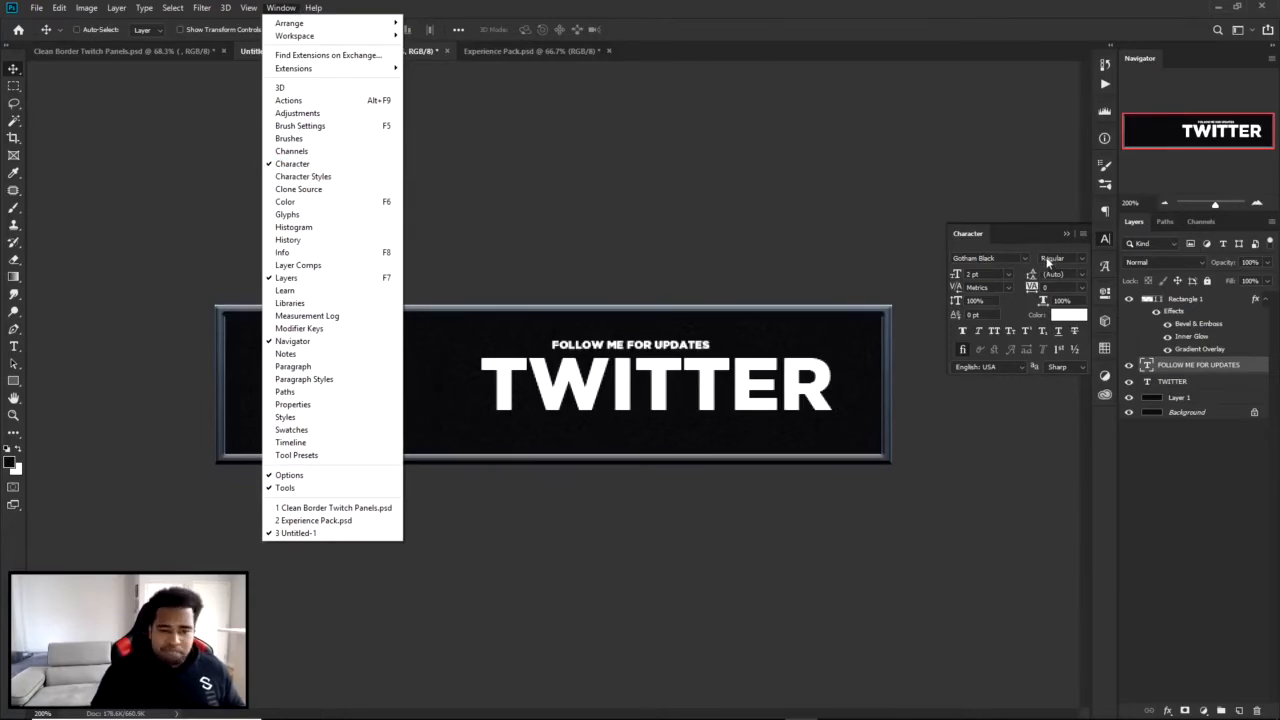
pyautogui.click(1057, 286)
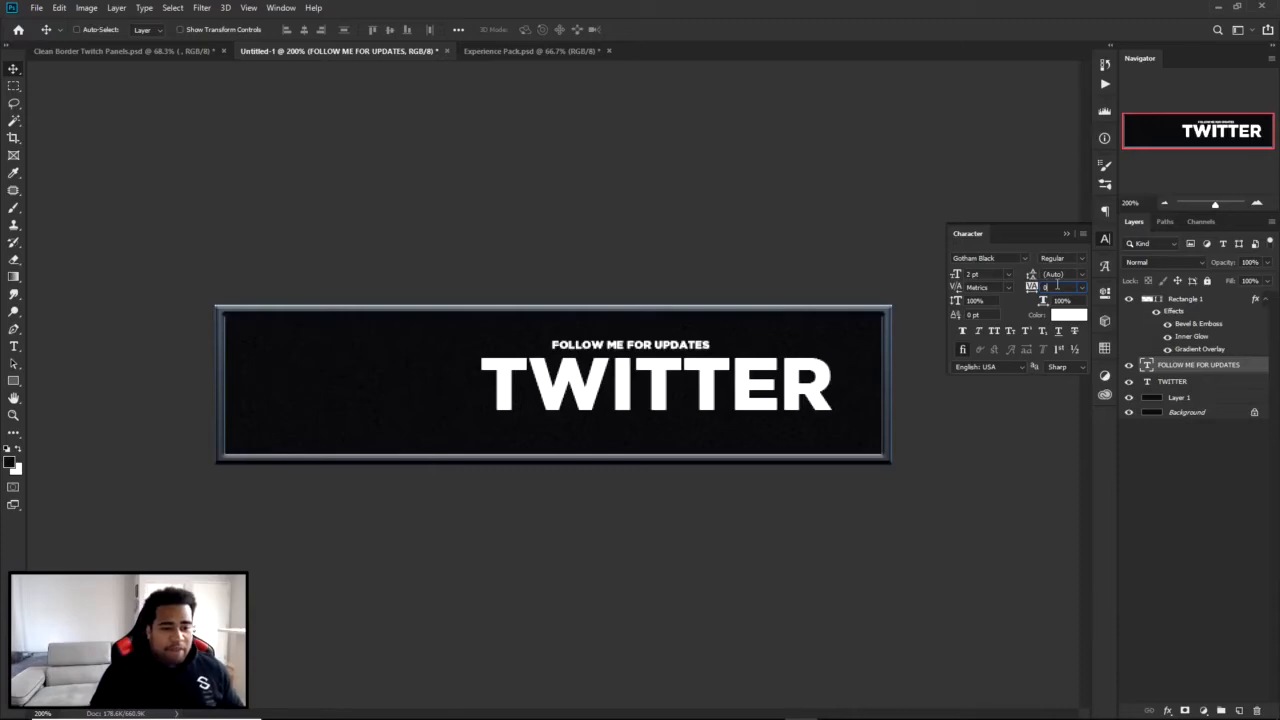
pyautogui.press('Up')
pyautogui.press('Up')
pyautogui.press('Up')
pyautogui.press('Up')
pyautogui.press('Up')
pyautogui.press('Up')
pyautogui.press('Up')
pyautogui.press('Up')
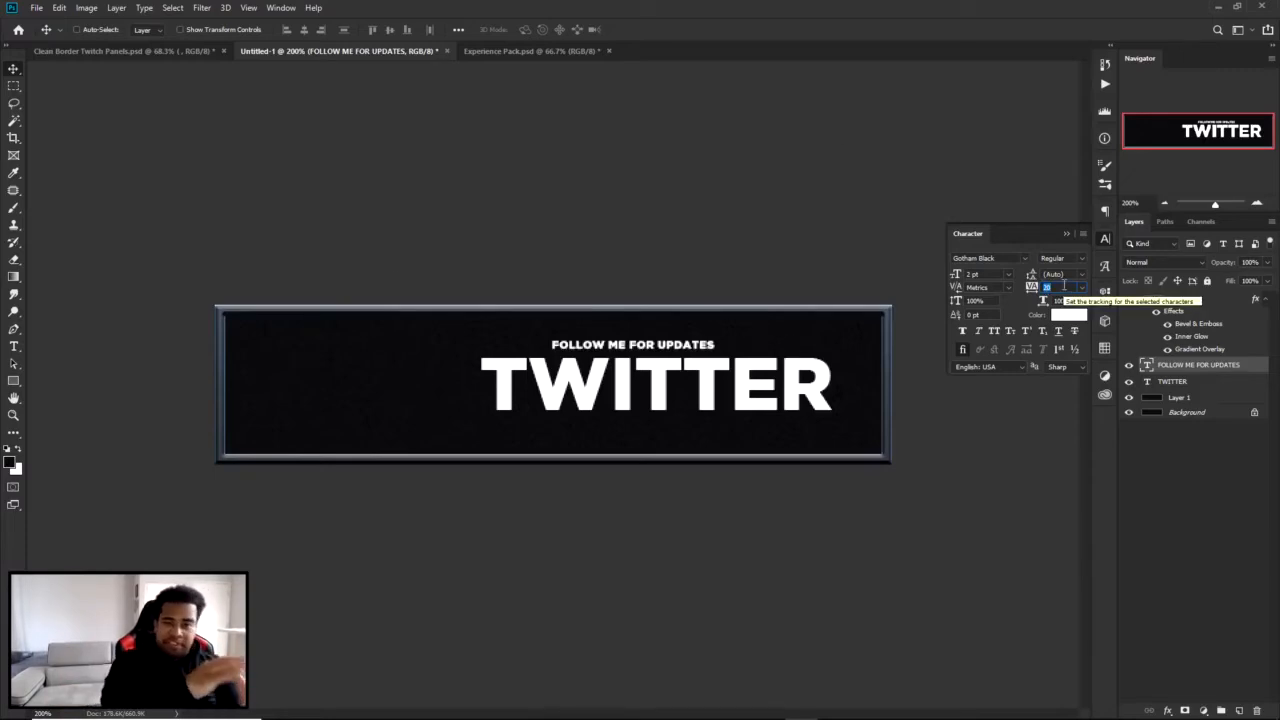
pyautogui.press('Up')
pyautogui.press('Up')
pyautogui.press('Up')
pyautogui.press('Up')
pyautogui.press('Up')
pyautogui.press('Up')
pyautogui.press('Up')
pyautogui.press('Up')
pyautogui.press('Up')
pyautogui.press('Up')
pyautogui.press('Up')
pyautogui.press('Up')
pyautogui.press('Up')
pyautogui.press('Up')
pyautogui.press('Up')
pyautogui.press('Up')
pyautogui.press('Up')
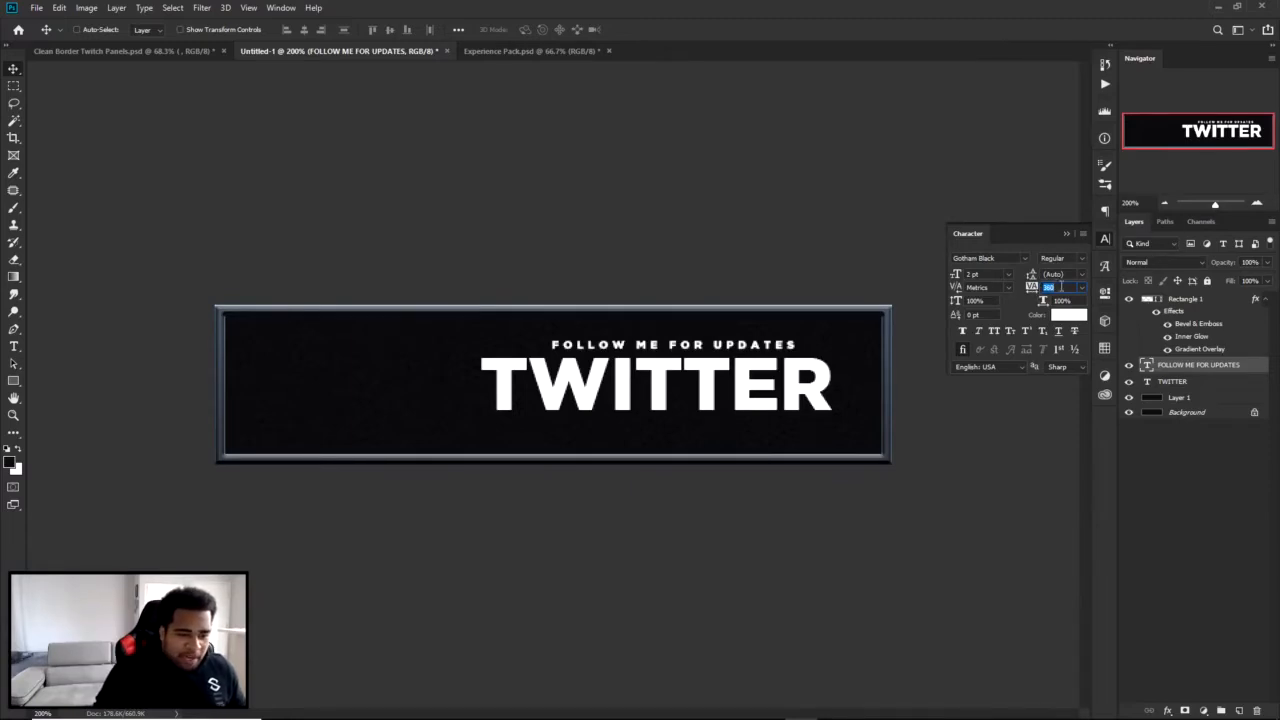
pyautogui.scroll(-5, 1062, 291)
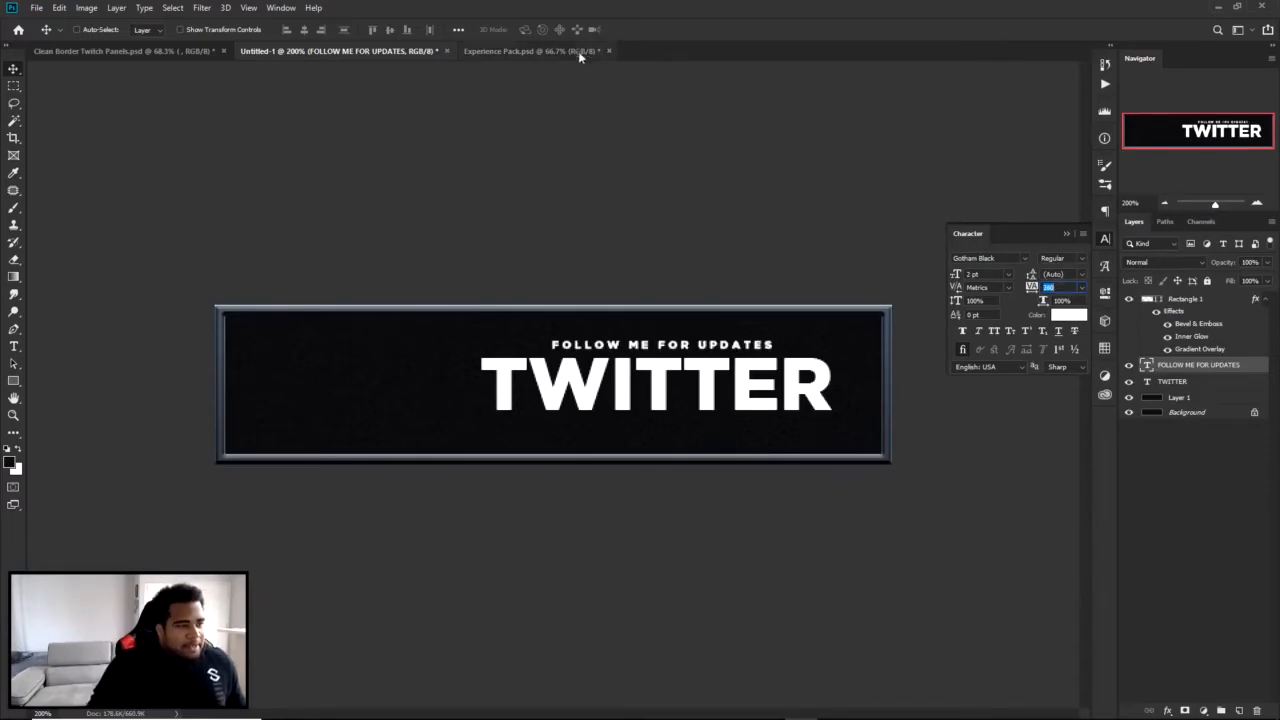
# Center "FOLLOW ME FOR UPDATES" over "TWITTER" and nudge both text layers together slightly left and down in the panel.
pyautogui.moveTo(683, 348); pyautogui.dragTo(717, 377)
pyautogui.hotkey('ctrl', 'z')
pyautogui.keyDown('ctrl'); pyautogui.keyDown('shift'); pyautogui.click(710, 370); pyautogui.keyUp('shift'); pyautogui.keyUp('ctrl')
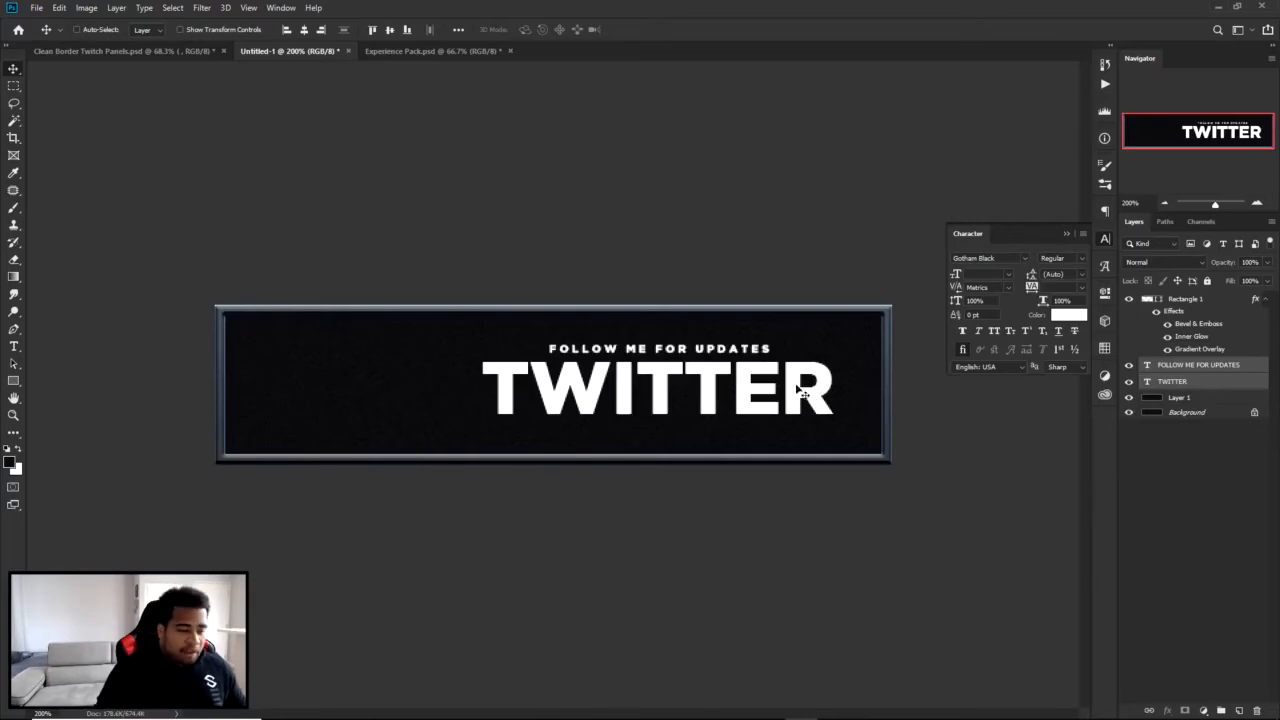
pyautogui.press('Left')
pyautogui.press('Down')
pyautogui.press('Down')
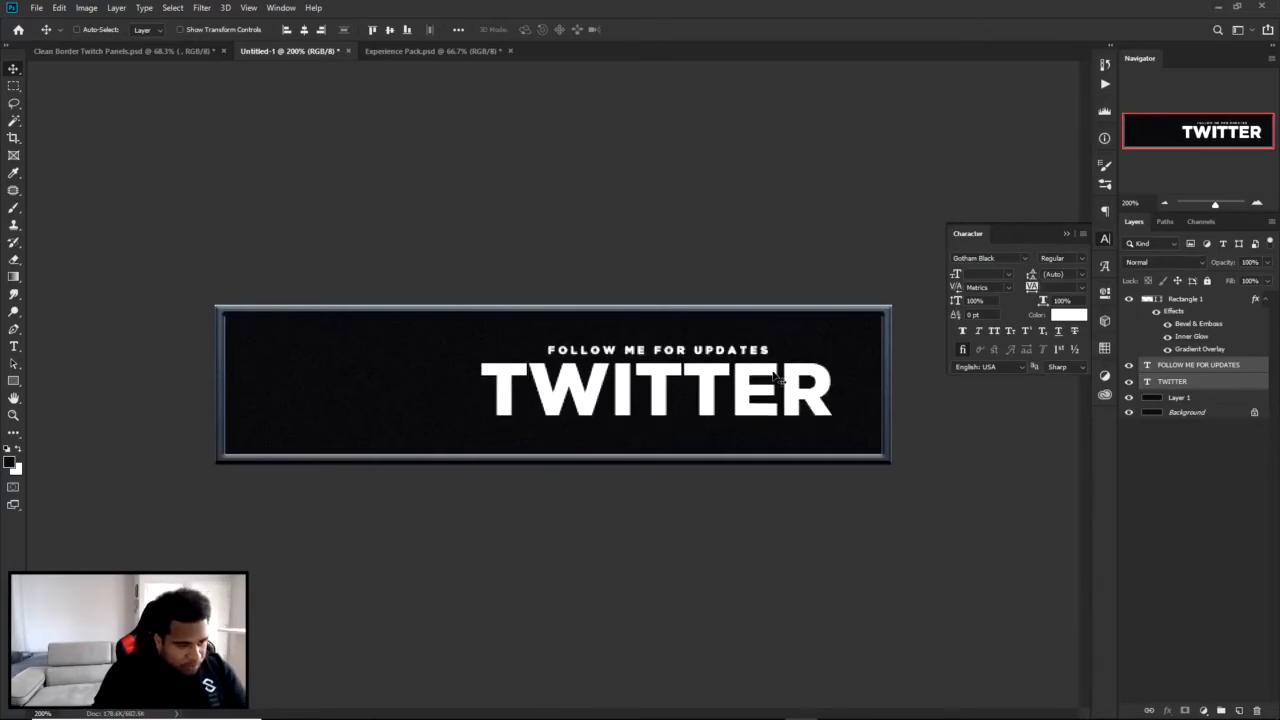
# Bring the blue Twitter bird from Experience Pack.psd into the panel, scale it down and place it left of the text.
pyautogui.click(434, 52)
pyautogui.moveTo(566, 320); pyautogui.dragTo(364, 370)
pyautogui.hotkey('ctrl', 't')
pyautogui.moveTo(433, 312); pyautogui.dragTo(392, 370)
pyautogui.press('Return')
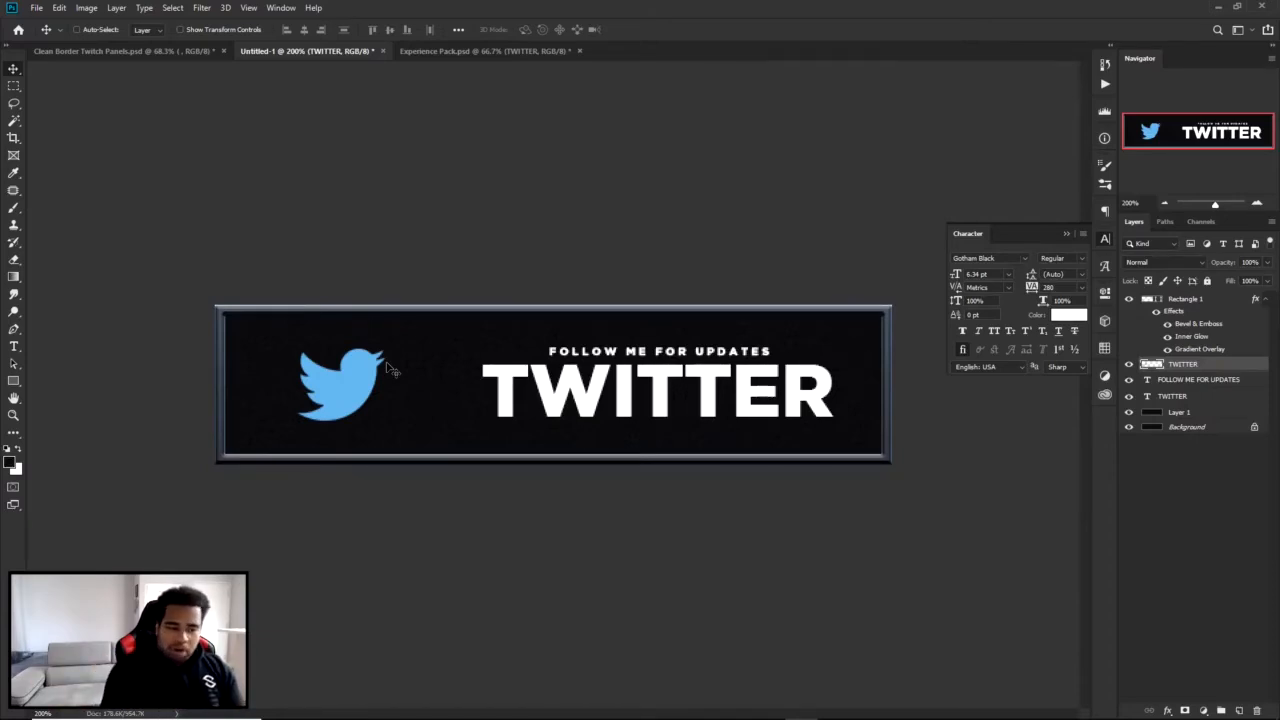
pyautogui.moveTo(355, 390); pyautogui.dragTo(347, 390)
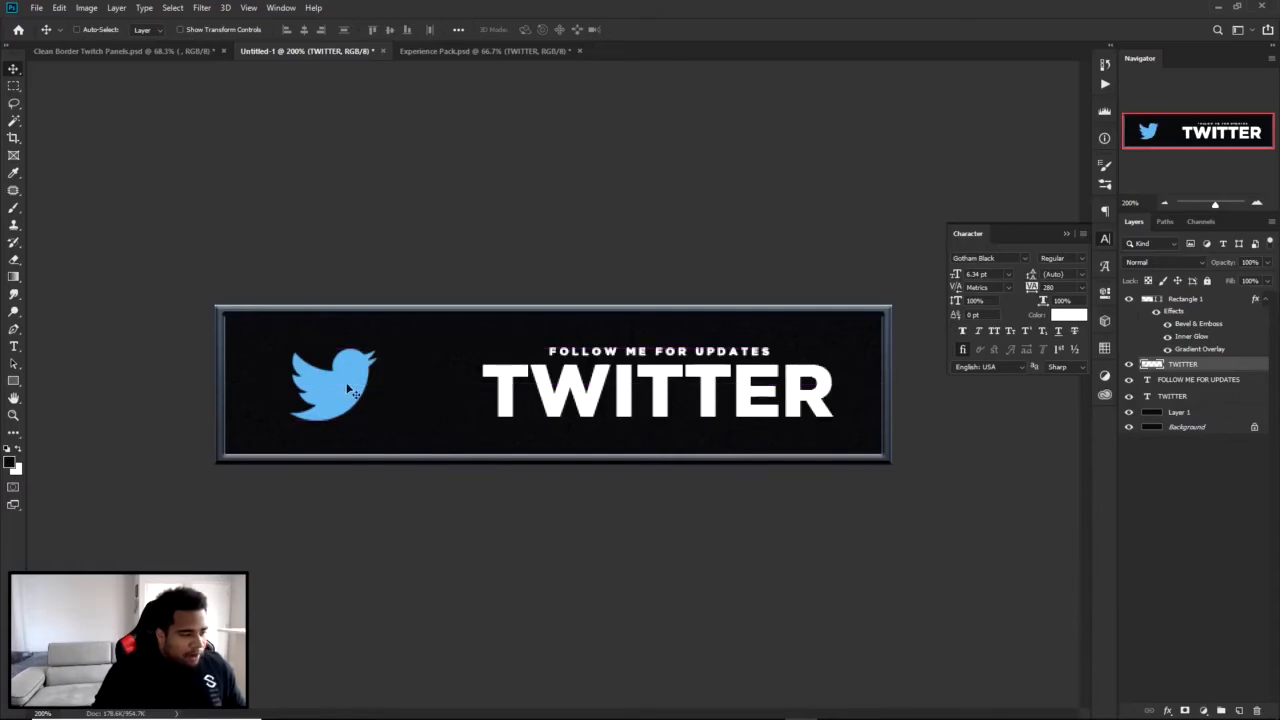
# Add a new layer above the "FOLLOW ME FOR UPDATES" text and select a full-height rectangle around the bird at the panel's left end.
pyautogui.click(1188, 380)
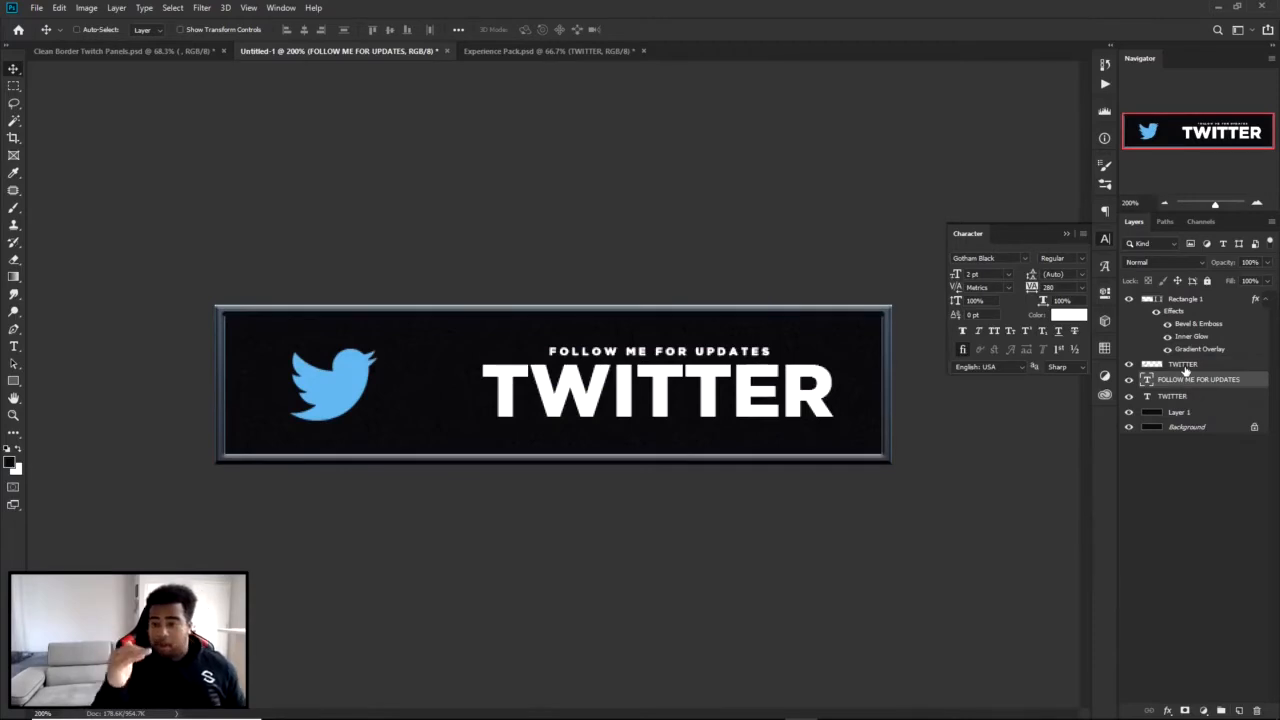
pyautogui.click(1240, 706)
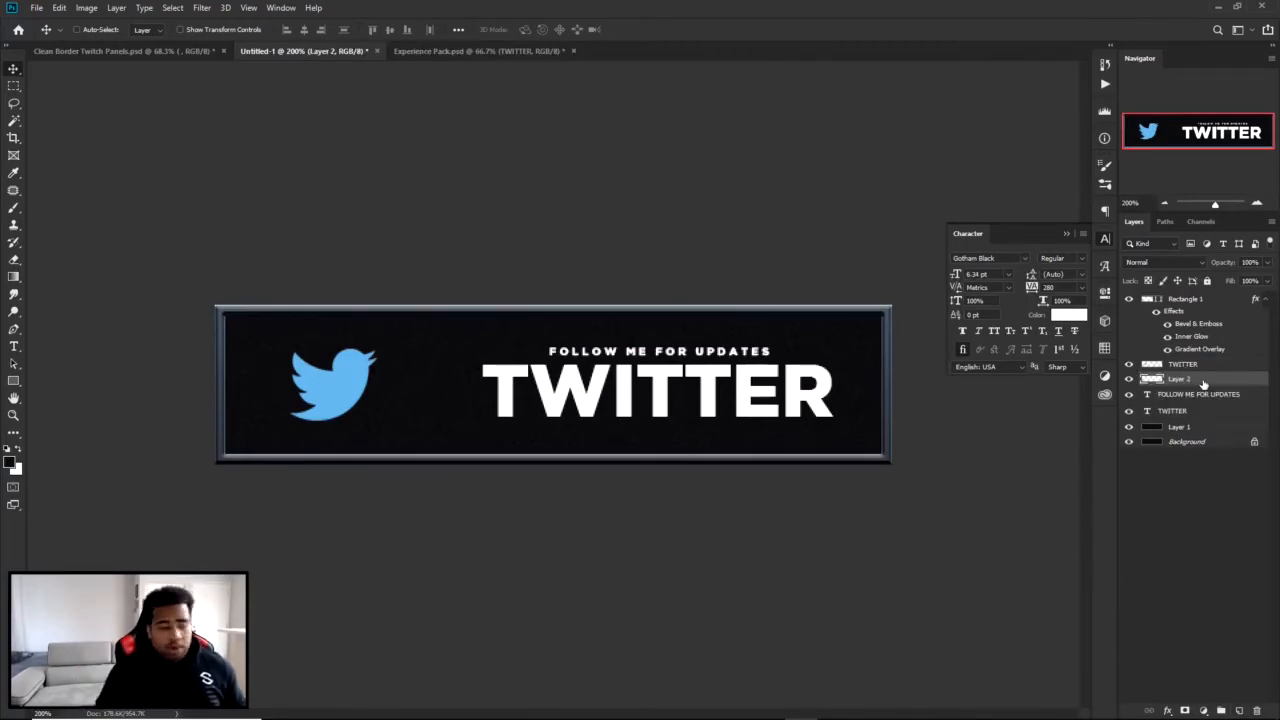
pyautogui.moveTo(14, 86); pyautogui.dragTo(76, 93)
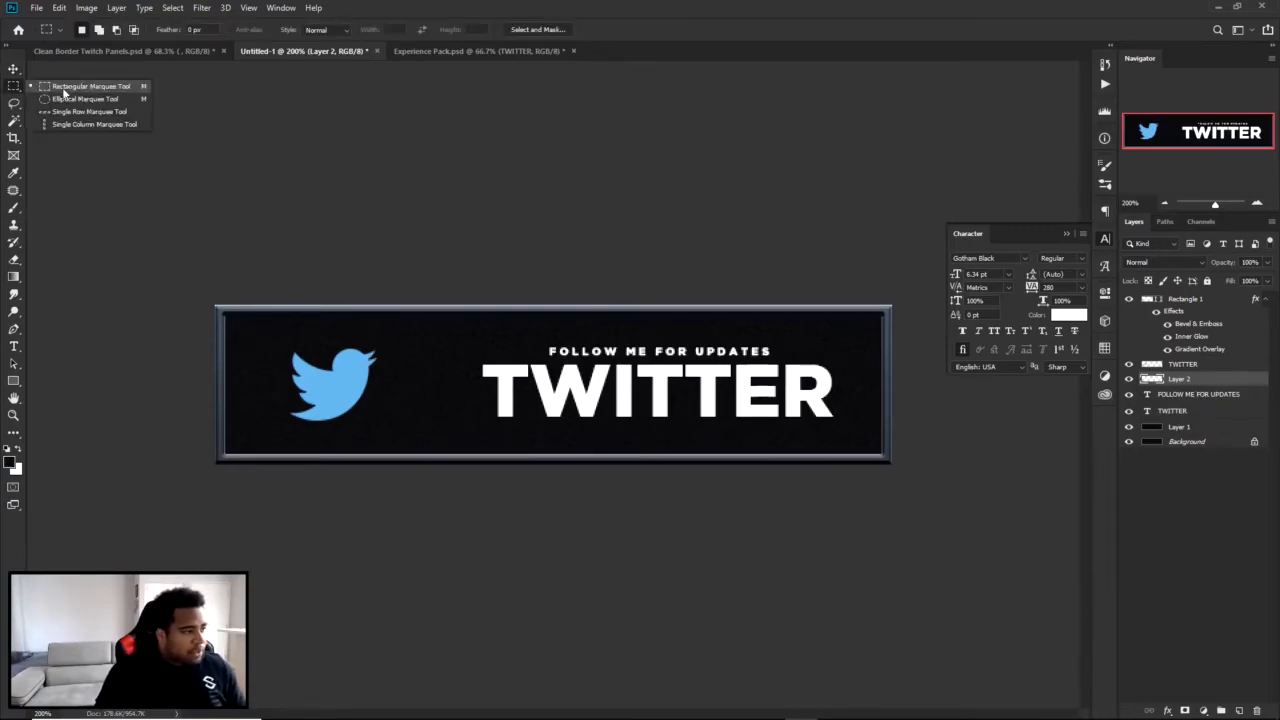
pyautogui.moveTo(215, 305); pyautogui.dragTo(434, 494)
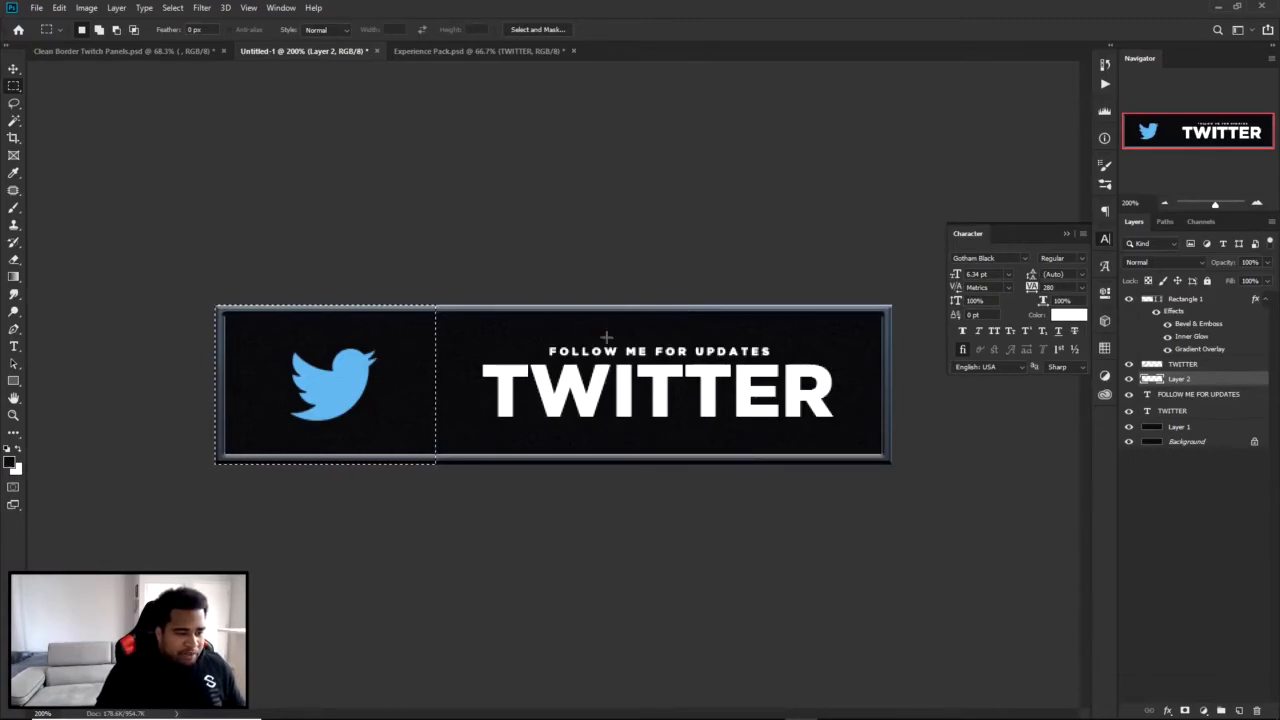
# Fill the rectangular selection behind the bird with solid black (#000000) and deselect it.
pyautogui.rightClick(402, 334)
pyautogui.click(440, 503)
pyautogui.click(630, 205)
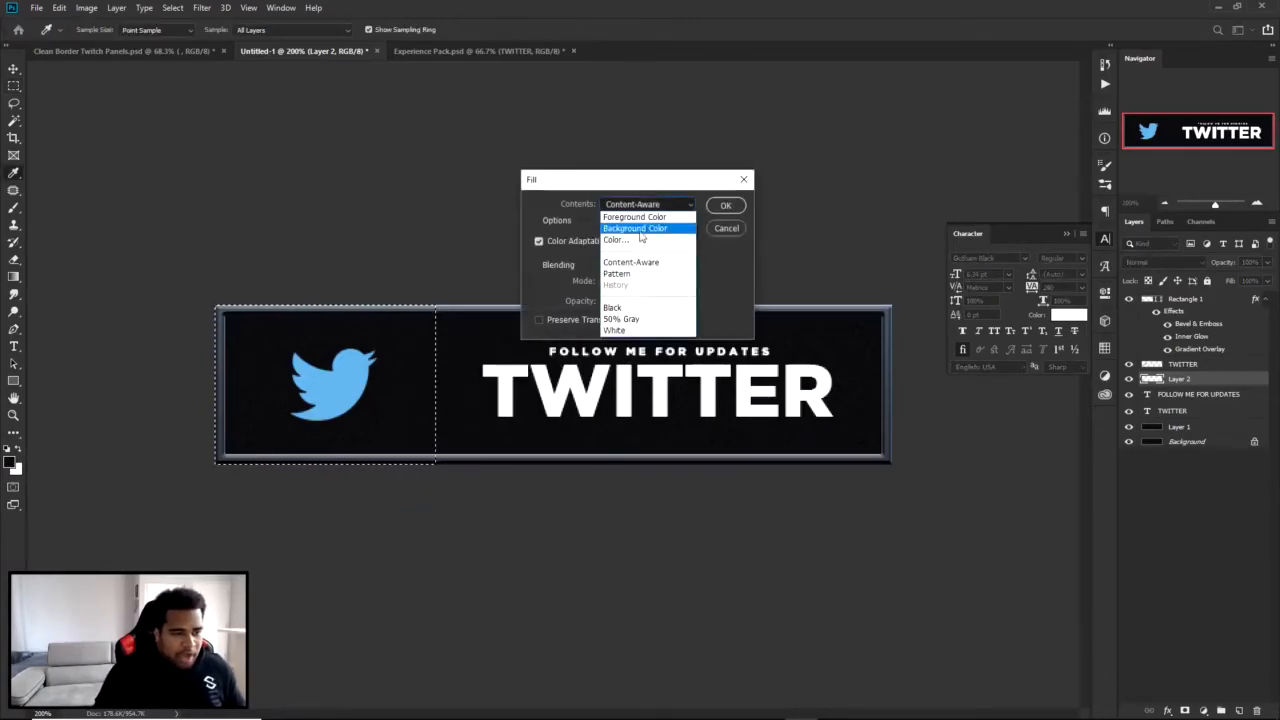
pyautogui.click(620, 240)
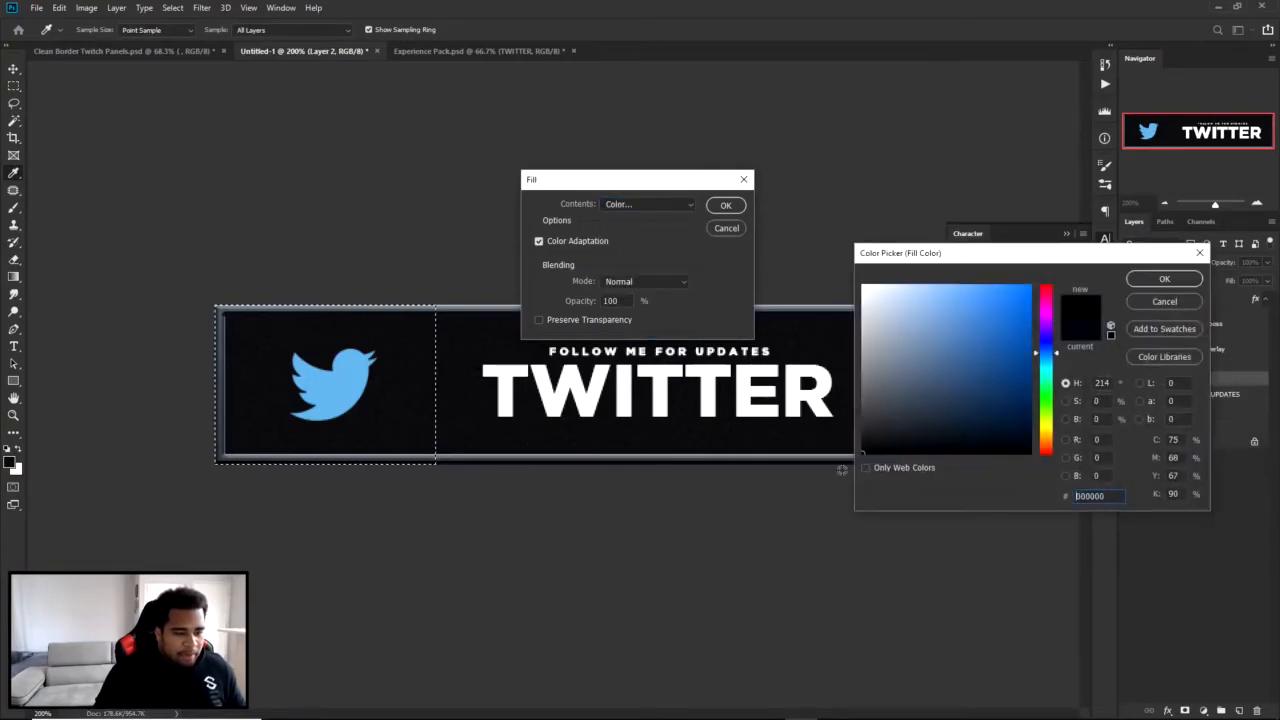
pyautogui.click(1164, 279)
pyautogui.click(726, 205)
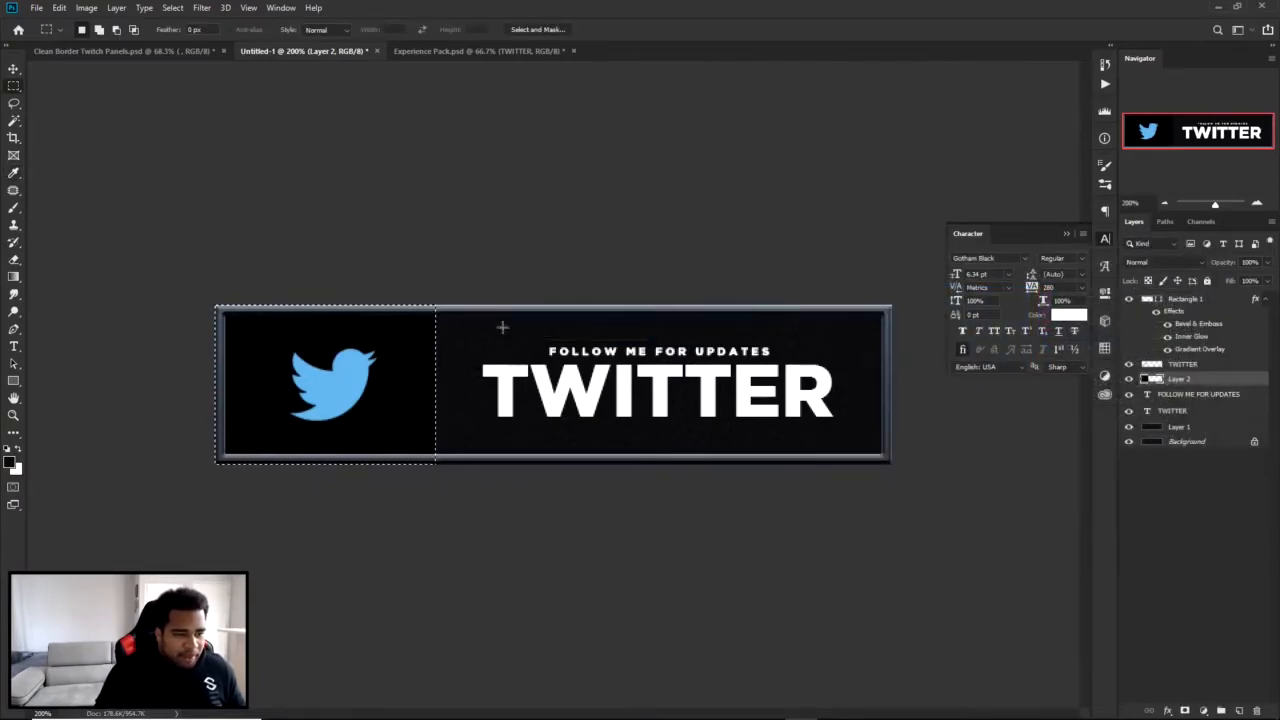
pyautogui.rightClick(629, 332)
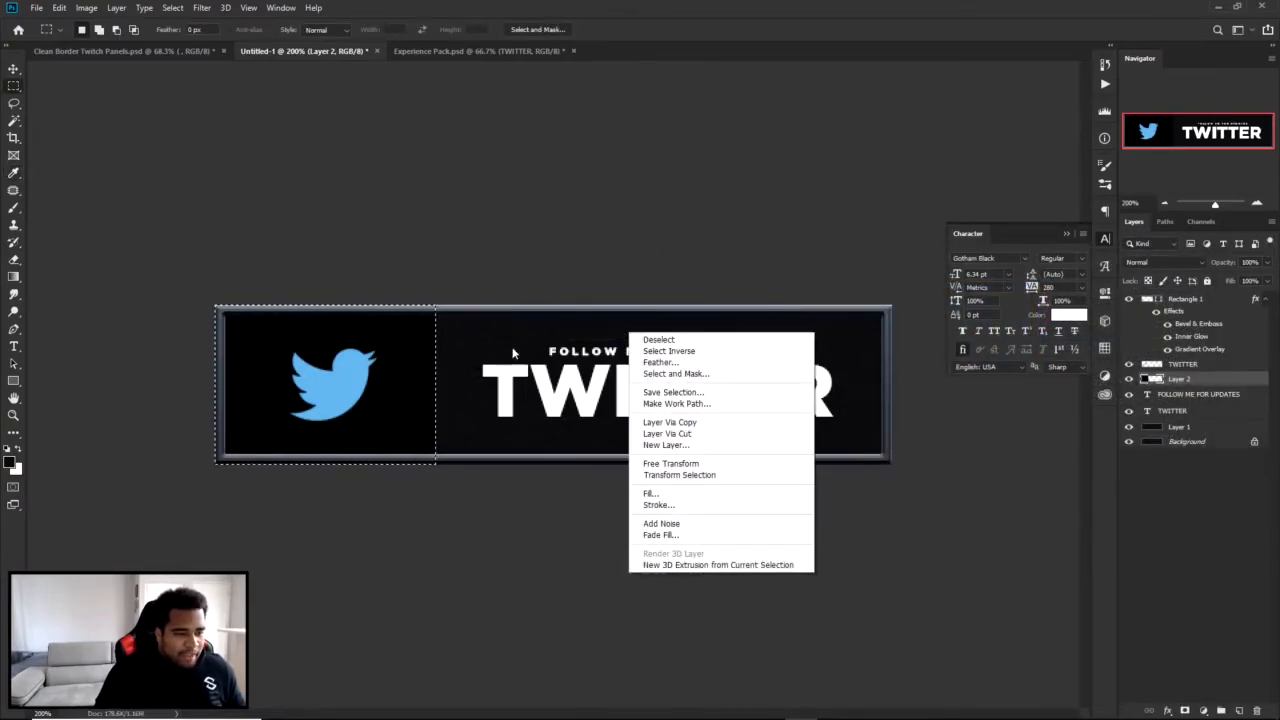
pyautogui.click(664, 340)
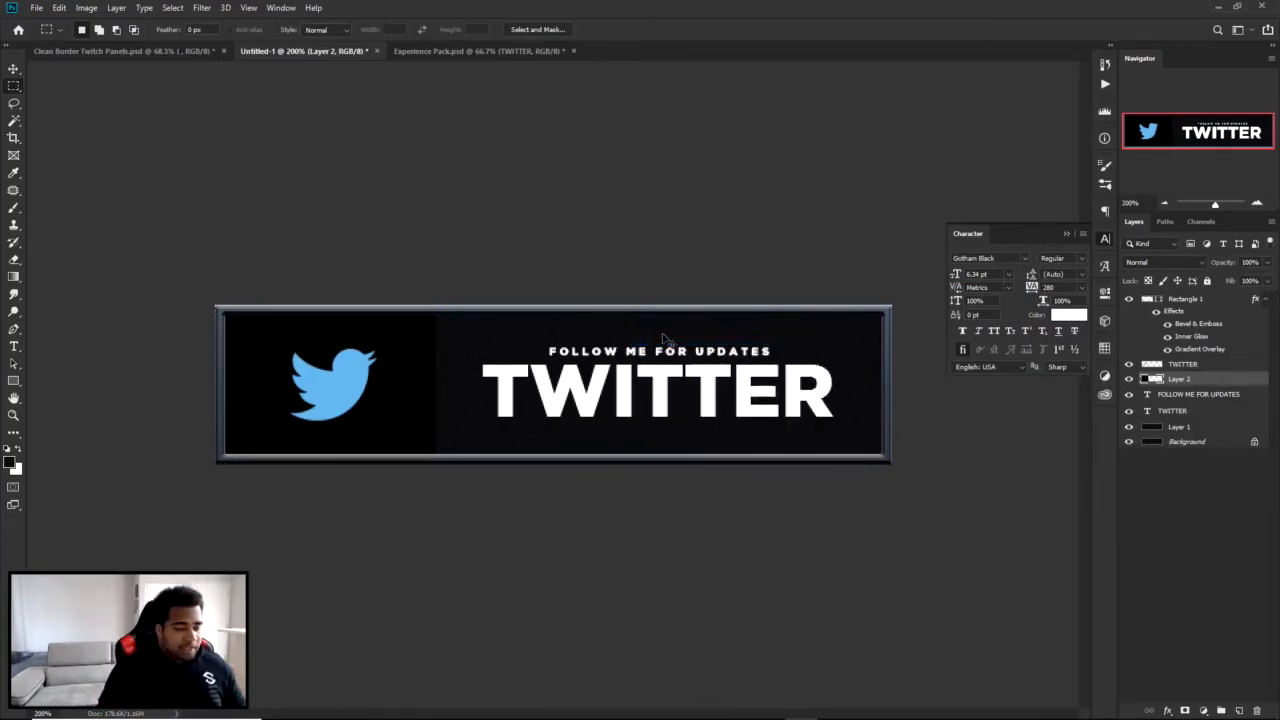
# Set the black box layer's opacity to 95% and rename the layer "sOCIAL BOX".
pyautogui.press('v')
pyautogui.click(1252, 262)
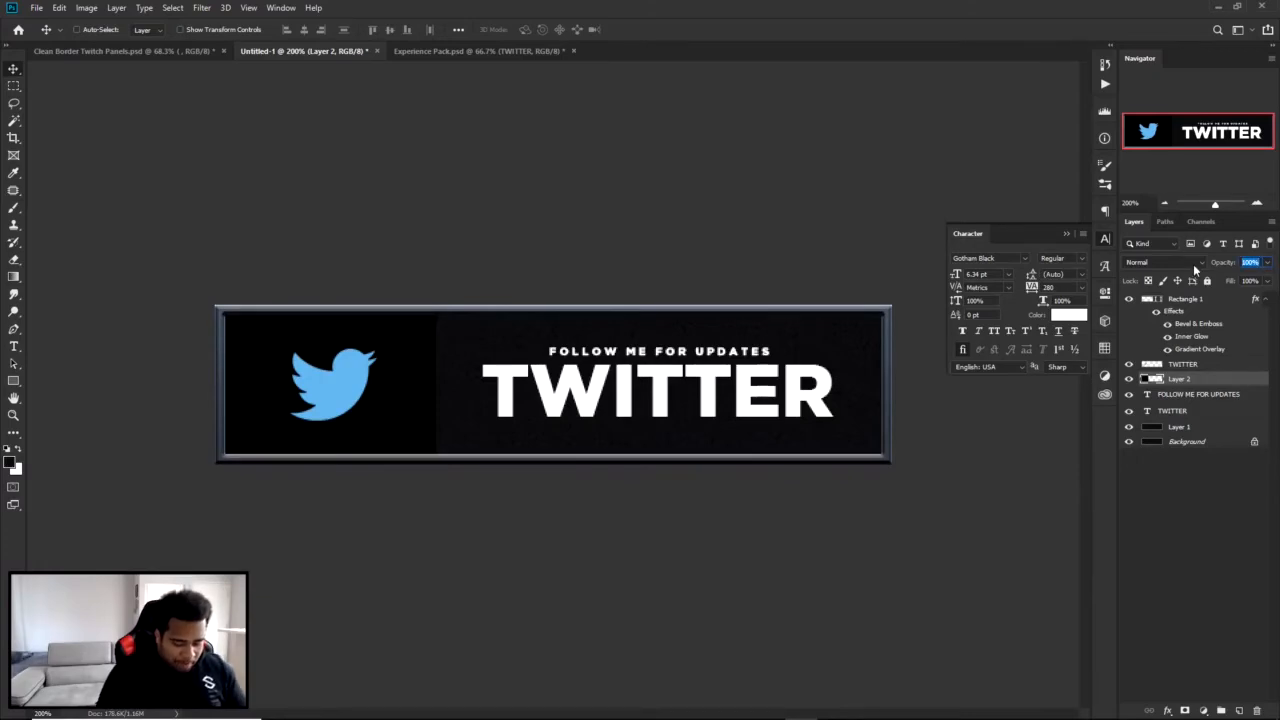
pyautogui.write('95')
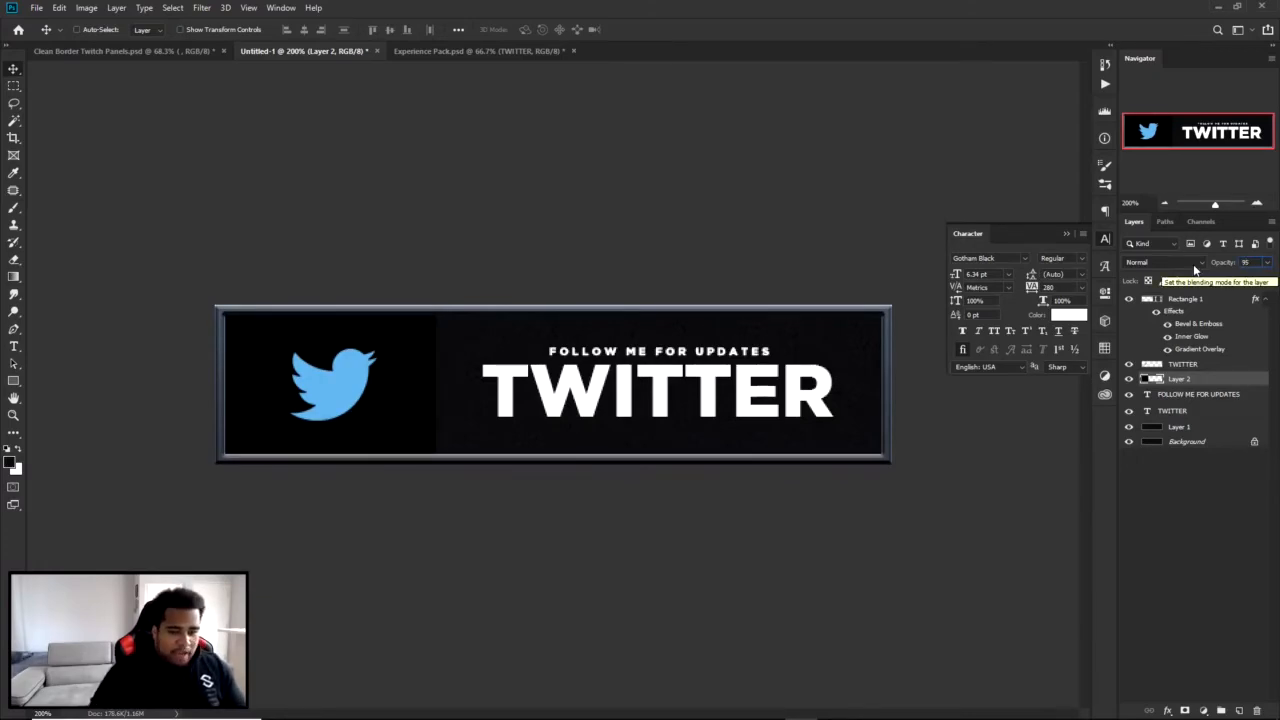
pyautogui.press('Return')
pyautogui.click(1105, 242)
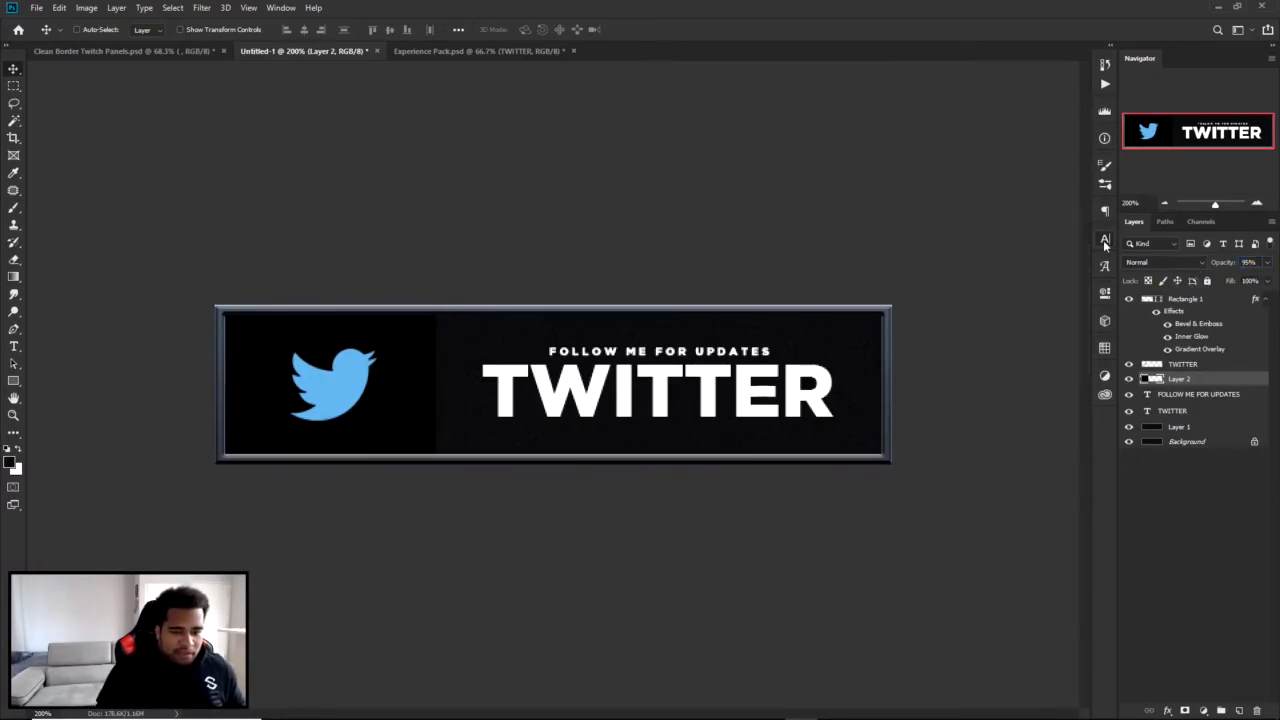
pyautogui.doubleClick(1176, 379)
pyautogui.write('SOCIAL BOX')
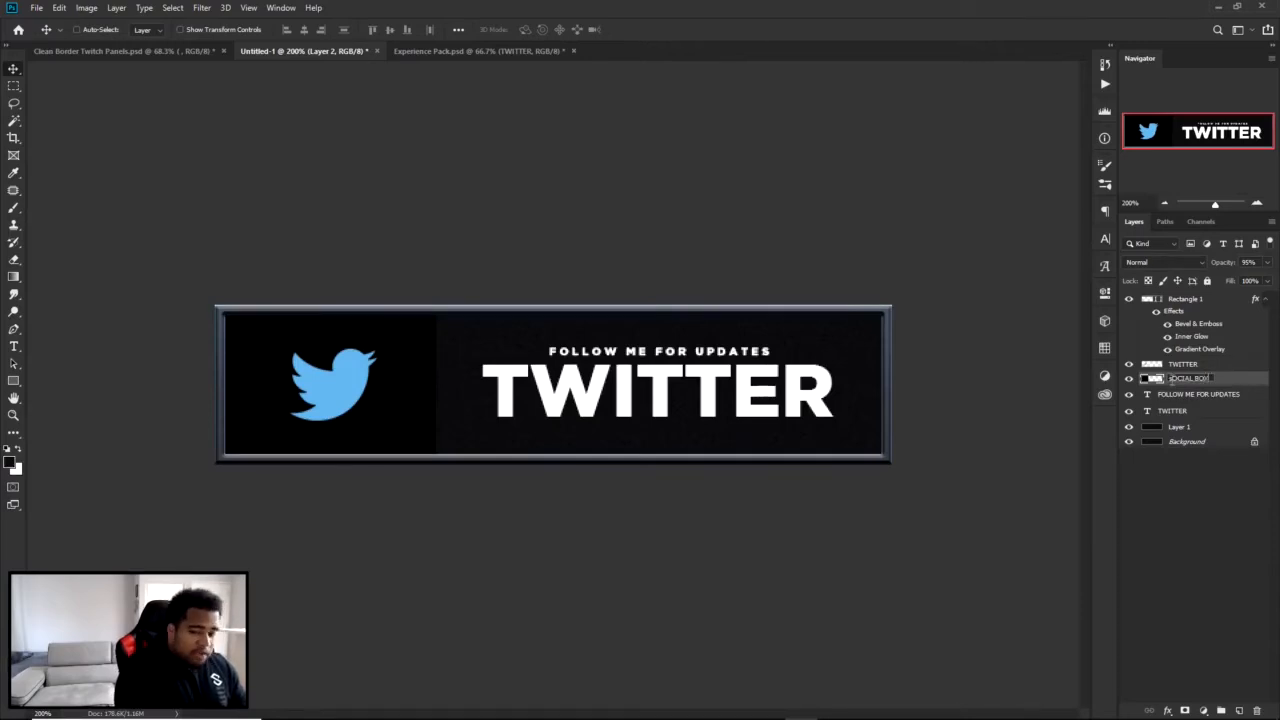
pyautogui.press('Return')
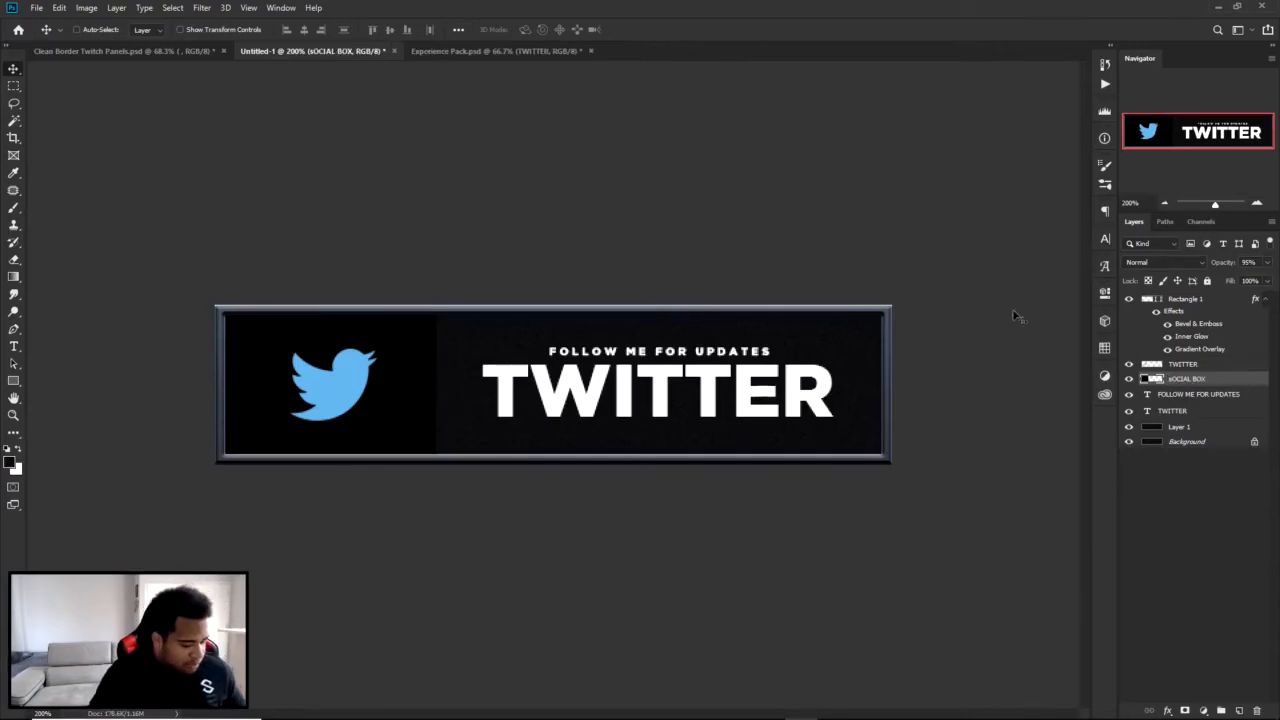
# Nudge both text layers slightly right and the bird logo slightly left to balance them within their sections.
pyautogui.keyDown('ctrl'); pyautogui.click(671, 378); pyautogui.keyUp('ctrl')
pyautogui.keyDown('ctrl'); pyautogui.keyDown('shift'); pyautogui.click(657, 354); pyautogui.keyUp('shift'); pyautogui.keyUp('ctrl')
pyautogui.moveTo(656, 354); pyautogui.dragTo(664, 354)
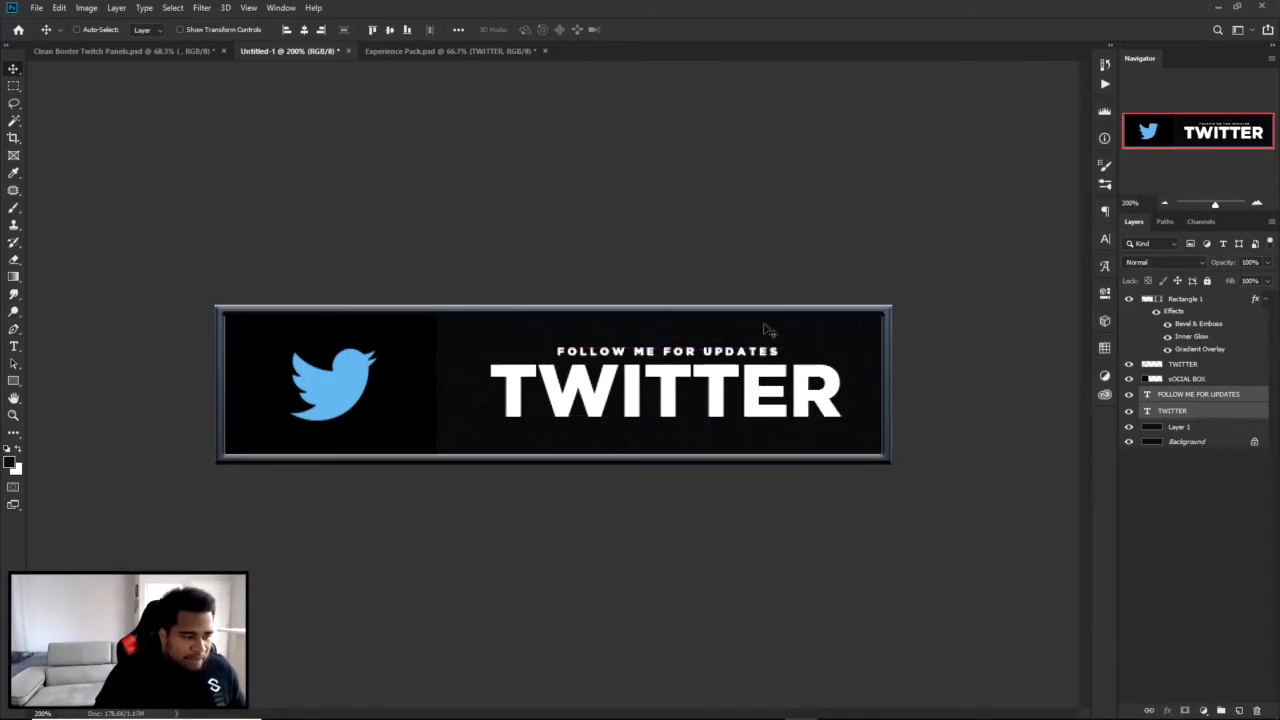
pyautogui.keyDown('ctrl'); pyautogui.click(335, 398); pyautogui.keyUp('ctrl')
pyautogui.moveTo(329, 390); pyautogui.dragTo(328, 393)
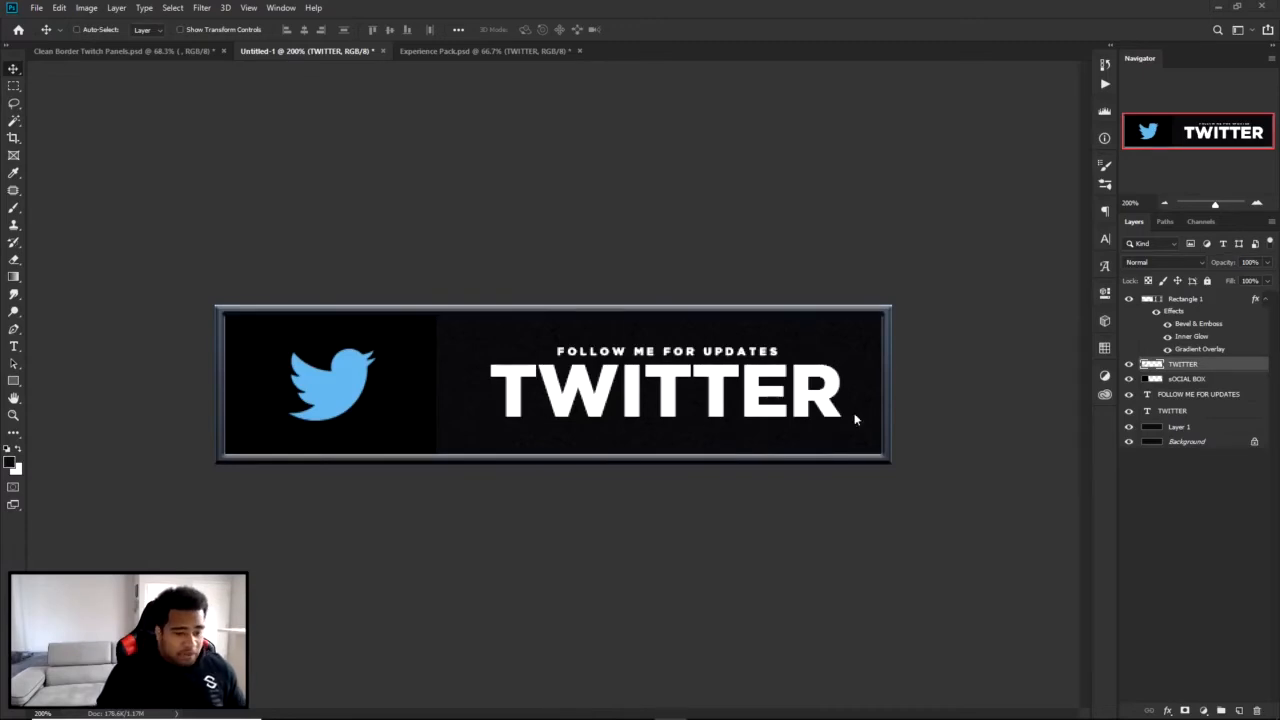
# Delete the noise-textured Layer 1 and paste the copied game artwork in its place beneath the text.
pyautogui.click(1192, 427)
pyautogui.press('Delete')
pyautogui.hotkey('ctrl', 'v')
# Scale the pasted artwork down and position it so the game characters sit behind the "TWITTER" text.
pyautogui.hotkey('ctrl', 't')
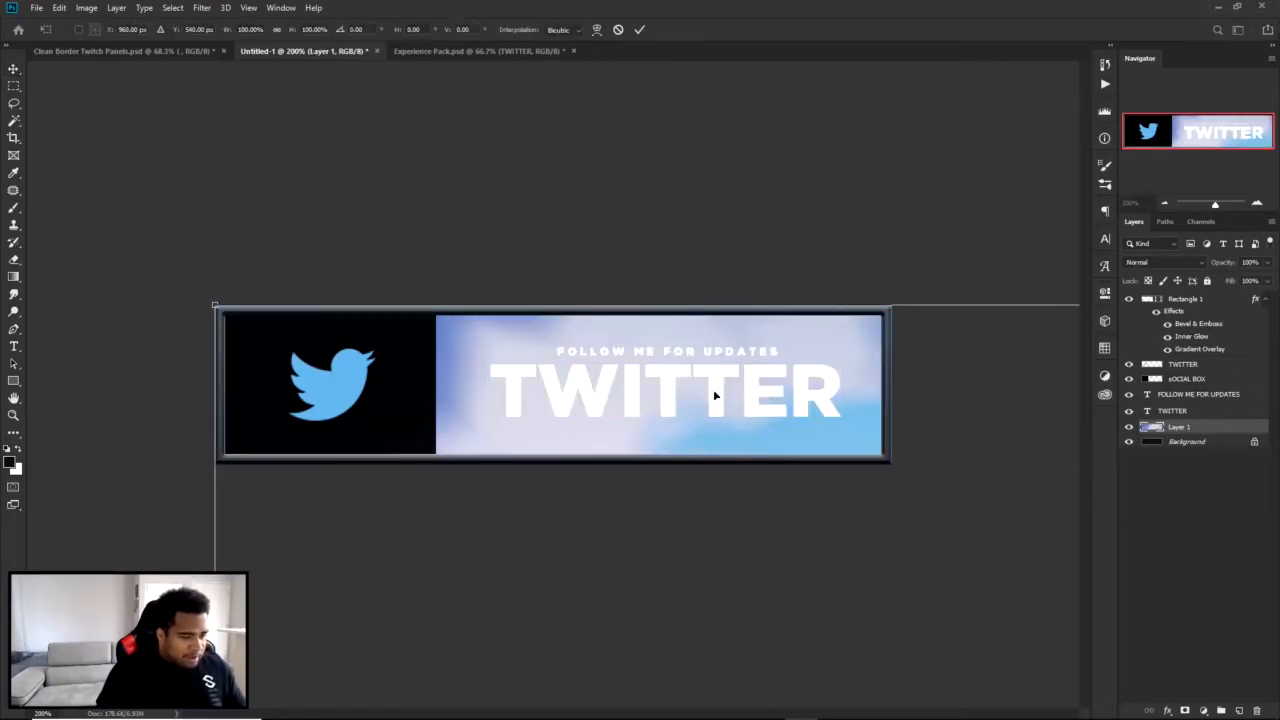
pyautogui.hotkey('ctrl', '-')
pyautogui.hotkey('ctrl', '-')
pyautogui.moveTo(440, 357); pyautogui.dragTo(473, 317)
pyautogui.press('Return')
pyautogui.hotkey('ctrl', '+')
pyautogui.hotkey('ctrl', '+')
pyautogui.moveTo(760, 380); pyautogui.dragTo(815, 366)
pyautogui.moveTo(692, 361)
pyautogui.mouseDown()
pyautogui.moveTo(695, 391)
pyautogui.moveTo(696, 366)
pyautogui.mouseUp()
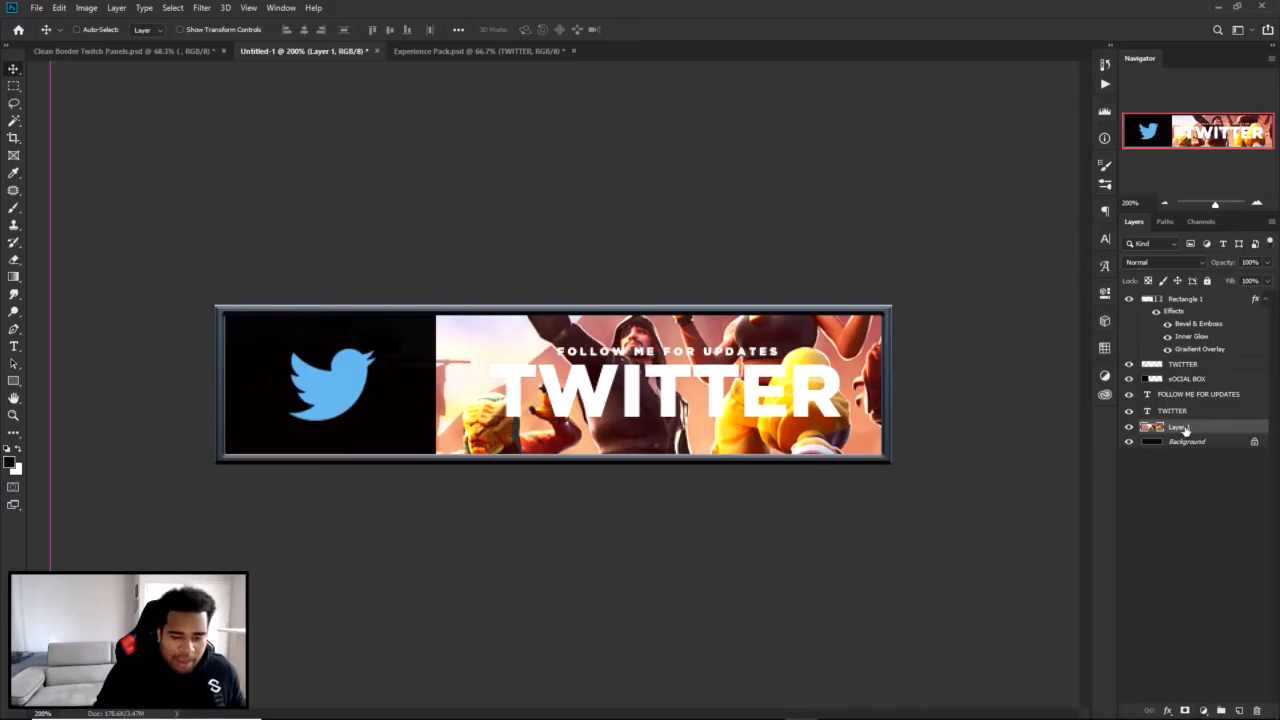
# Add a Gradient Map adjustment above the artwork and apply the black-to-blue preset gradient.
pyautogui.click(1204, 710)
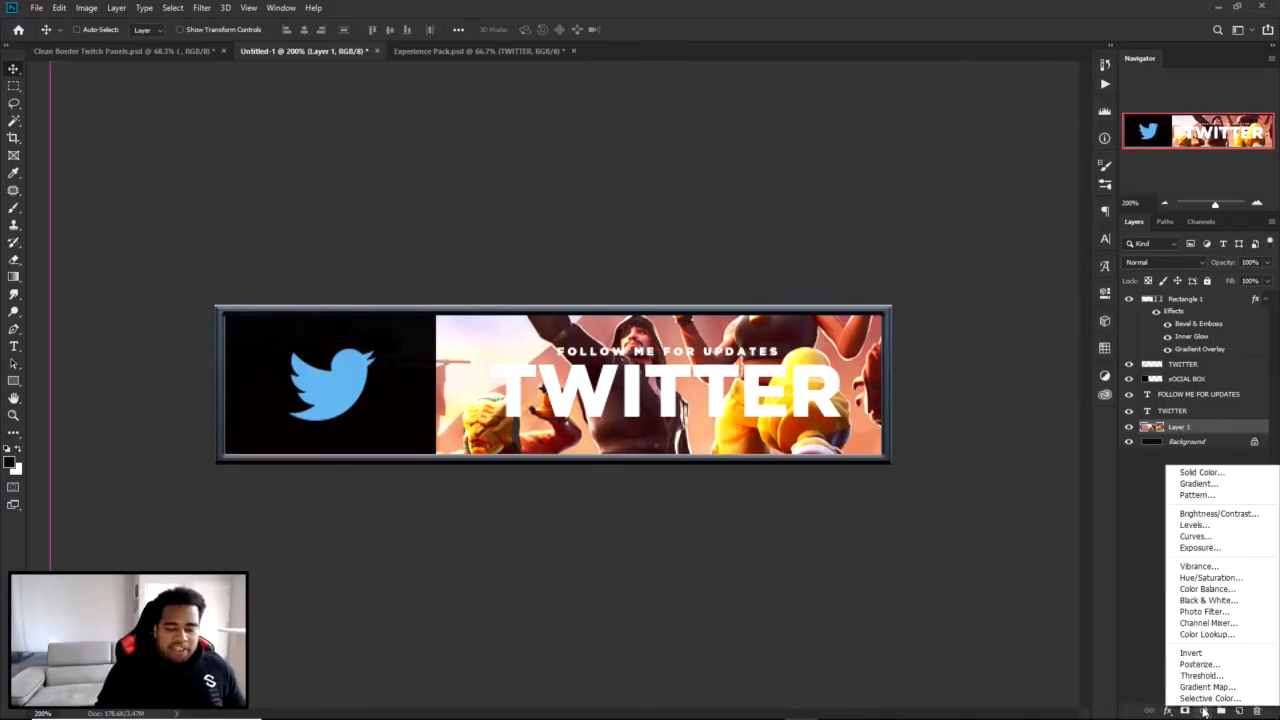
pyautogui.click(1207, 687)
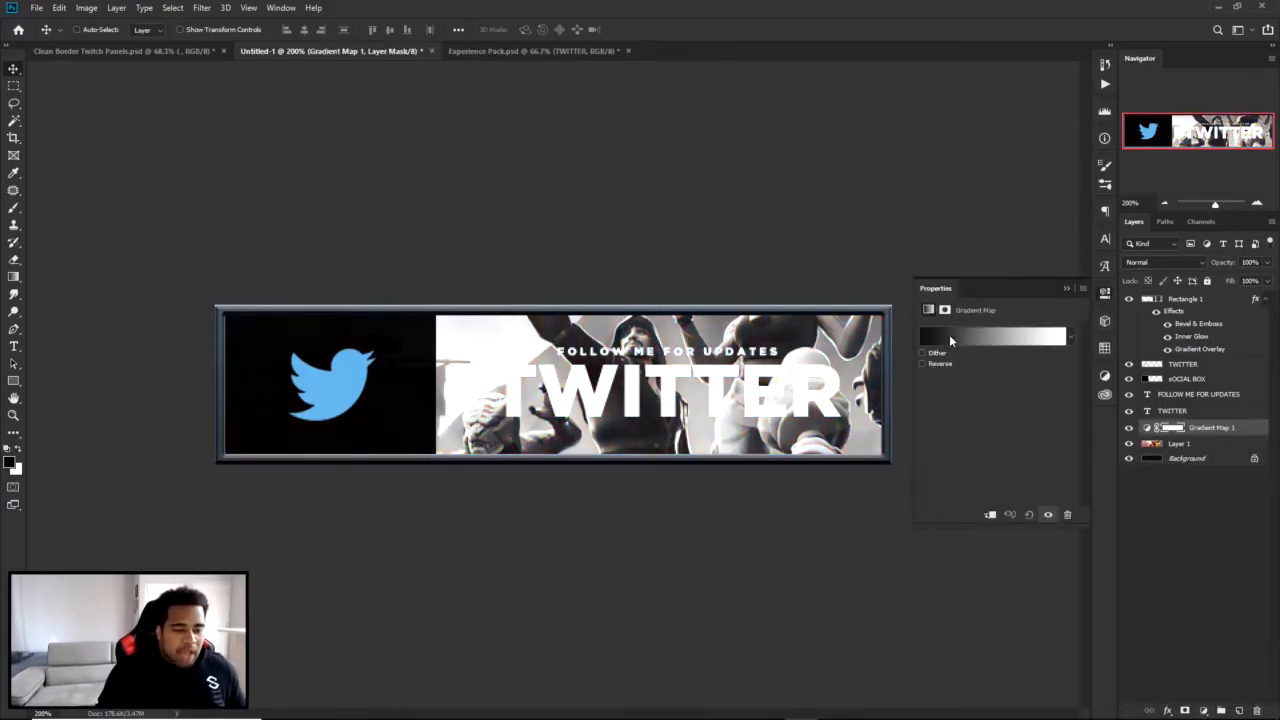
pyautogui.click(949, 341)
pyautogui.moveTo(1066, 212); pyautogui.dragTo(1067, 306)
pyautogui.click(919, 296)
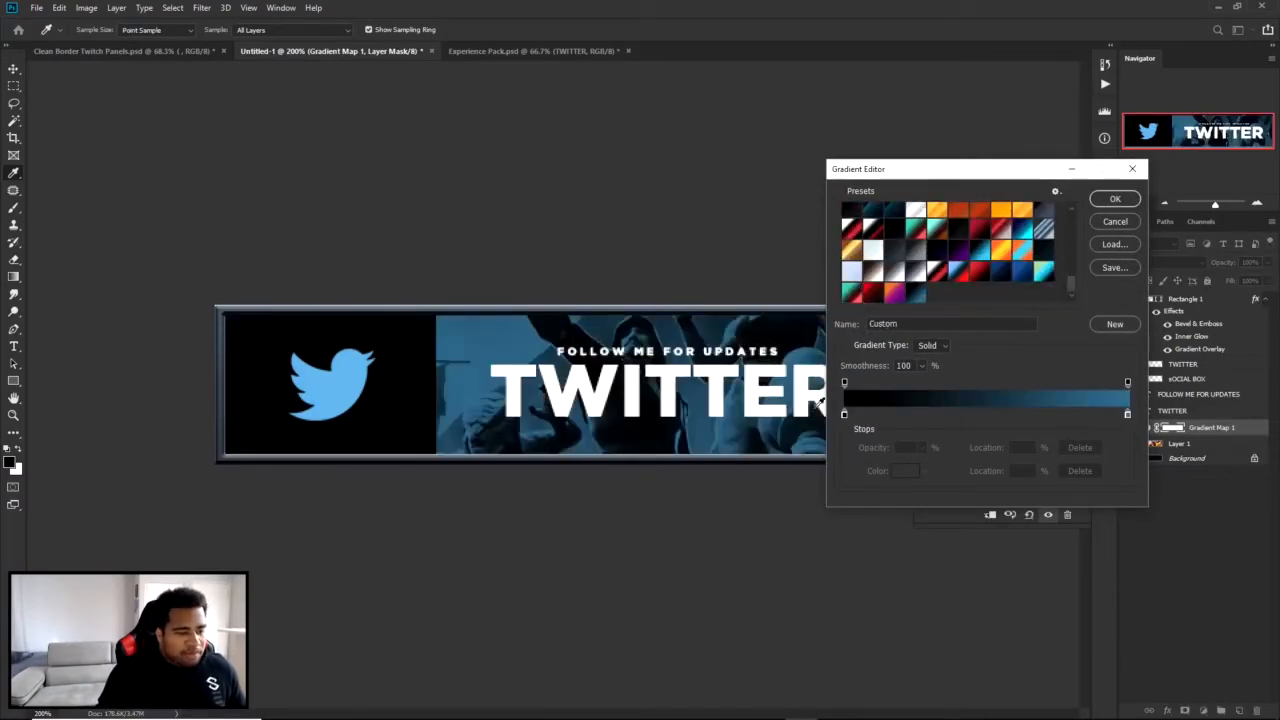
# Move the gradient's color midpoint to 69% and keep its dark stop at black (#000000).
pyautogui.doubleClick(844, 414)
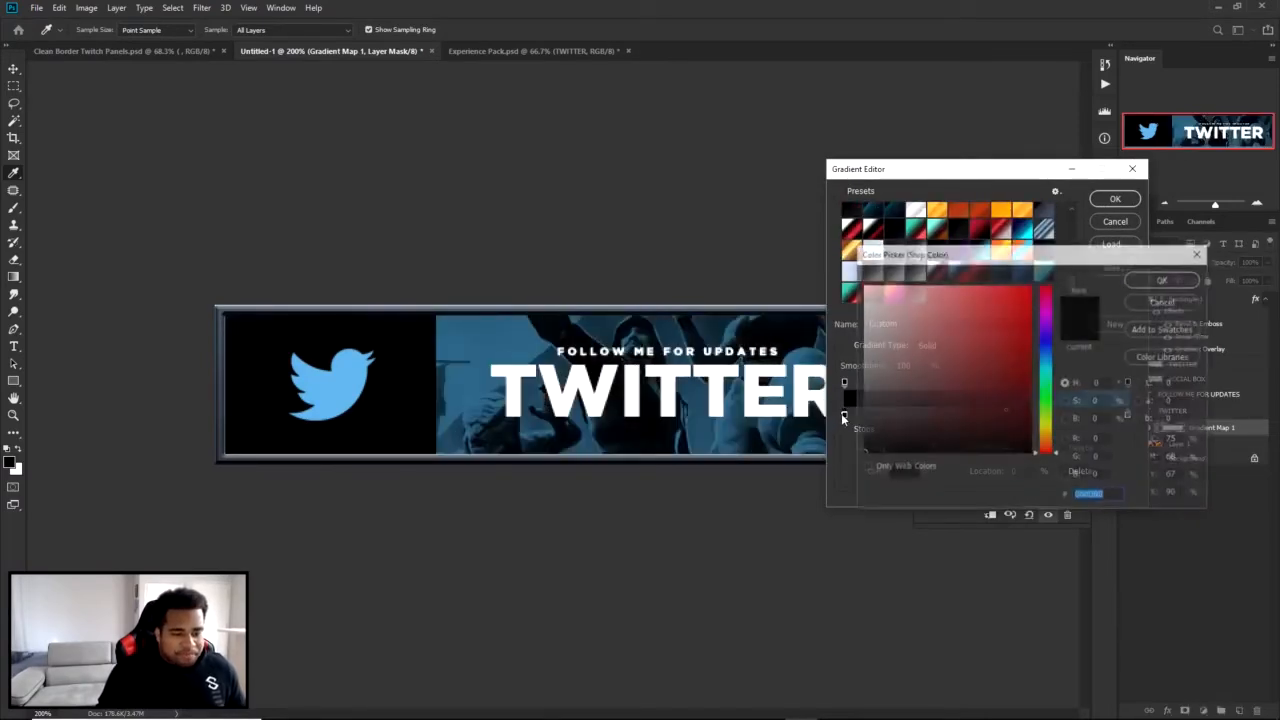
pyautogui.click(1180, 280)
pyautogui.moveTo(1007, 414); pyautogui.dragTo(1041, 413)
pyautogui.hotkey('ctrl', 'z')
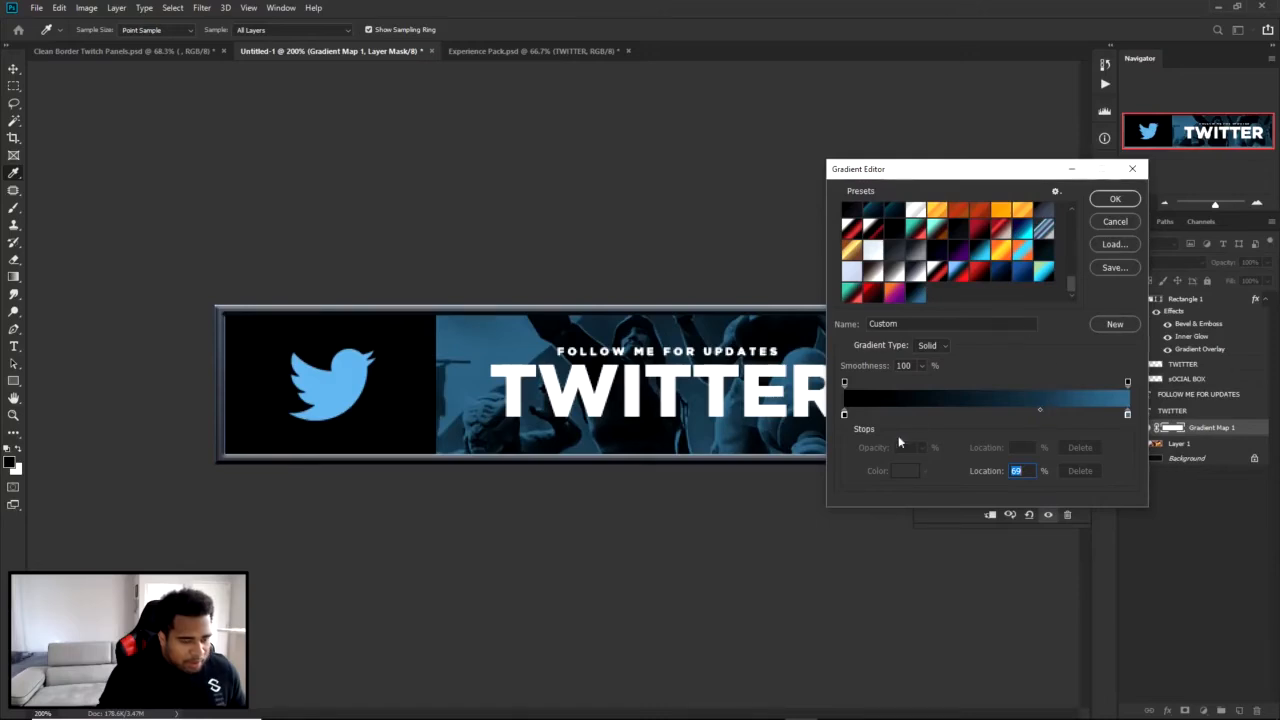
pyautogui.click(843, 417)
pyautogui.hotkey('ctrl', 'z')
pyautogui.click(845, 415)
pyautogui.doubleClick(844, 413)
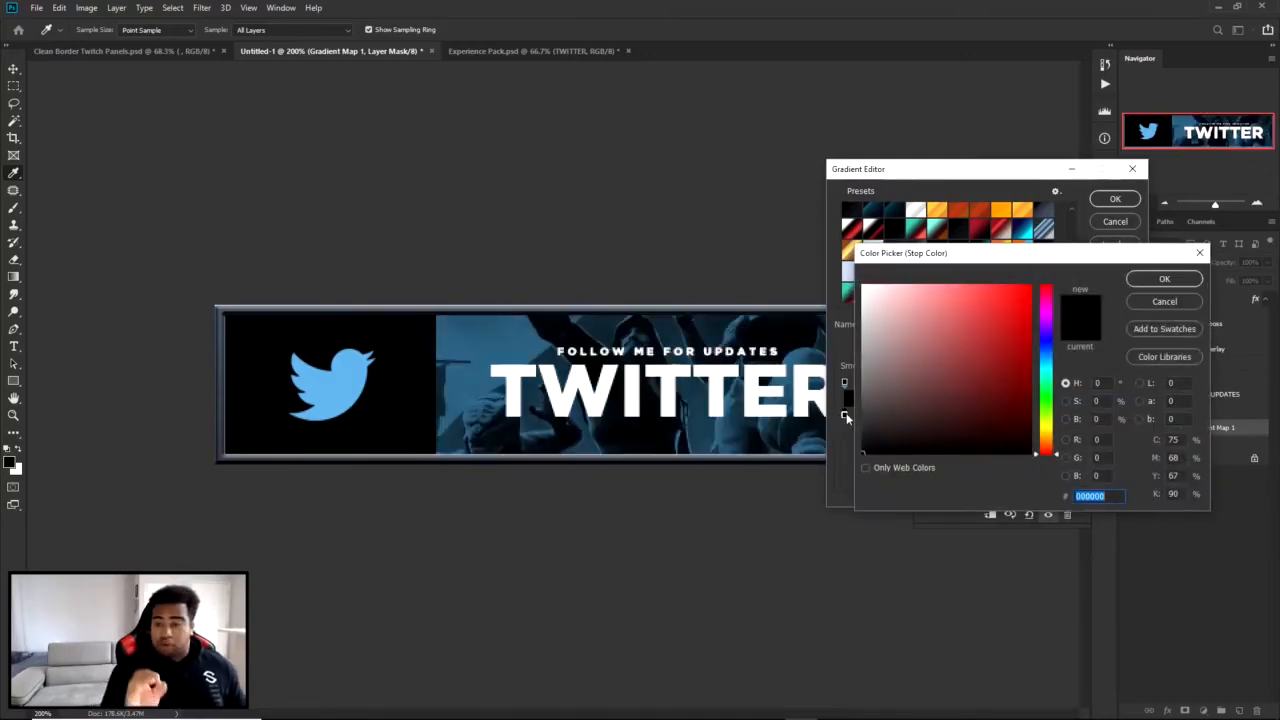
pyautogui.click(1164, 279)
# Set the gradient's blue stop to #3480ac, move the color midpoint to 72% and apply the gradient.
pyautogui.doubleClick(1128, 414)
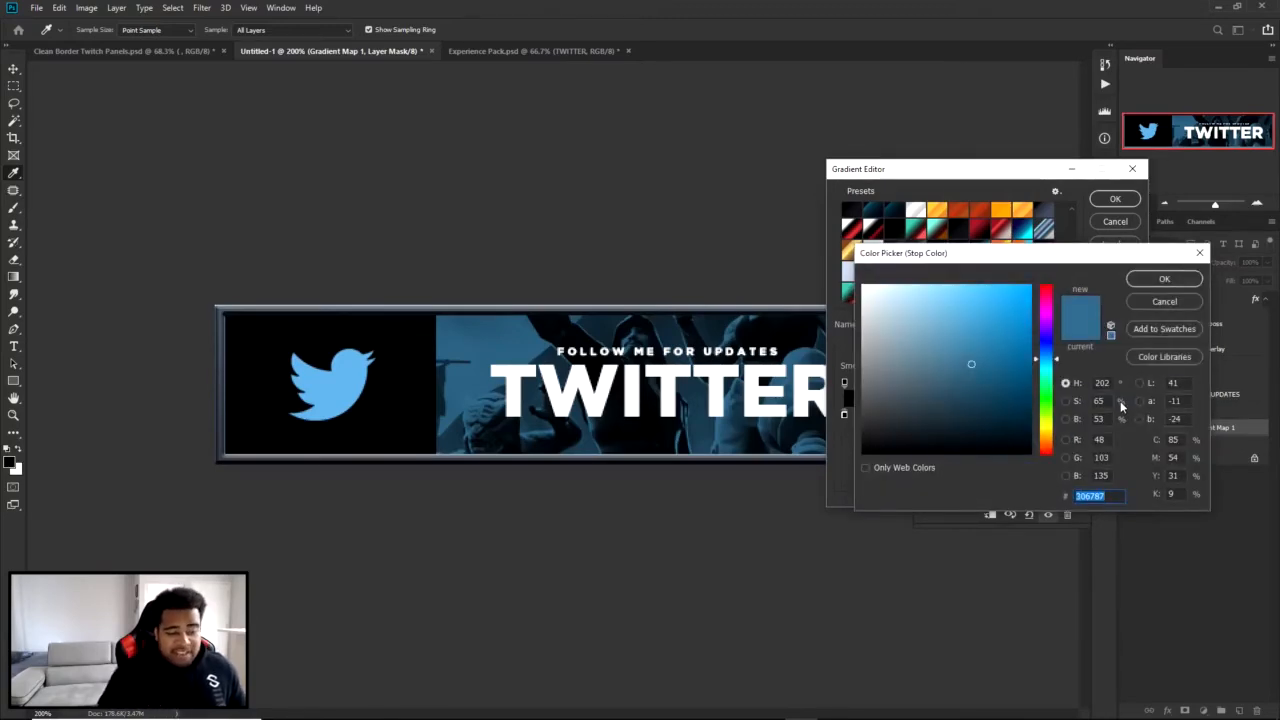
pyautogui.click(995, 325)
pyautogui.moveTo(995, 325)
pyautogui.mouseDown()
pyautogui.moveTo(973, 317)
pyautogui.moveTo(980, 339)
pyautogui.mouseUp()
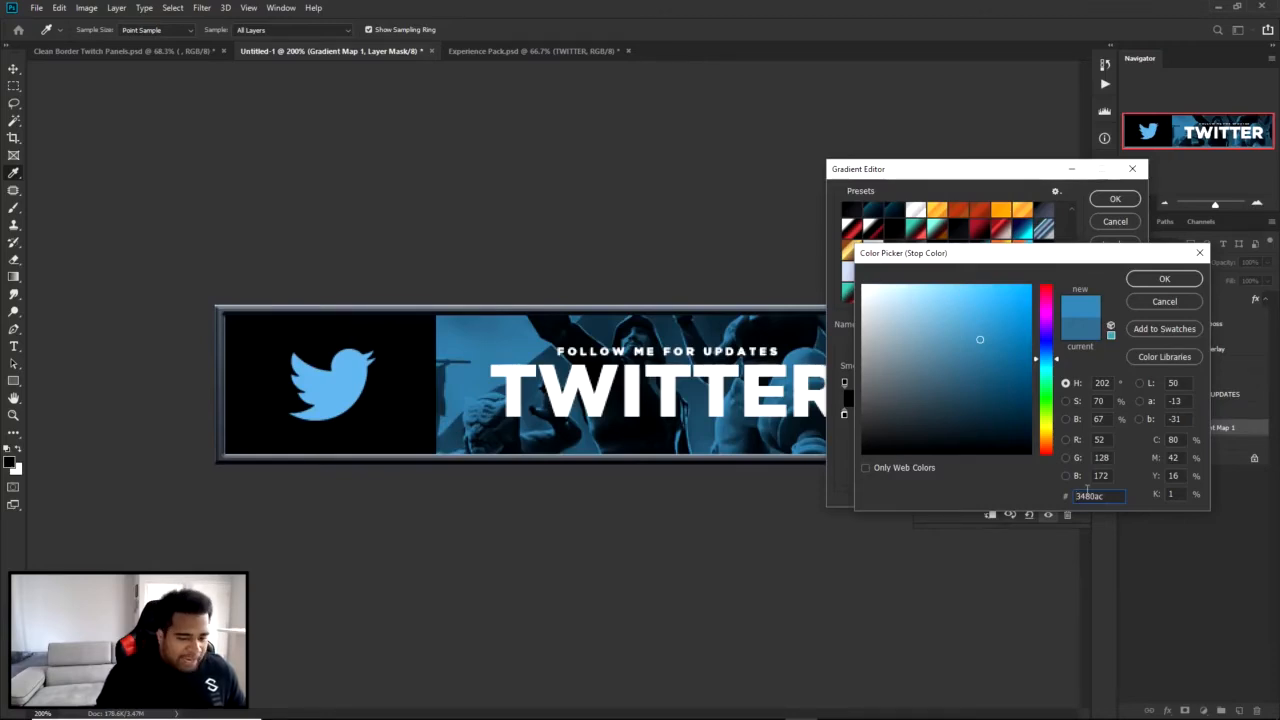
pyautogui.click(1164, 280)
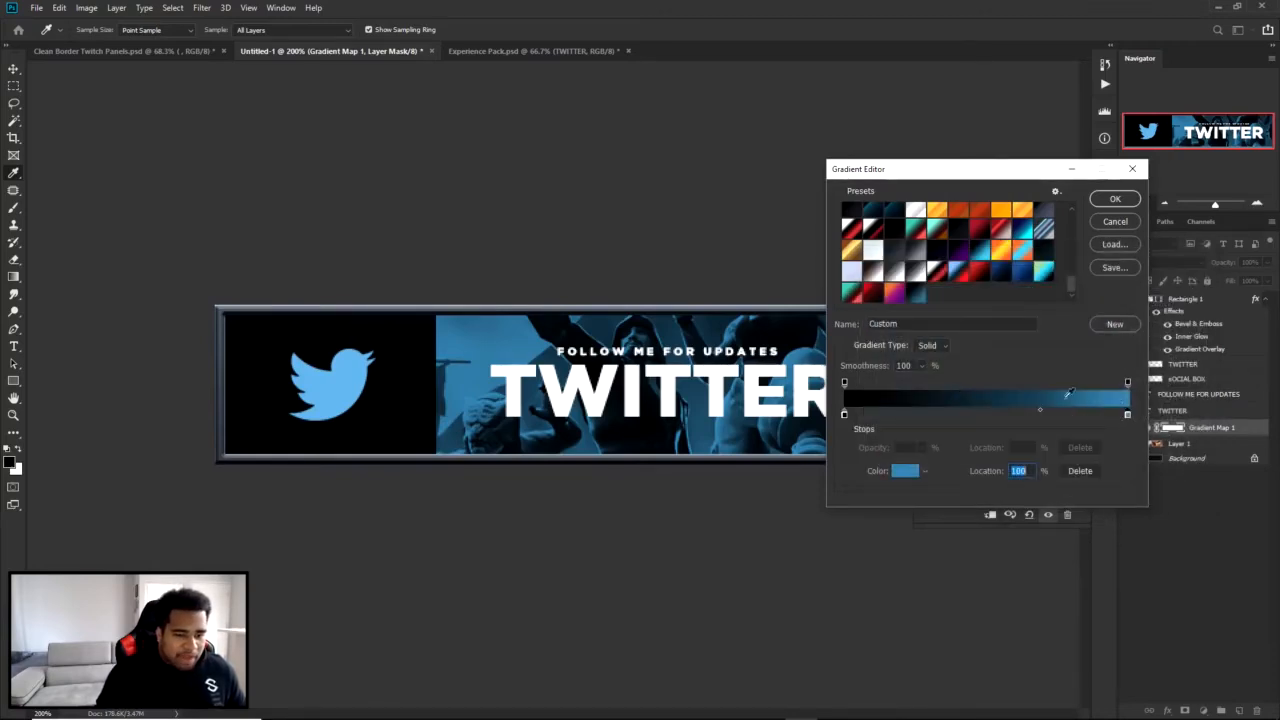
pyautogui.moveTo(1050, 412)
pyautogui.mouseDown()
pyautogui.moveTo(990, 412)
pyautogui.moveTo(1050, 410)
pyautogui.mouseUp()
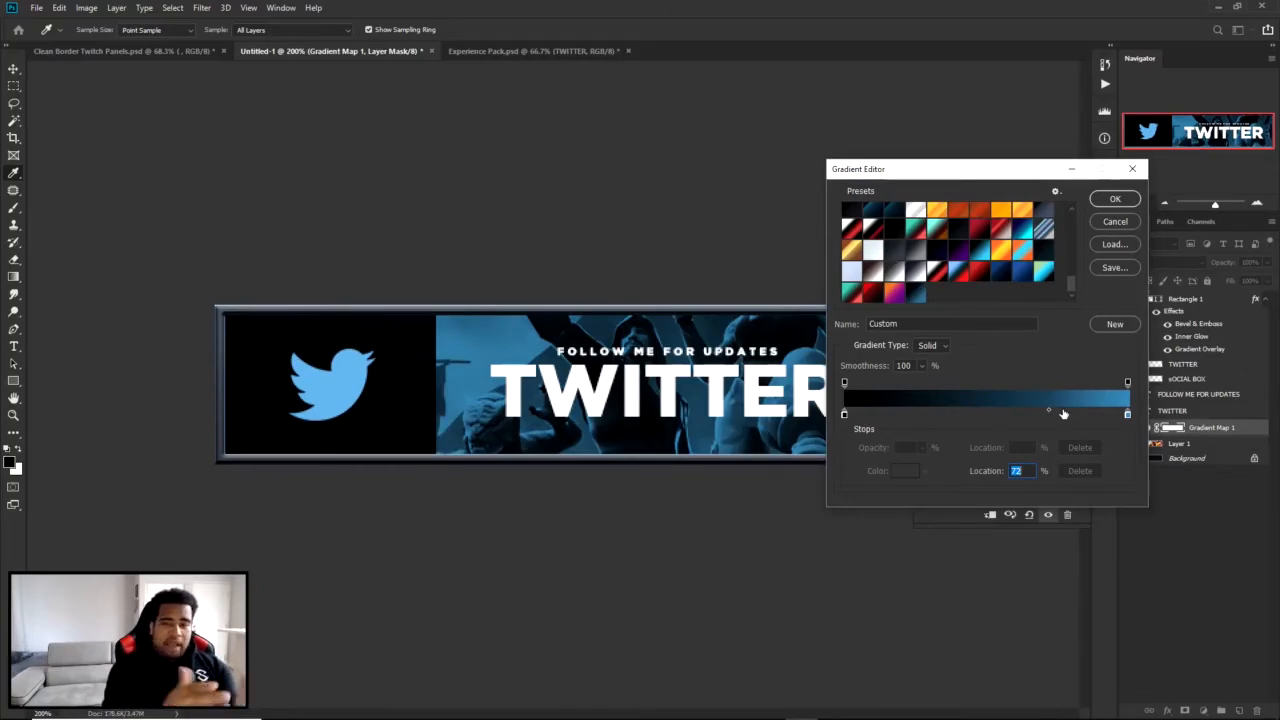
pyautogui.click(1110, 198)
# Try reversing the gradient map's direction and switch the reversal back off.
pyautogui.click(931, 364)
pyautogui.click(931, 364)
pyautogui.click(931, 364)
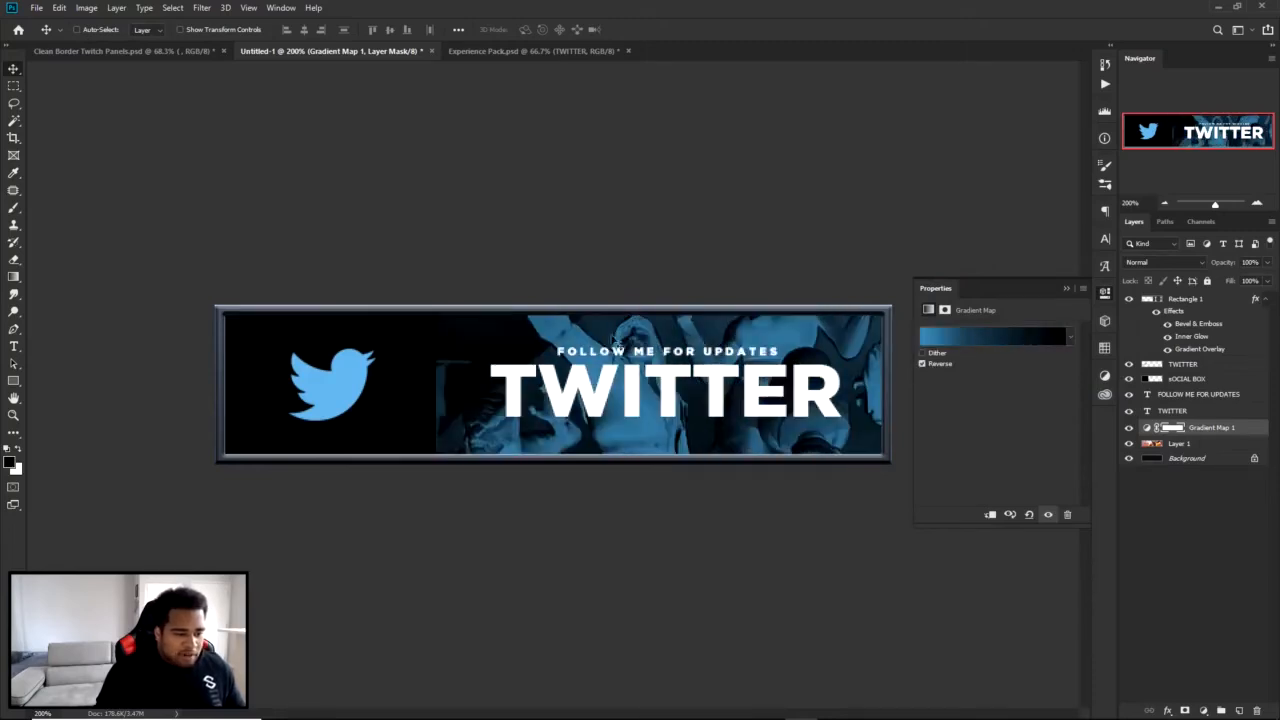
pyautogui.click(938, 364)
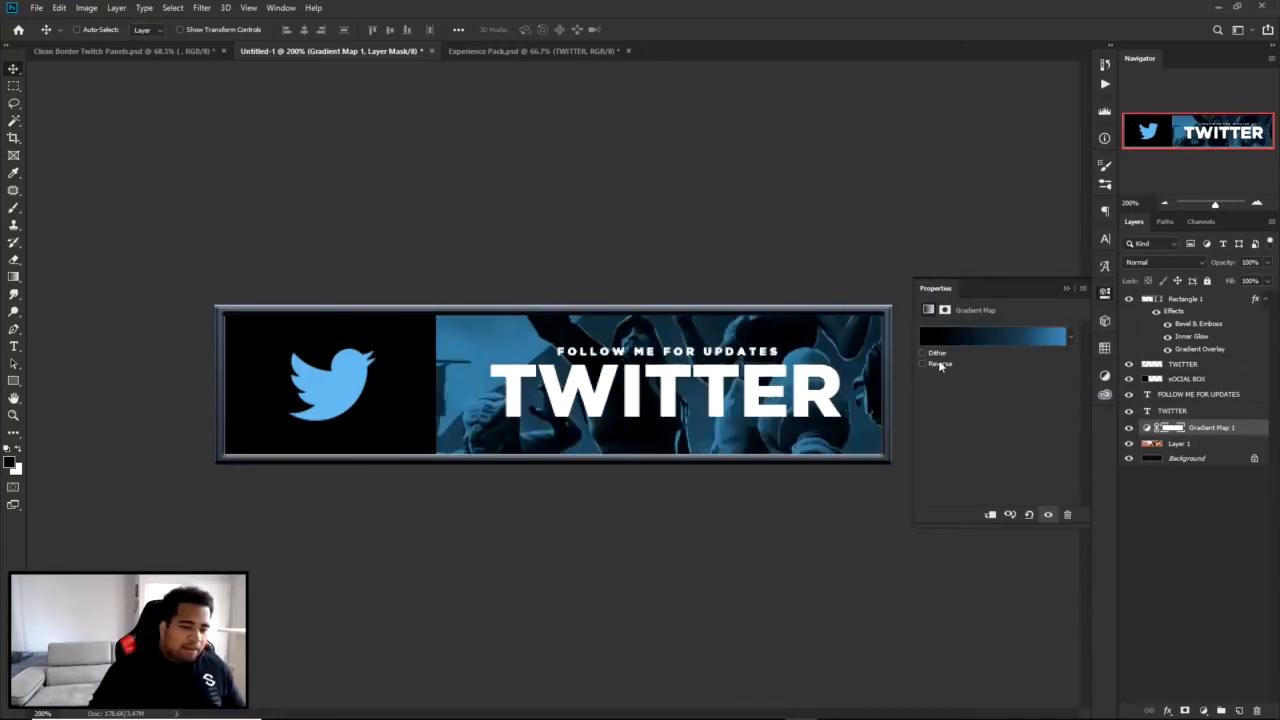
pyautogui.click(1104, 292)
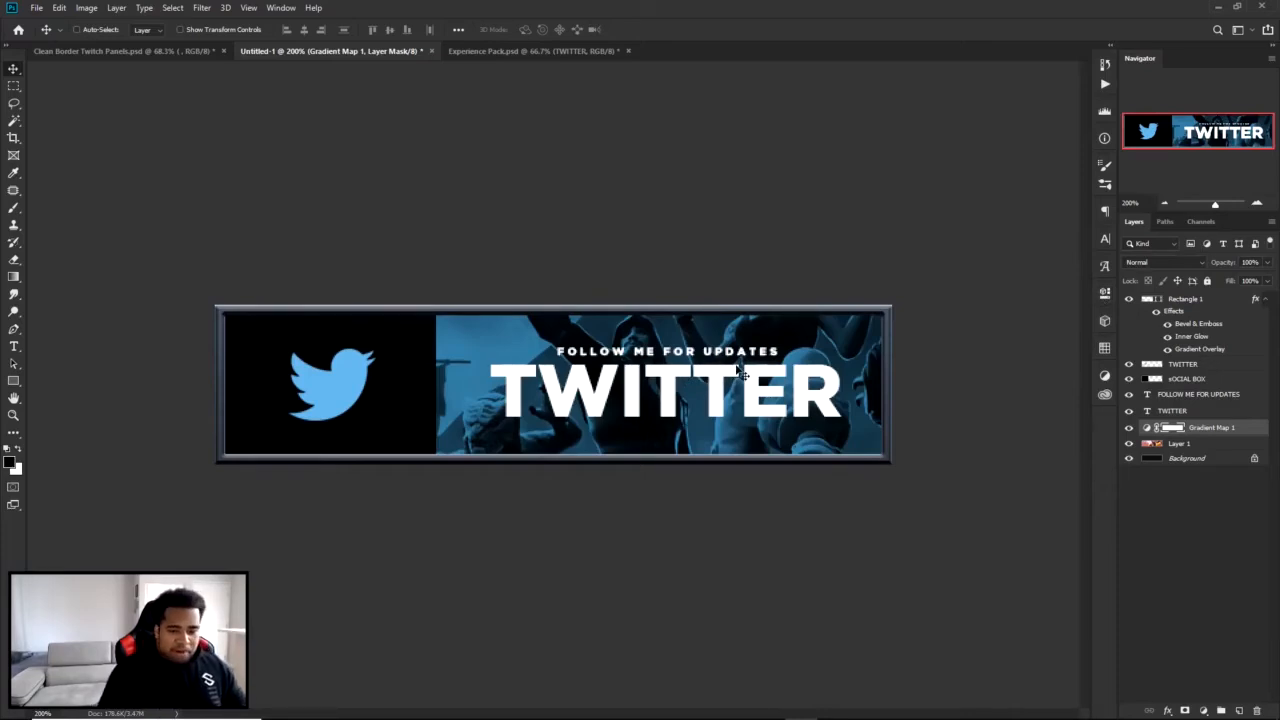
# Add a new layer above the gradient map and make a thin rectangular selection along the panel's whole upper edge.
pyautogui.click(1239, 710)
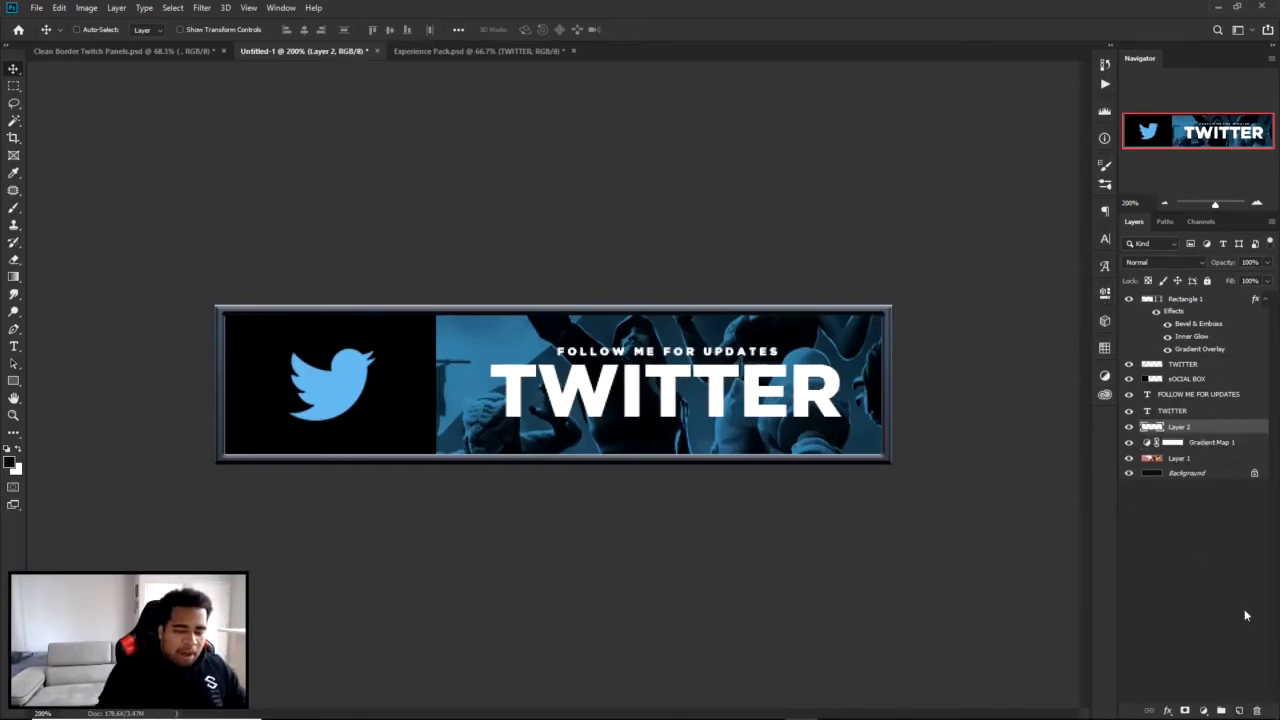
pyautogui.click(14, 86)
pyautogui.moveTo(214, 305); pyautogui.dragTo(923, 317)
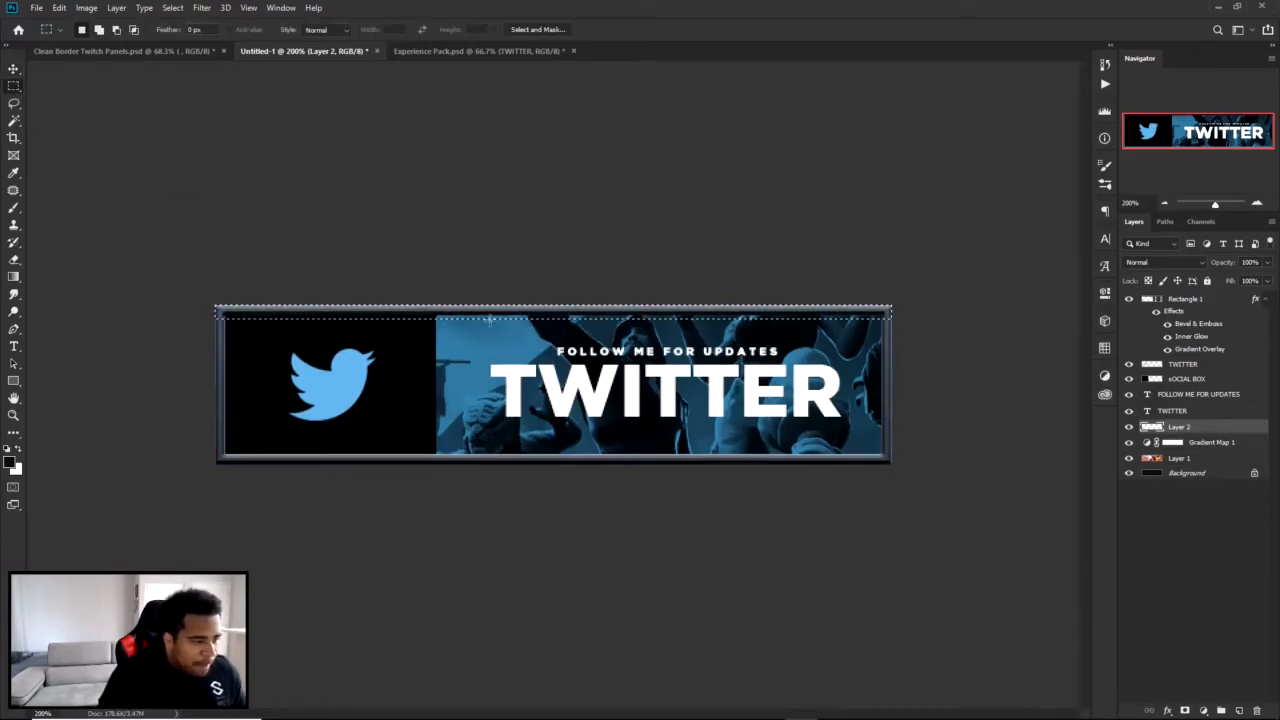
pyautogui.scroll(7, 517, 332)
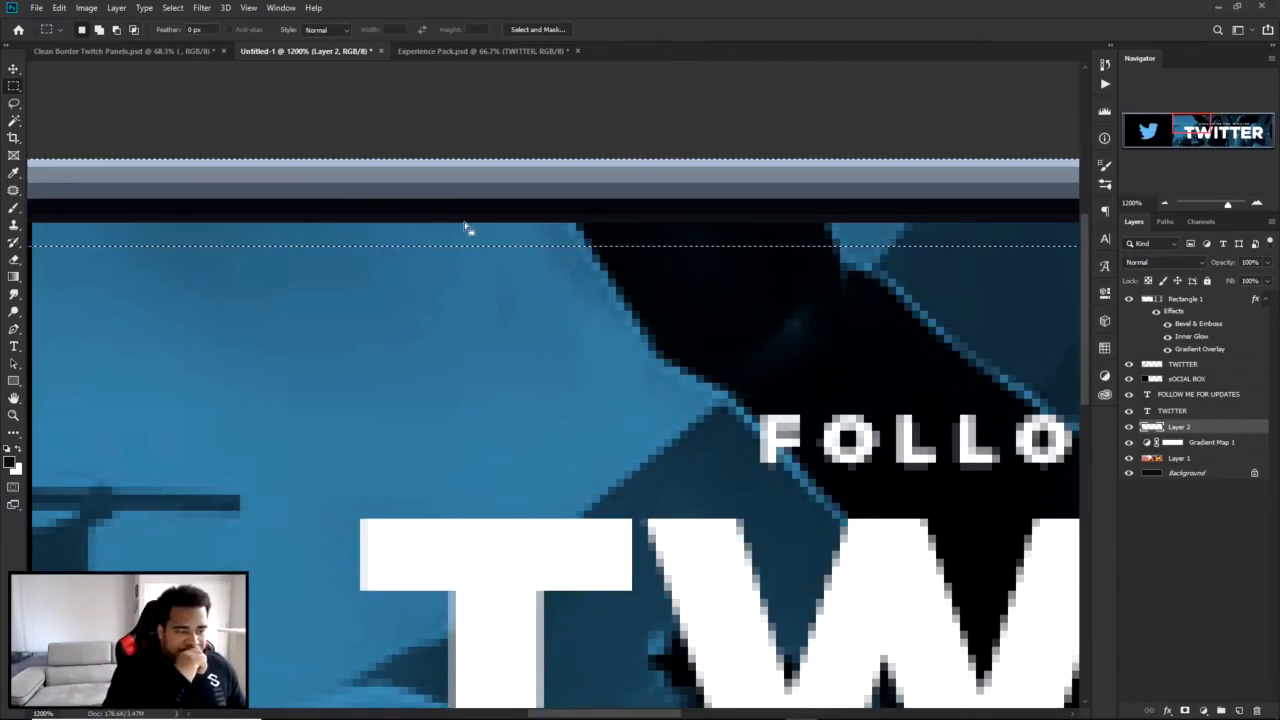
pyautogui.scroll(-3, 437, 416)
pyautogui.moveTo(143, 451); pyautogui.dragTo(359, 409)
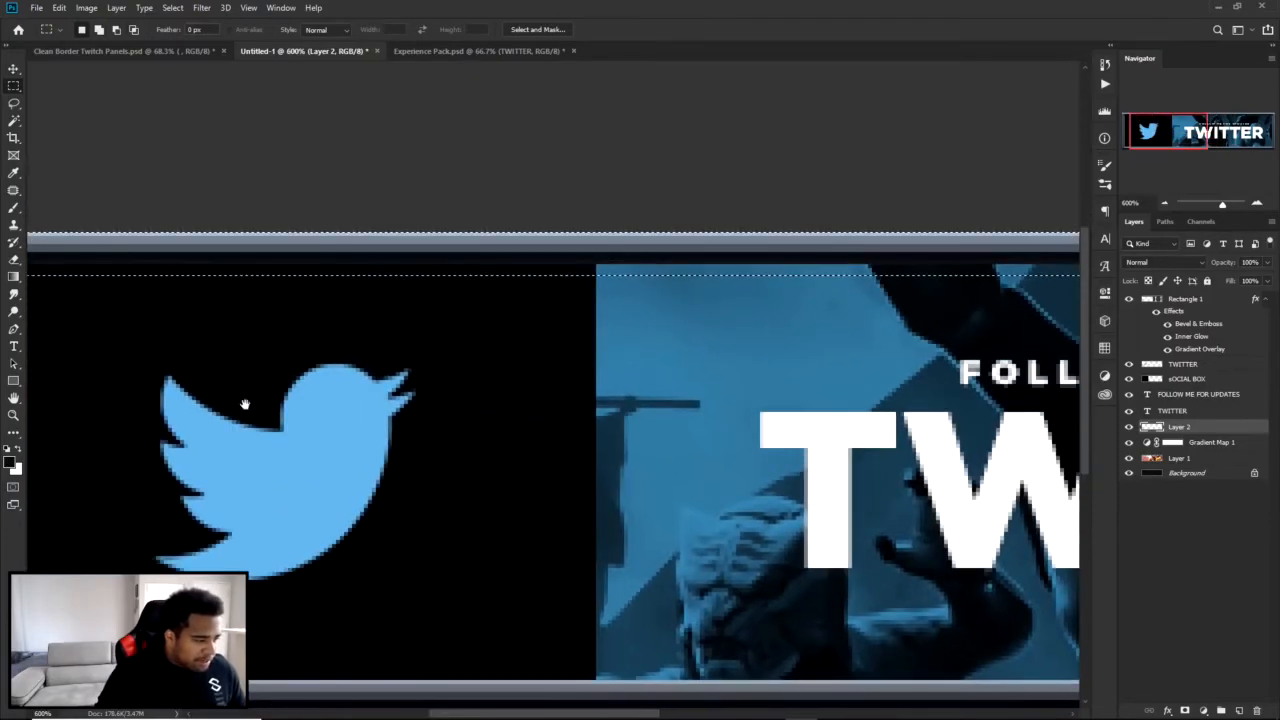
# Set the foreground color to the Twitter bird's blue (#5ea9dd) by sampling it from the logo.
pyautogui.click(9, 462)
pyautogui.click(325, 447)
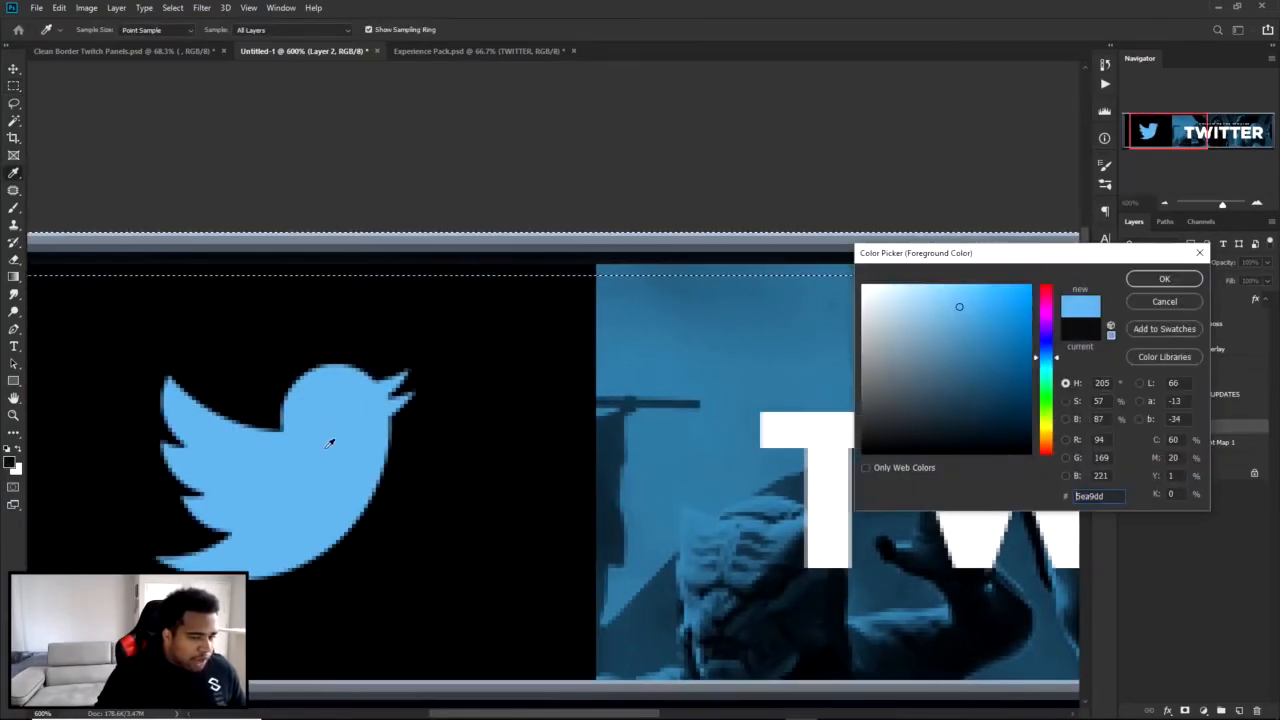
pyautogui.click(1164, 278)
# Fill the selected strip with a custom color sampled from the Twitter bird, #5ea9dd, at 100% opacity in Normal mode.
pyautogui.press('m')
pyautogui.rightClick(734, 322)
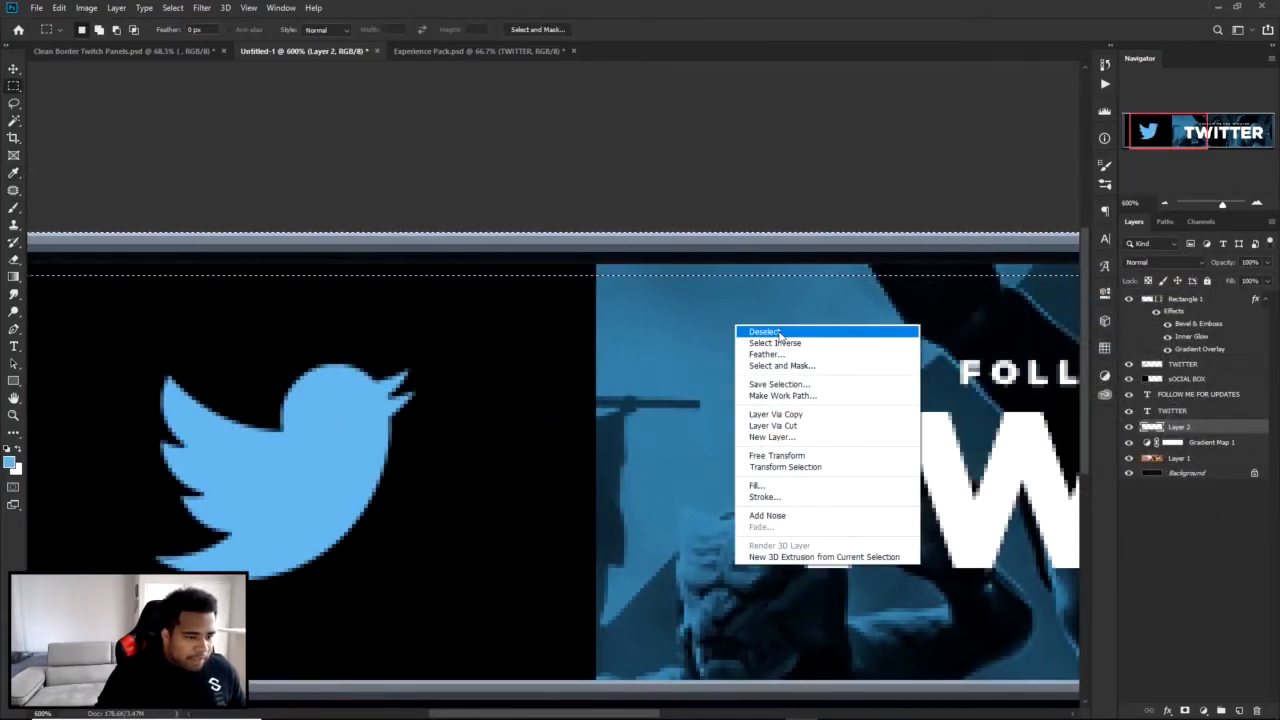
pyautogui.click(757, 485)
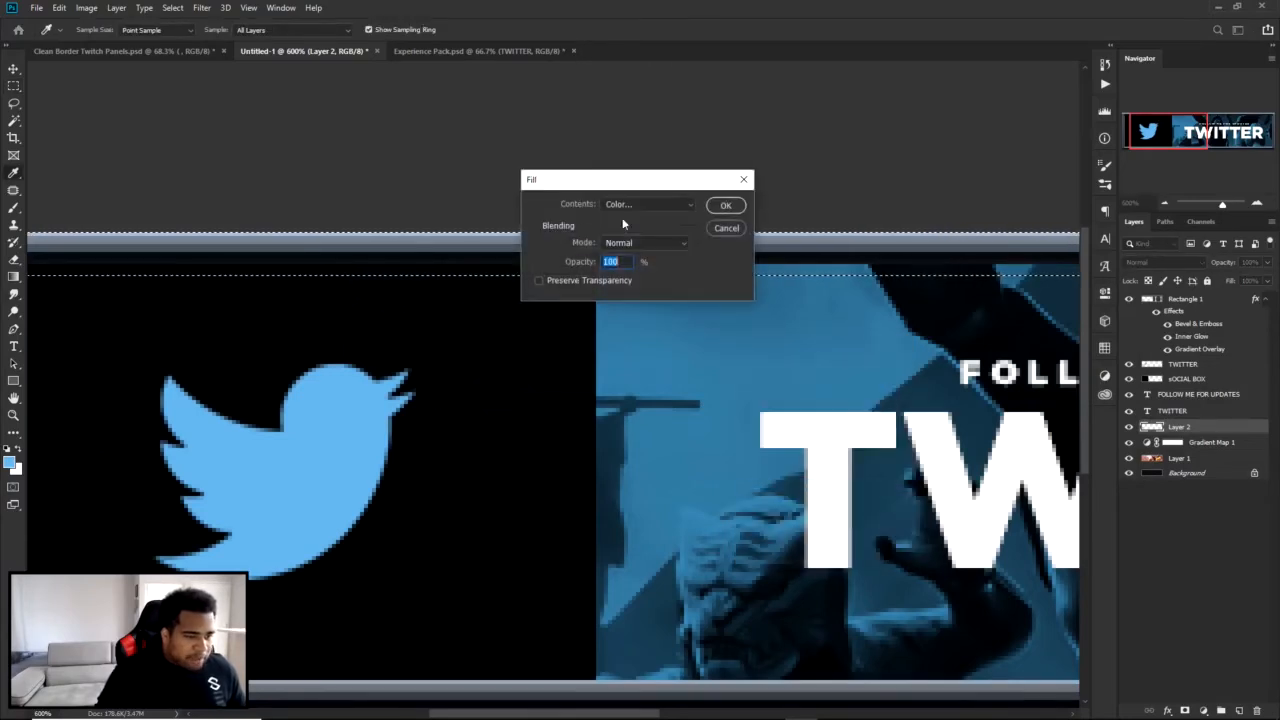
pyautogui.click(645, 204)
pyautogui.click(614, 241)
pyautogui.click(405, 400)
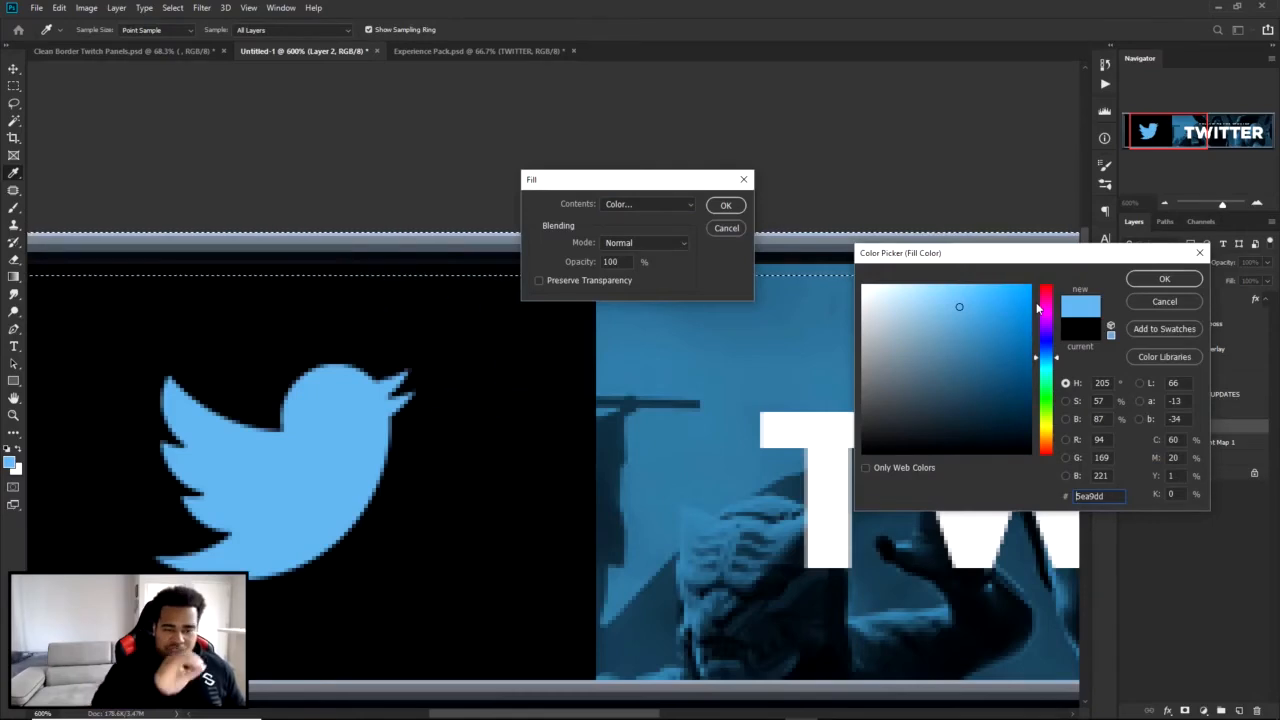
pyautogui.click(355, 422)
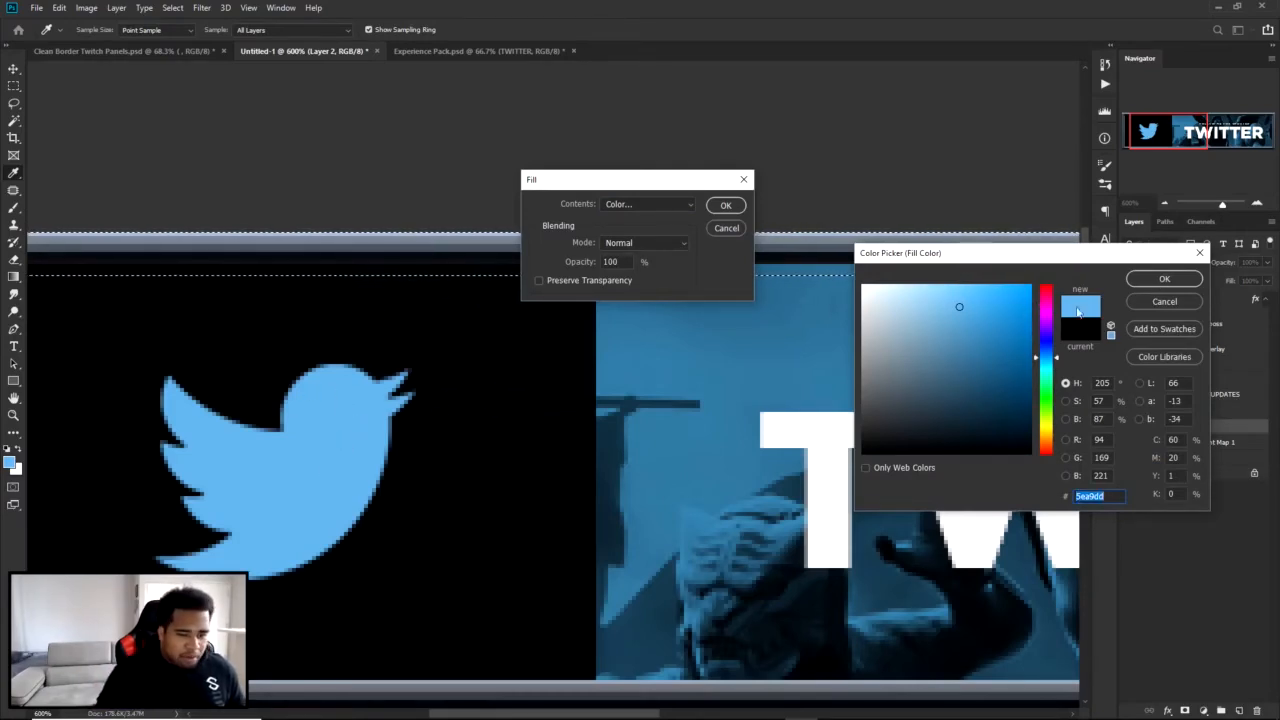
pyautogui.click(1160, 279)
pyautogui.click(732, 205)
# Deselect the filled strip and move its layer above the social box layer, below the Twitter logo layer.
pyautogui.rightClick(764, 308)
pyautogui.click(786, 316)
pyautogui.moveTo(1182, 428); pyautogui.dragTo(1205, 376)
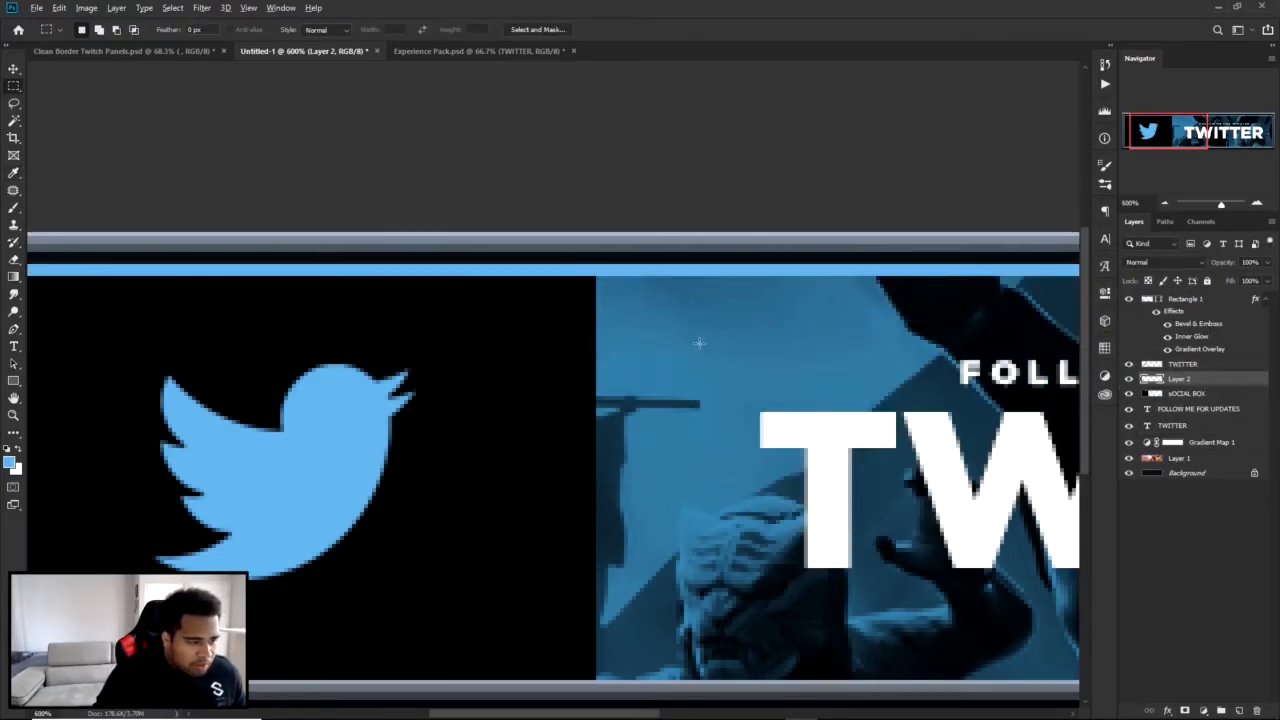
# Examine the blue strip along the panel's upper edge, from the full panel view to a close-up of the logo box.
pyautogui.scroll(-1, 700, 345)
pyautogui.press('v')
pyautogui.scroll(-3, 740, 346)
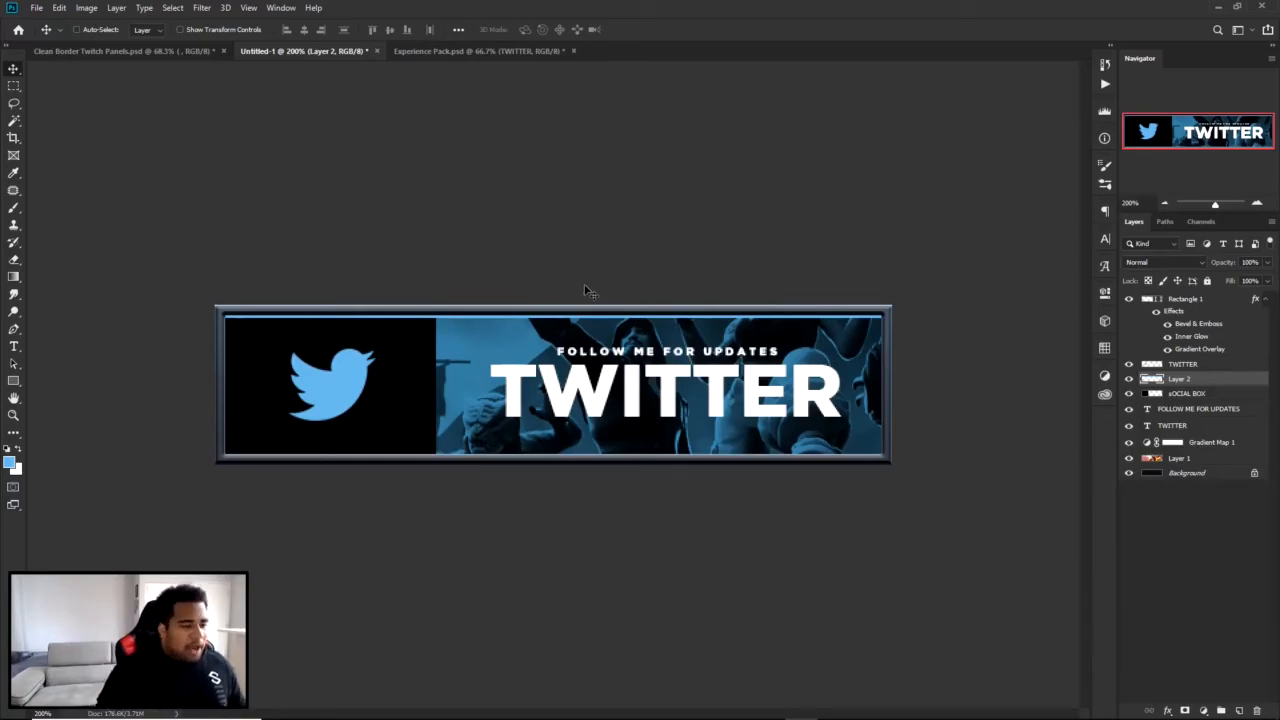
pyautogui.hotkey('ctrl', '-')
pyautogui.hotkey('ctrl', '+')
pyautogui.hotkey('ctrl', '+')
pyautogui.scroll(1, 430, 394)
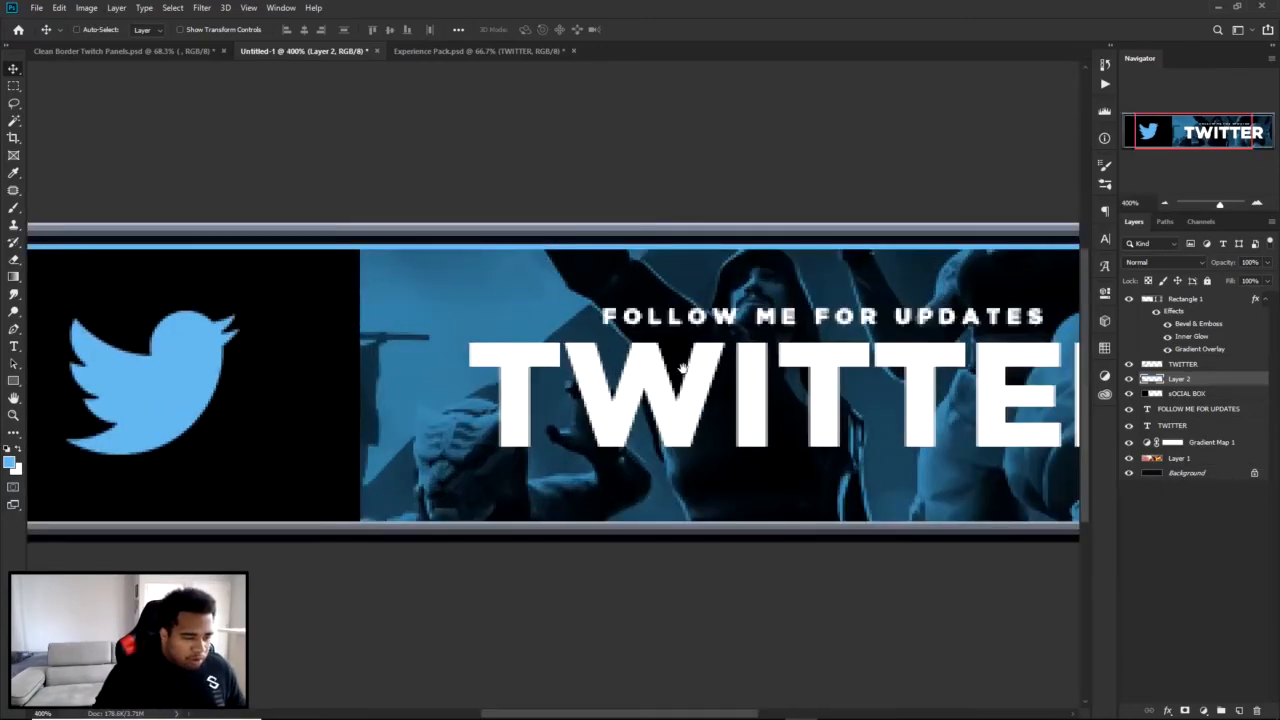
pyautogui.moveTo(684, 370); pyautogui.dragTo(735, 346)
pyautogui.moveTo(246, 350); pyautogui.dragTo(754, 346)
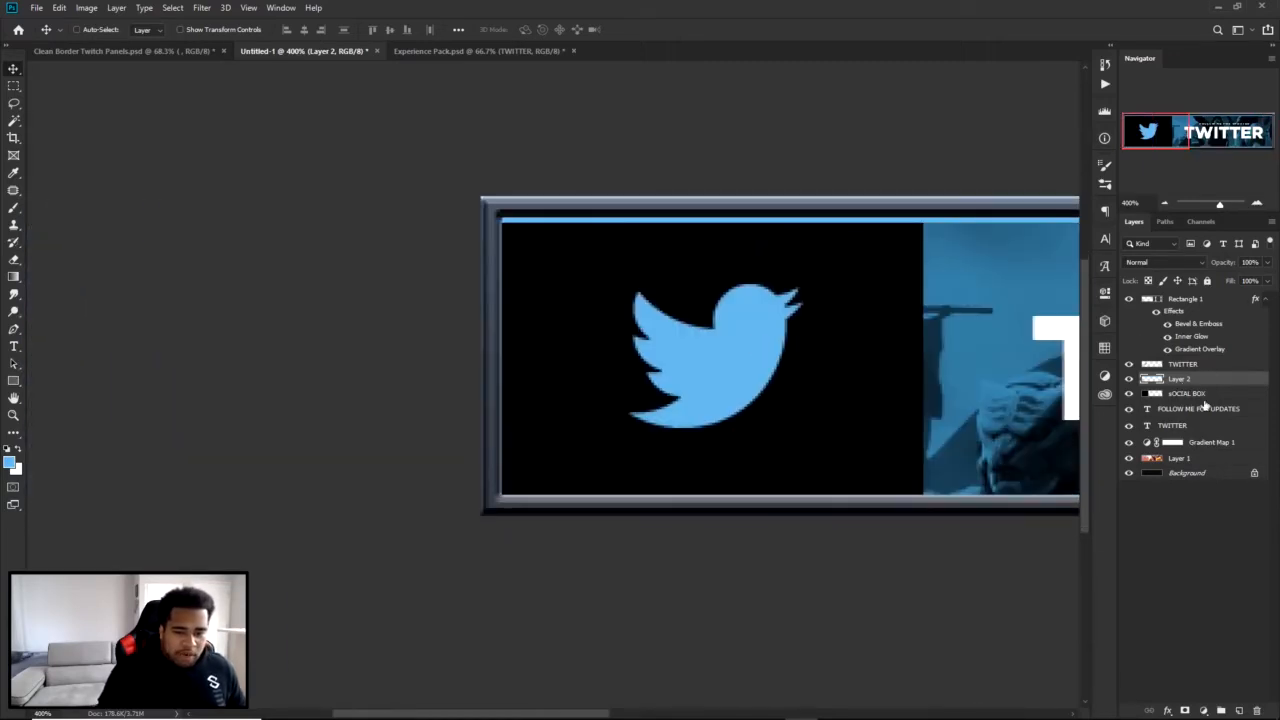
# Add a new layer above the blue strip's layer and rename the strip's layer "indicator box".
pyautogui.click(1239, 710)
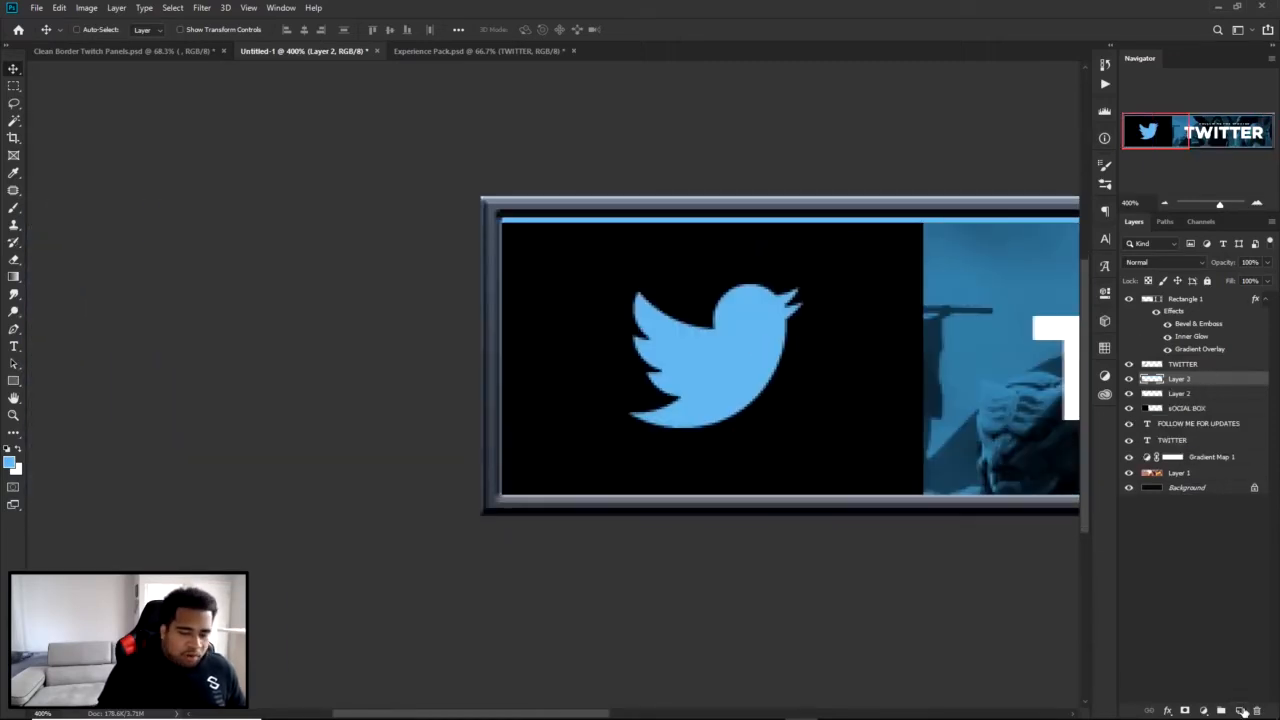
pyautogui.doubleClick(1179, 393)
pyautogui.write('iC')
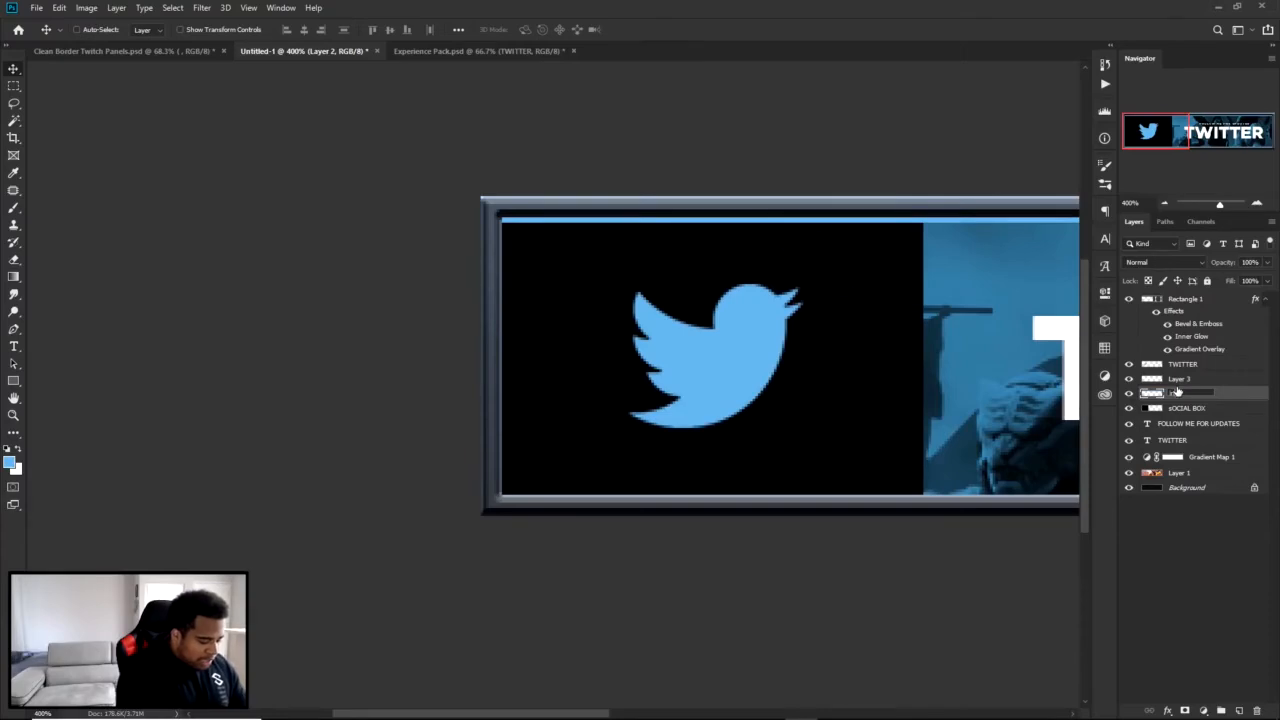
pyautogui.write('dicator ')
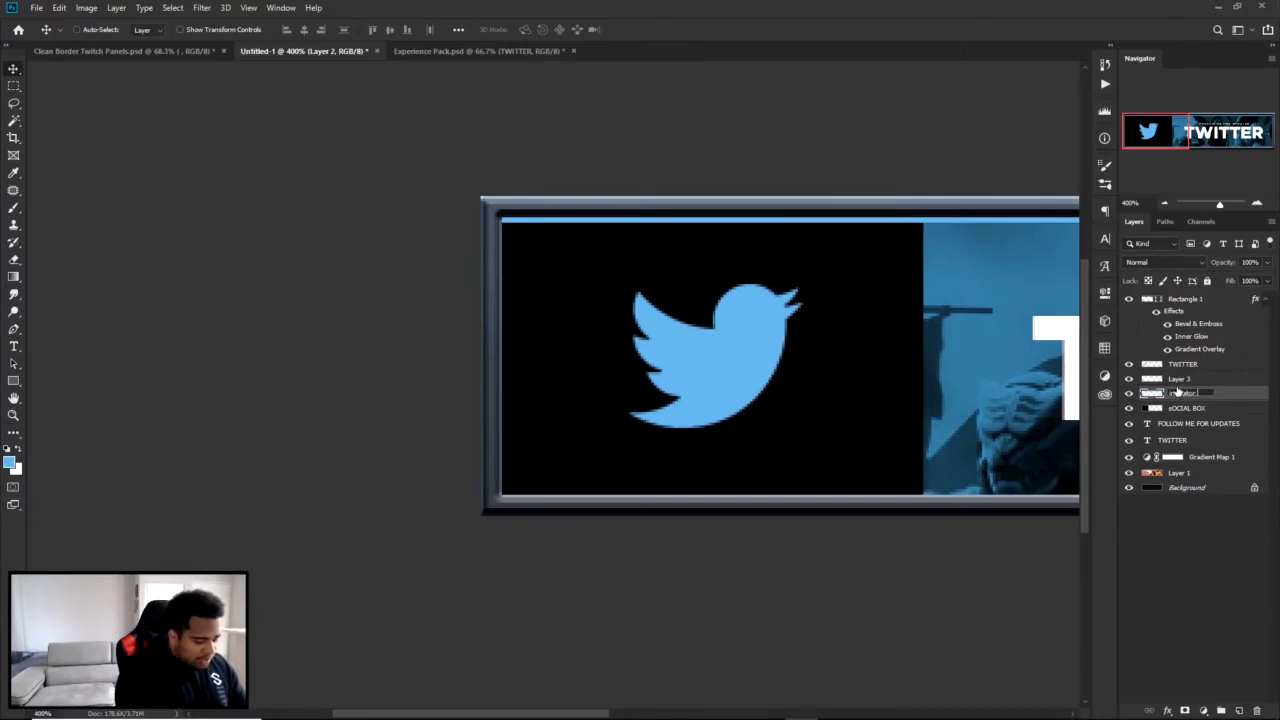
pyautogui.write('box')
pyautogui.press('Return')
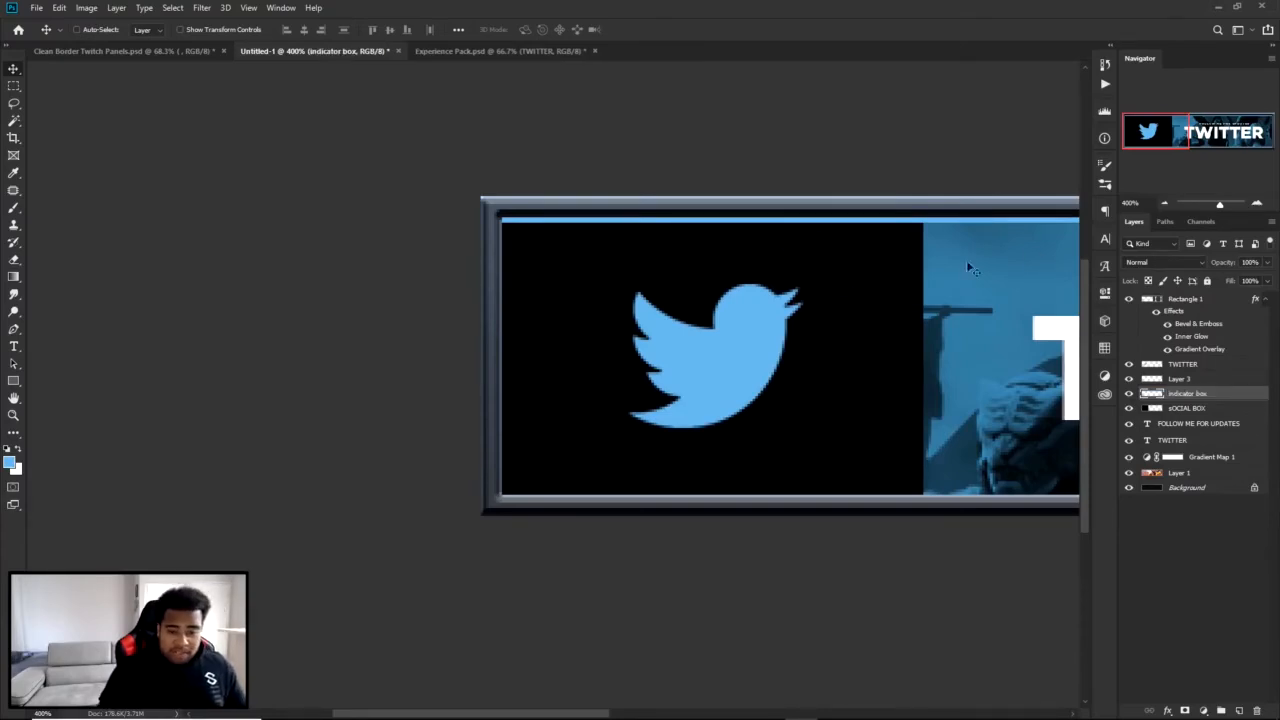
# Draw a straight vertical Pen path along the logo box's left inner edge, stopping short of both corners.
pyautogui.press('p')
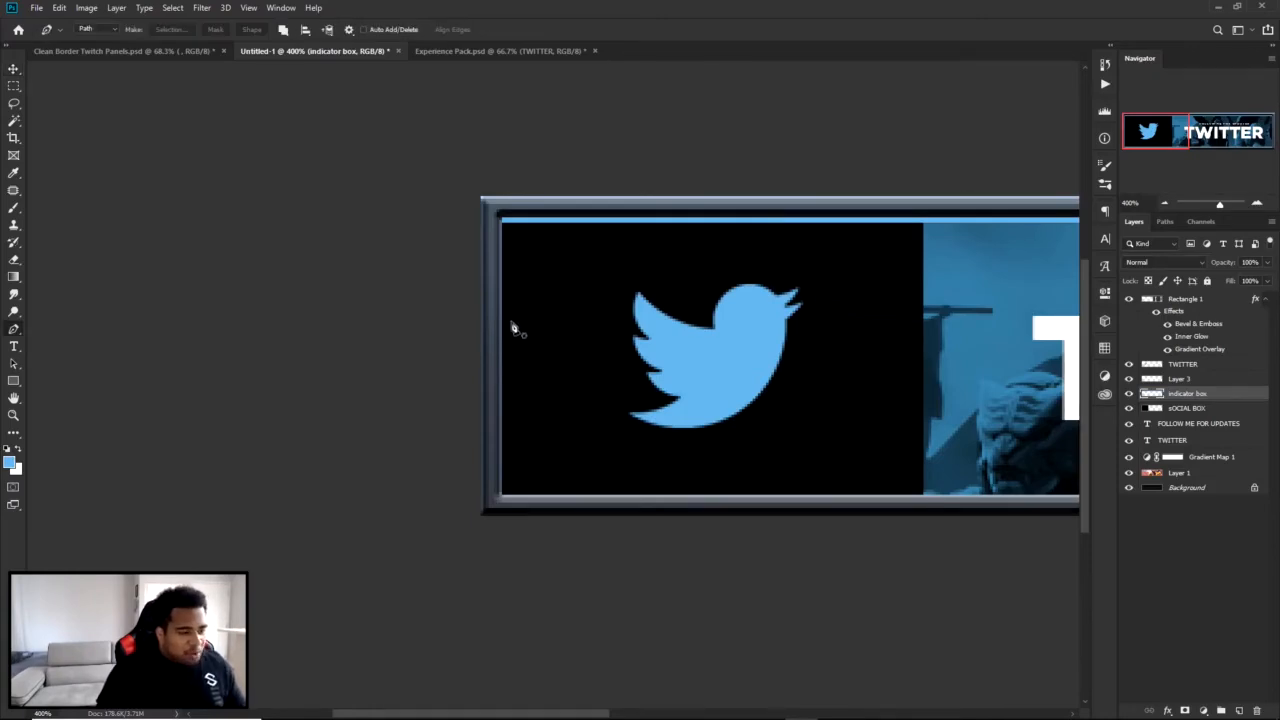
pyautogui.scroll(1, 510, 320)
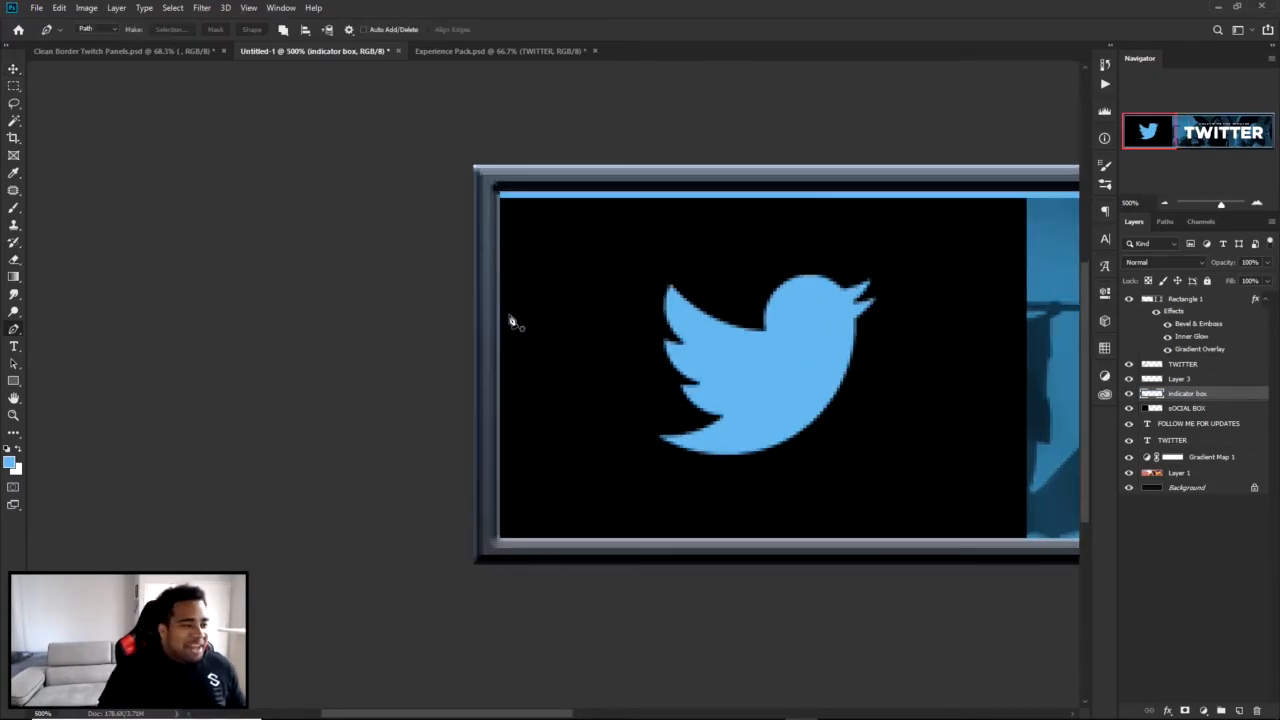
pyautogui.rightClick(18, 333)
pyautogui.click(79, 331)
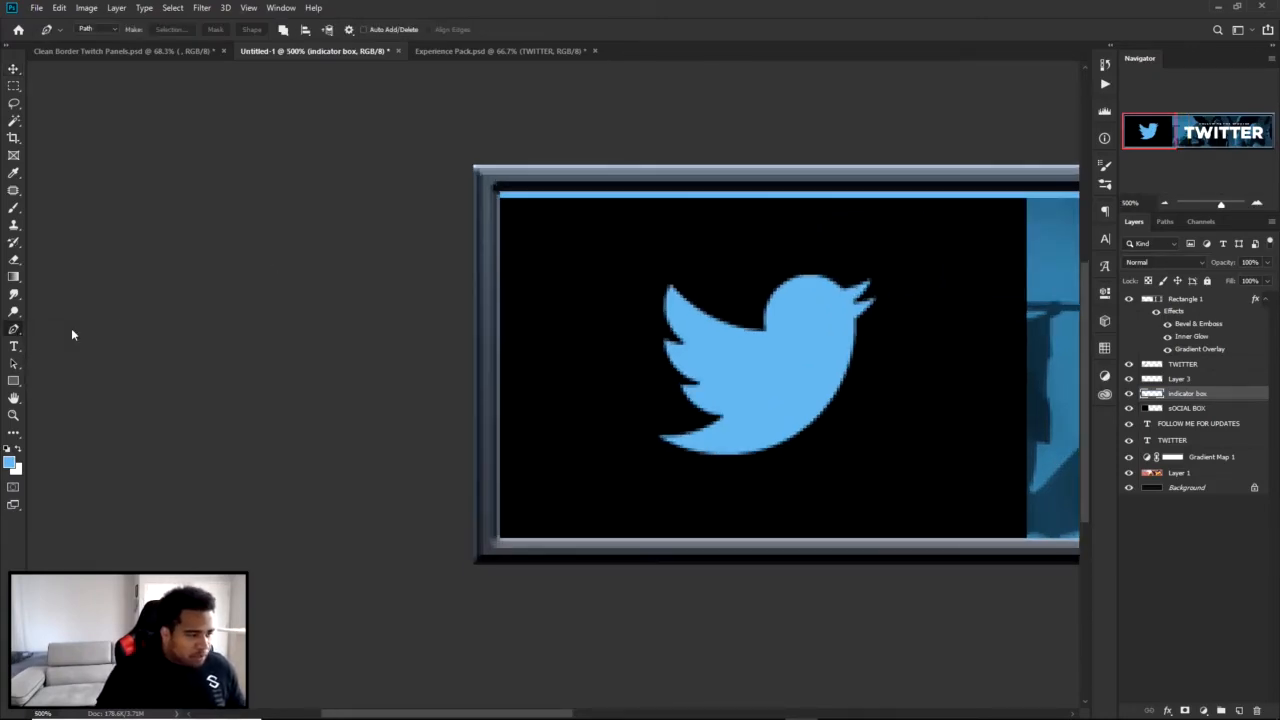
pyautogui.scroll(9, 537, 286)
pyautogui.scroll(-8, 483, 200)
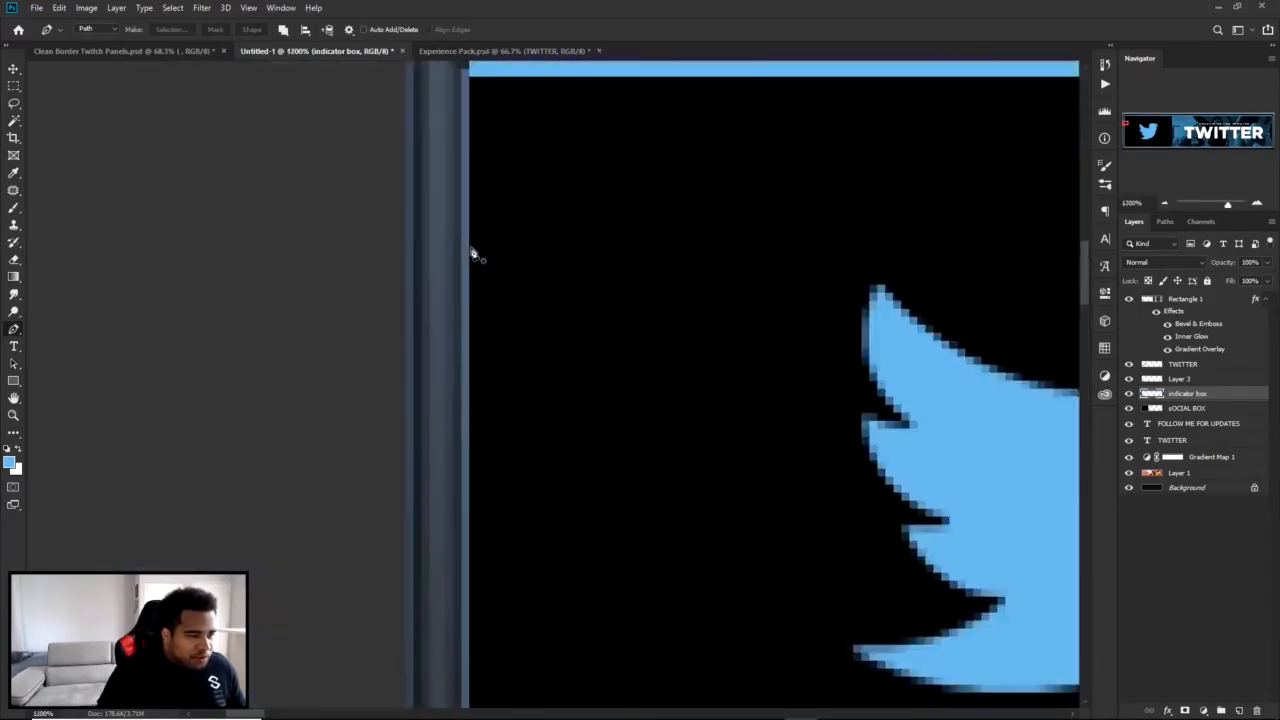
pyautogui.click(353, 233)
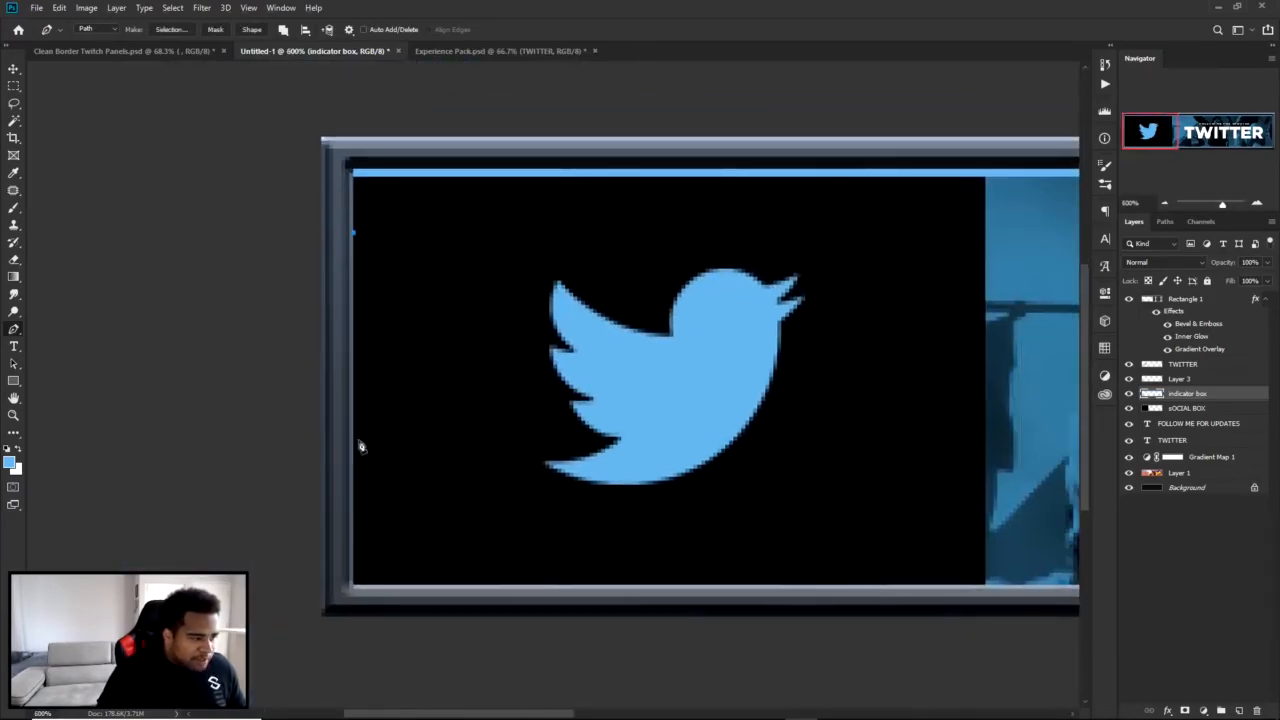
pyautogui.click(353, 535)
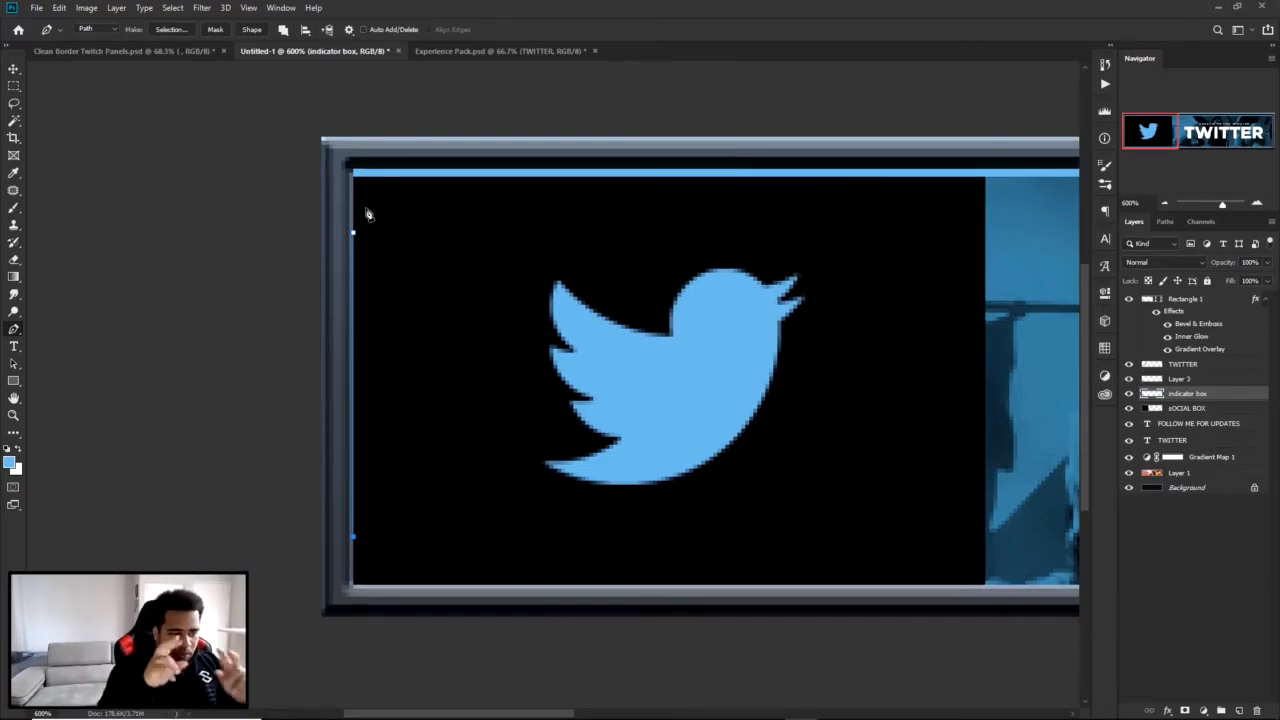
pyautogui.scroll(4, 370, 212)
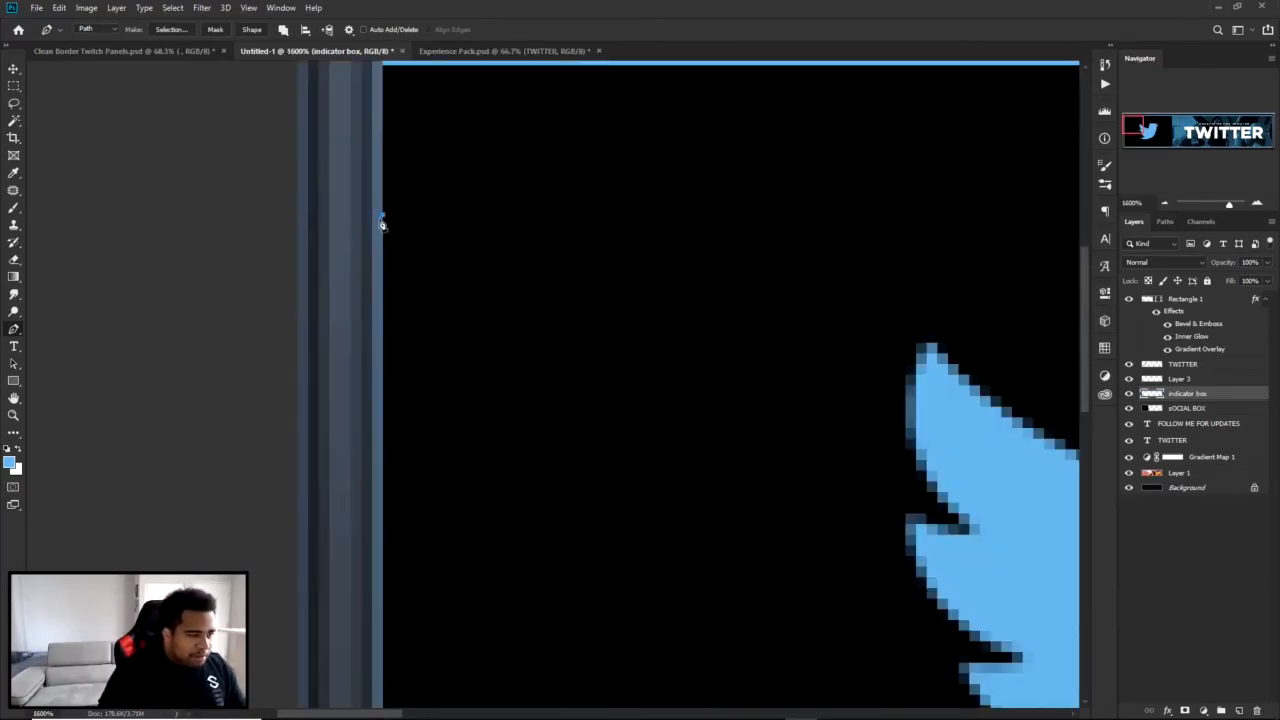
pyautogui.moveTo(412, 494); pyautogui.dragTo(471, 280)
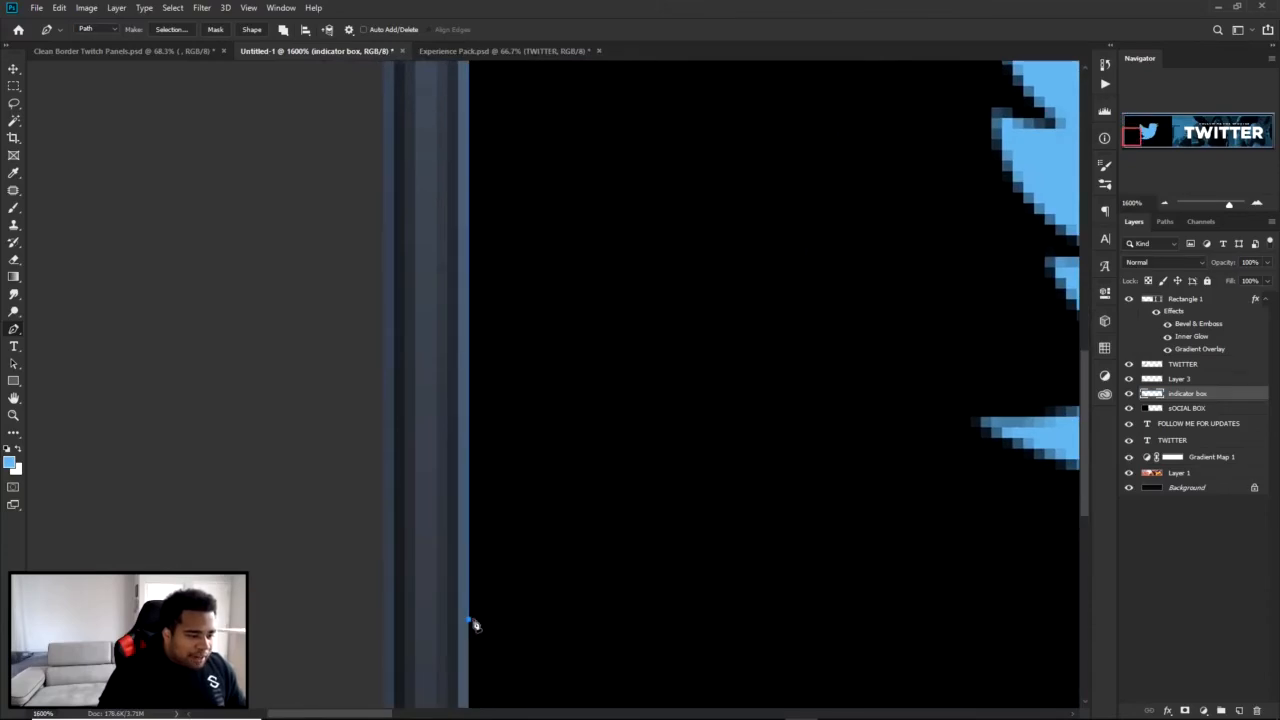
pyautogui.scroll(-2, 472, 620)
pyautogui.scroll(-2, 472, 620)
pyautogui.scroll(1, 594, 369)
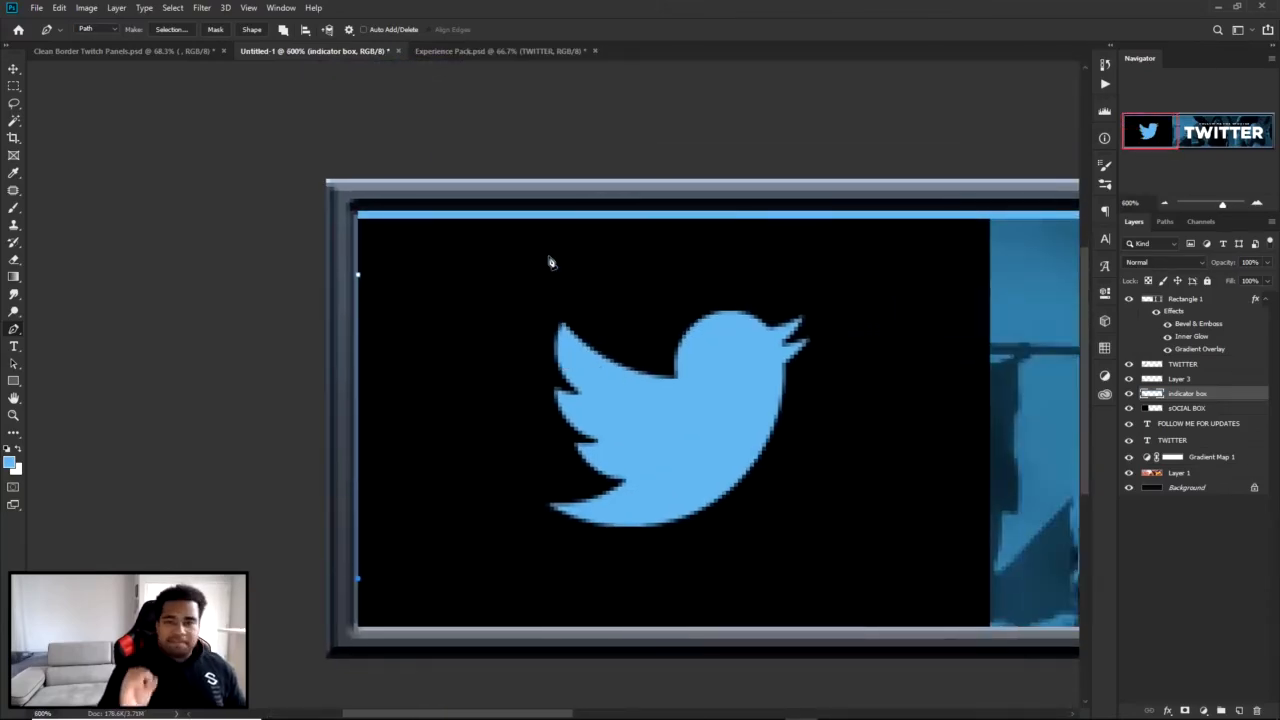
# Set the Brush tool's size to 1 px for stroking the path.
pyautogui.press('b')
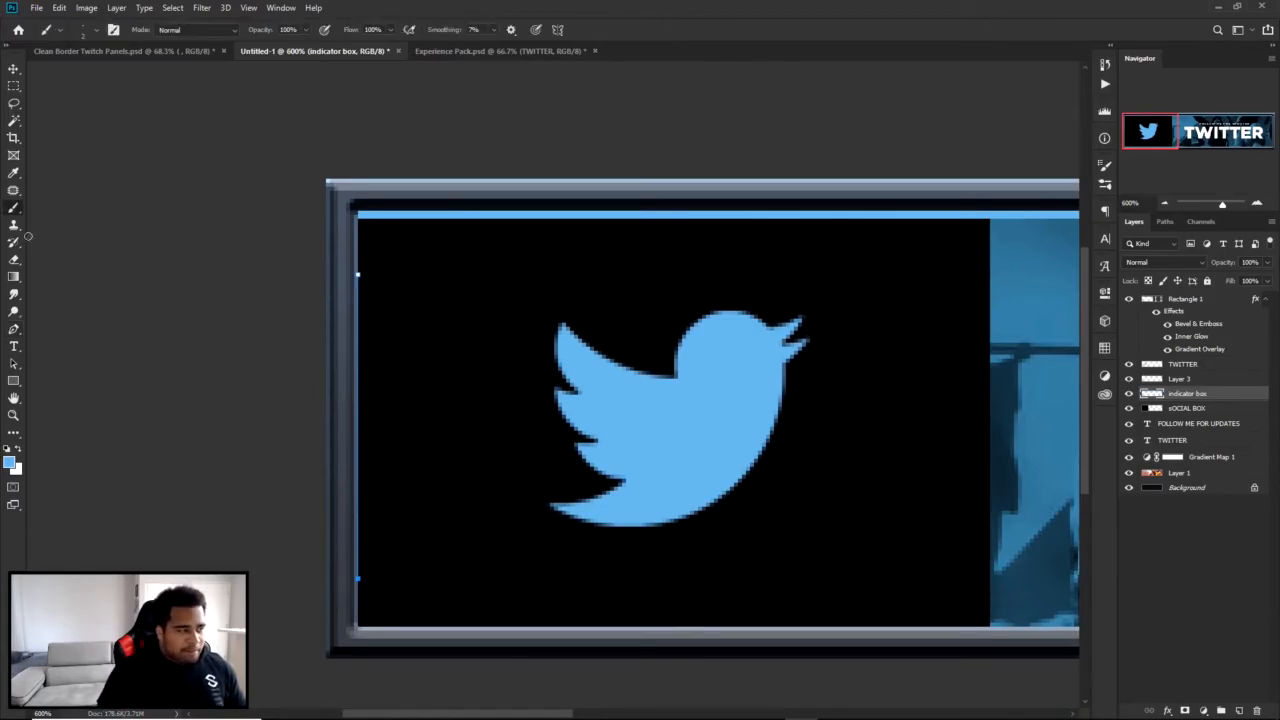
pyautogui.rightClick(644, 296)
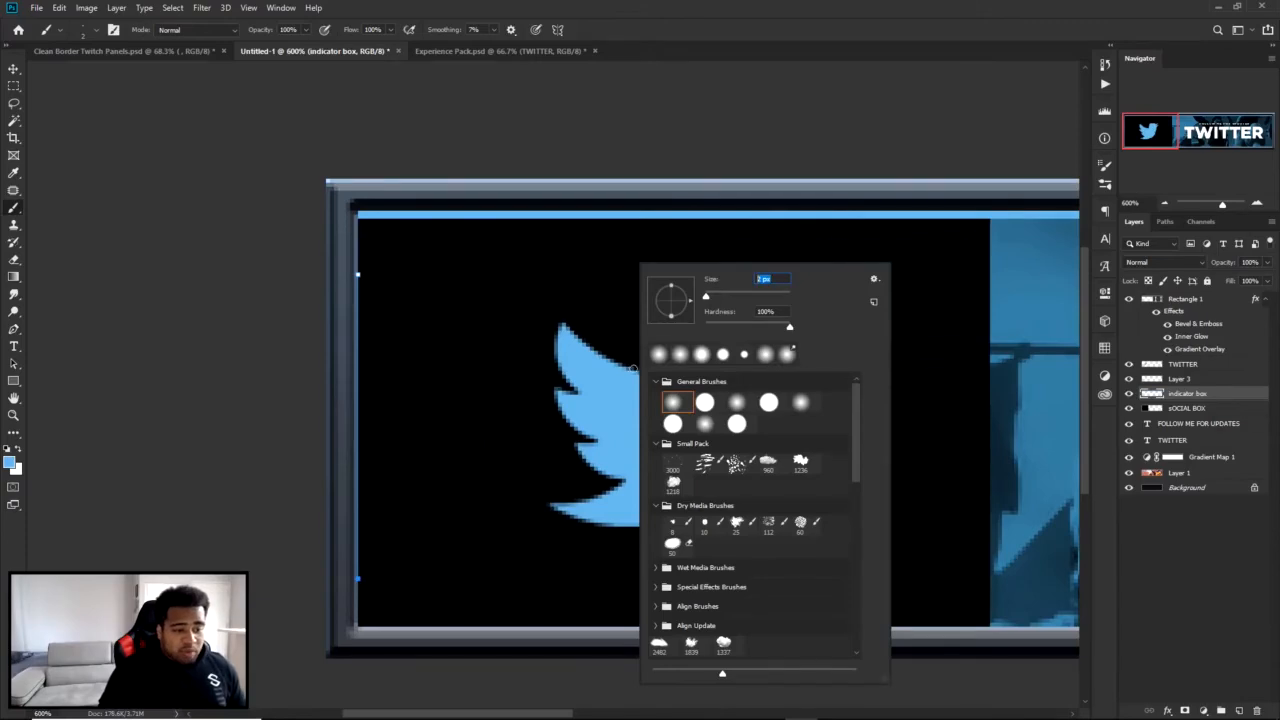
pyautogui.click(776, 311)
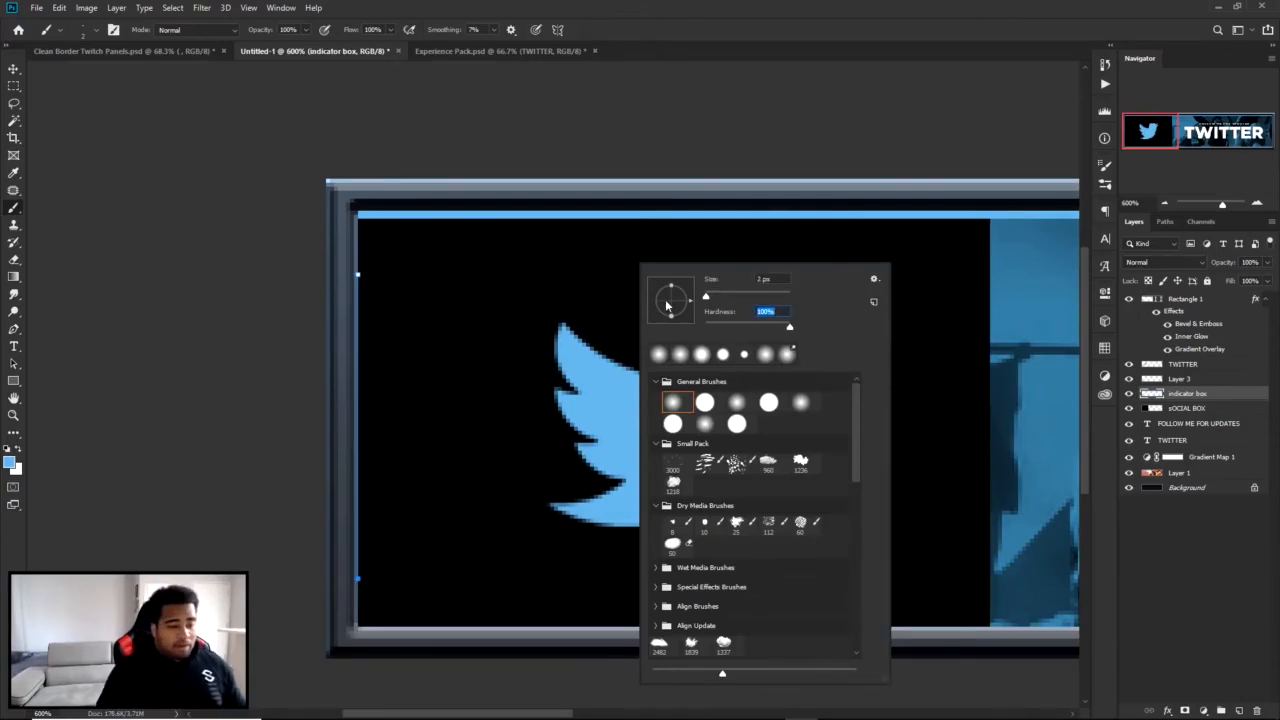
pyautogui.click(479, 312)
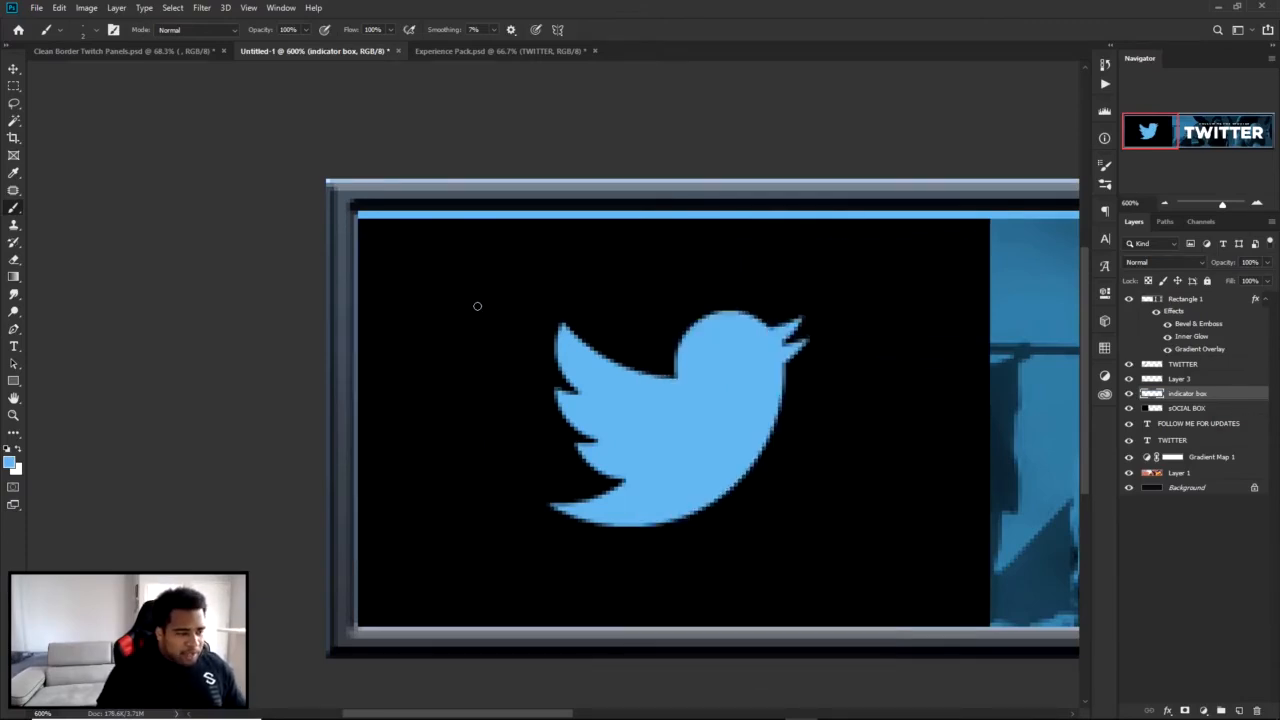
pyautogui.rightClick(584, 297)
pyautogui.moveTo(732, 311); pyautogui.dragTo(638, 309)
pyautogui.write('1')
pyautogui.click(487, 314)
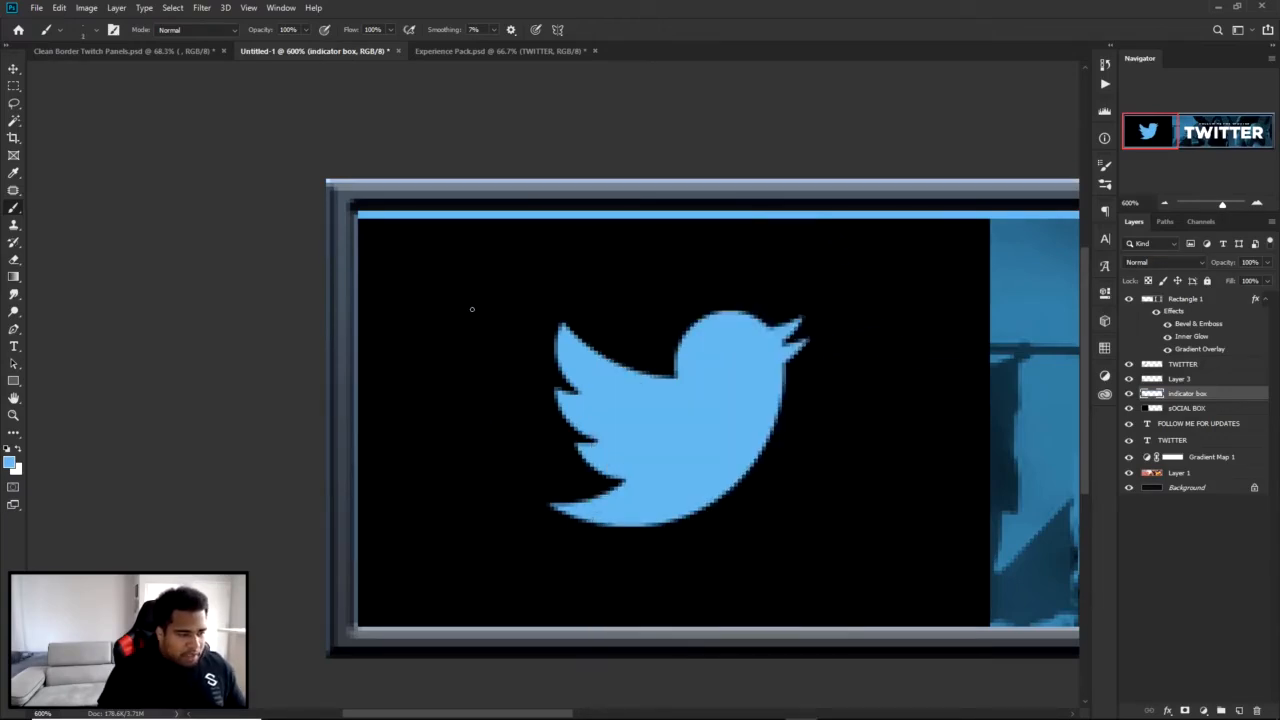
# Stroke the vertical path along the logo box's left inner edge on the indicator box layer using the Brush.
pyautogui.press('p')
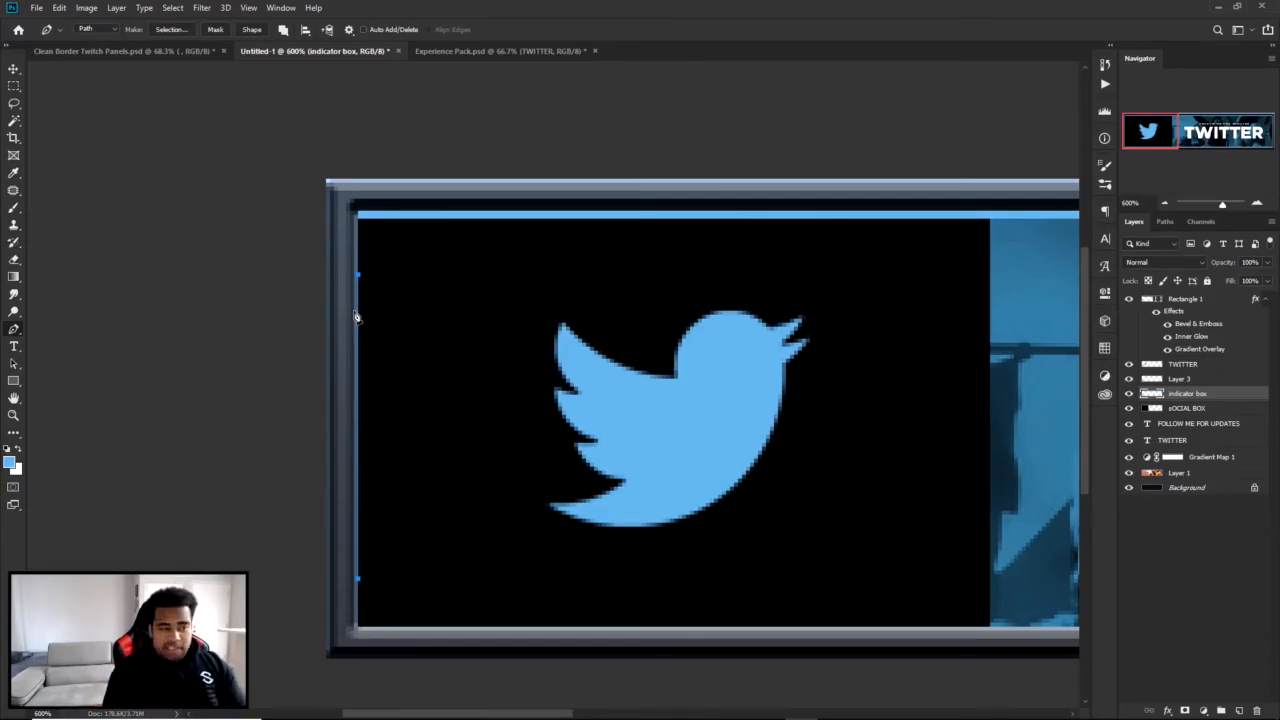
pyautogui.rightClick(12, 333)
pyautogui.click(51, 335)
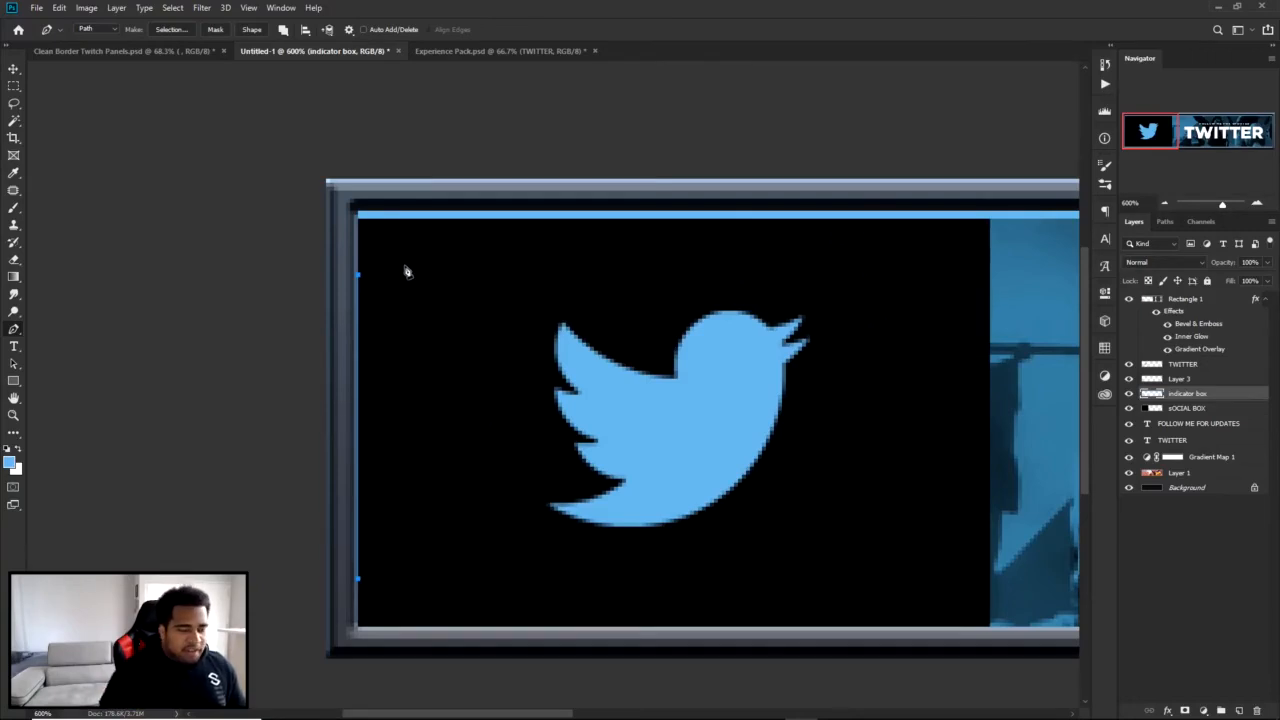
pyautogui.rightClick(528, 238)
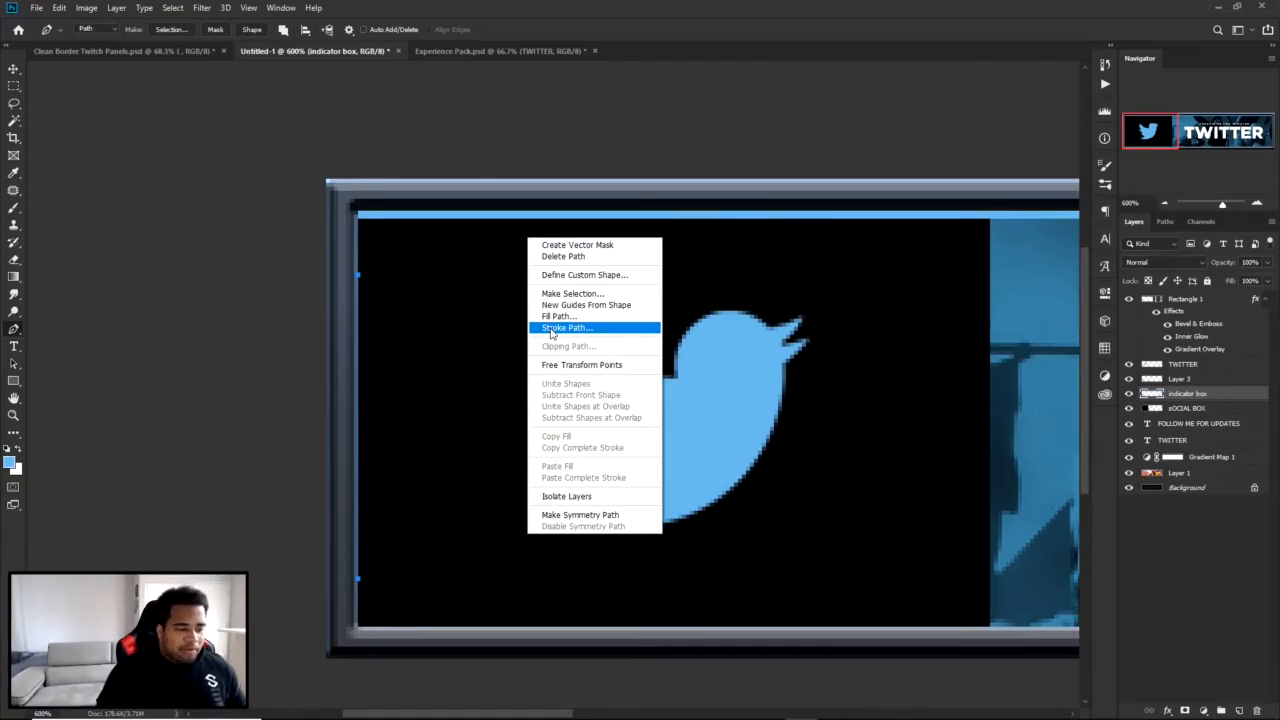
pyautogui.click(550, 329)
pyautogui.click(704, 237)
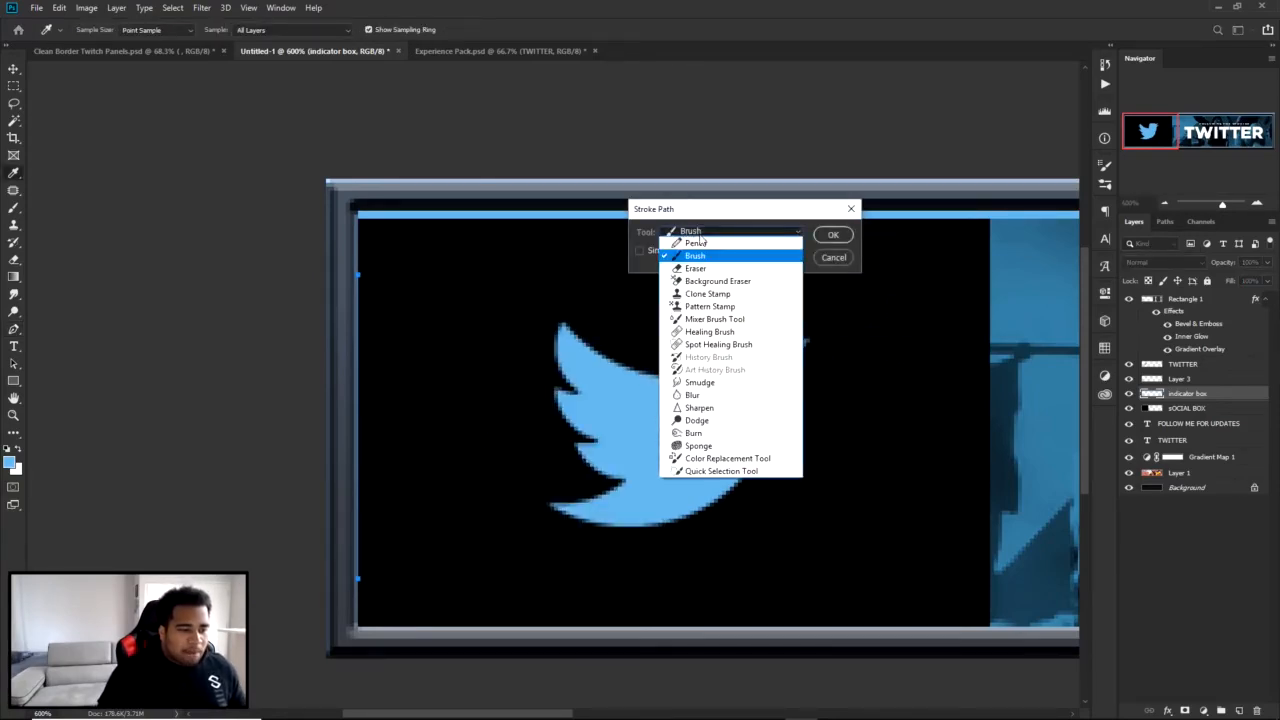
pyautogui.click(695, 256)
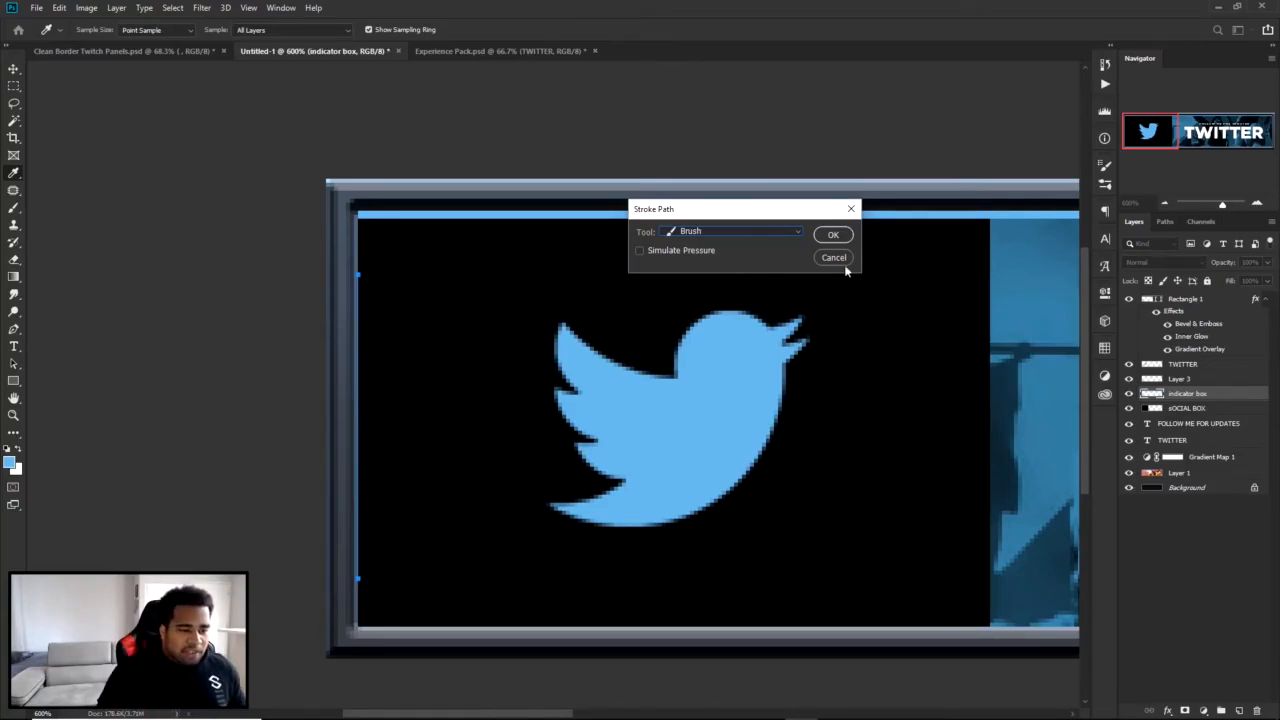
pyautogui.click(832, 234)
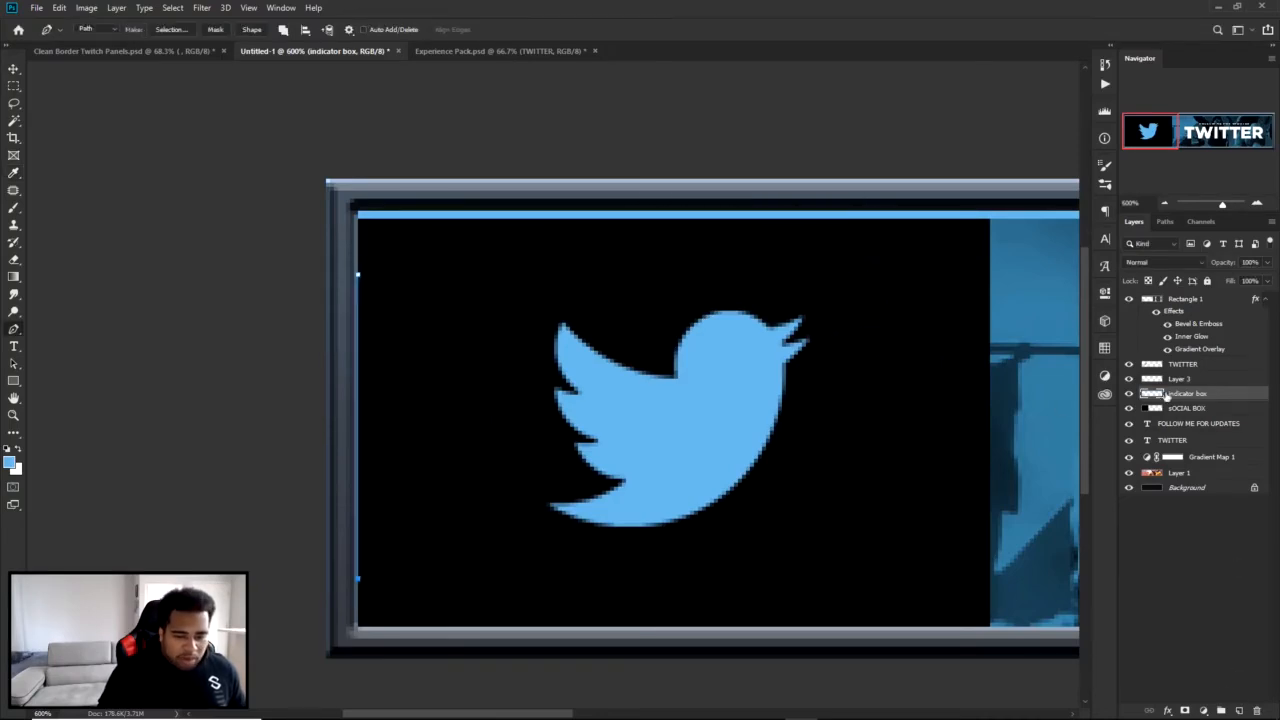
# Stroke the same path with the Brush on Layer 3, and delete the path.
pyautogui.click(1178, 380)
pyautogui.rightClick(851, 322)
pyautogui.click(906, 412)
pyautogui.click(833, 234)
pyautogui.rightClick(465, 275)
pyautogui.click(510, 296)
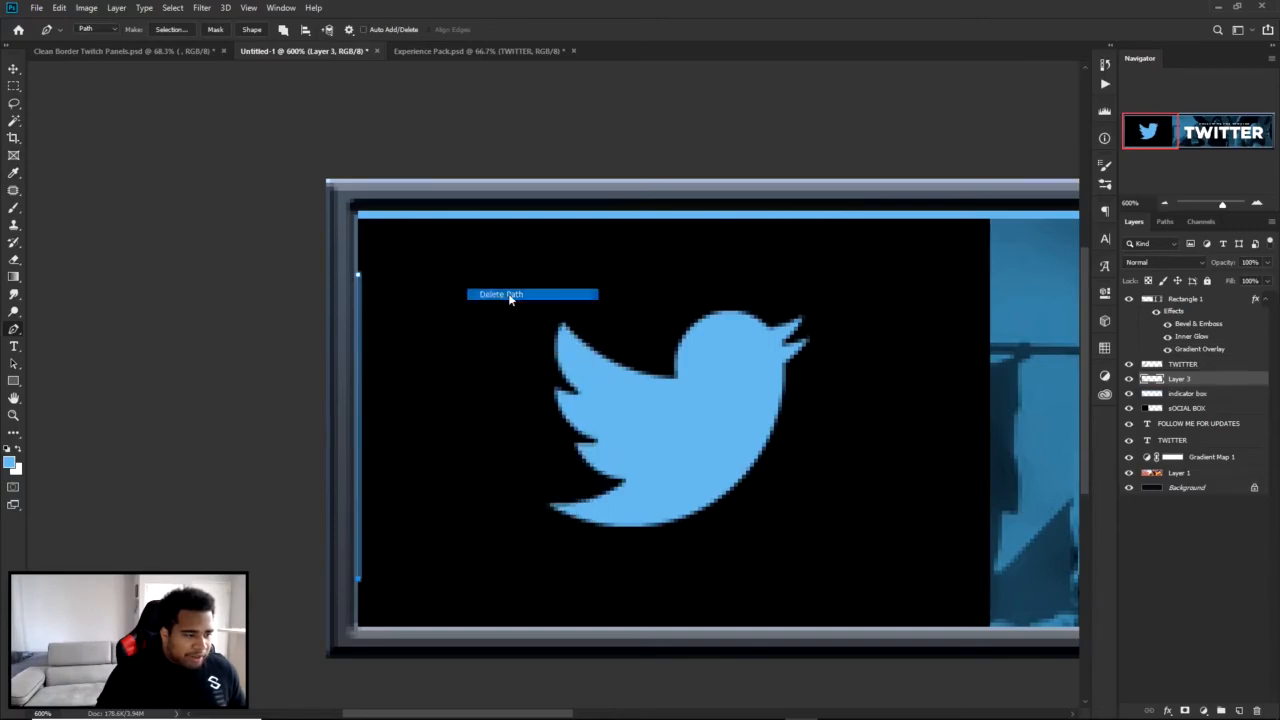
# Try to move the vertical blue line inward from the logo box's left edge, and undo the move.
pyautogui.moveTo(385, 349); pyautogui.dragTo(583, 304)
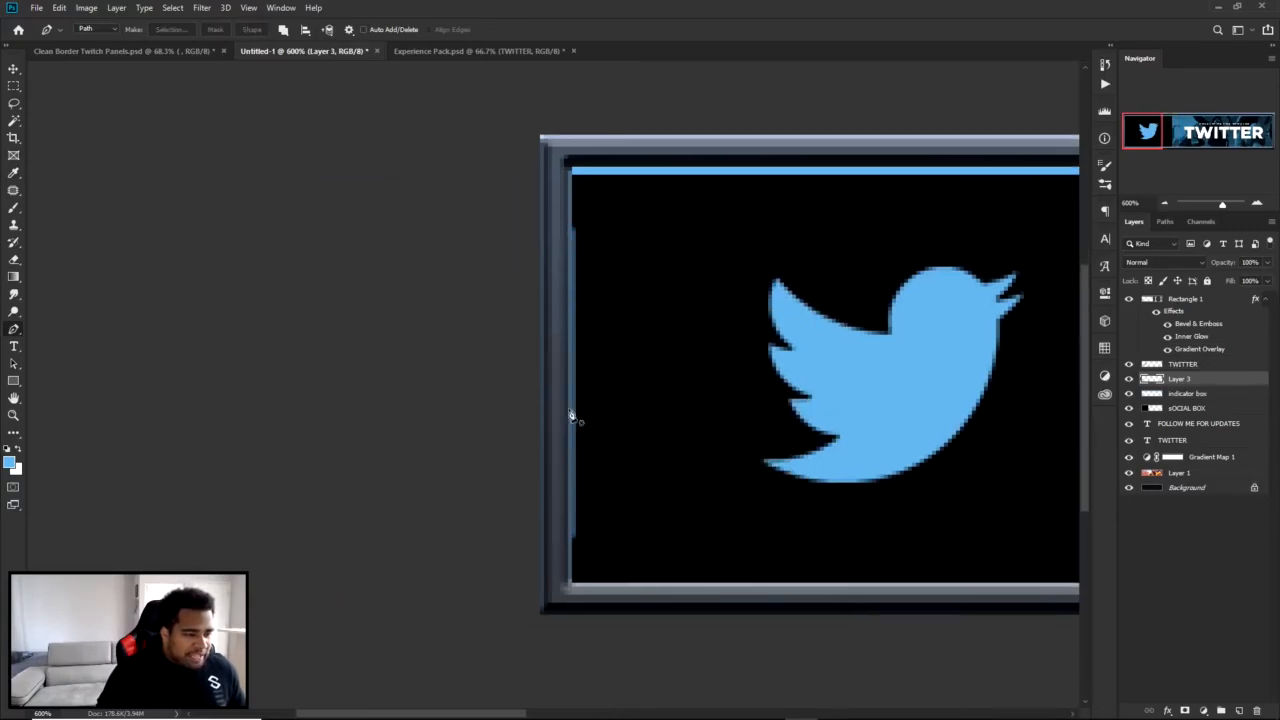
pyautogui.press('v')
pyautogui.scroll(1, 578, 305)
pyautogui.scroll(2, 578, 305)
pyautogui.moveTo(578, 305); pyautogui.dragTo(664, 328)
pyautogui.hotkey('ctrl', 'z')
pyautogui.scroll(2, 577, 325)
pyautogui.hotkey('ctrl', 'z')
pyautogui.scroll(-4, 645, 356)
pyautogui.moveTo(886, 408); pyautogui.dragTo(549, 317)
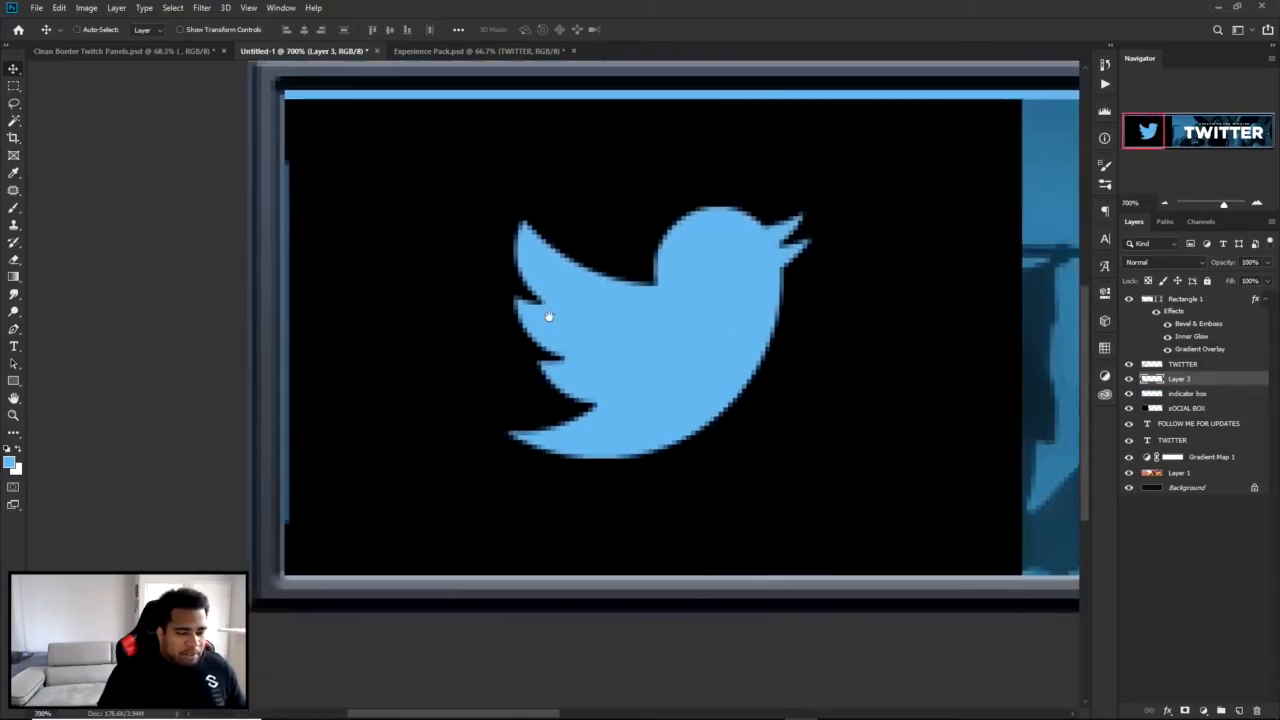
# Give Layer 3 a Color Overlay in bright light blue (#49b5ff), based on the bird logo's color.
pyautogui.doubleClick(1229, 381)
pyautogui.click(783, 216)
pyautogui.click(1066, 87)
pyautogui.click(720, 260)
pyautogui.moveTo(995, 319); pyautogui.dragTo(982, 270)
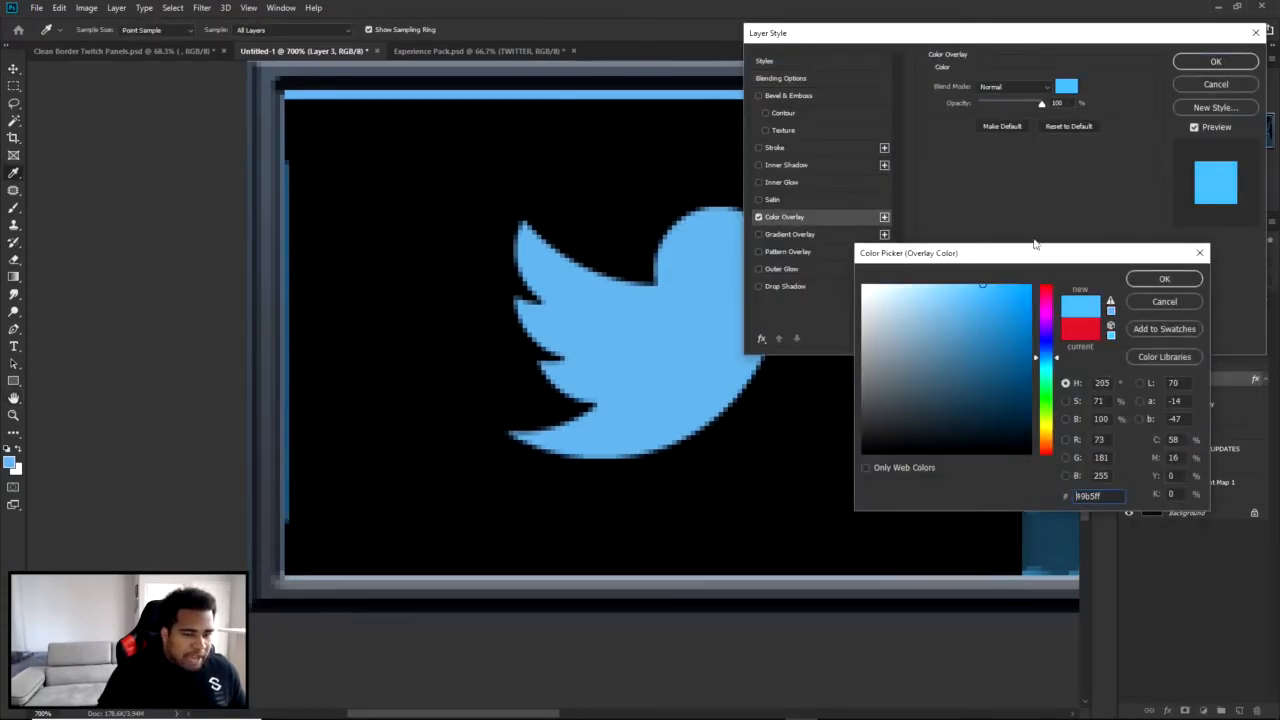
pyautogui.click(1167, 279)
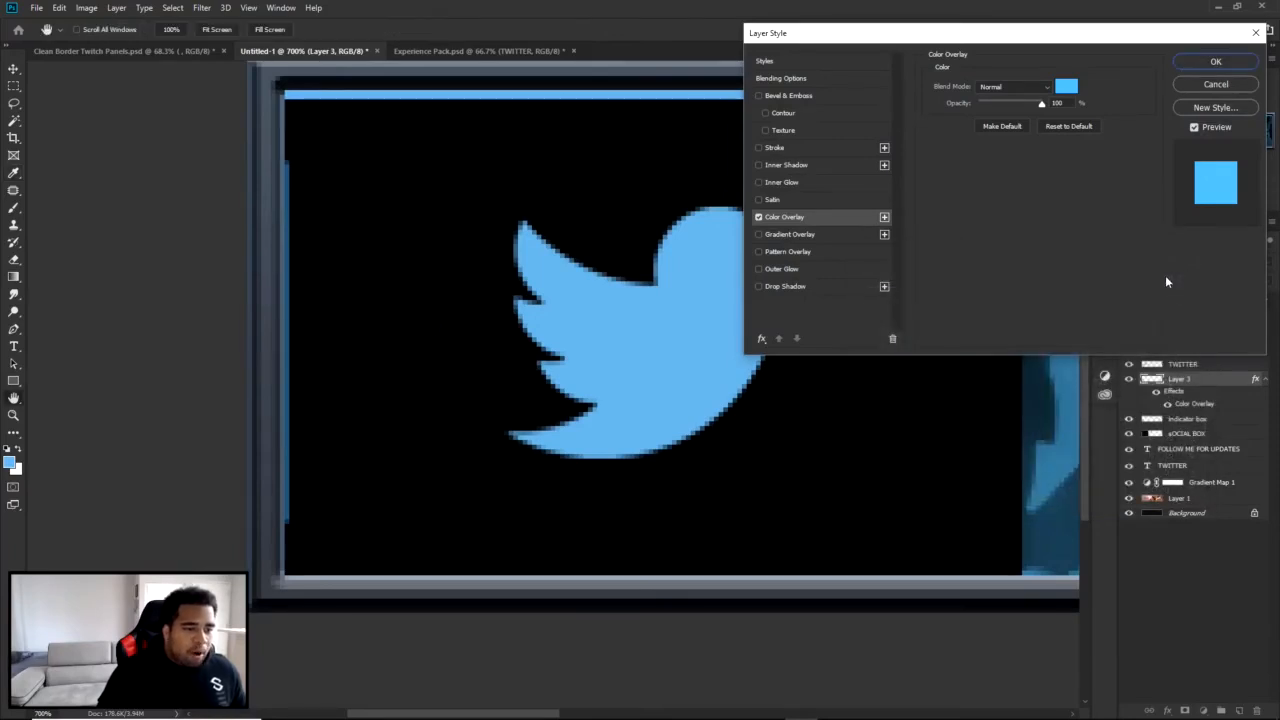
# Add an Outer Glow to Layer 3 with 100% opacity, 7 px size and a saturated blue glow color.
pyautogui.click(785, 268)
pyautogui.moveTo(985, 202); pyautogui.dragTo(985, 205)
pyautogui.moveTo(985, 101); pyautogui.dragTo(1082, 105)
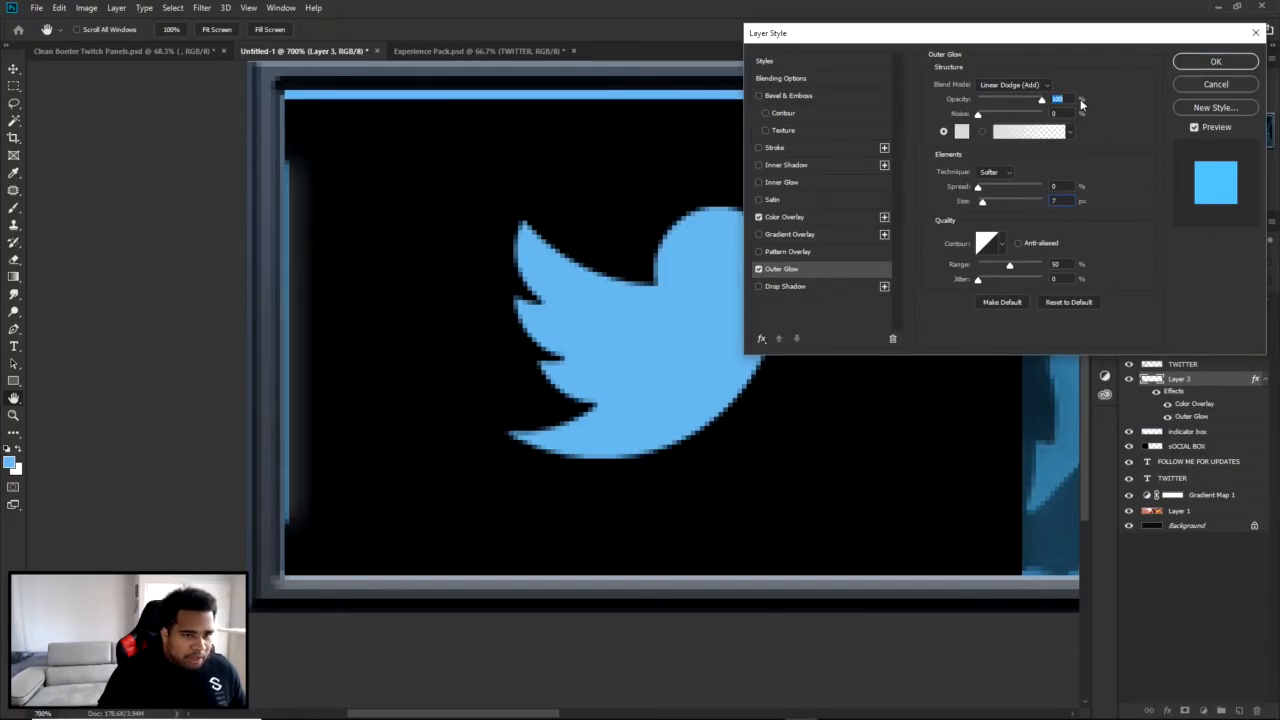
pyautogui.click(963, 132)
pyautogui.click(676, 290)
pyautogui.moveTo(1014, 312); pyautogui.dragTo(1005, 284)
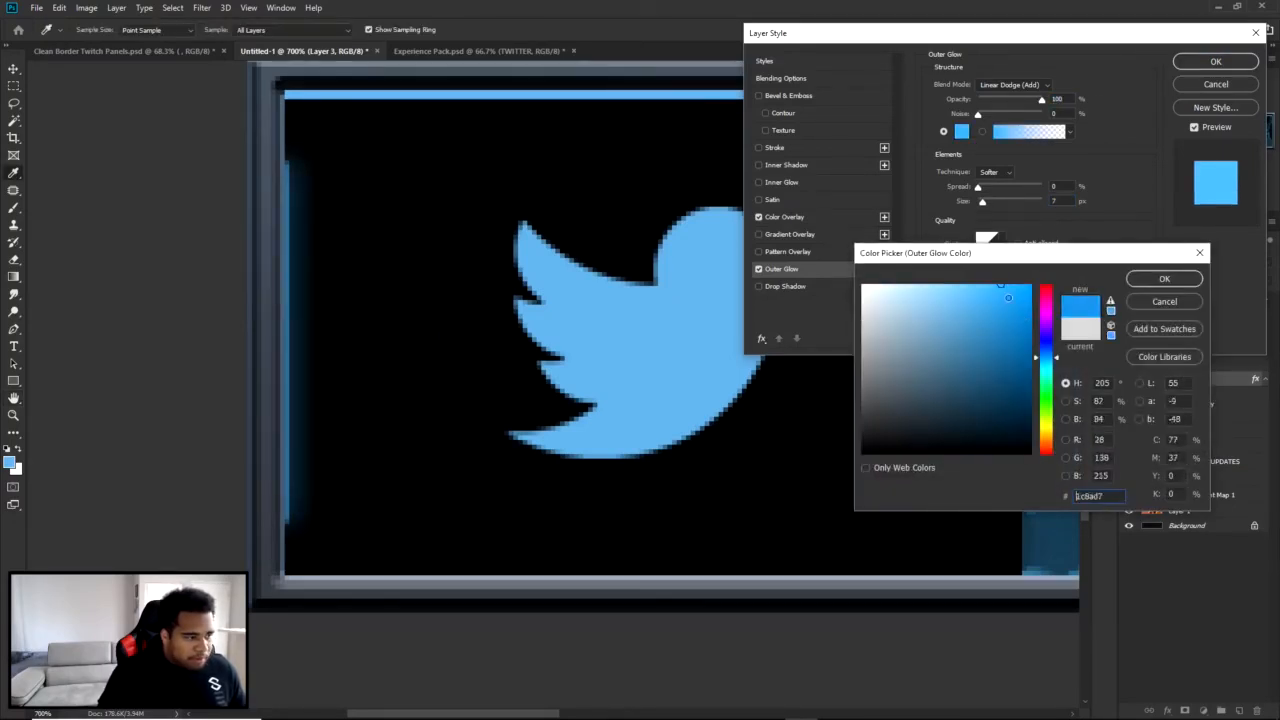
pyautogui.click(1164, 278)
# Reduce the Outer Glow size to 3 px, keep its Linear Dodge (Add) blend mode, and apply the layer style.
pyautogui.moveTo(982, 203); pyautogui.dragTo(982, 207)
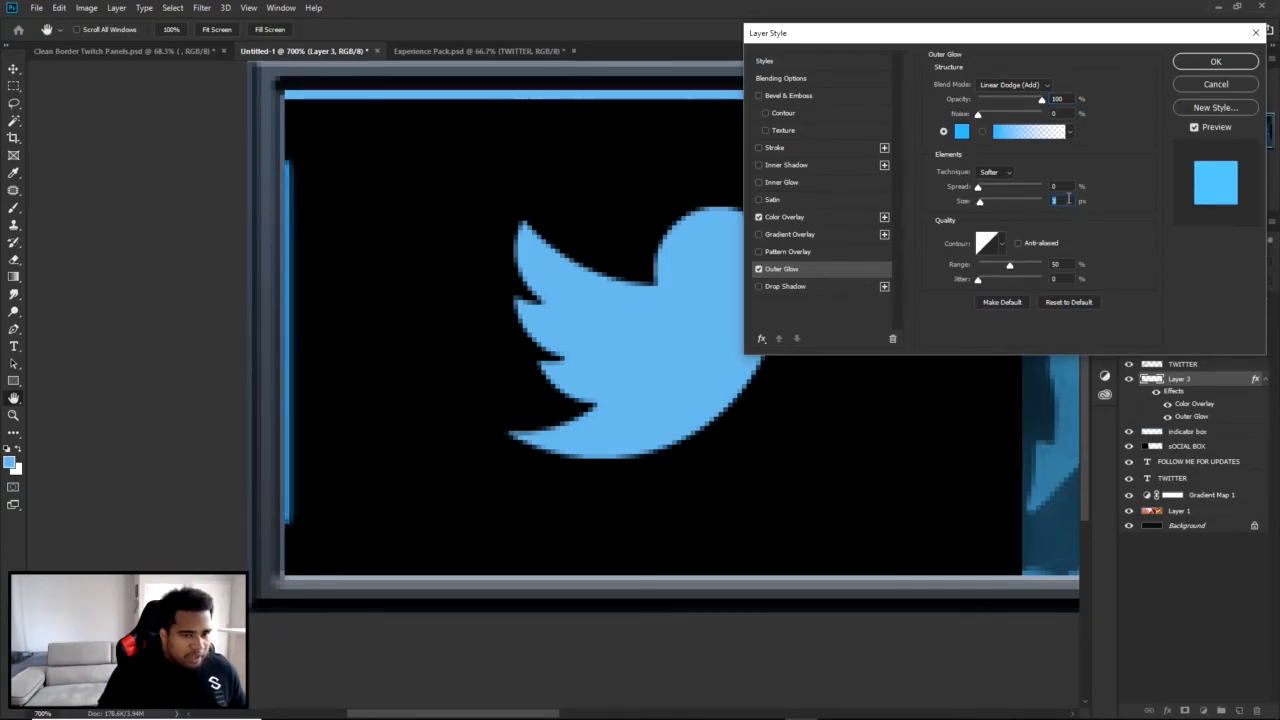
pyautogui.click(991, 85)
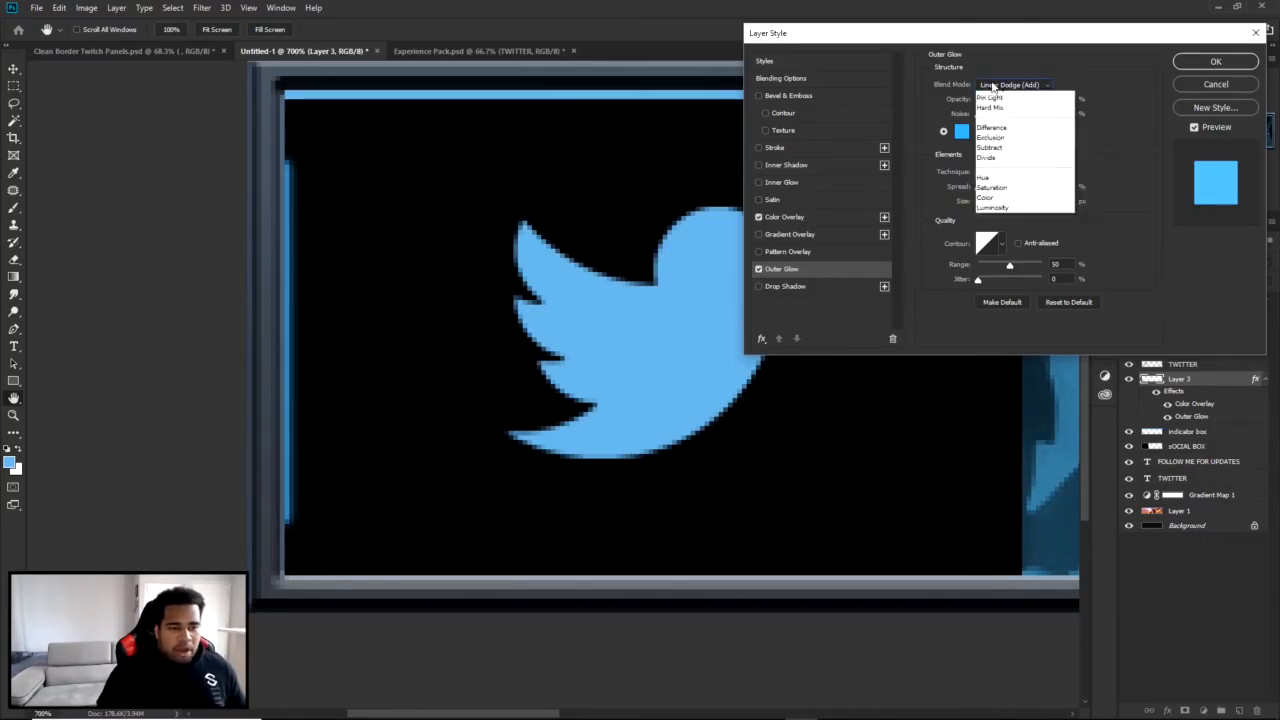
pyautogui.click(1006, 98)
pyautogui.click(1008, 86)
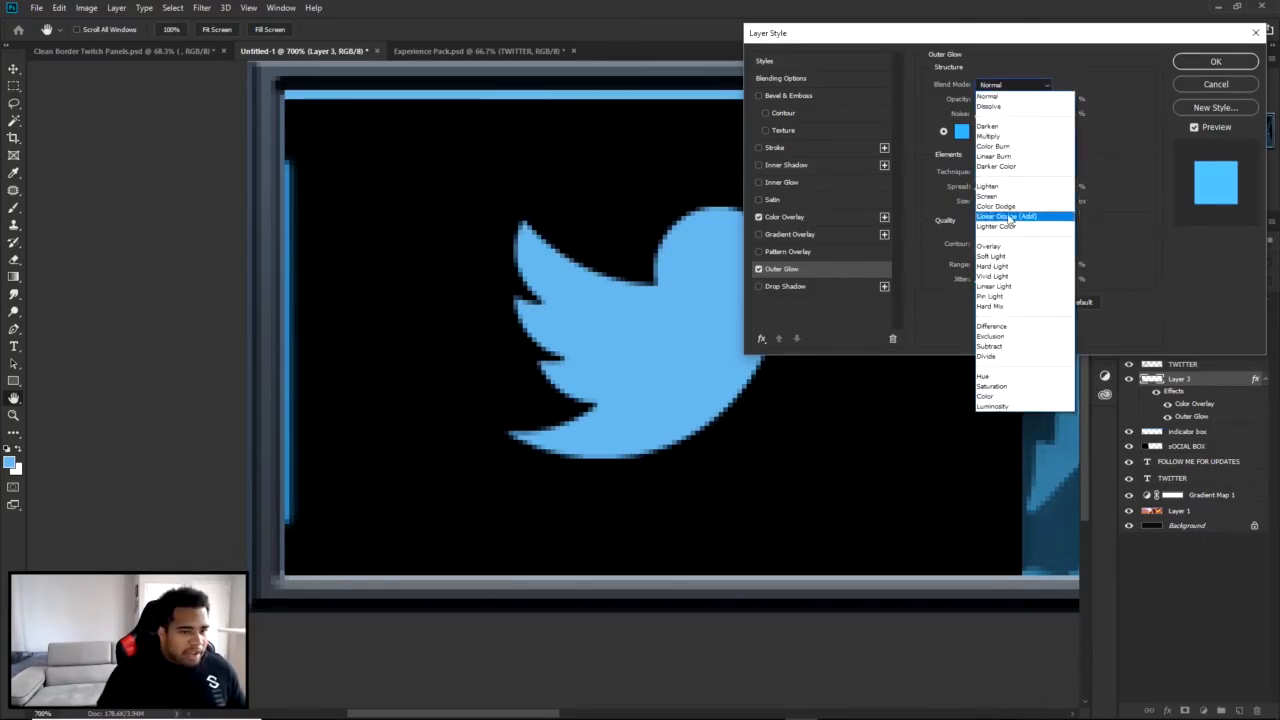
pyautogui.click(1007, 218)
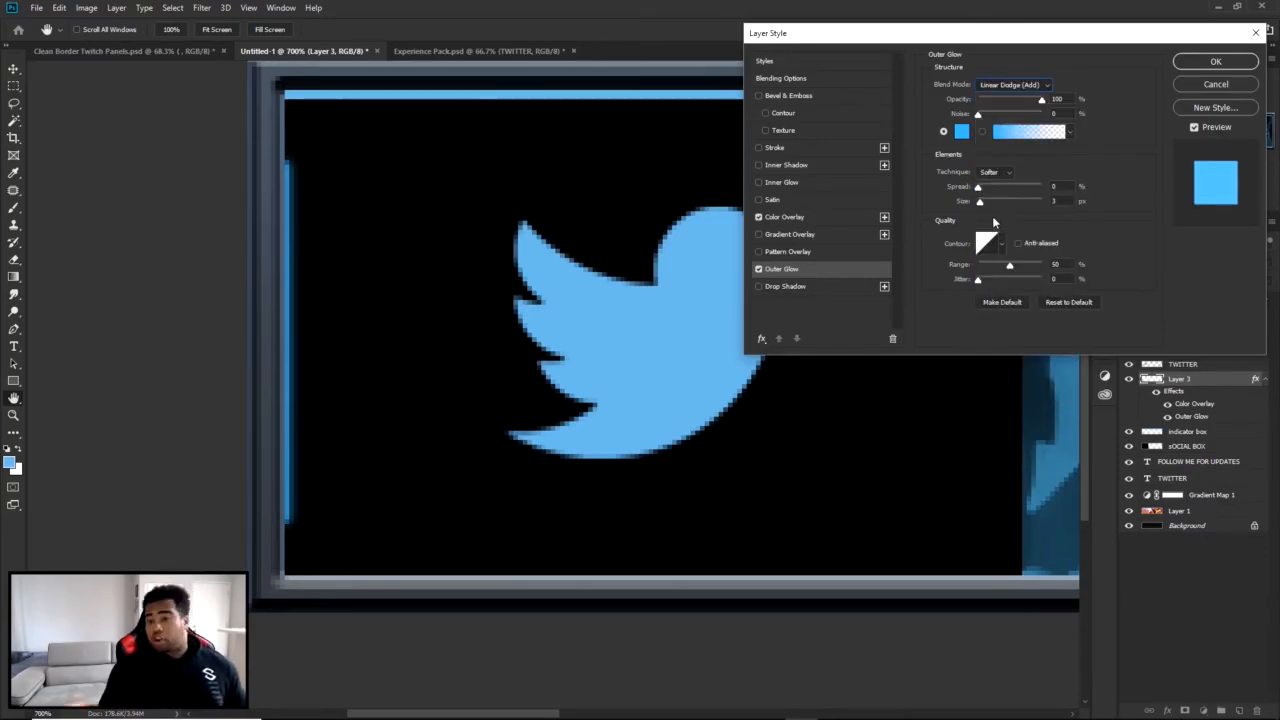
pyautogui.moveTo(1068, 103); pyautogui.dragTo(1034, 104)
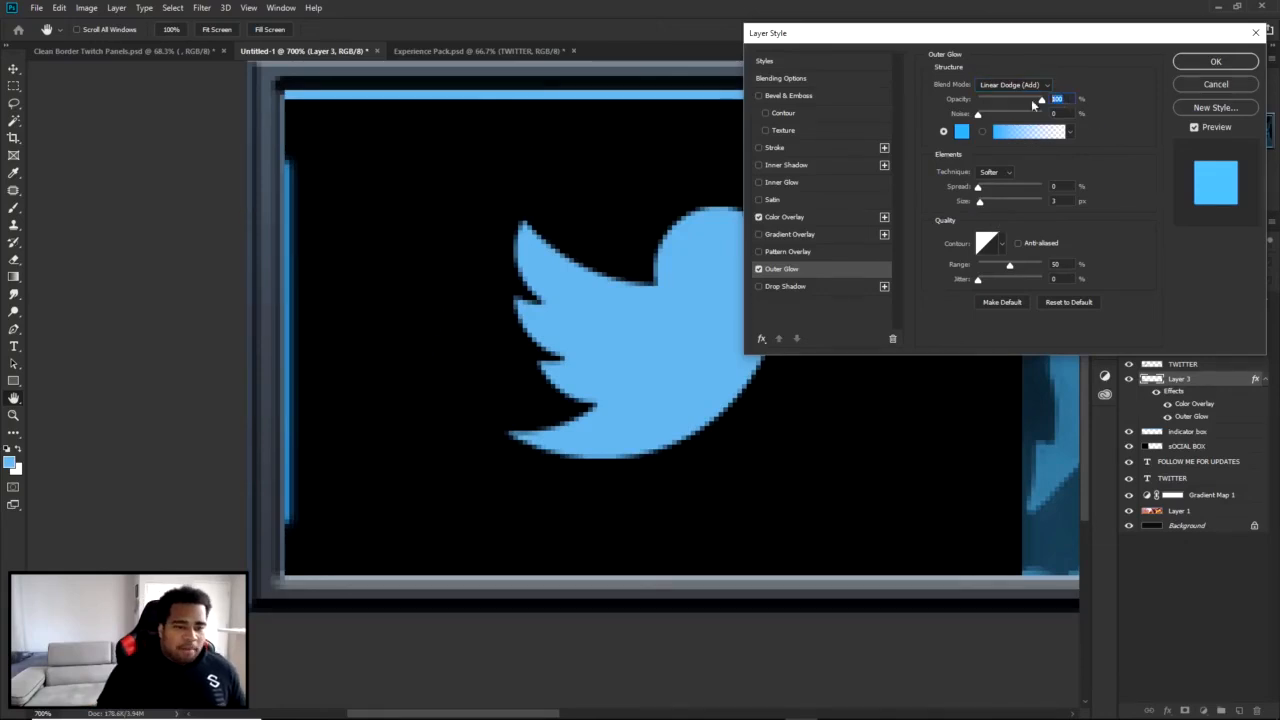
pyautogui.click(1215, 61)
# Fade out the upper and lower ends of the glowing line with a soft 44 px Eraser.
pyautogui.press('b')
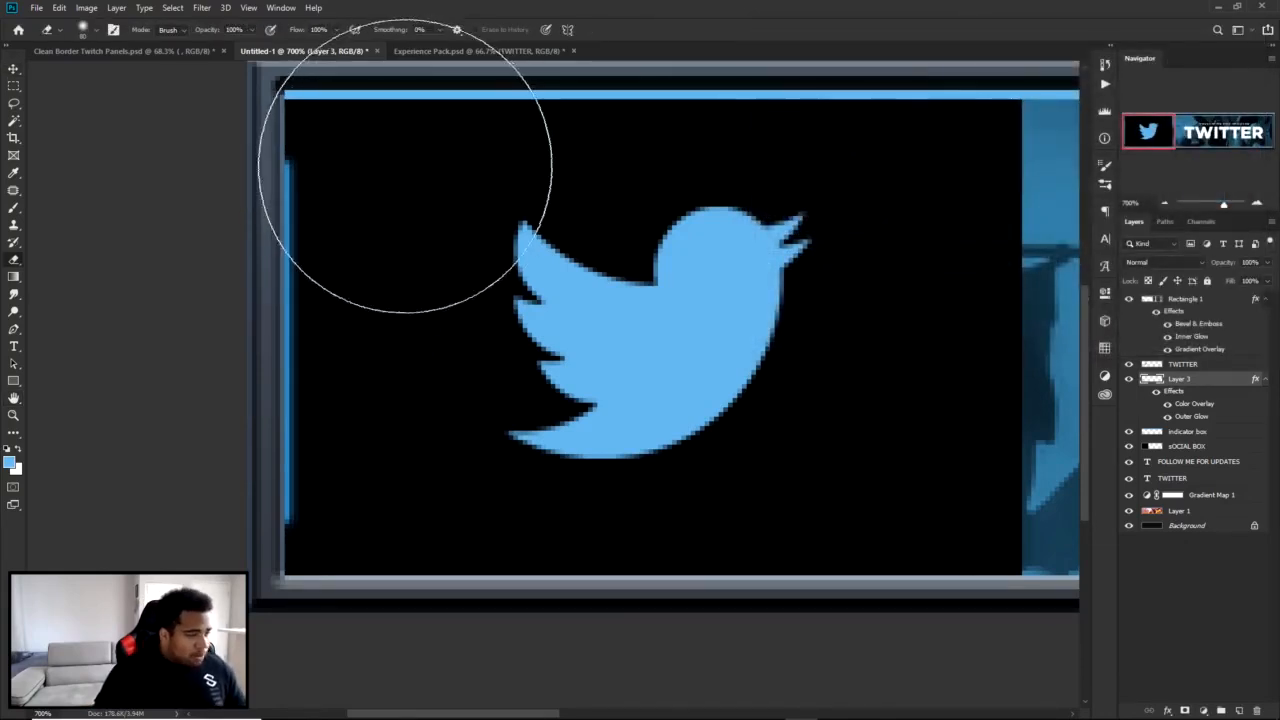
pyautogui.moveTo(391, 209); pyautogui.dragTo(308, 211)
pyautogui.rightClick(393, 208)
pyautogui.click(490, 251)
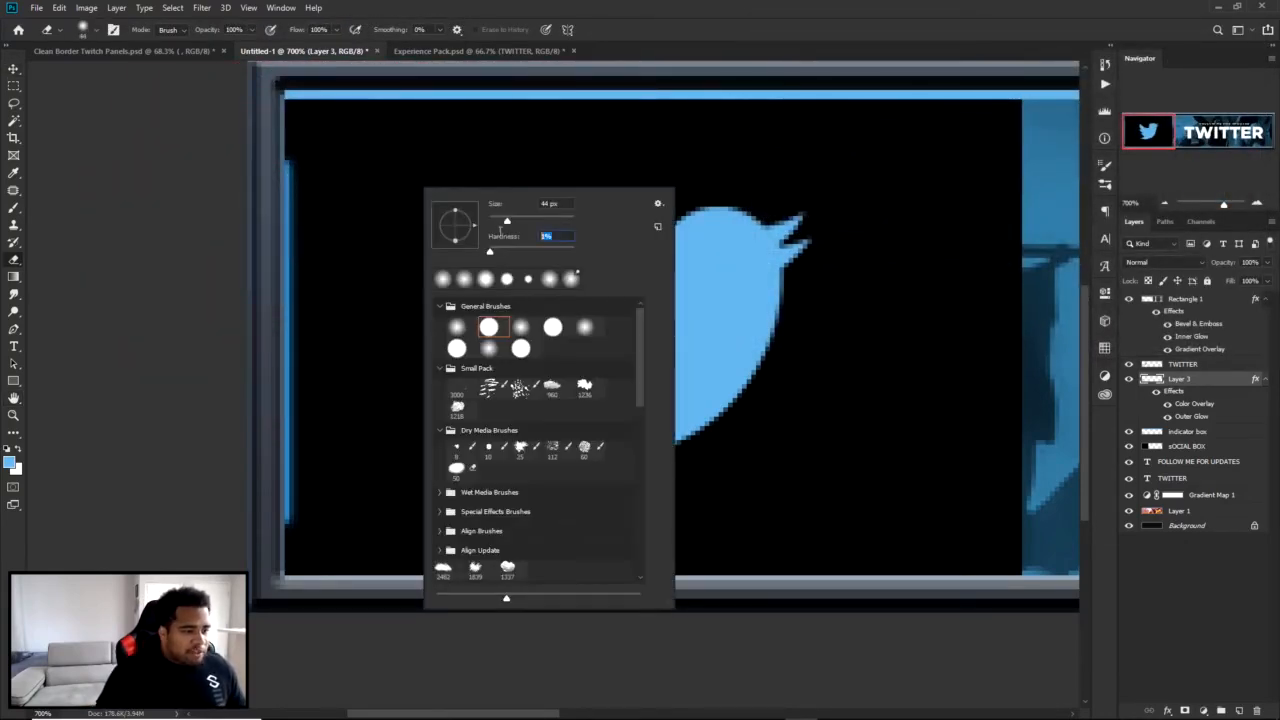
pyautogui.click(309, 172)
pyautogui.click(338, 118)
pyautogui.moveTo(224, 577); pyautogui.dragTo(405, 580)
pyautogui.press('v')
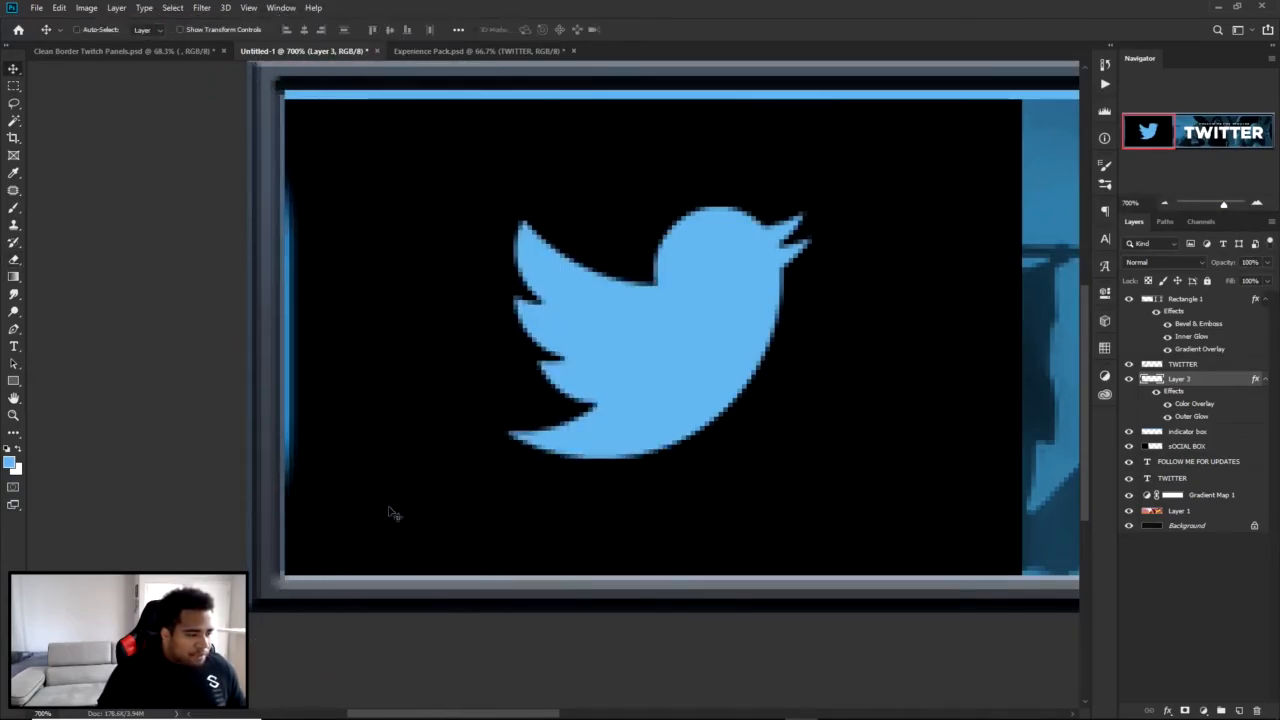
pyautogui.scroll(-3, 500, 432)
pyautogui.scroll(-2, 263, 423)
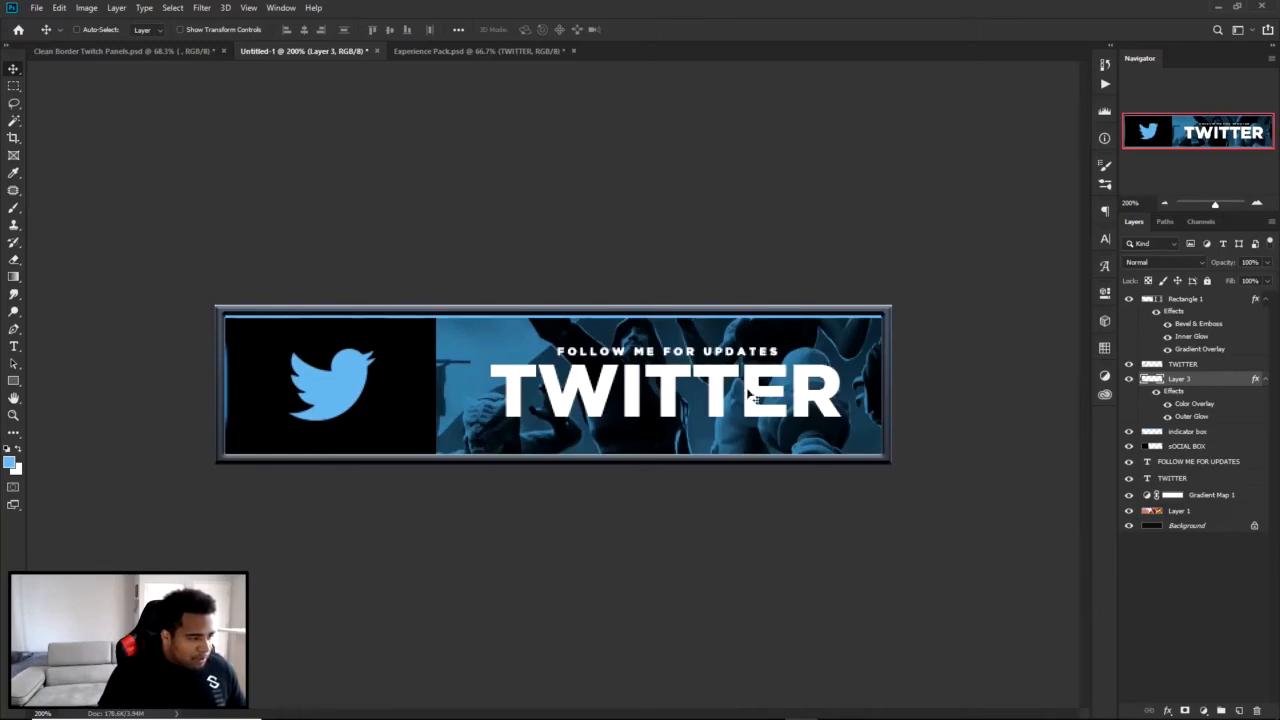
pyautogui.click(1128, 380)
pyautogui.click(1128, 380)
# Duplicate the glowing line onto the logo box's right edge and place the copy below the sOCIAL BOX layer.
pyautogui.scroll(2, 253, 386)
pyautogui.moveTo(76, 395); pyautogui.dragTo(479, 394)
pyautogui.scroll(6, 437, 390)
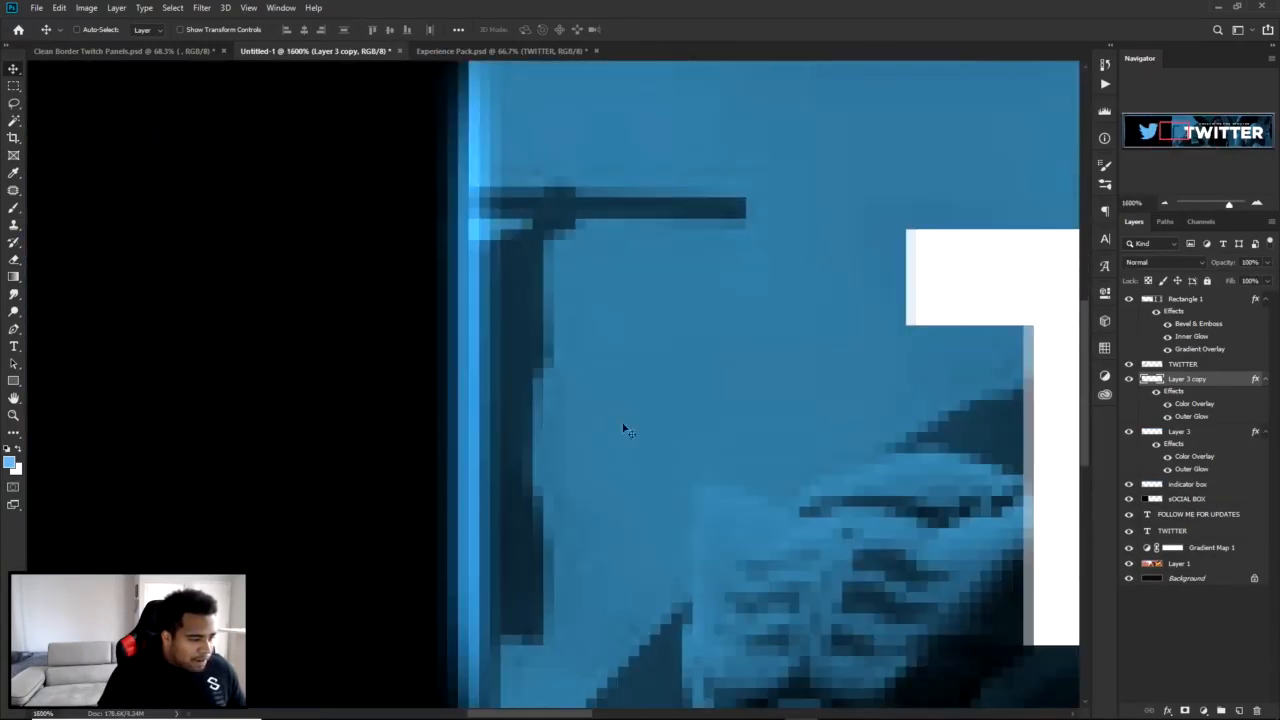
pyautogui.moveTo(1181, 390); pyautogui.dragTo(1183, 506)
pyautogui.moveTo(556, 390); pyautogui.dragTo(345, 399)
pyautogui.scroll(-3, 556, 396)
pyautogui.scroll(-3, 560, 413)
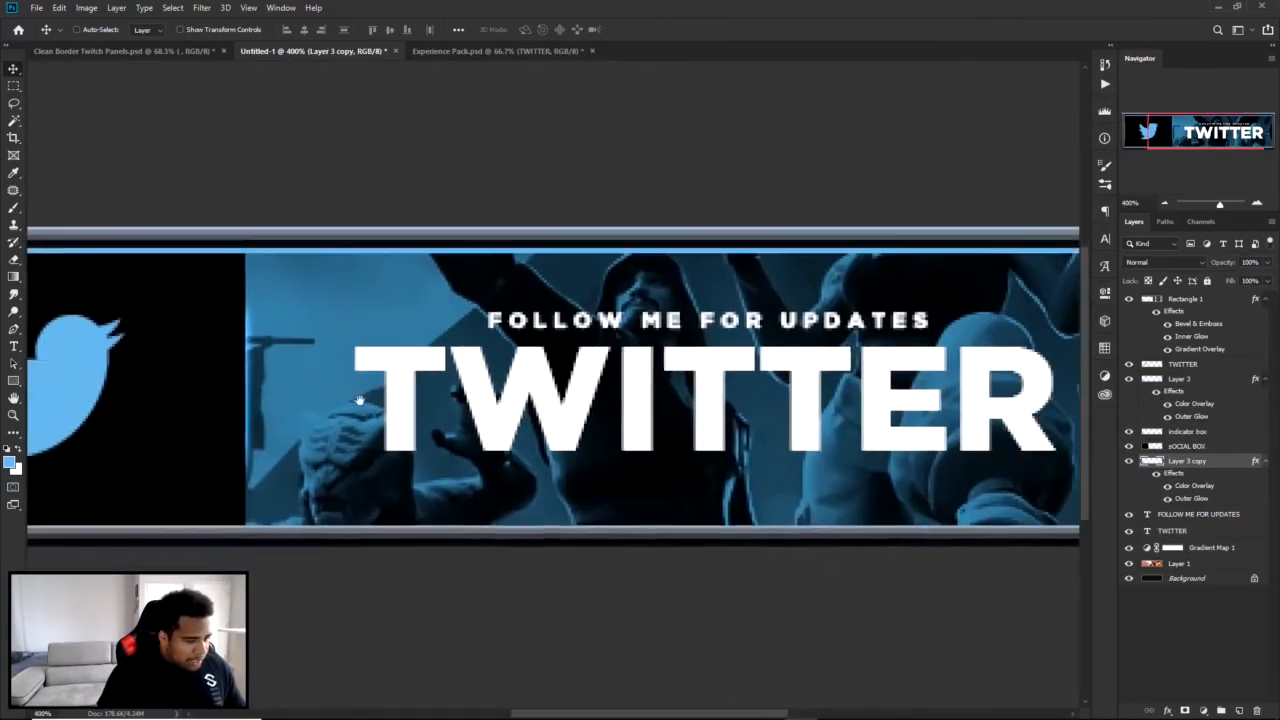
# Duplicate the glowing line again and position the copy along the artwork's right inner border.
pyautogui.keyDown('alt'); pyautogui.moveTo(251, 400); pyautogui.dragTo(824, 405); pyautogui.keyUp('alt')
pyautogui.moveTo(824, 405); pyautogui.dragTo(630, 395)
pyautogui.scroll(4, 652, 396)
pyautogui.scroll(-6, 630, 395)
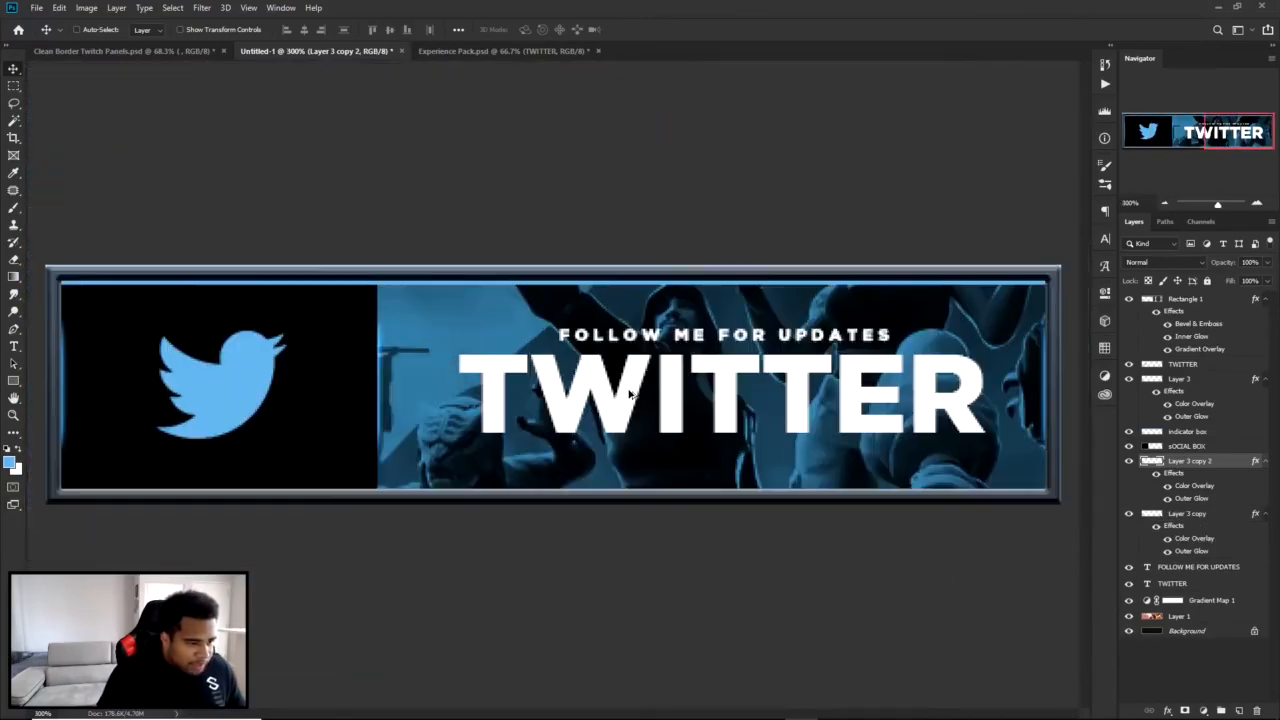
pyautogui.scroll(-2, 597, 390)
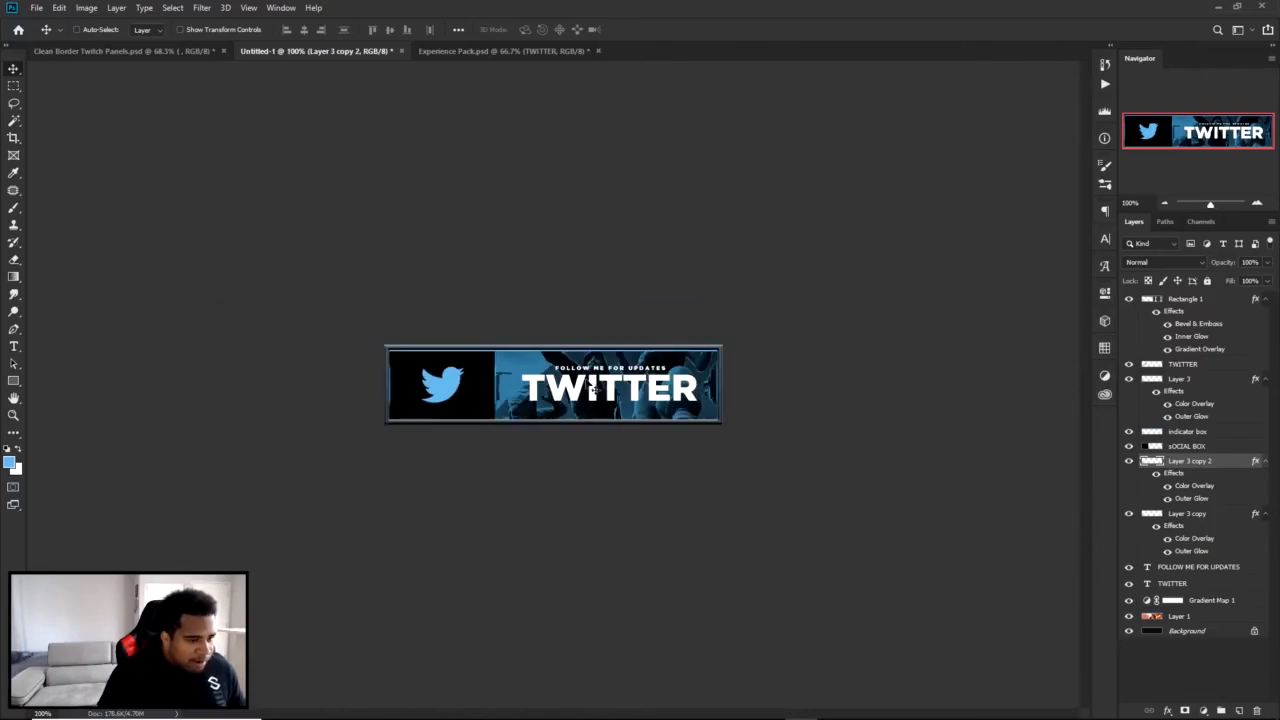
pyautogui.scroll(2, 585, 388)
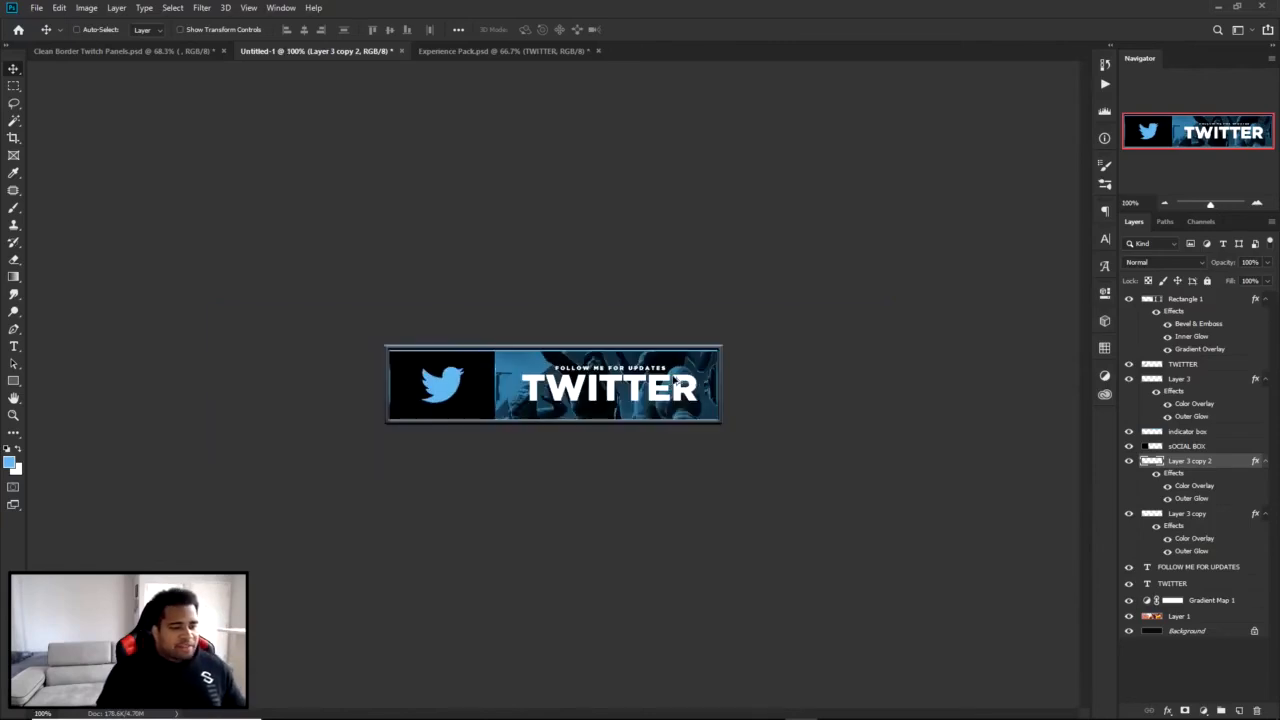
# Nudge the FOLLOW ME FOR UPDATES text slightly down and set its layer opacity to 40%.
pyautogui.scroll(2, 645, 328)
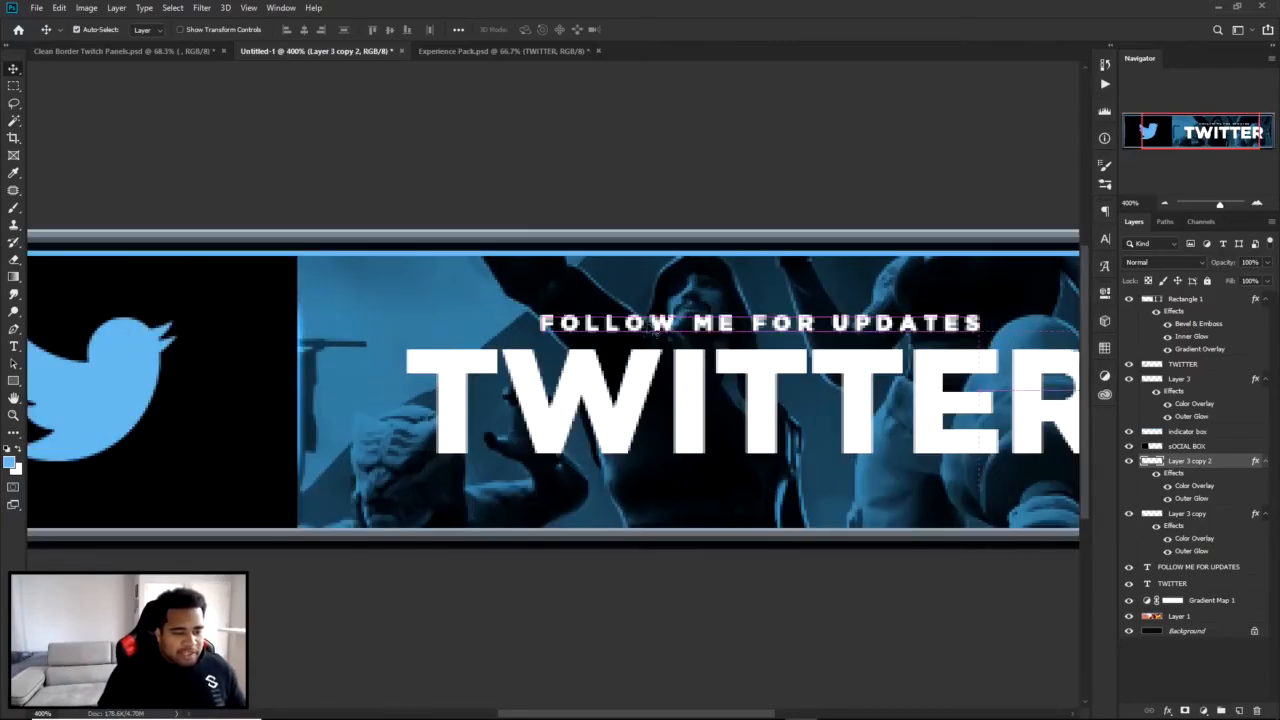
pyautogui.click(680, 324)
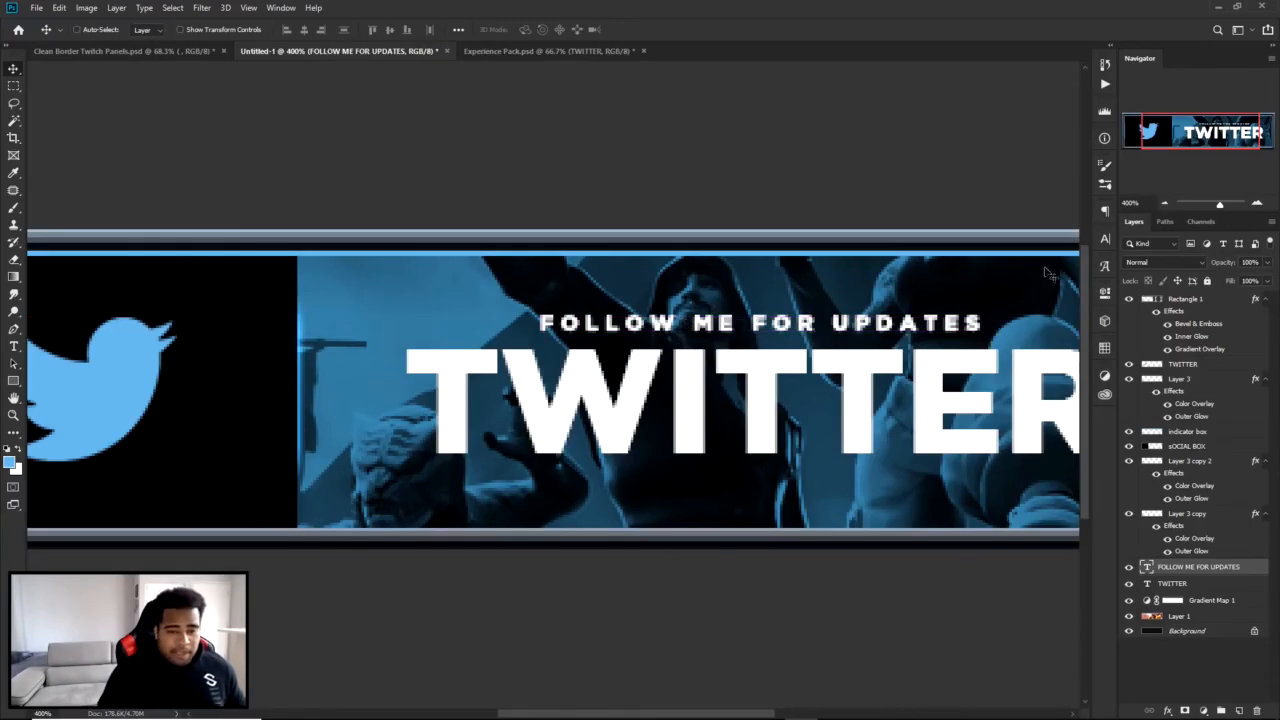
pyautogui.press('Down')
pyautogui.click(1249, 262)
pyautogui.scroll(-3, 1248, 263)
pyautogui.scroll(-20, 1248, 263)
pyautogui.scroll(6, 1248, 263)
pyautogui.press('Return')
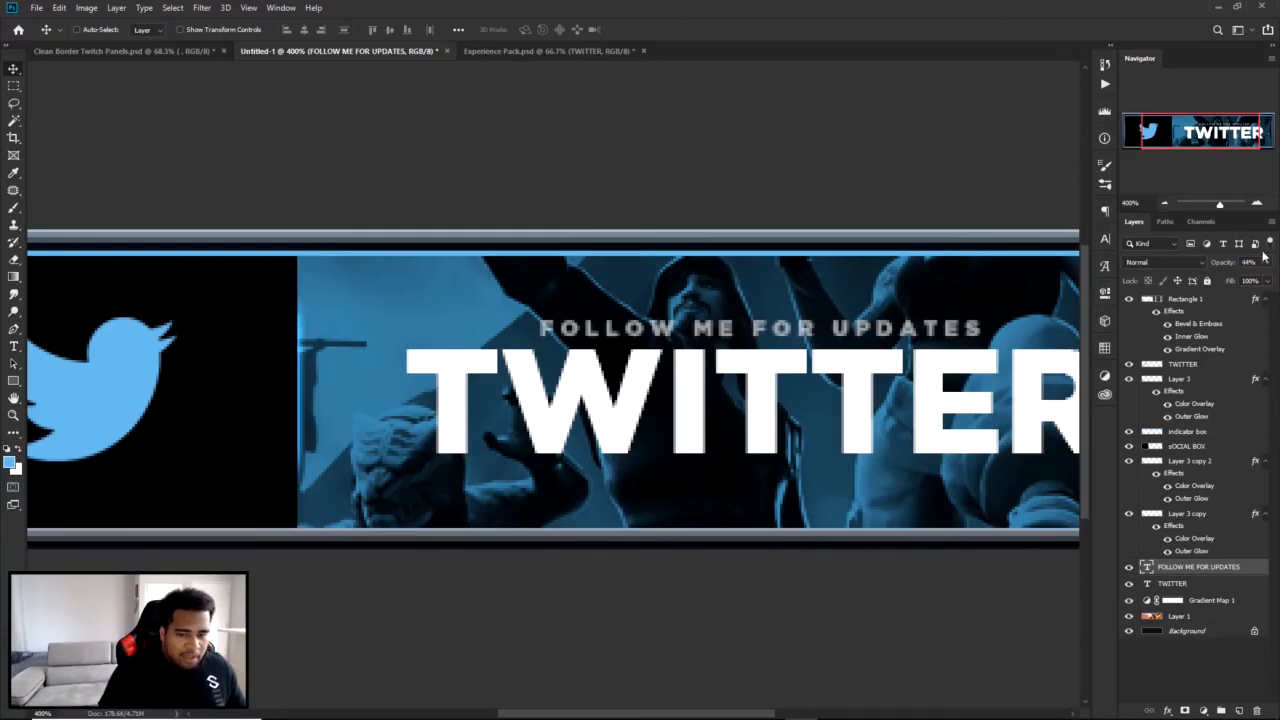
pyautogui.scroll(-4, 1250, 262)
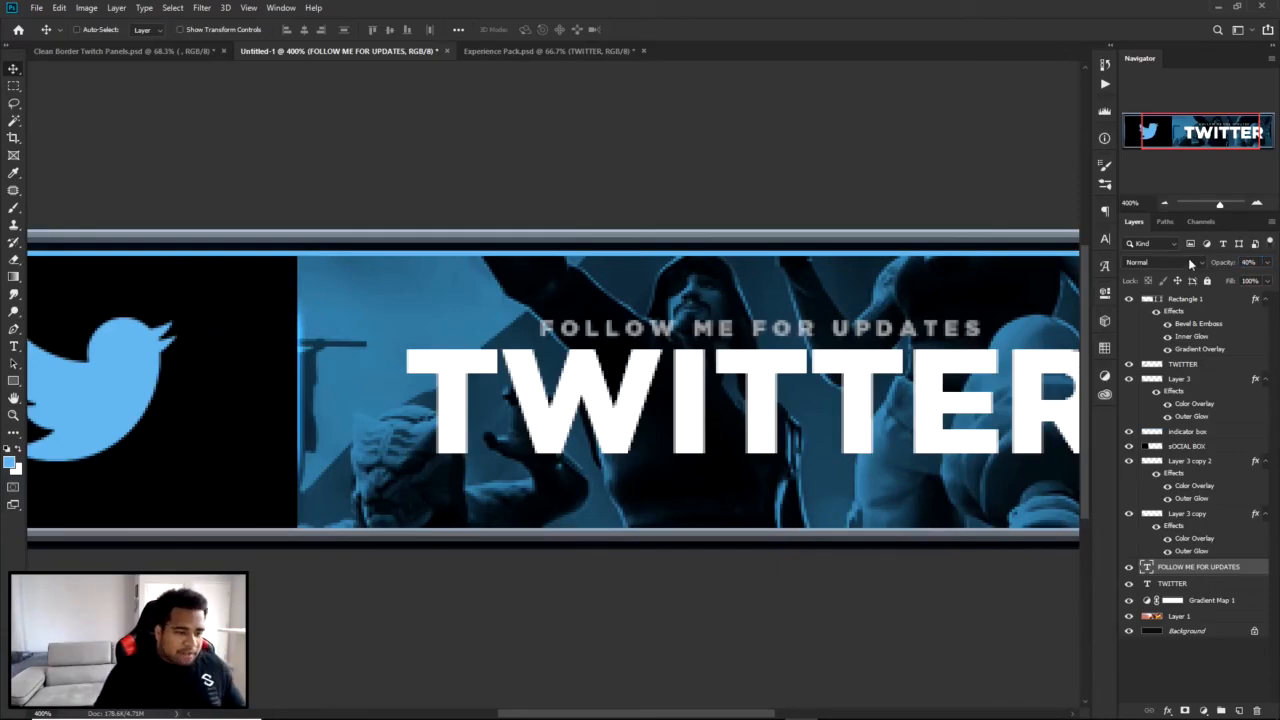
# Review the whole panel and compare it with the finished Twitter panel in Clean Border Twitch Panels.psd.
pyautogui.hotkey('ctrl', '-')
pyautogui.hotkey('ctrl', '-')
pyautogui.hotkey('ctrl', '-')
pyautogui.hotkey('ctrl', '-')
pyautogui.hotkey('ctrl', '+')
pyautogui.hotkey('ctrl', '+')
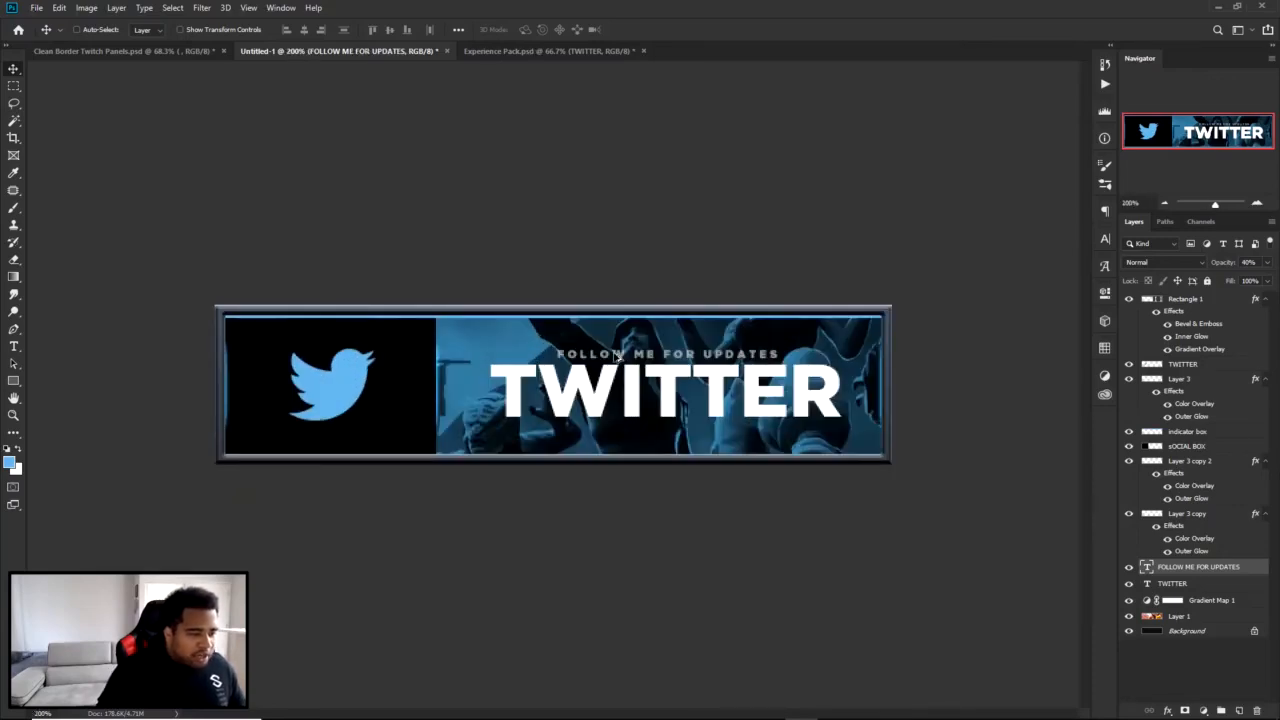
pyautogui.click(190, 51)
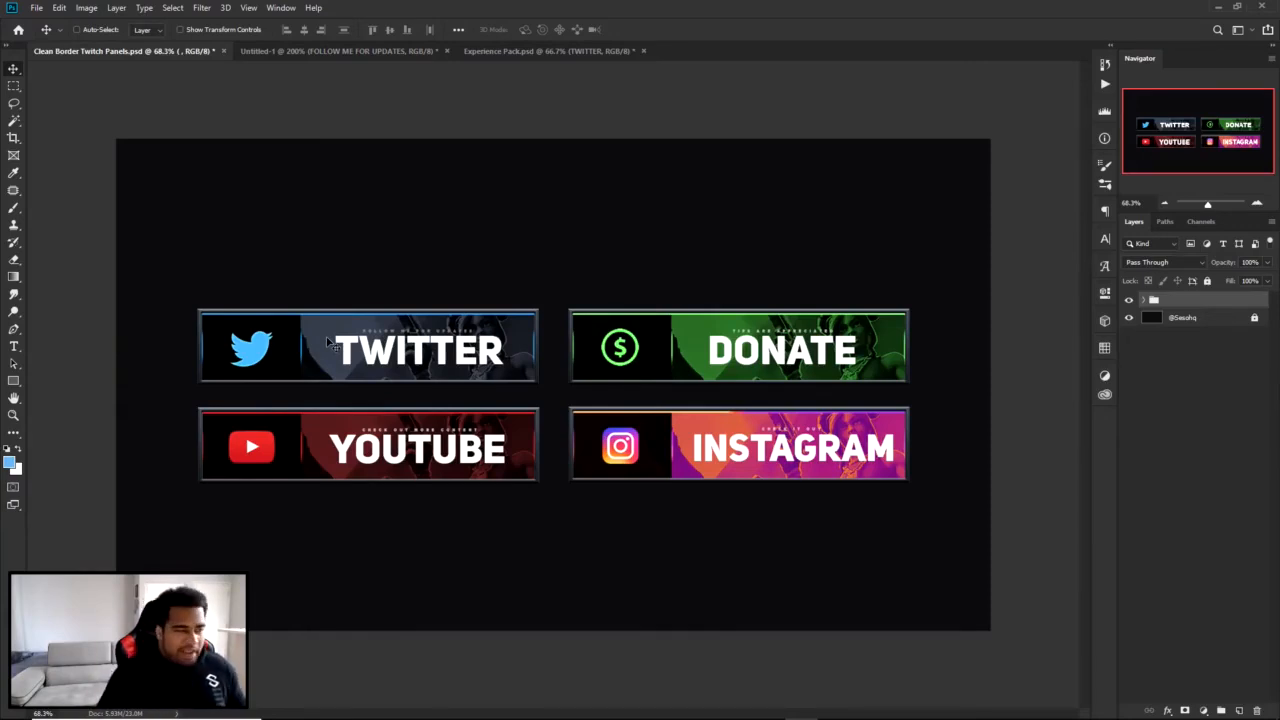
pyautogui.click(380, 51)
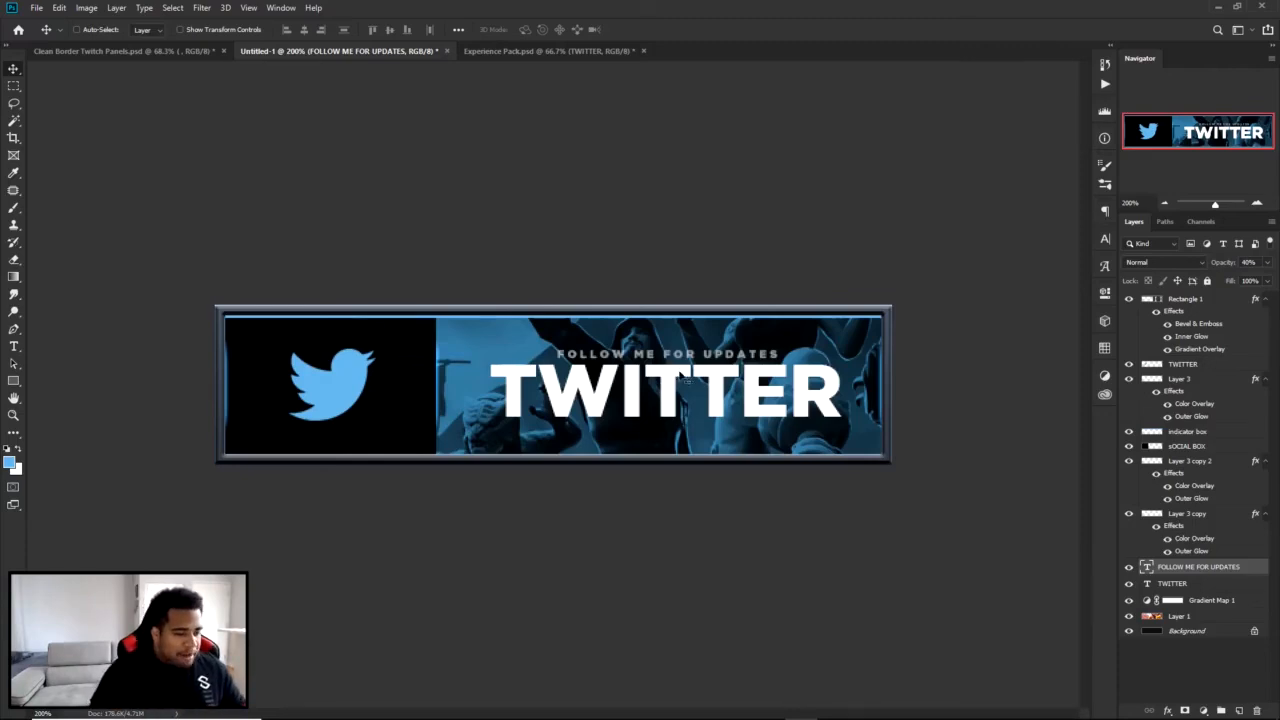
# Extend the canvas with the Crop tool to nearly twice the panel's height and slightly wider on the right.
pyautogui.press('c')
pyautogui.moveTo(889, 472); pyautogui.dragTo(903, 543)
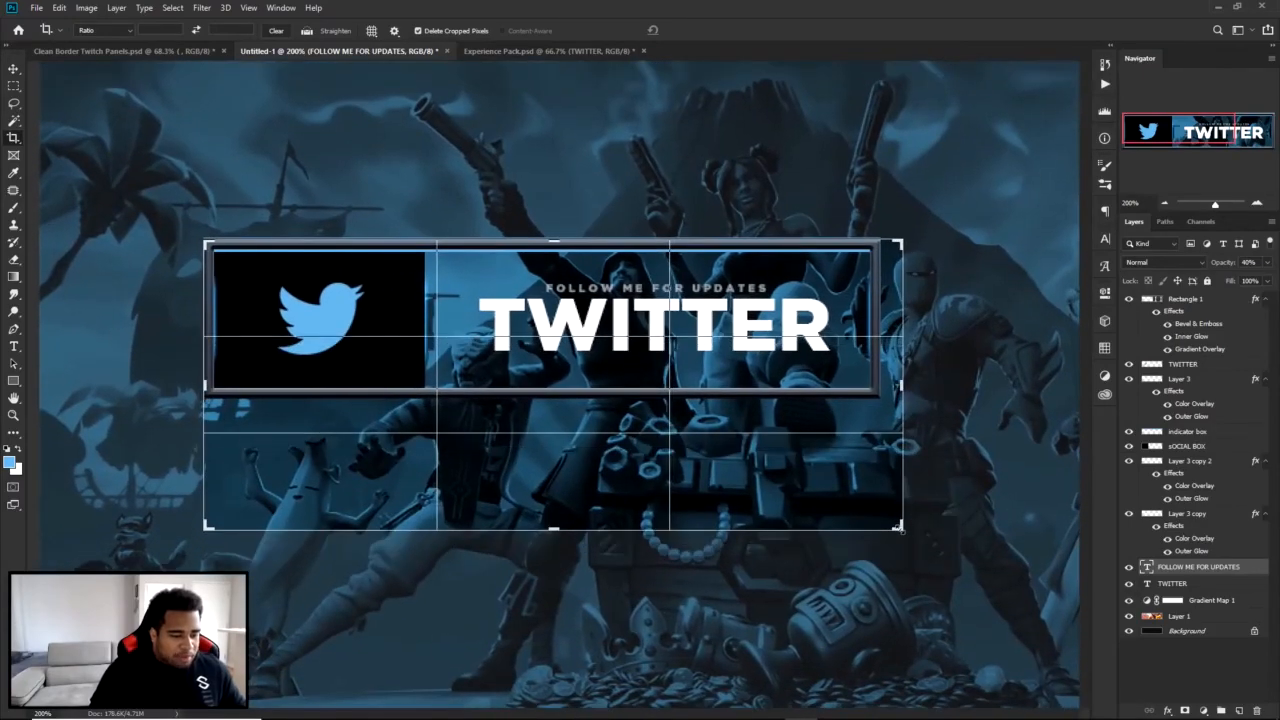
pyautogui.press('Return')
pyautogui.press('v')
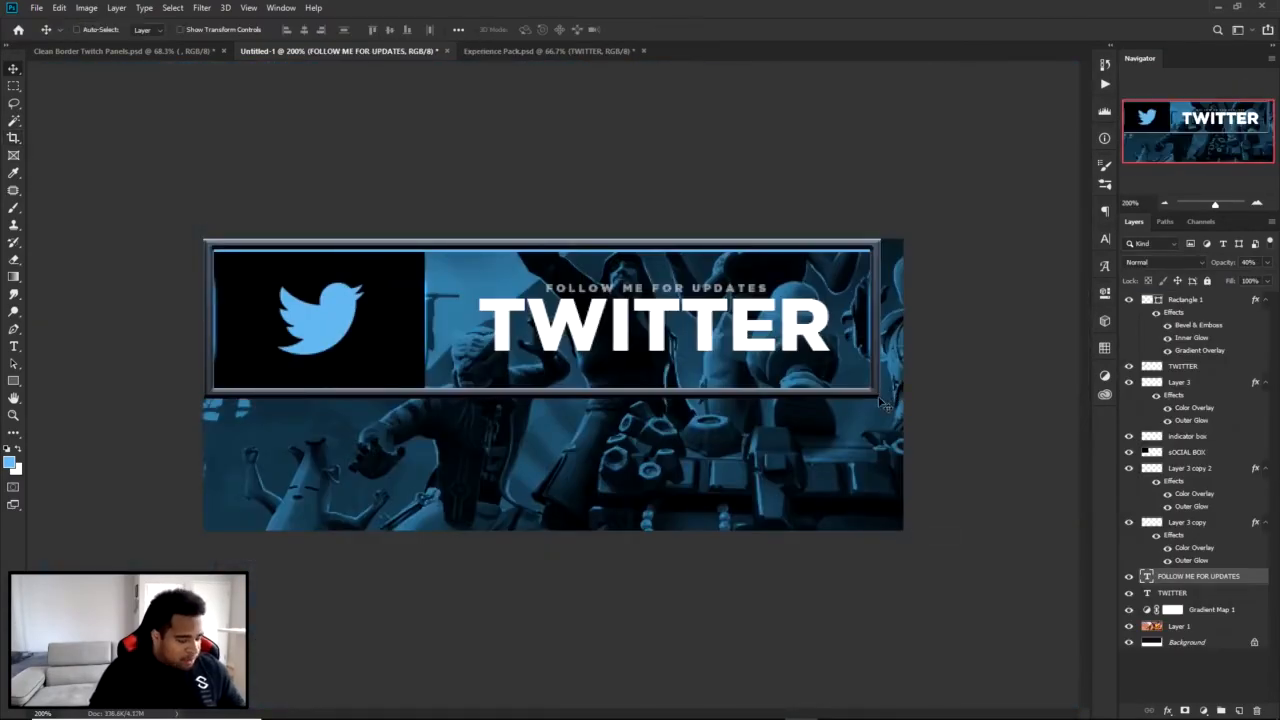
# Stretch the beveled Rectangle 1 border down and to the right so it frames the enlarged canvas.
pyautogui.keyDown('ctrl'); pyautogui.click(878, 394); pyautogui.keyUp('ctrl')
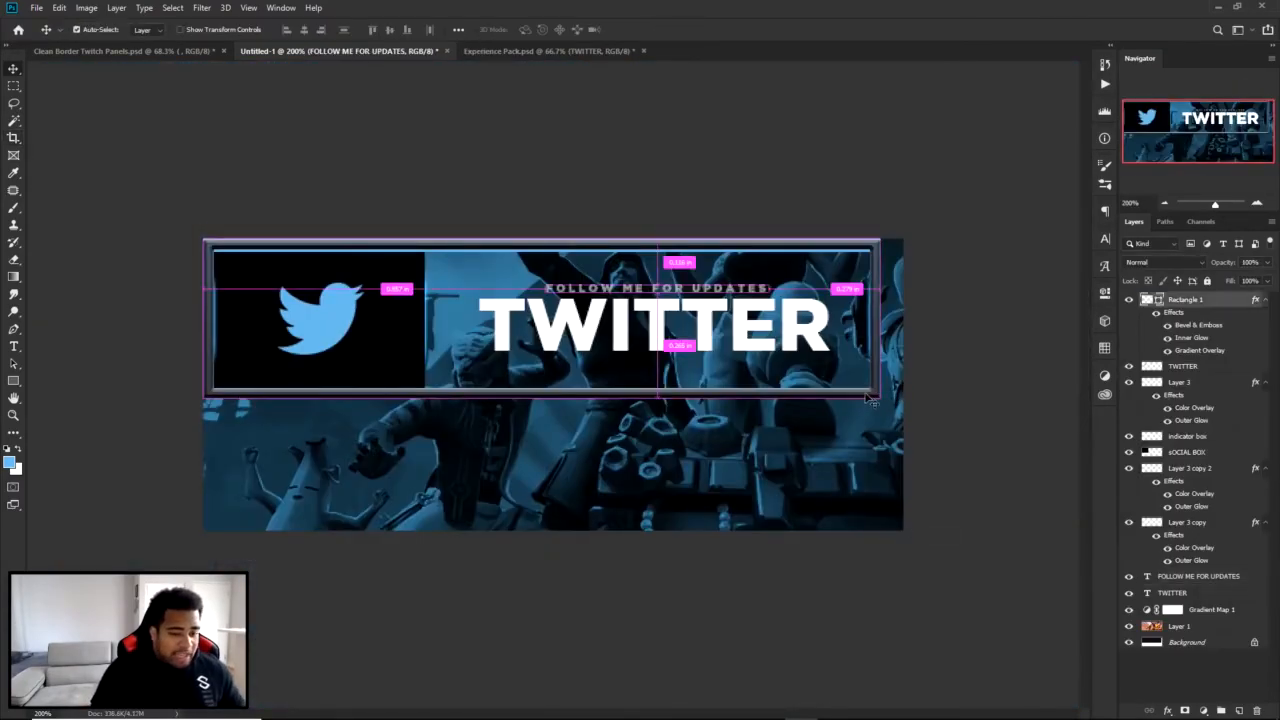
pyautogui.click(1129, 301)
pyautogui.click(1129, 301)
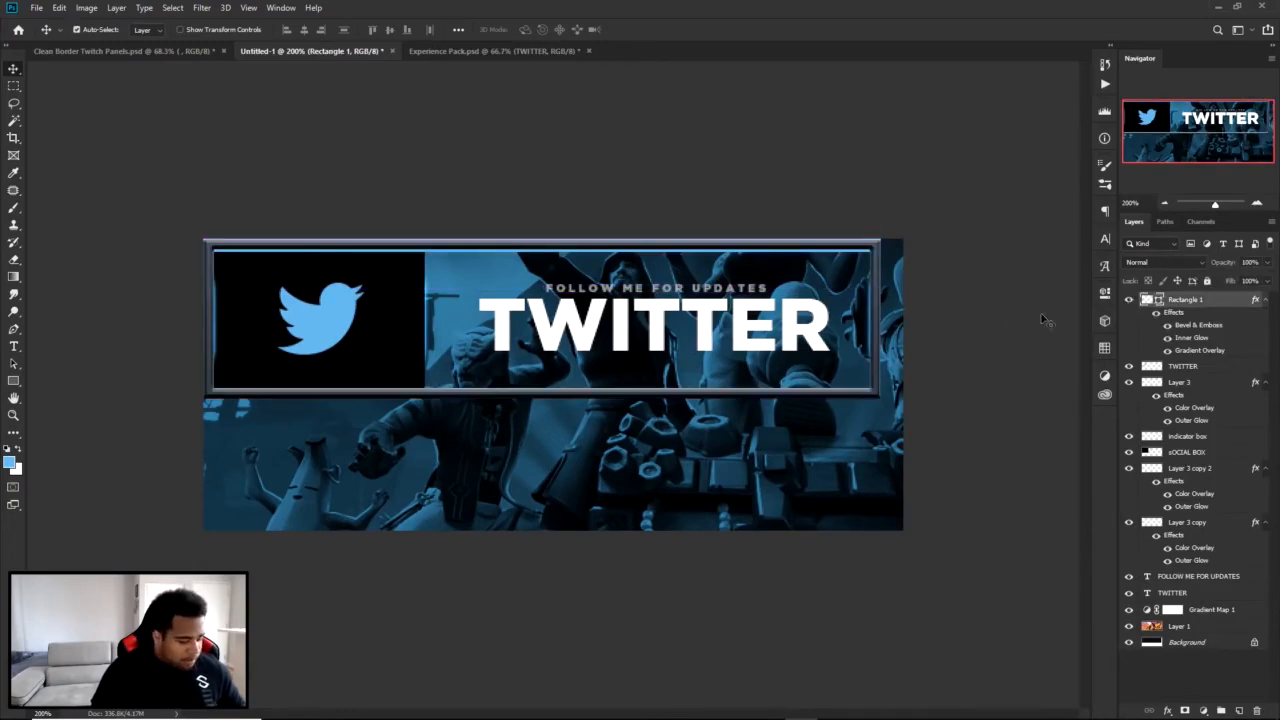
pyautogui.hotkey('ctrl', 't')
pyautogui.moveTo(880, 395); pyautogui.dragTo(903, 530)
pyautogui.press('Return')
# Stretch the black sOCIAL BOX down to the lower edge of the border.
pyautogui.click(403, 355)
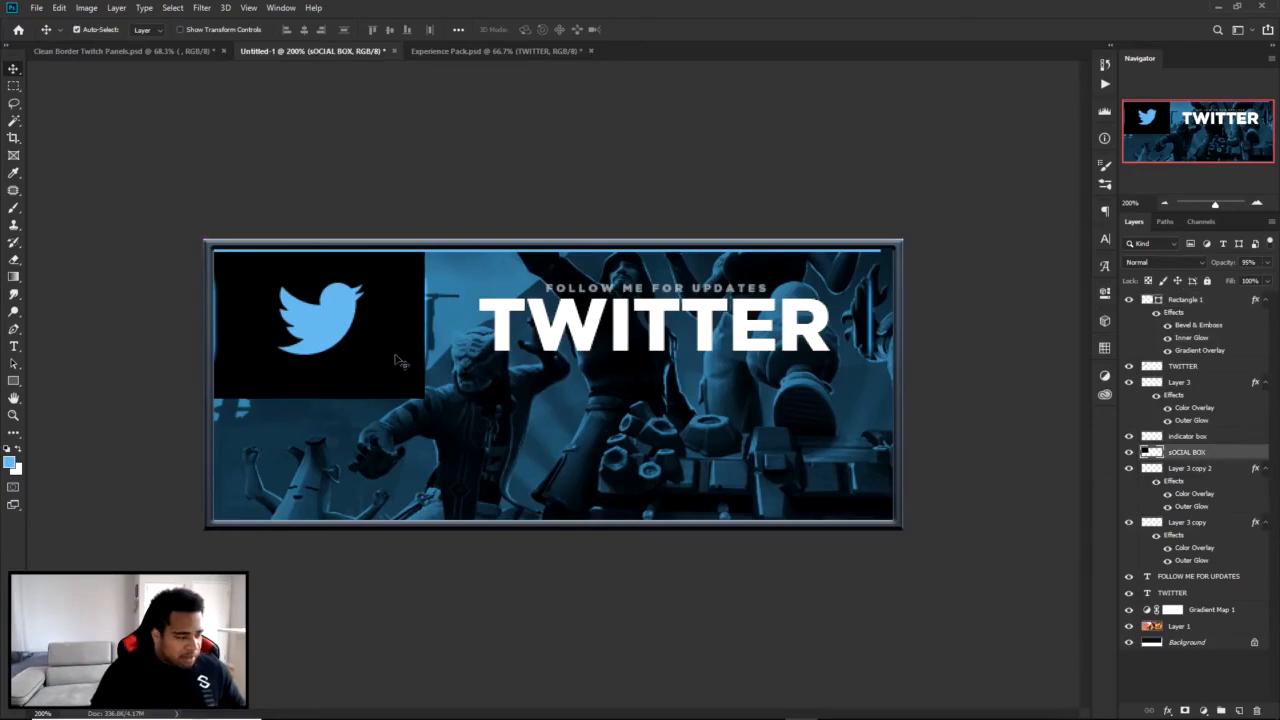
pyautogui.hotkey('ctrl', 't')
pyautogui.moveTo(319, 399); pyautogui.dragTo(312, 540)
pyautogui.press('Return')
# Move the TWITTER title, the FOLLOW ME FOR UPDATES text and the bird logo down to the vertical middle of the taller panel.
pyautogui.moveTo(537, 315); pyautogui.dragTo(542, 379)
pyautogui.moveTo(603, 298); pyautogui.dragTo(603, 369)
pyautogui.hotkey('ctrl', 'z')
pyautogui.moveTo(315, 311); pyautogui.dragTo(322, 371)
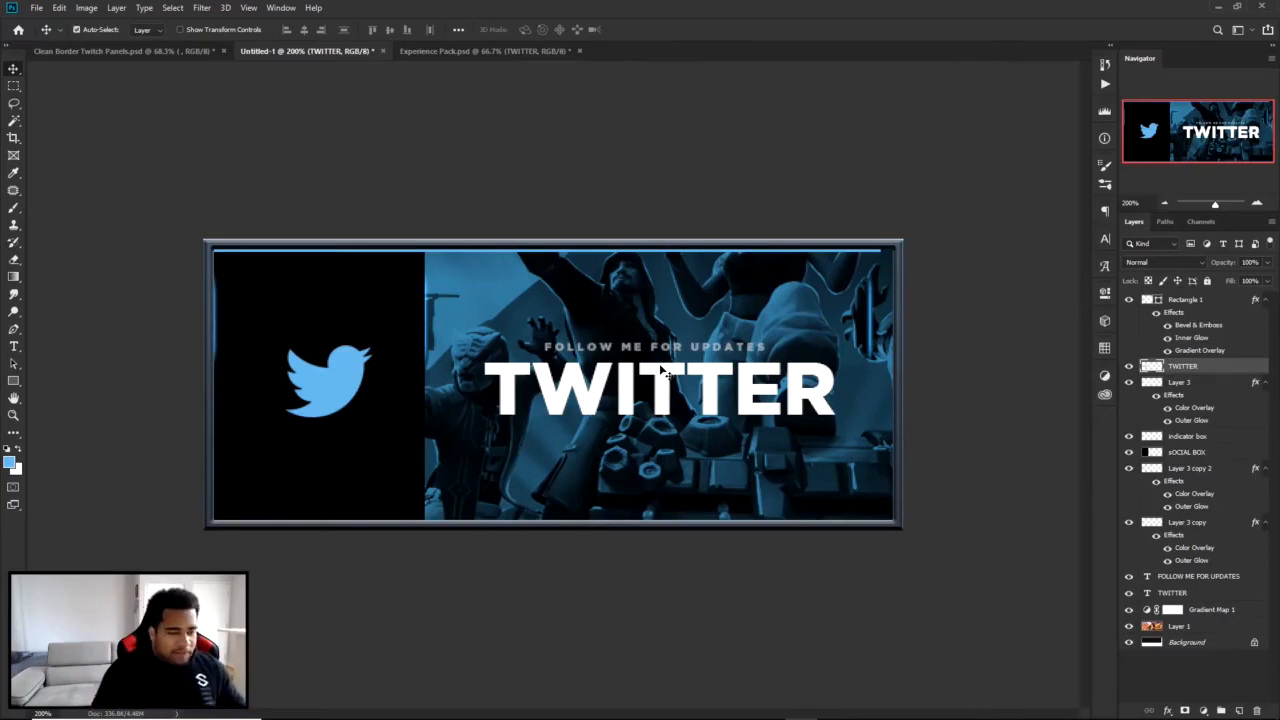
# Undo the text and logo moves, the box and border stretching, and the canvas enlargement.
pyautogui.hotkey('ctrl', 'z')
pyautogui.hotkey('ctrl', 'z')
pyautogui.hotkey('ctrl', 'z')
pyautogui.hotkey('ctrl', 'z')
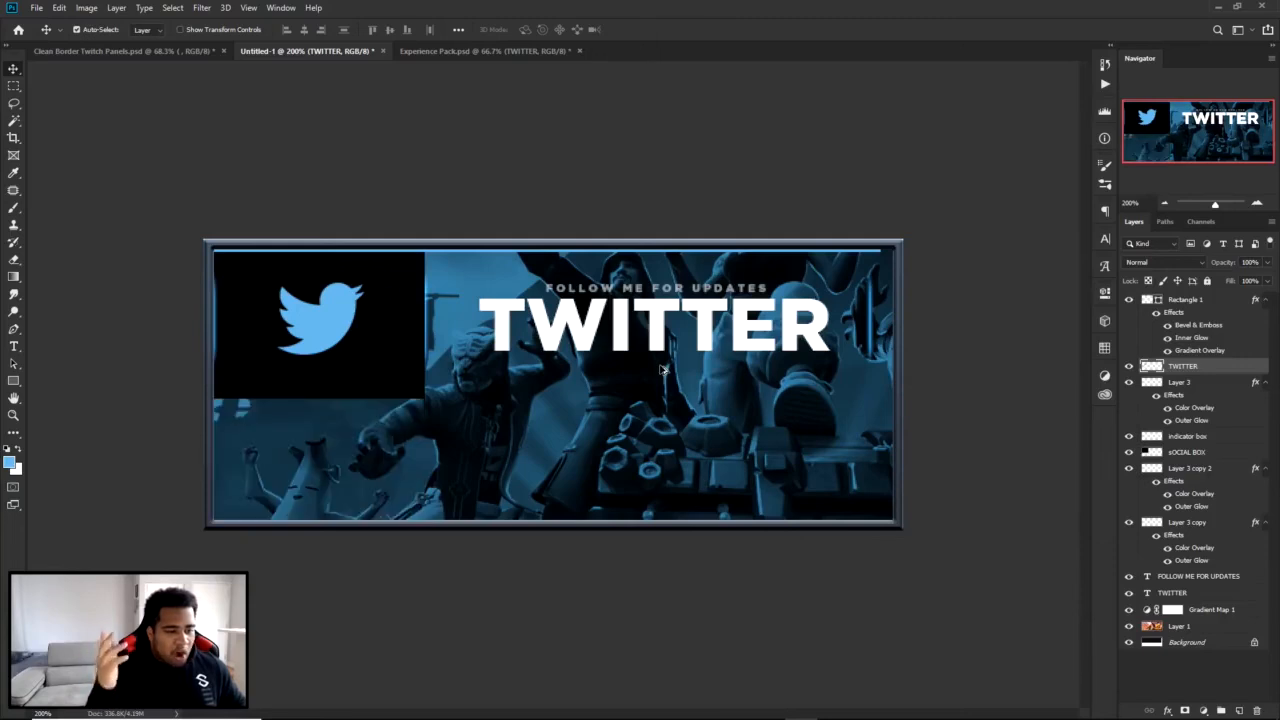
pyautogui.hotkey('ctrl', 'z')
pyautogui.hotkey('ctrl', 'z')
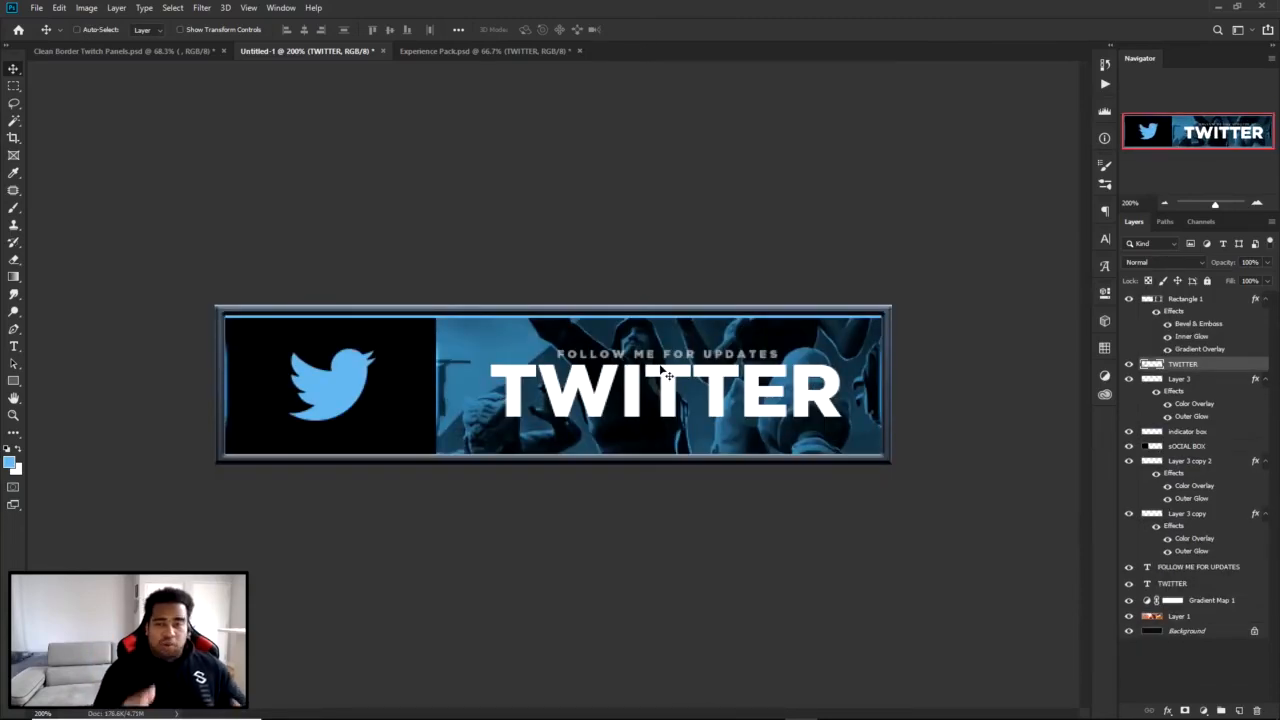